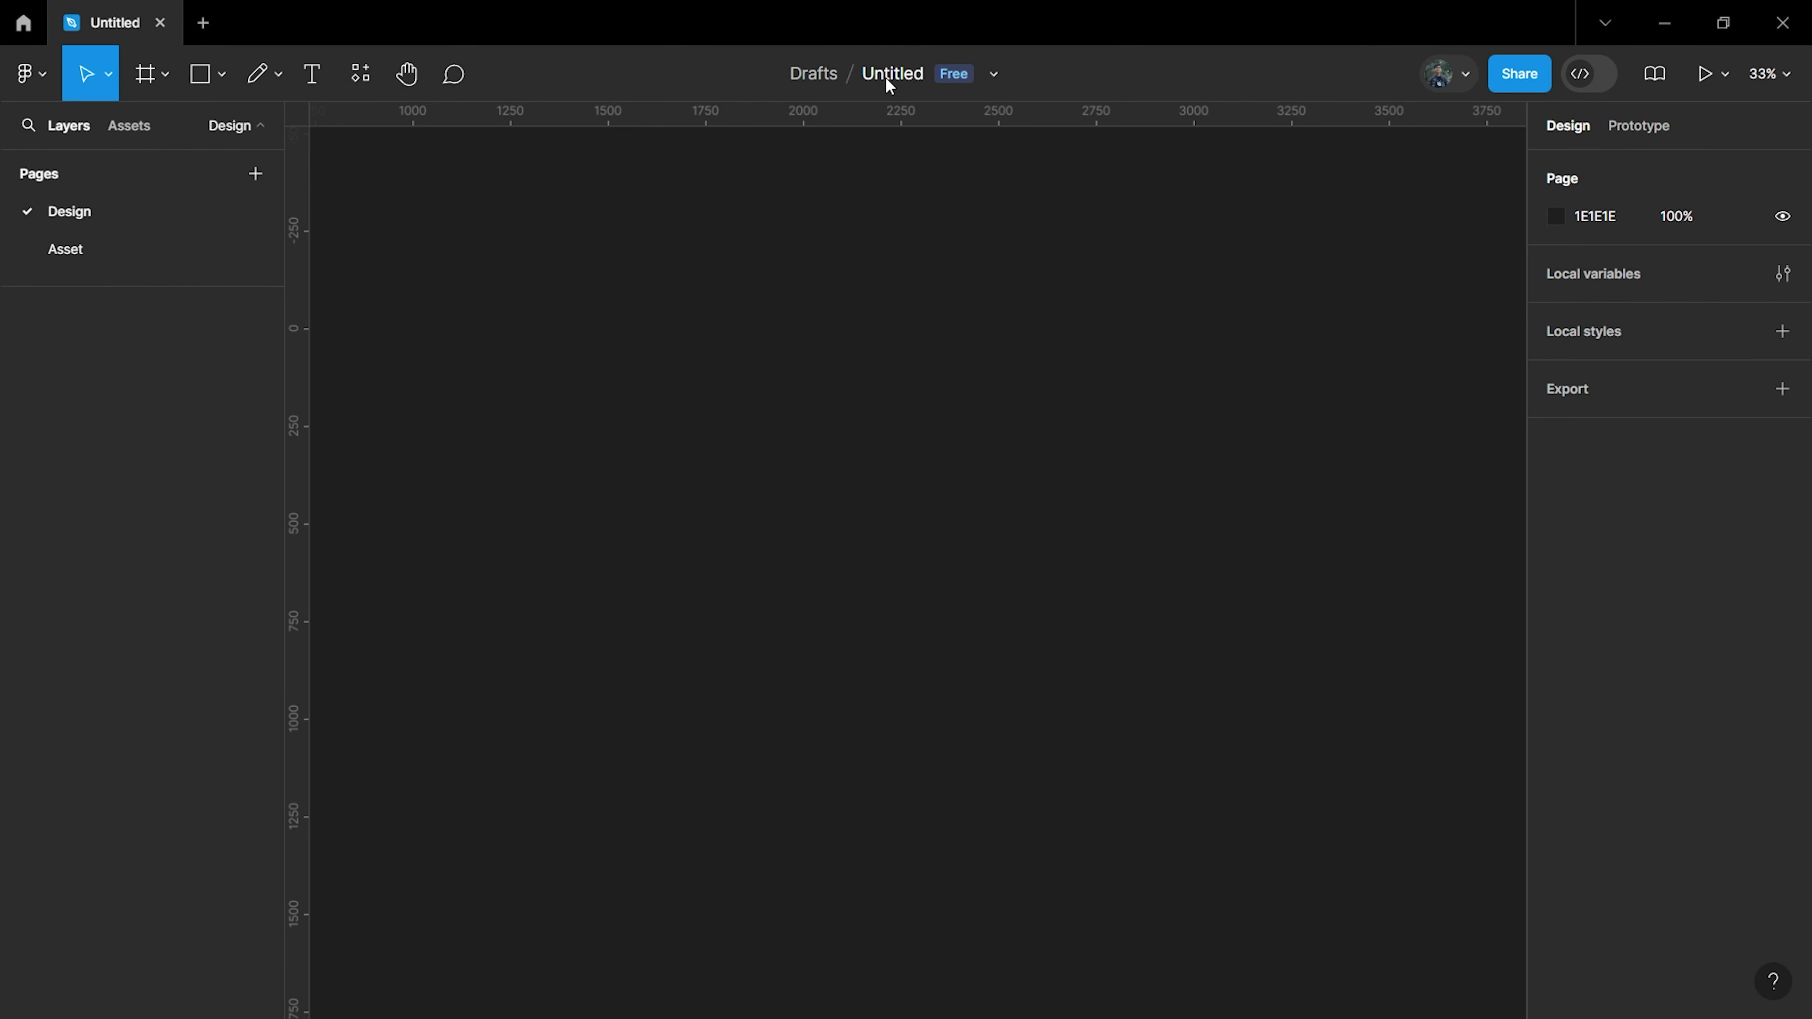
Rename the file to 'Social media post design'.
left_click(888, 83)
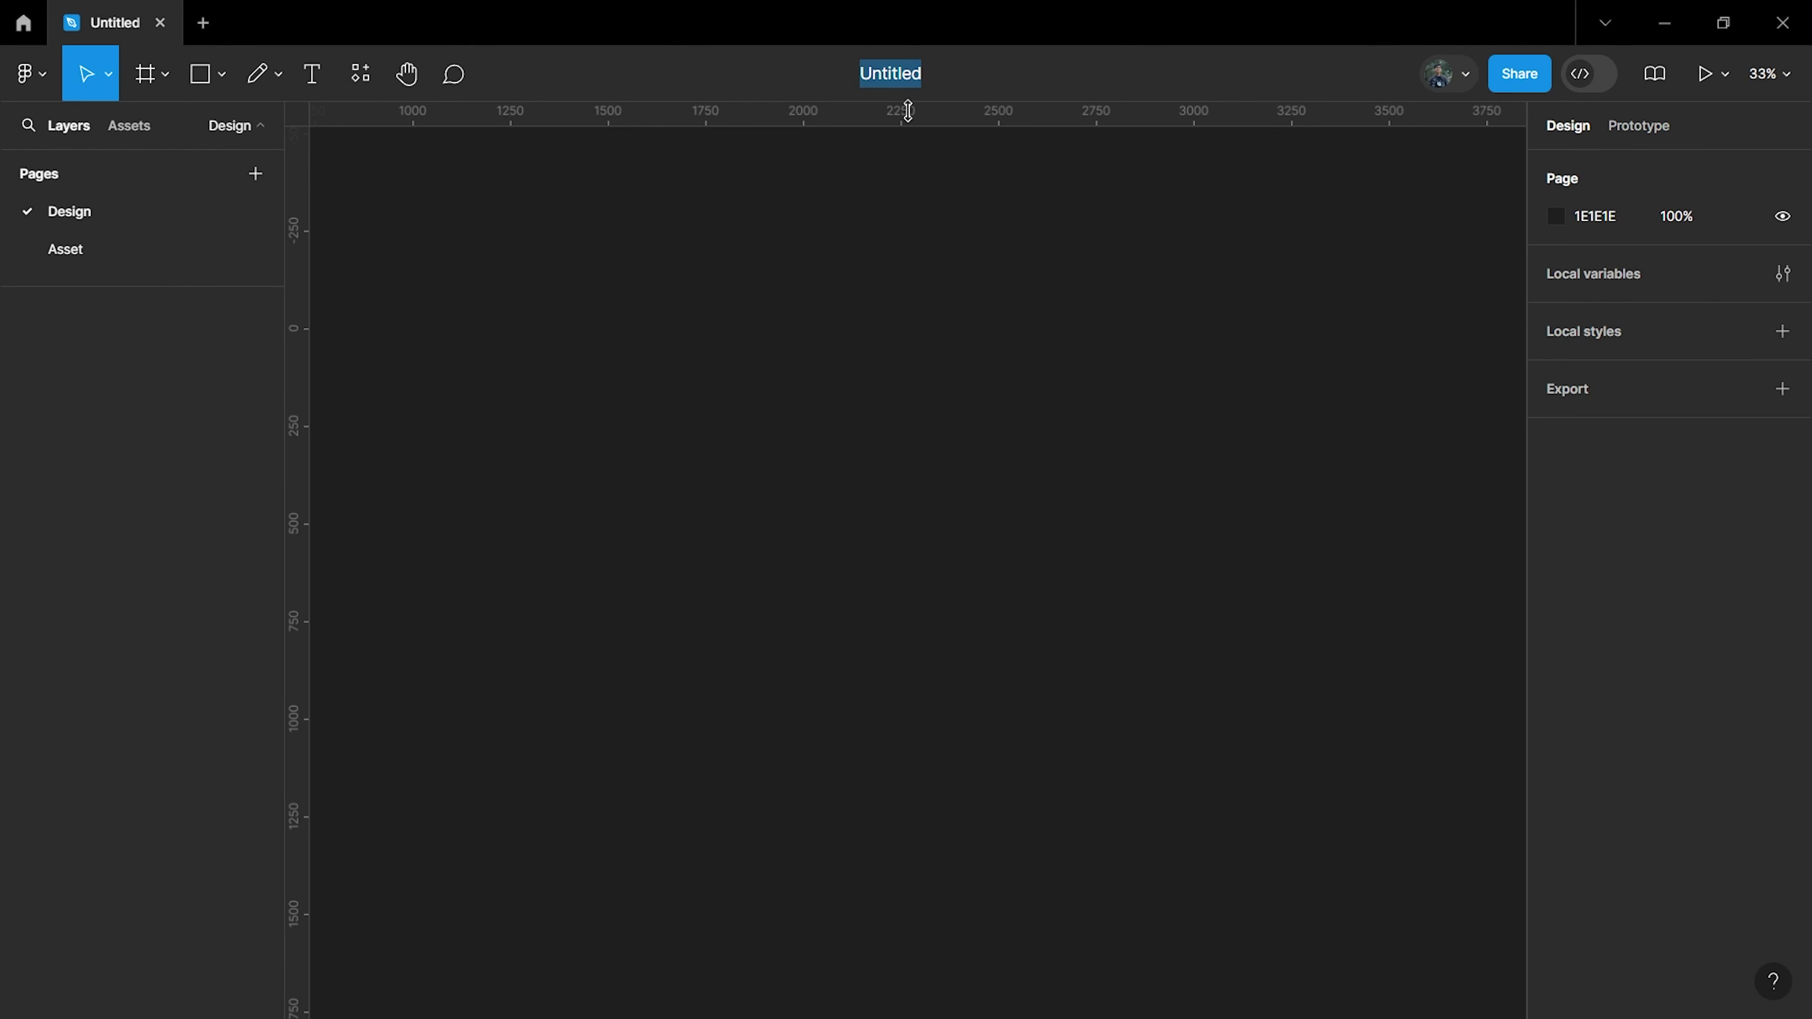
type("Social media post design")
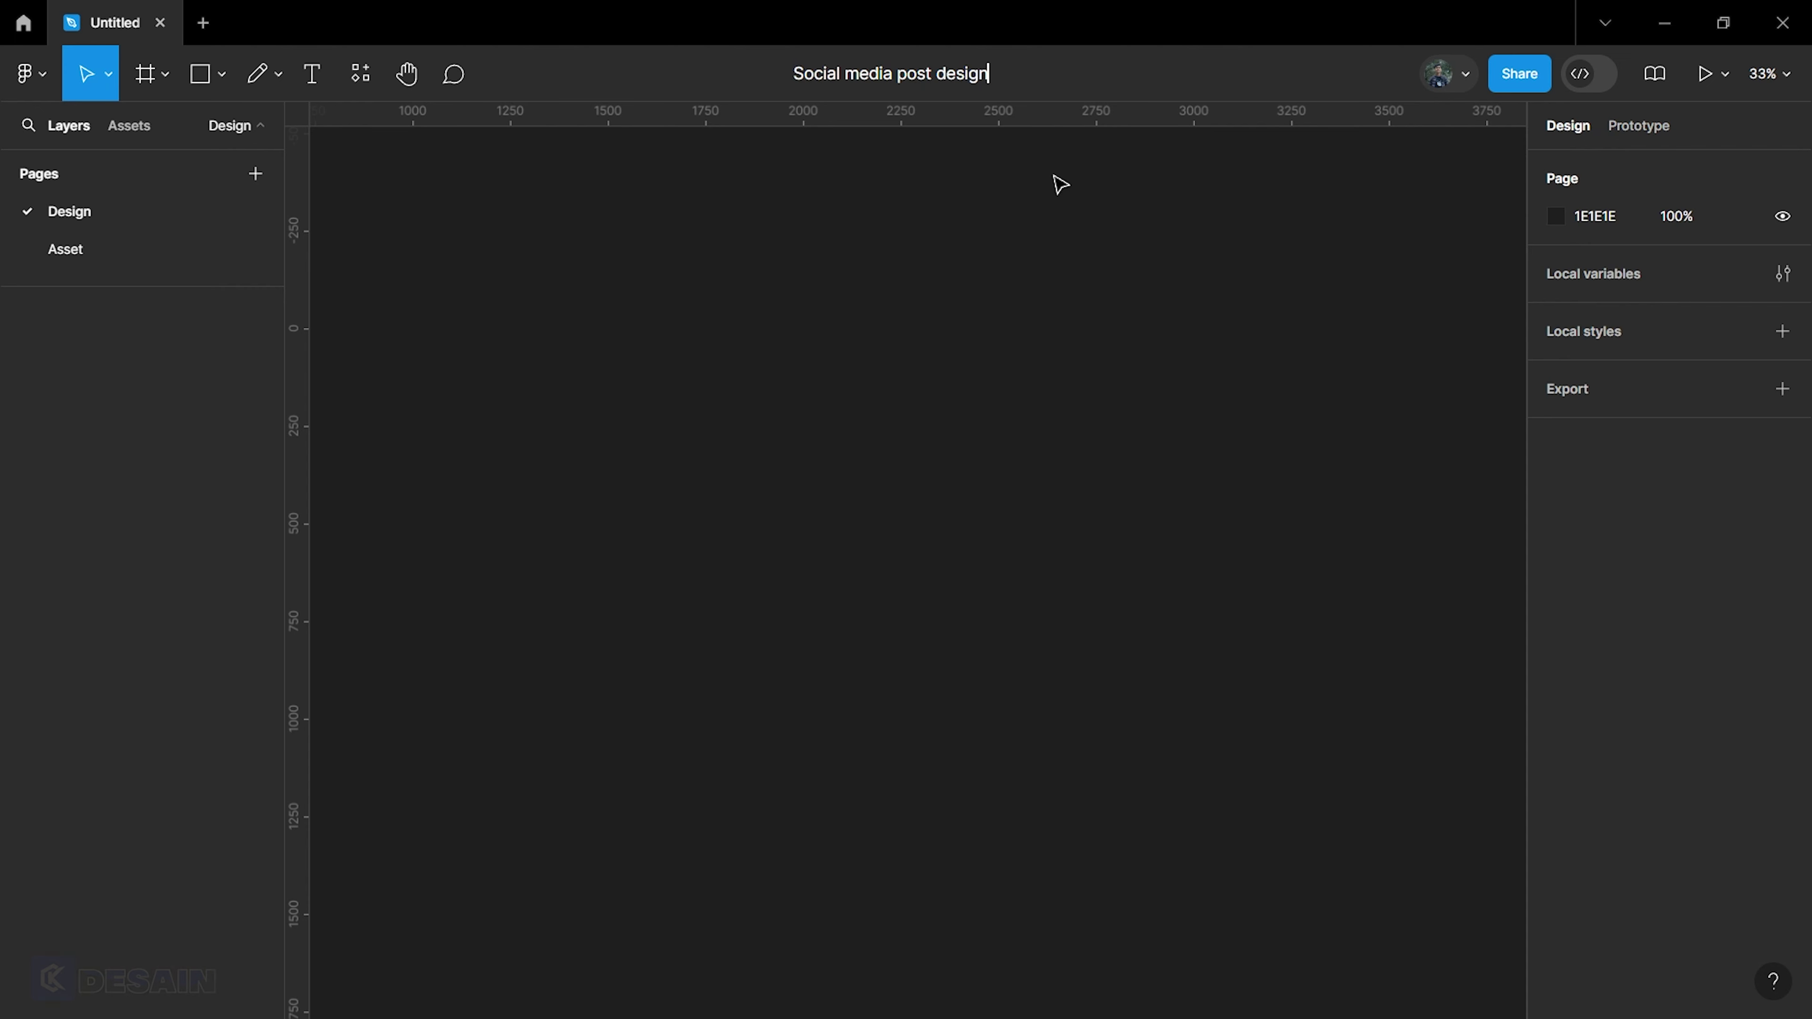
key("Return")
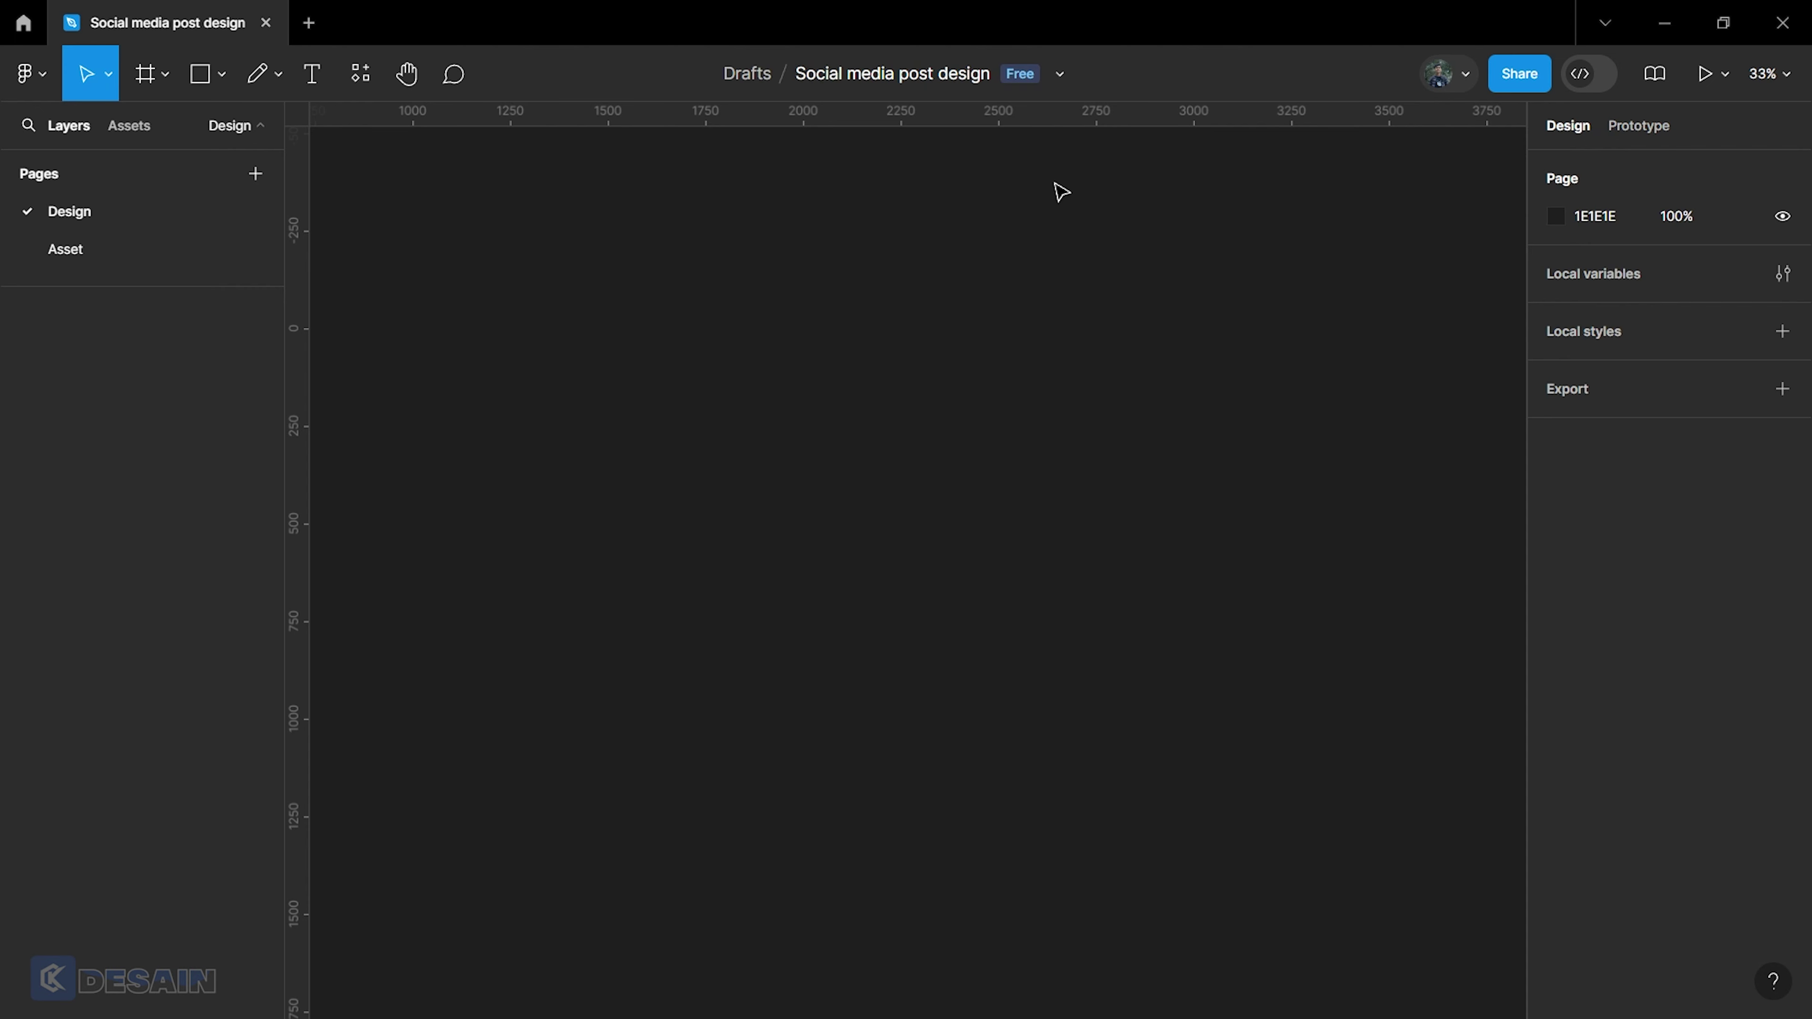
Add a 1080×1080 frame to the canvas.
left_click(147, 76)
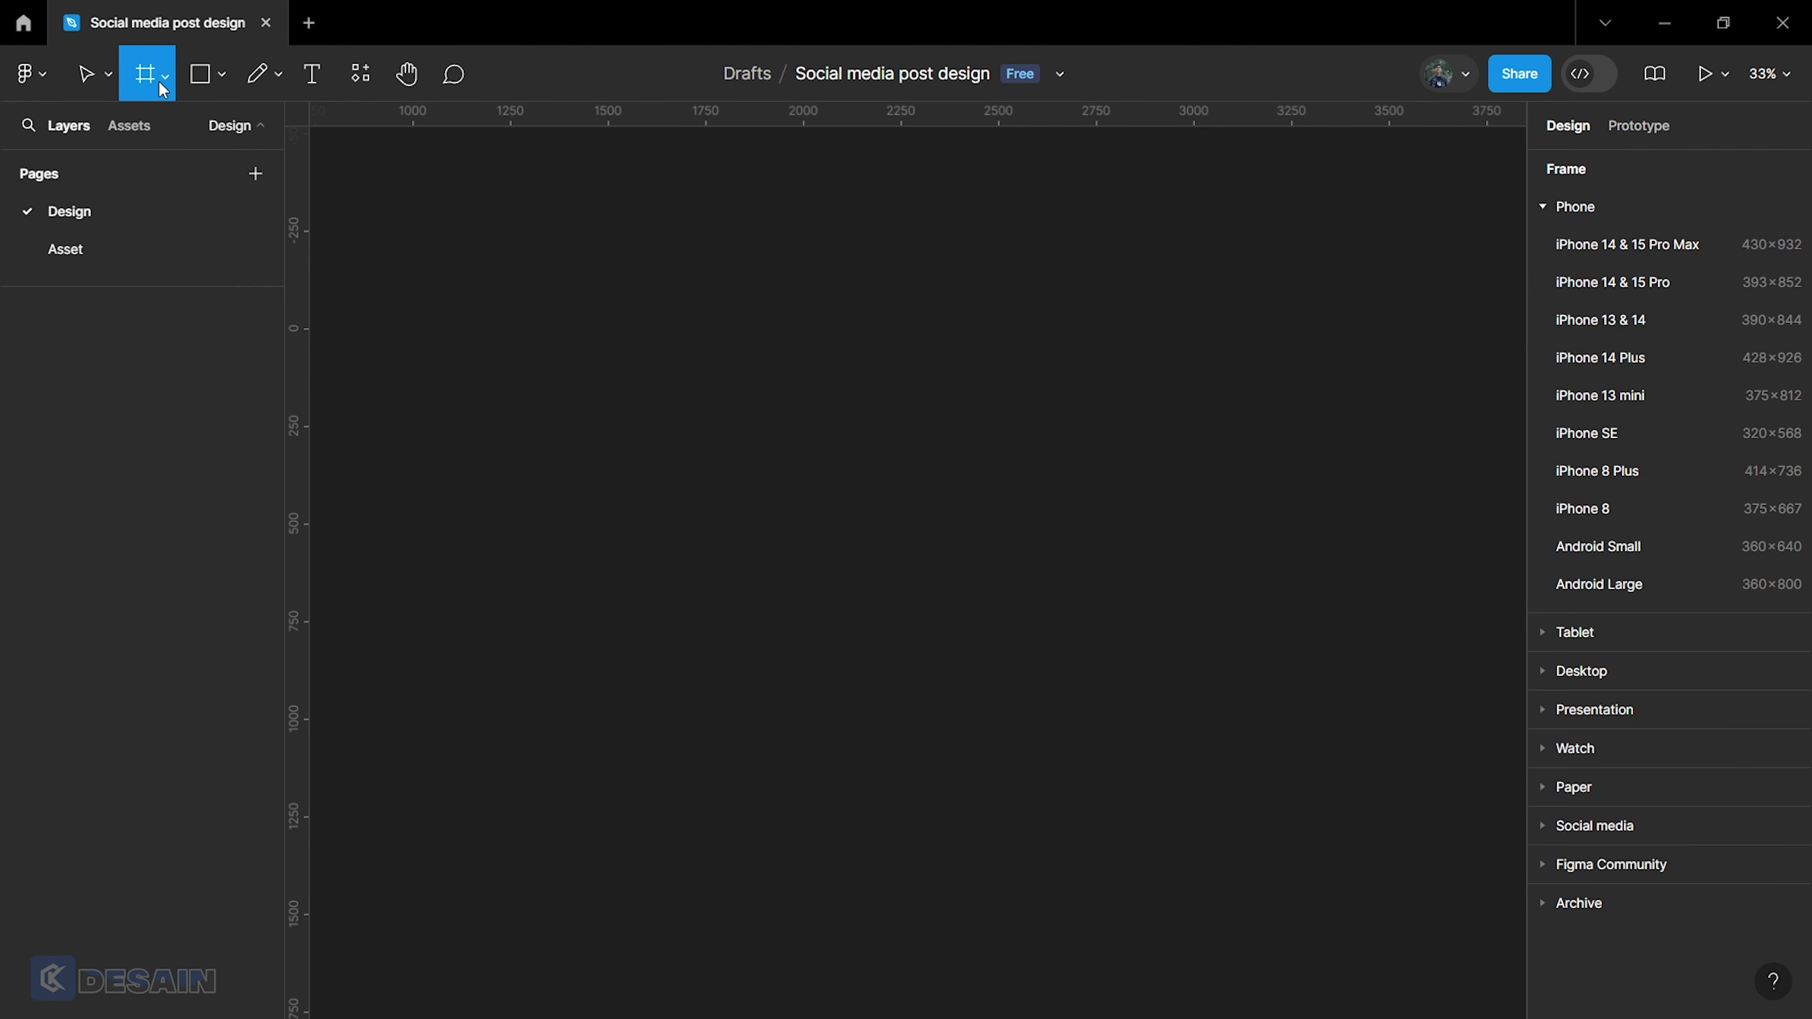
left_click(754, 399)
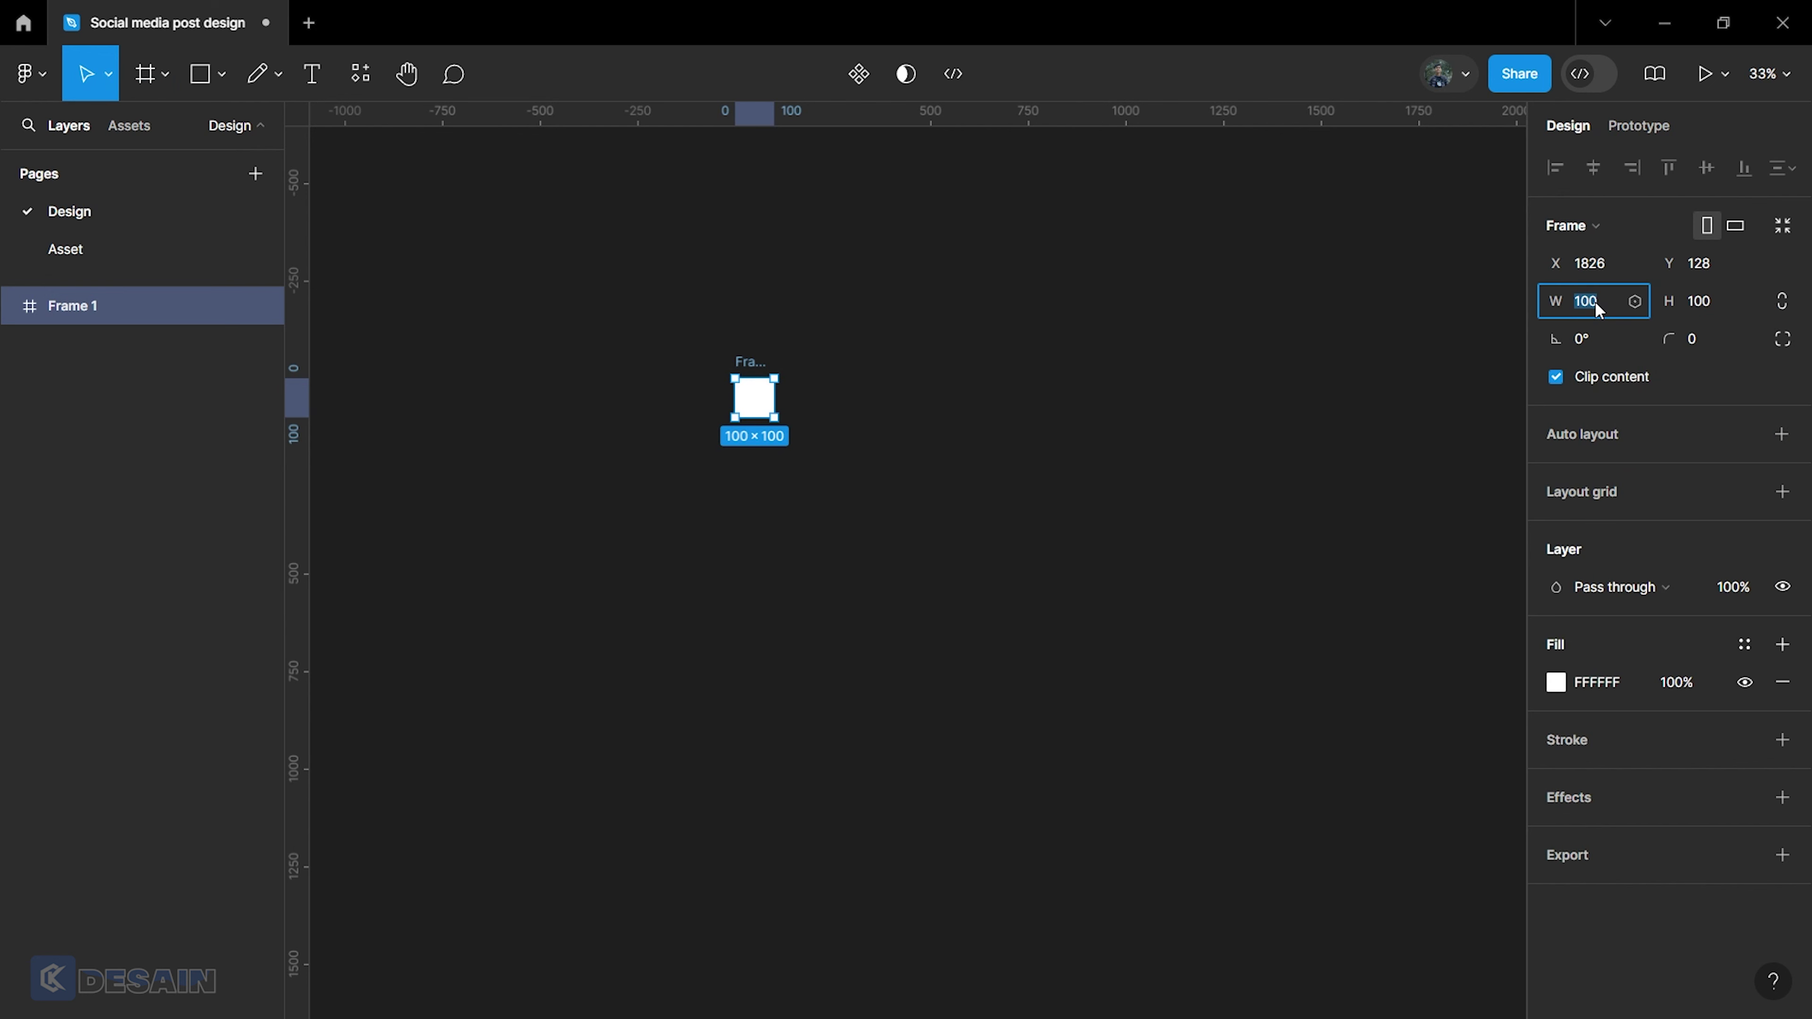
type("108")
left_click(1704, 301)
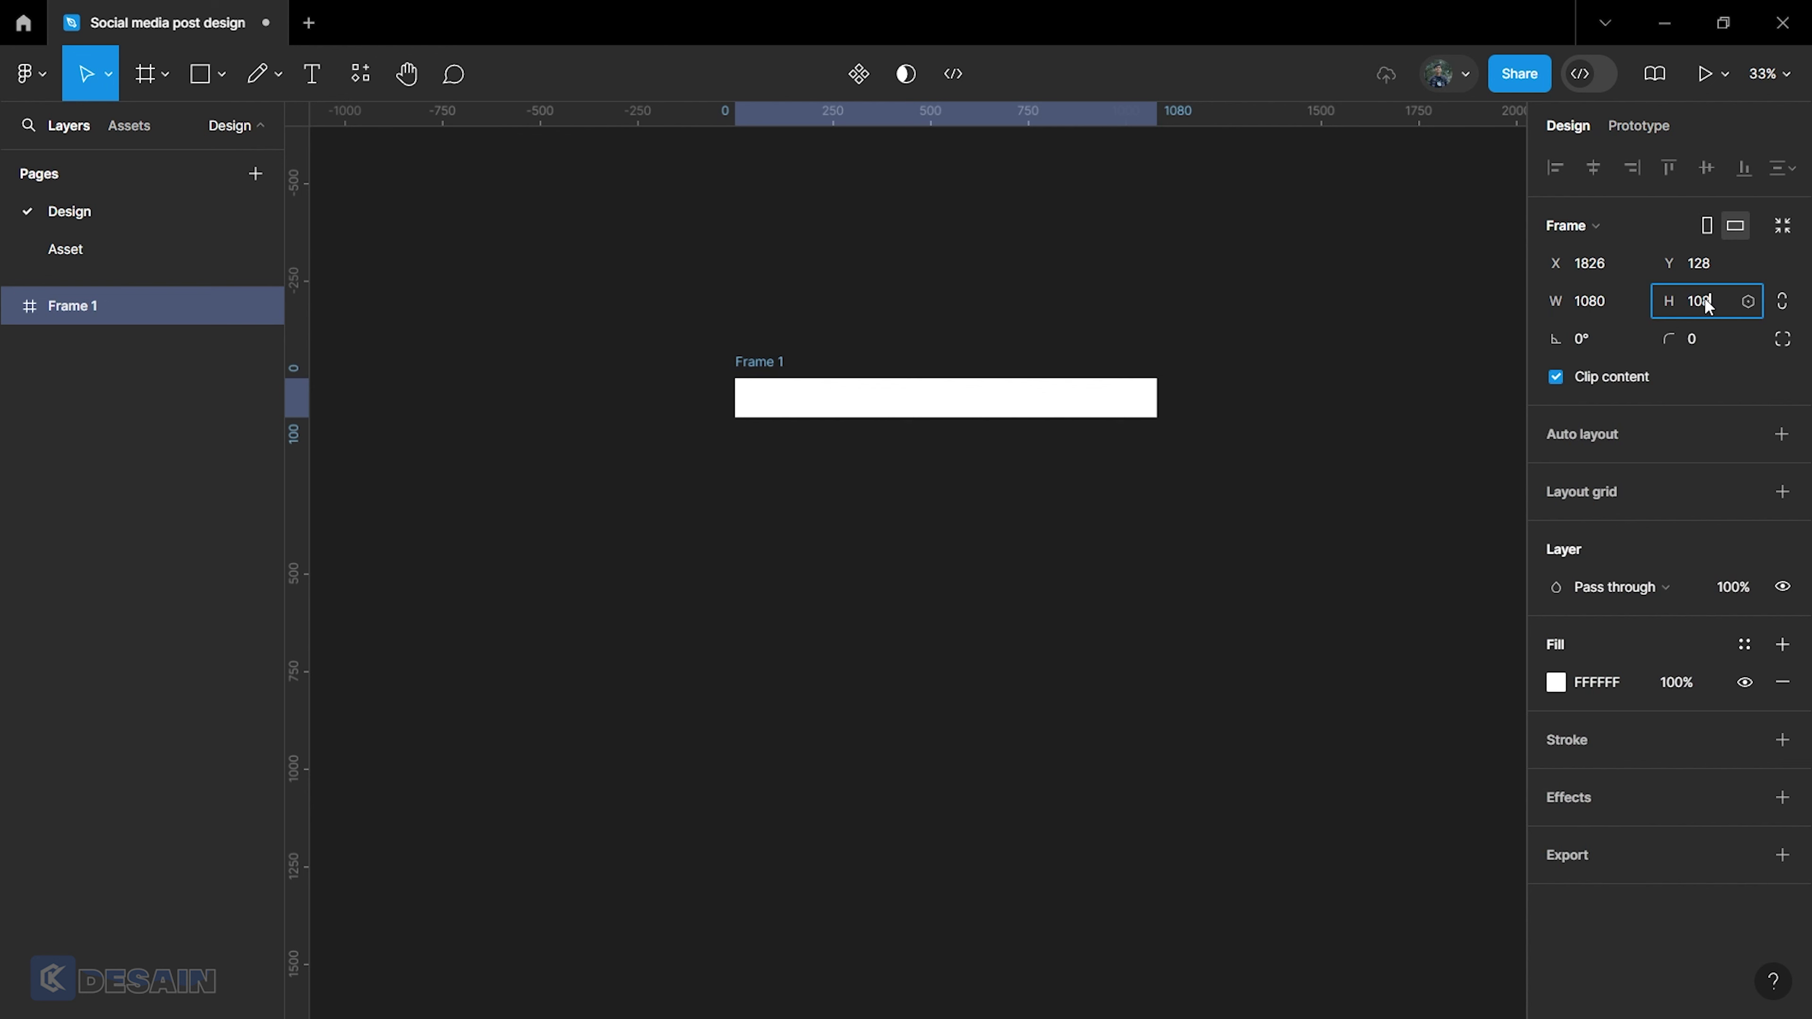
type("0")
key("Return")
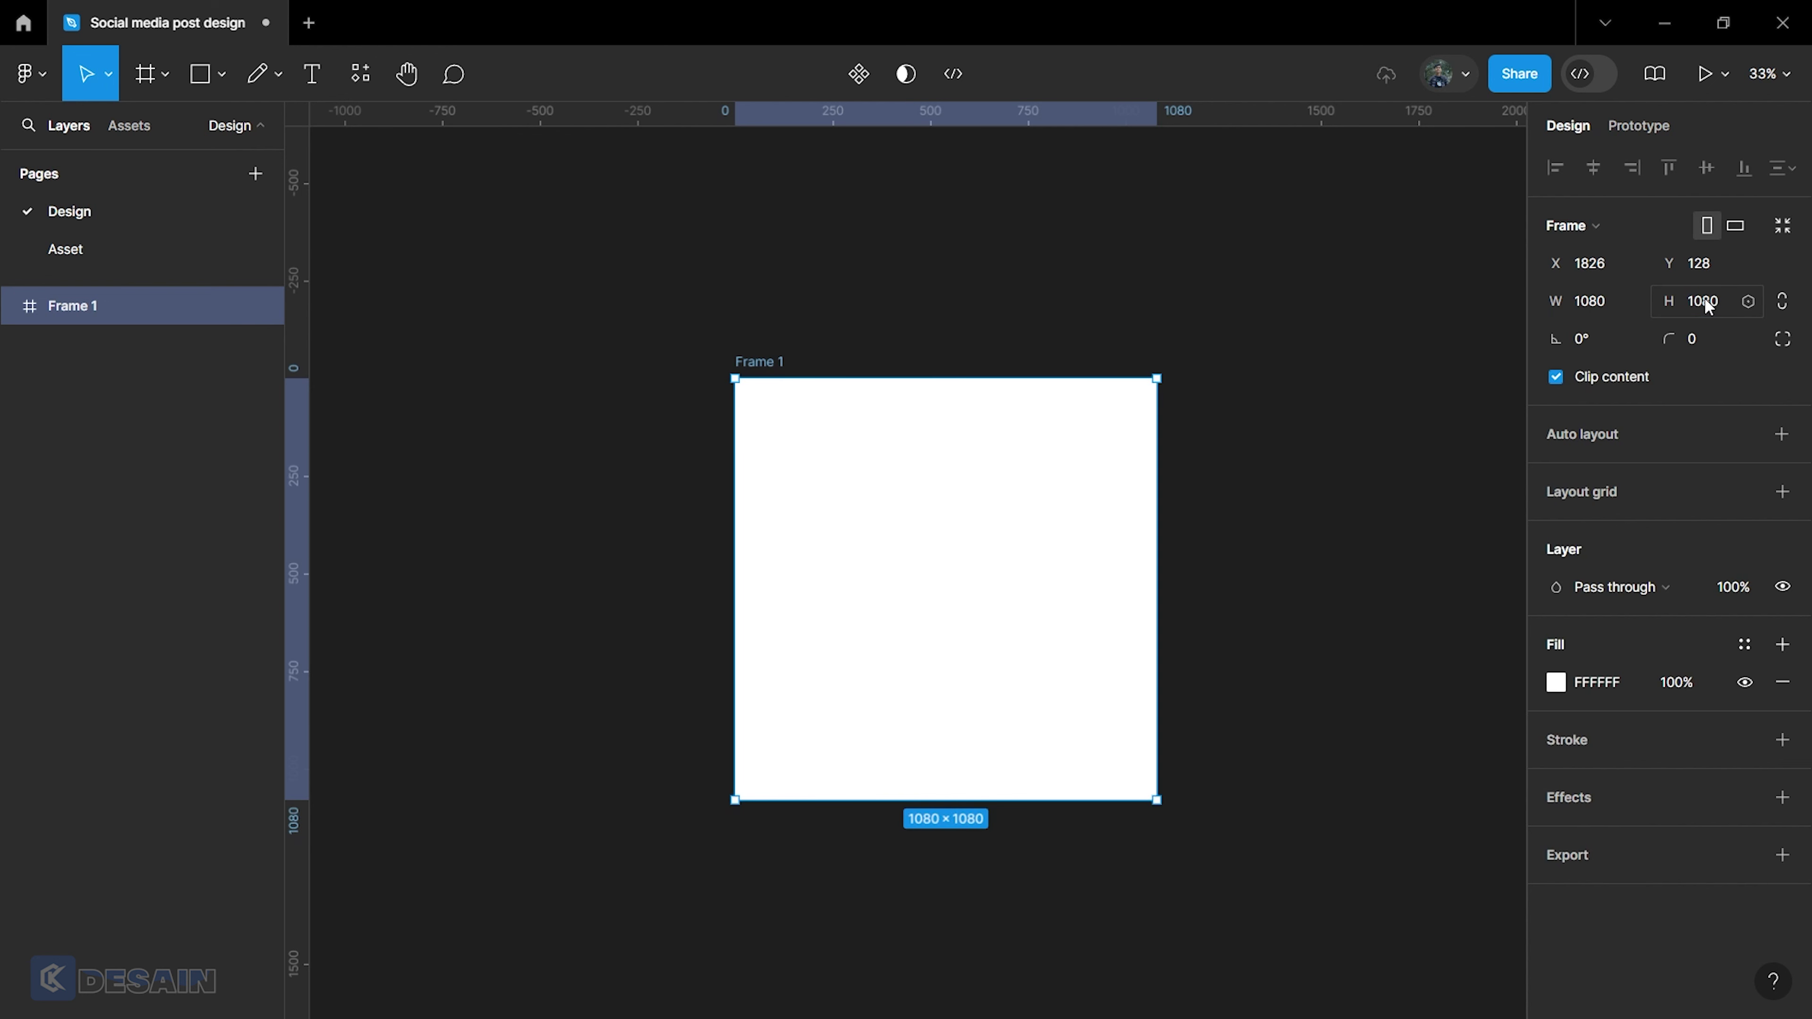
left_click(1409, 431)
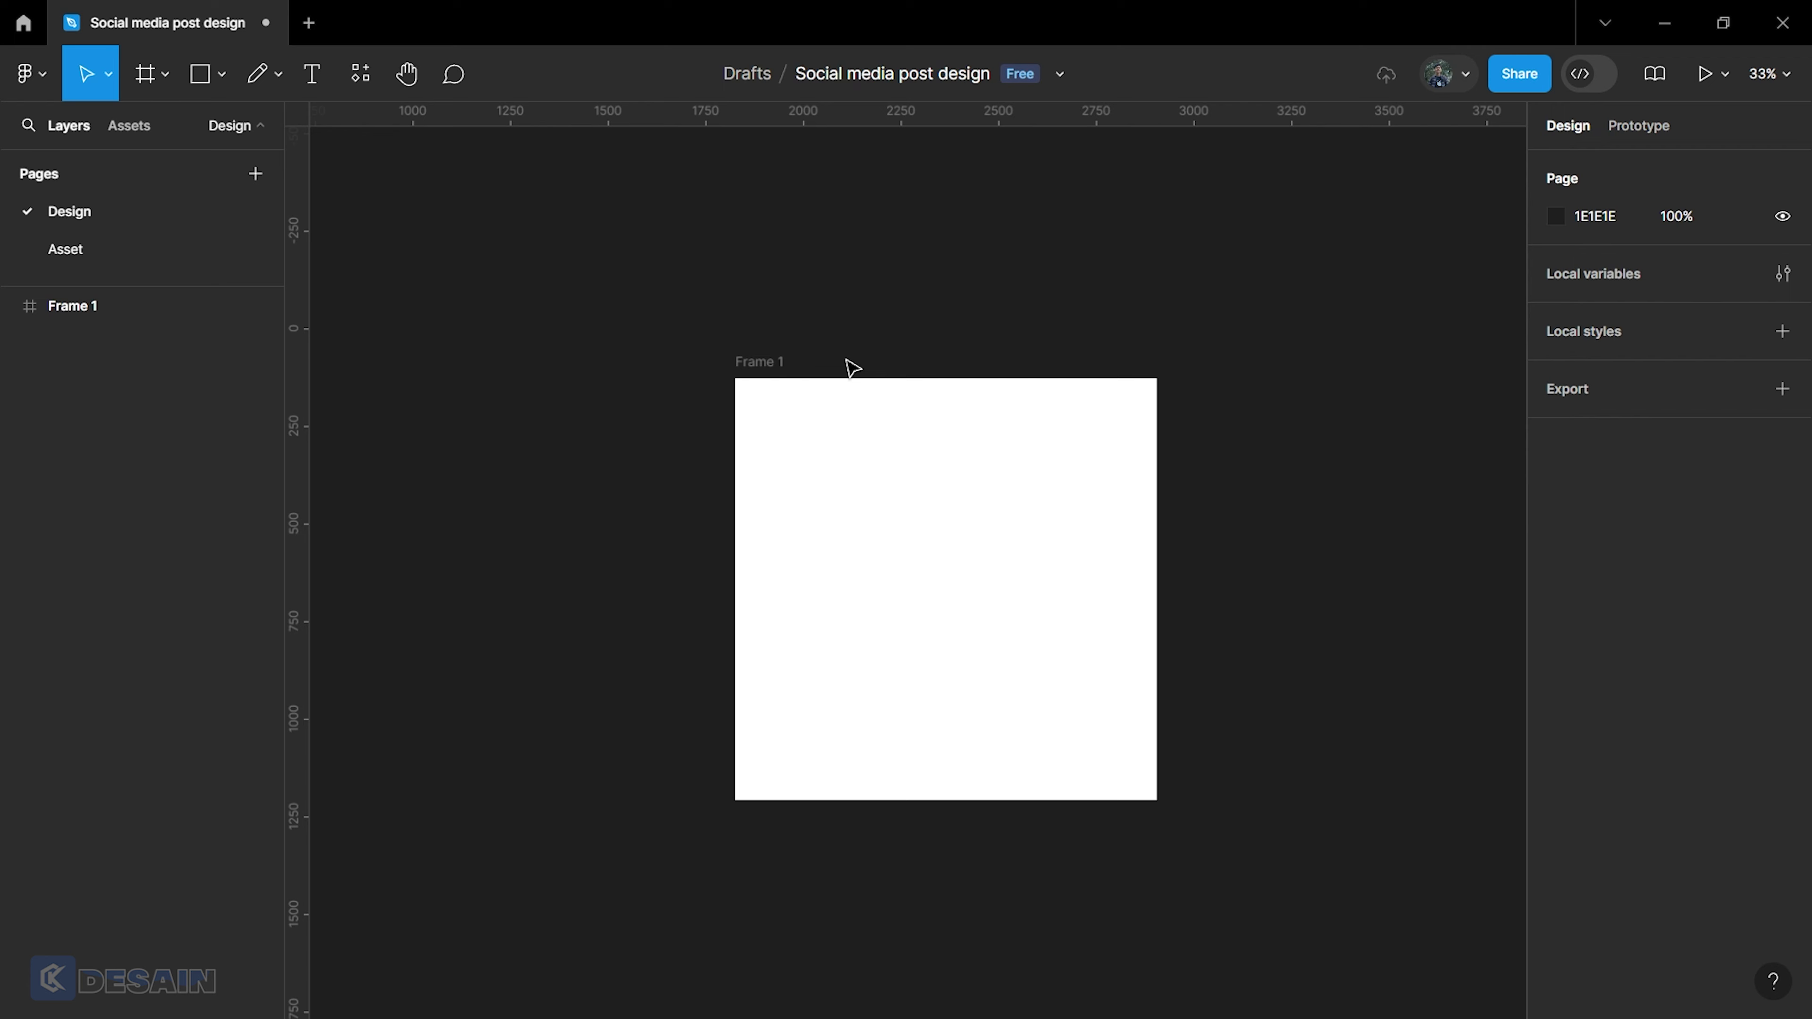
Insert the dark wooden-floor background component, align it to the frame, and lock it.
left_click(360, 79)
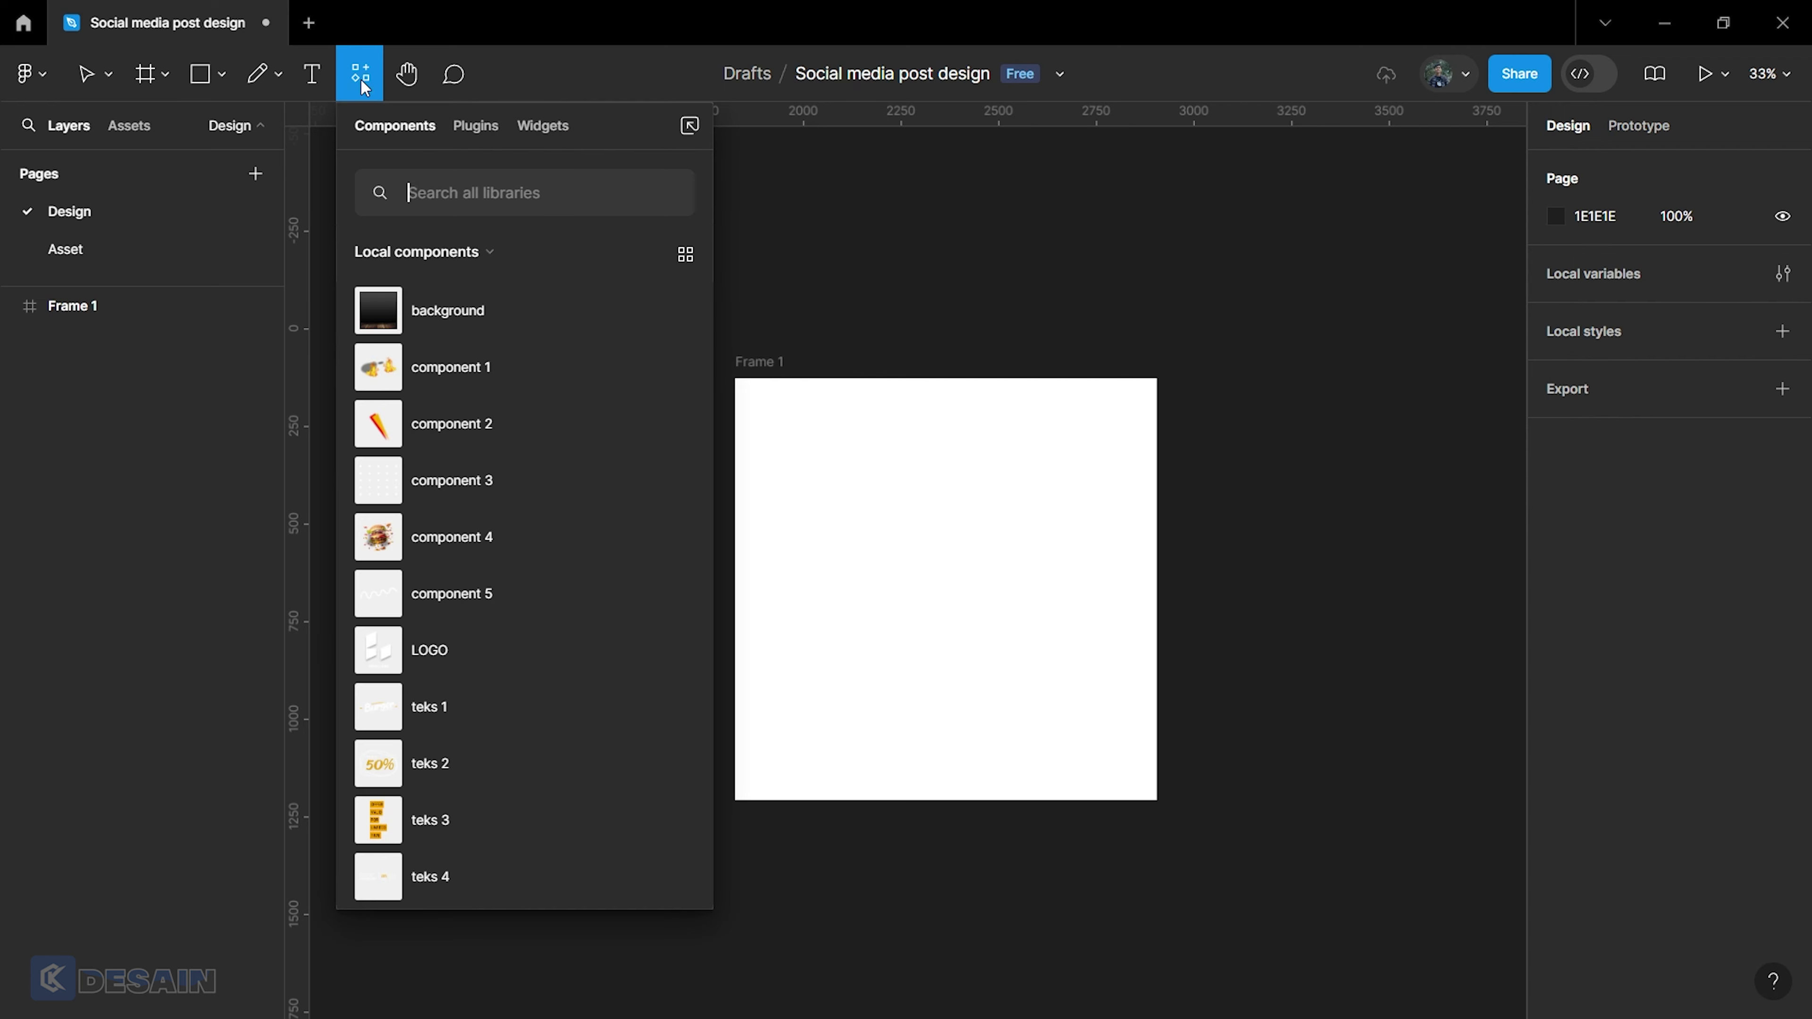
left_click(418, 314)
left_click_drag(986, 519, 998, 538)
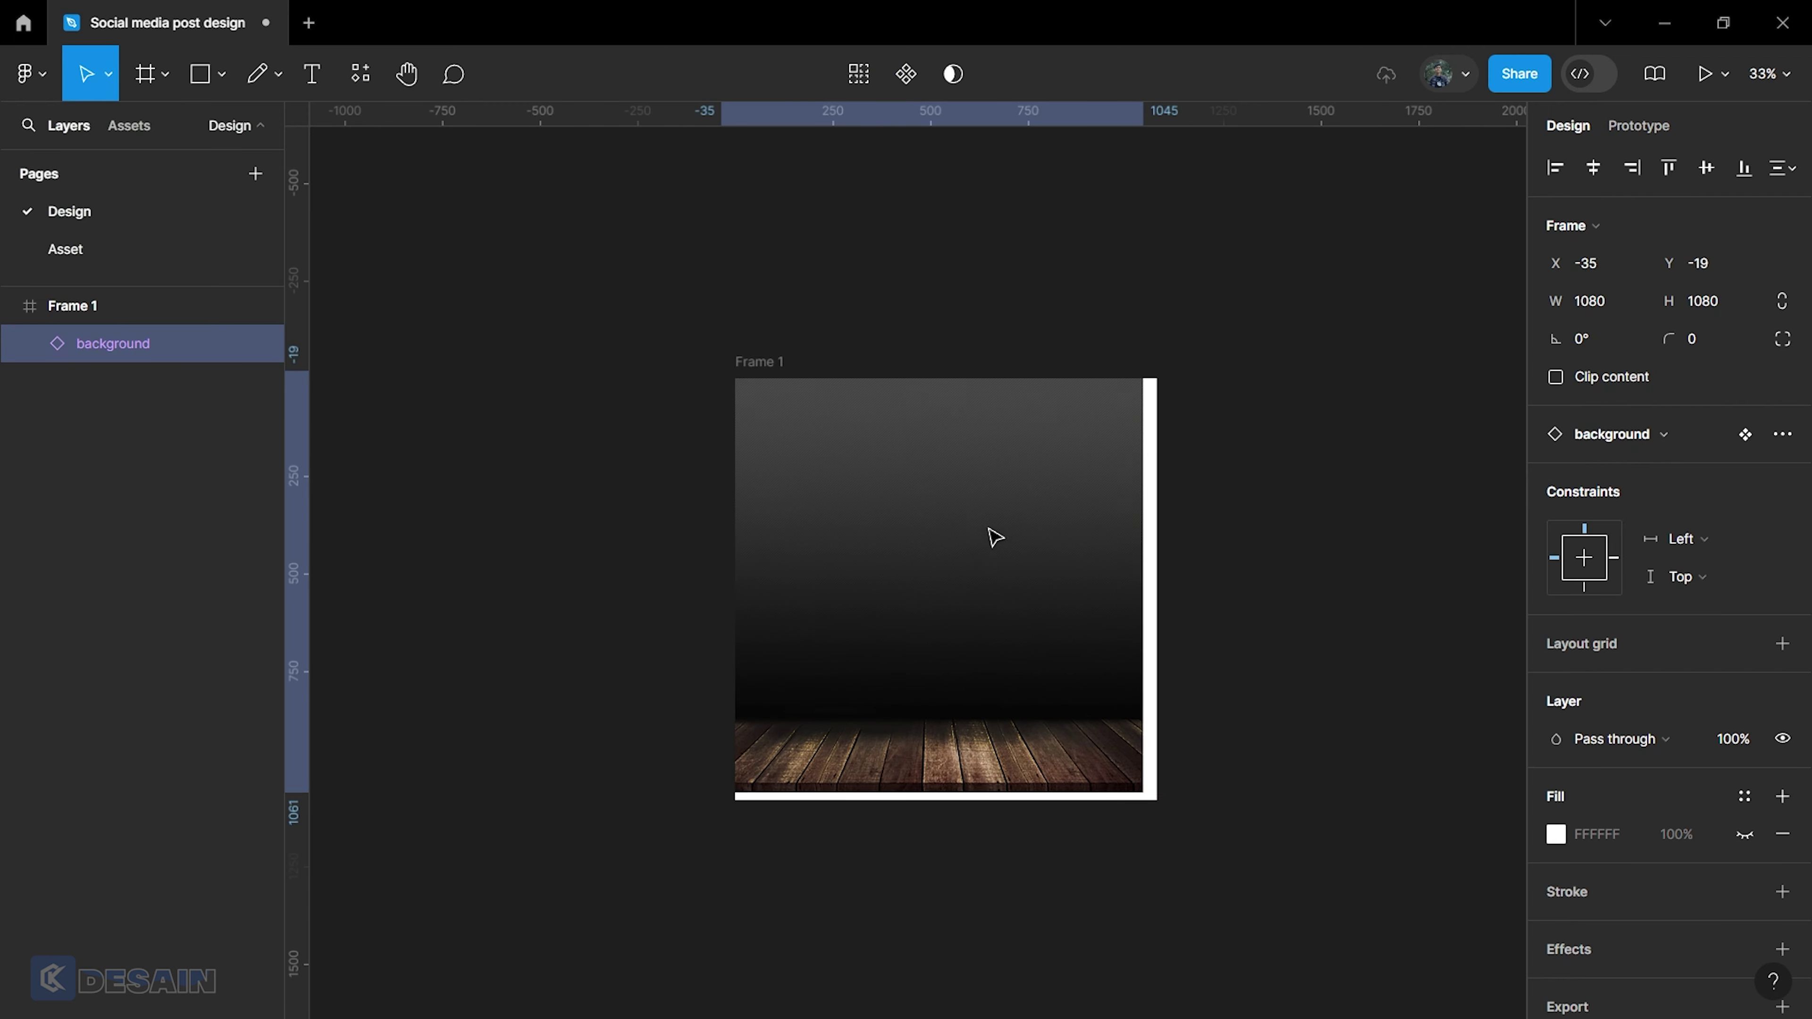
left_click(1593, 169)
left_click(1705, 167)
left_click(1443, 444)
left_click(1085, 637)
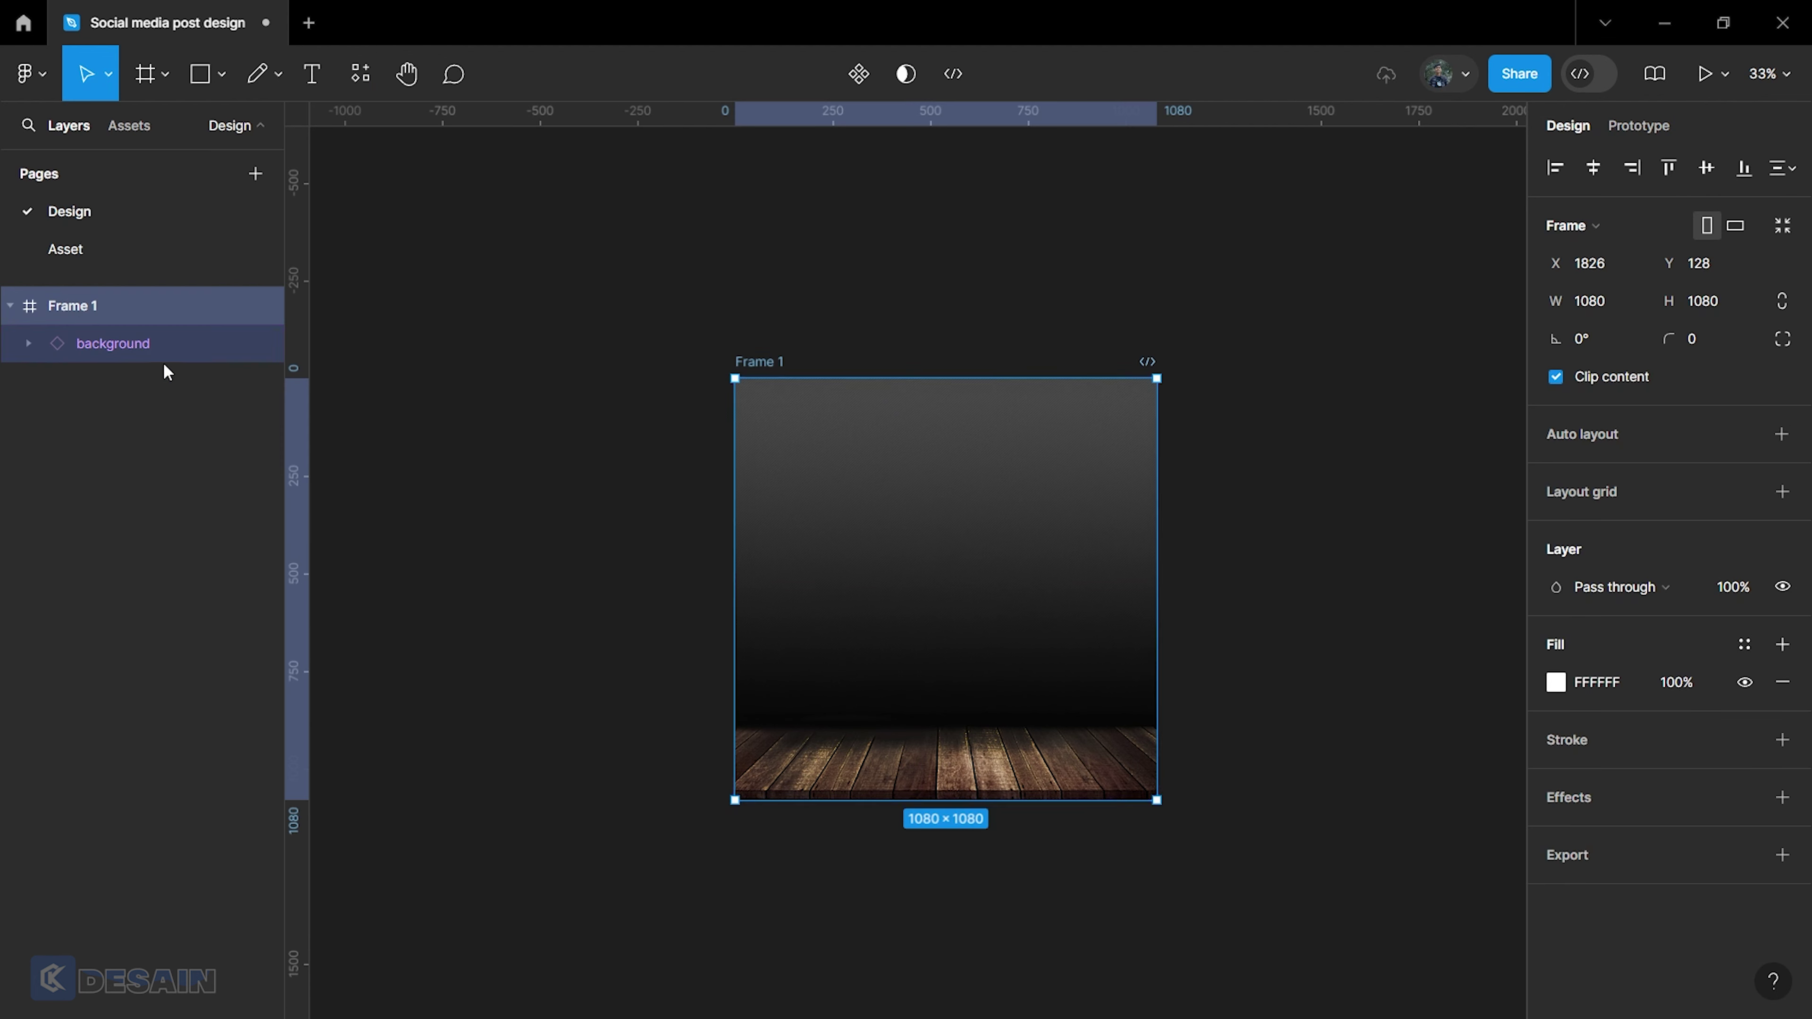
left_click(236, 343)
left_click(491, 364)
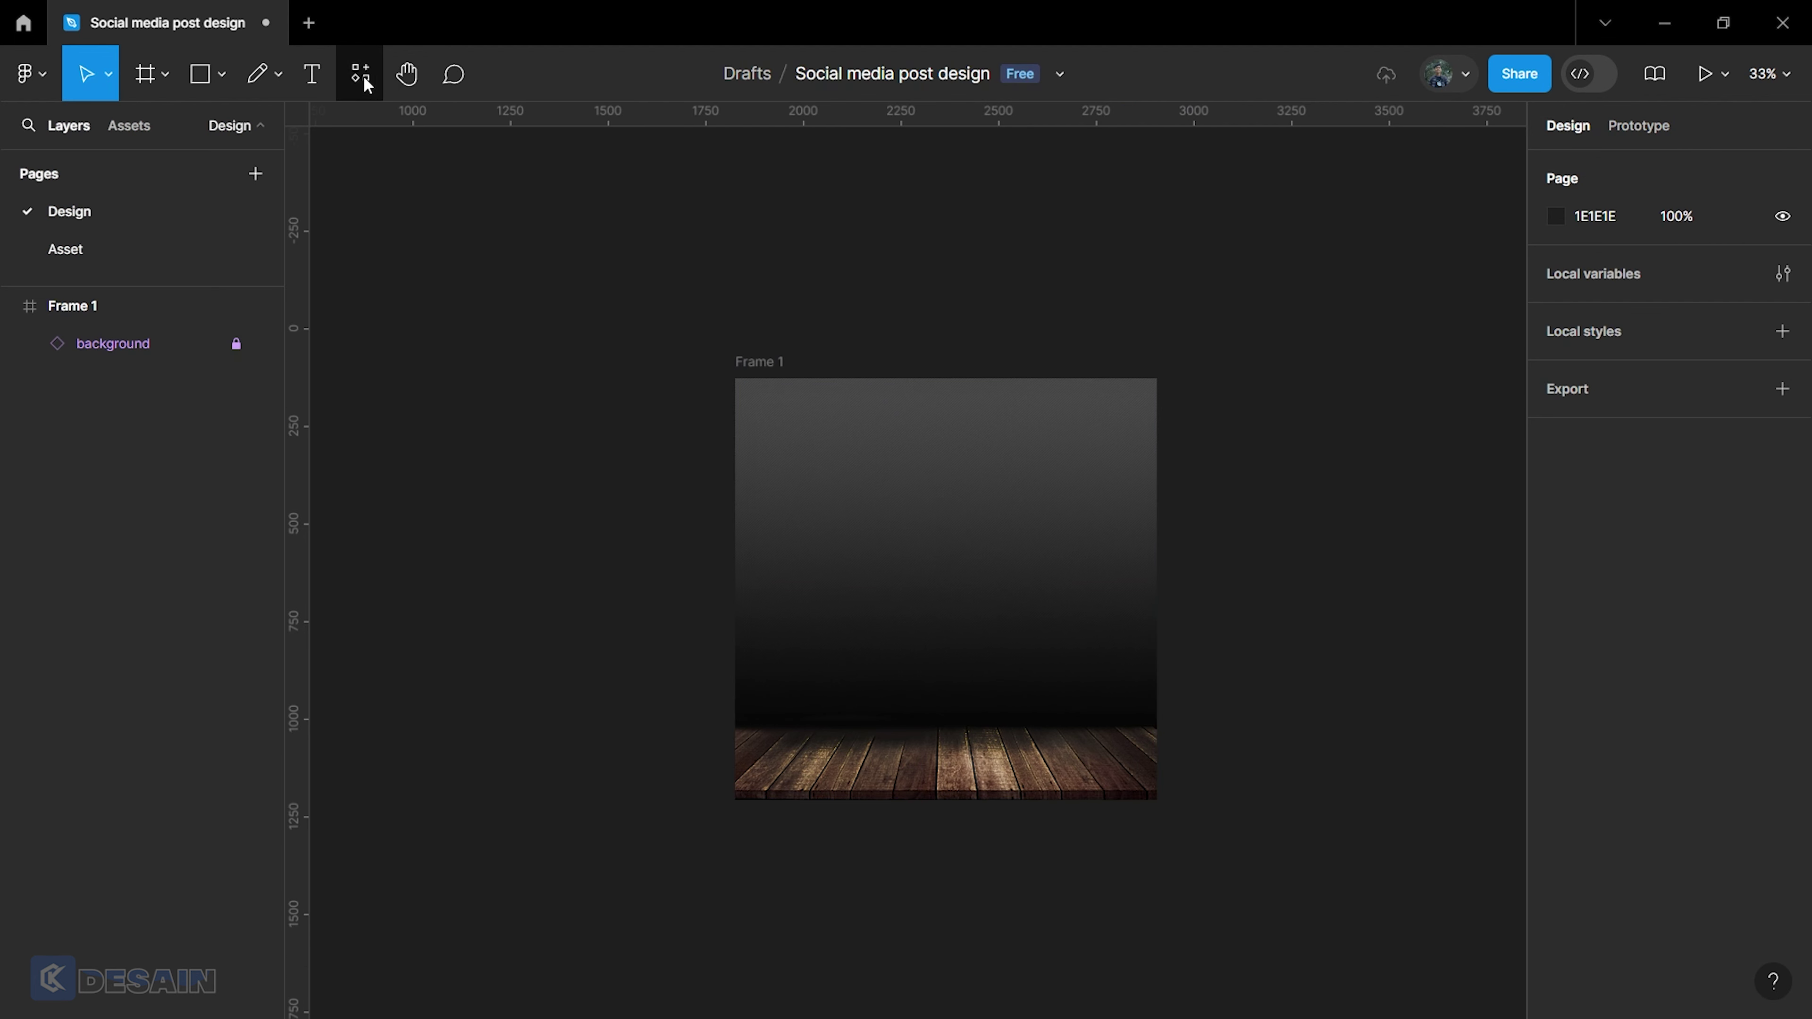
Add the component 1 flames along the frame's bottom and lock the layer.
left_click(362, 80)
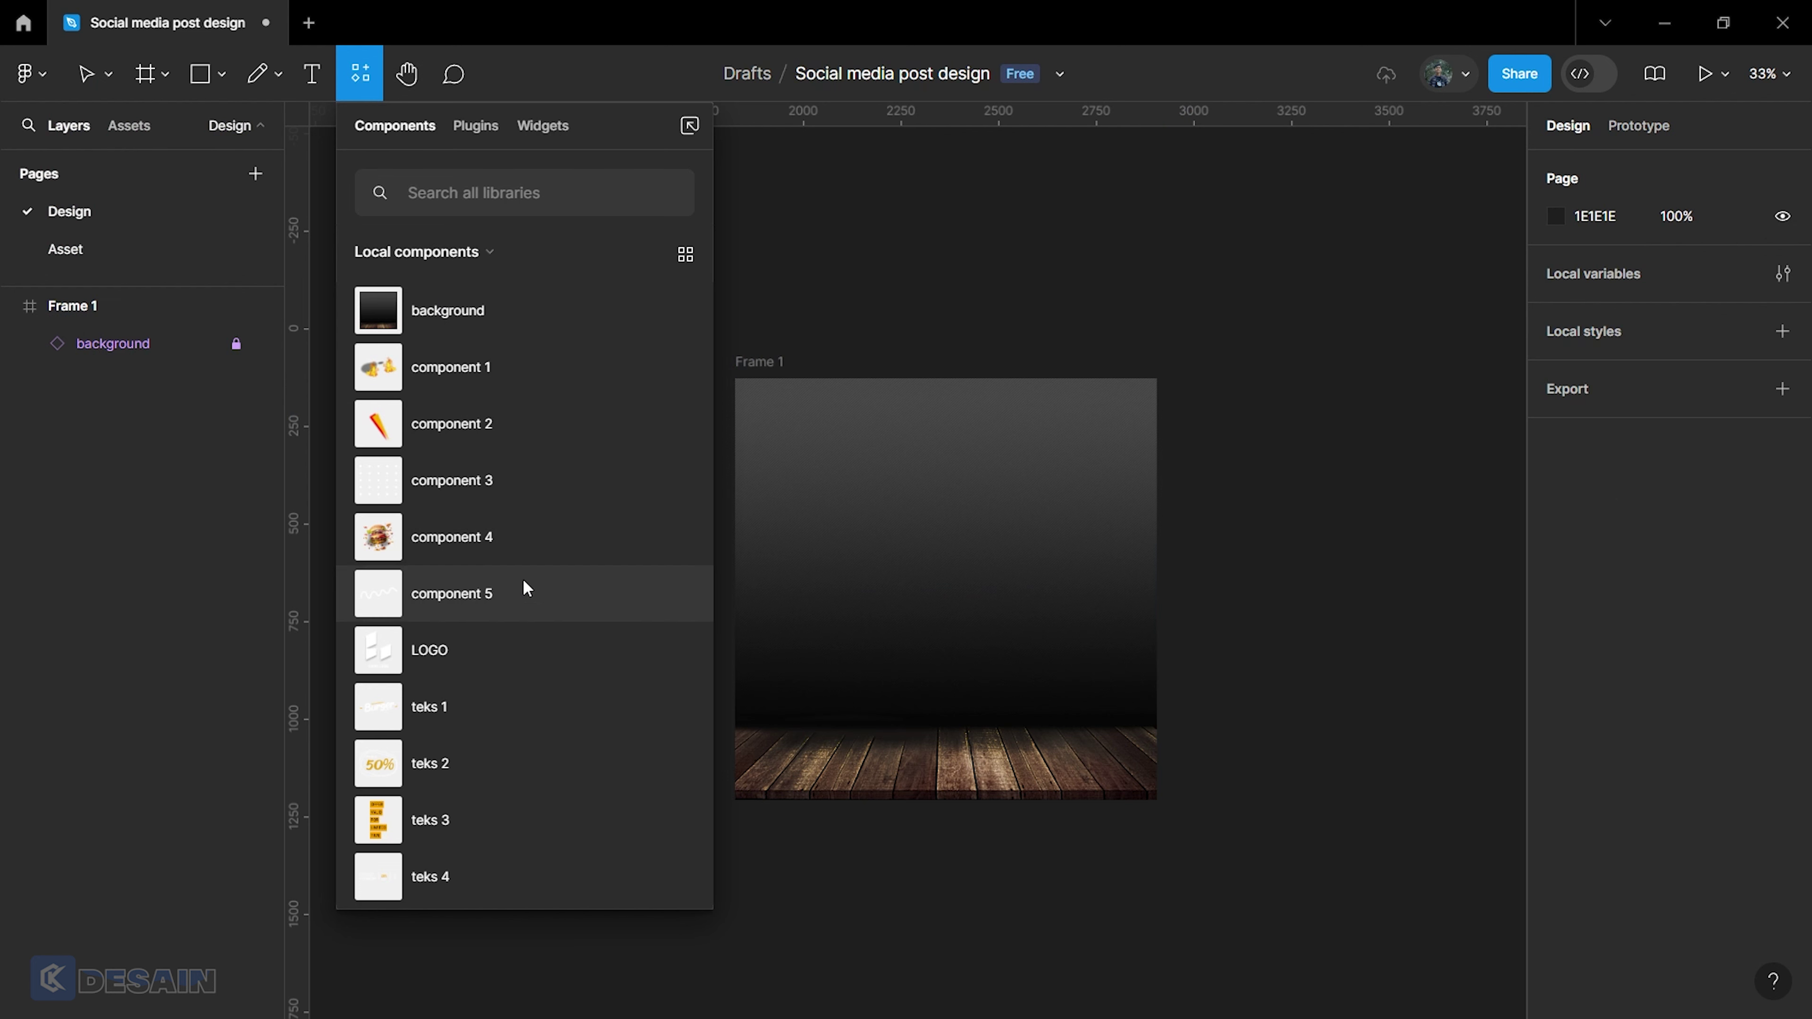
left_click(450, 368)
left_click_drag(1076, 705, 1062, 741)
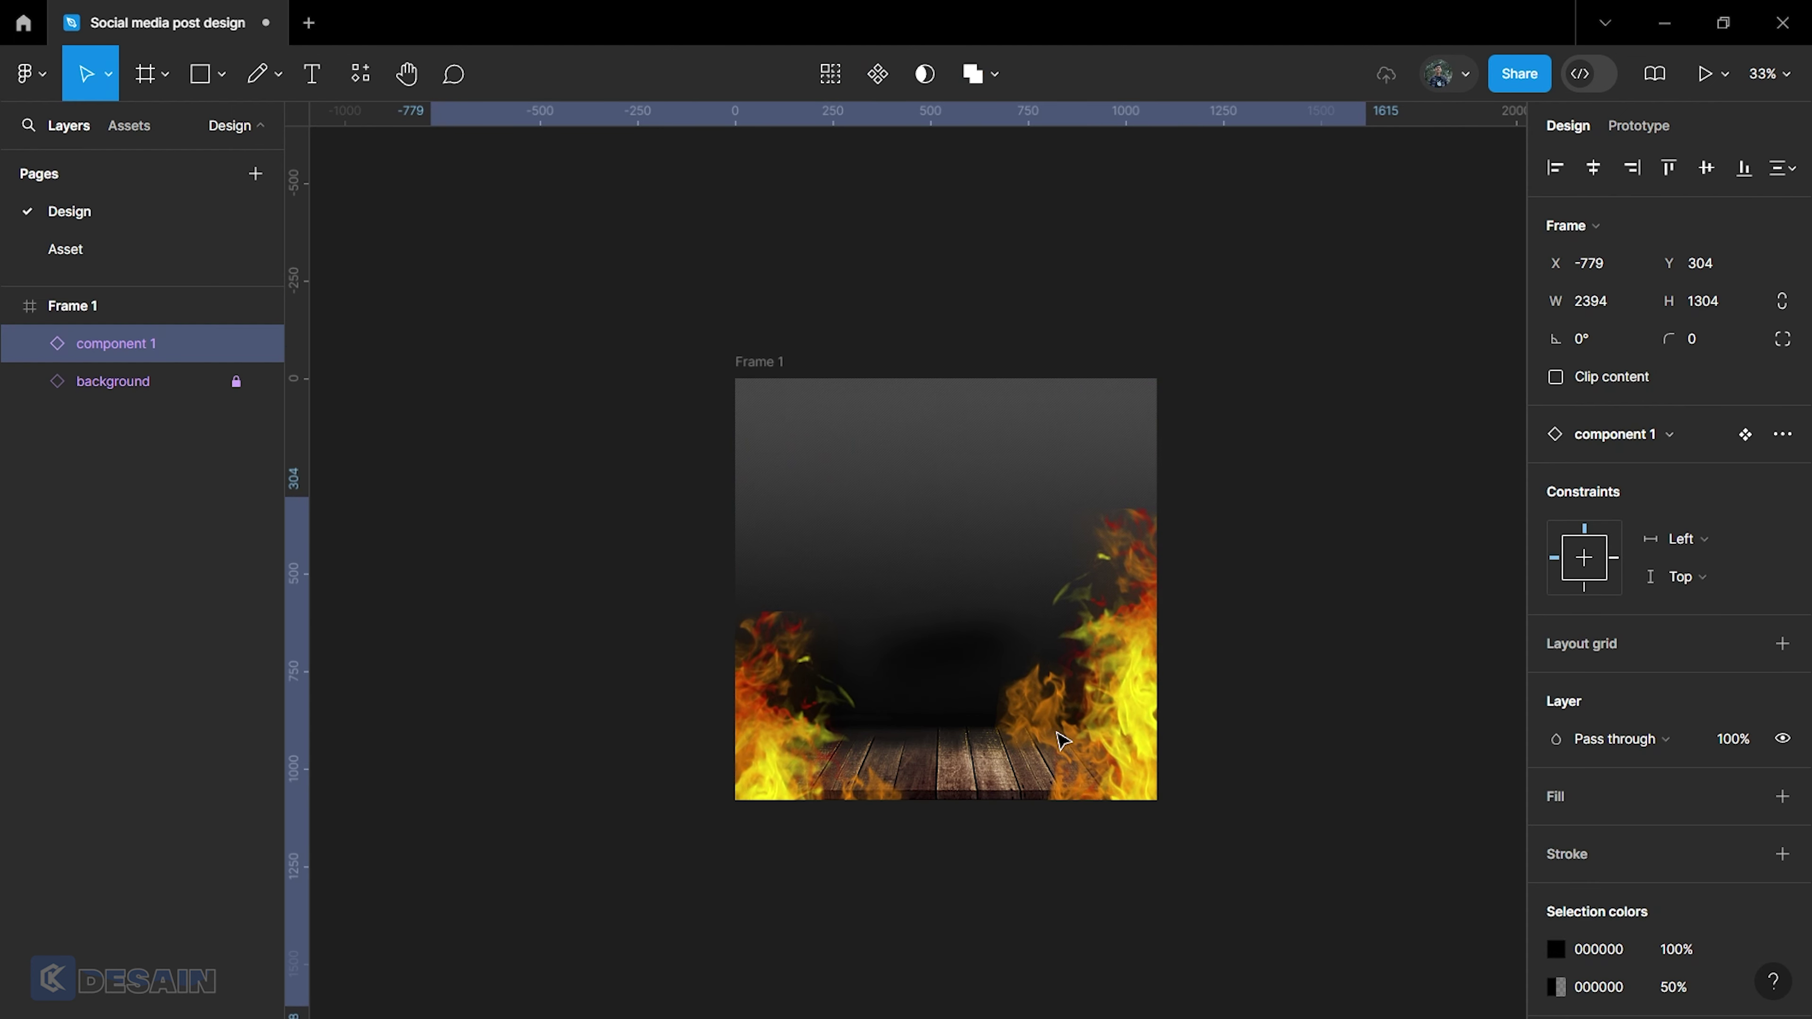
mouse_move(1062, 741)
left_mouse_down()
mouse_move(1110, 673)
mouse_move(1108, 711)
left_mouse_up()
mouse_move(141, 342)
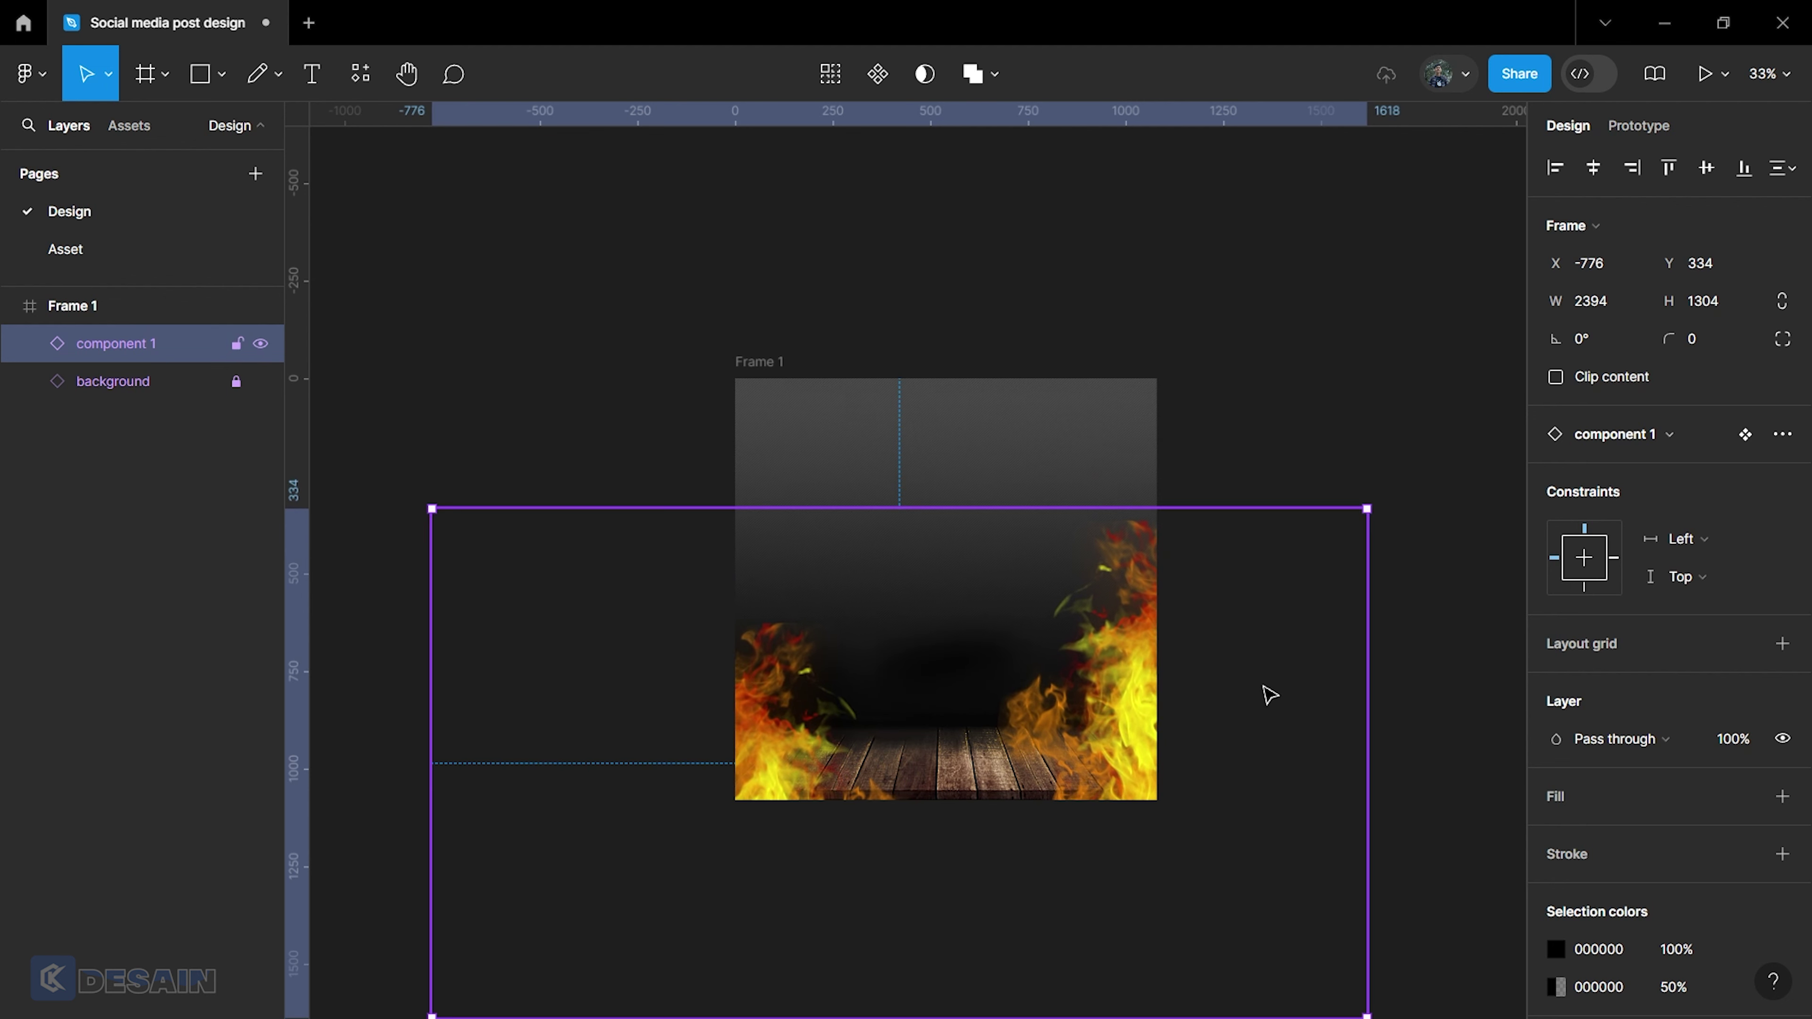
left_click(509, 370)
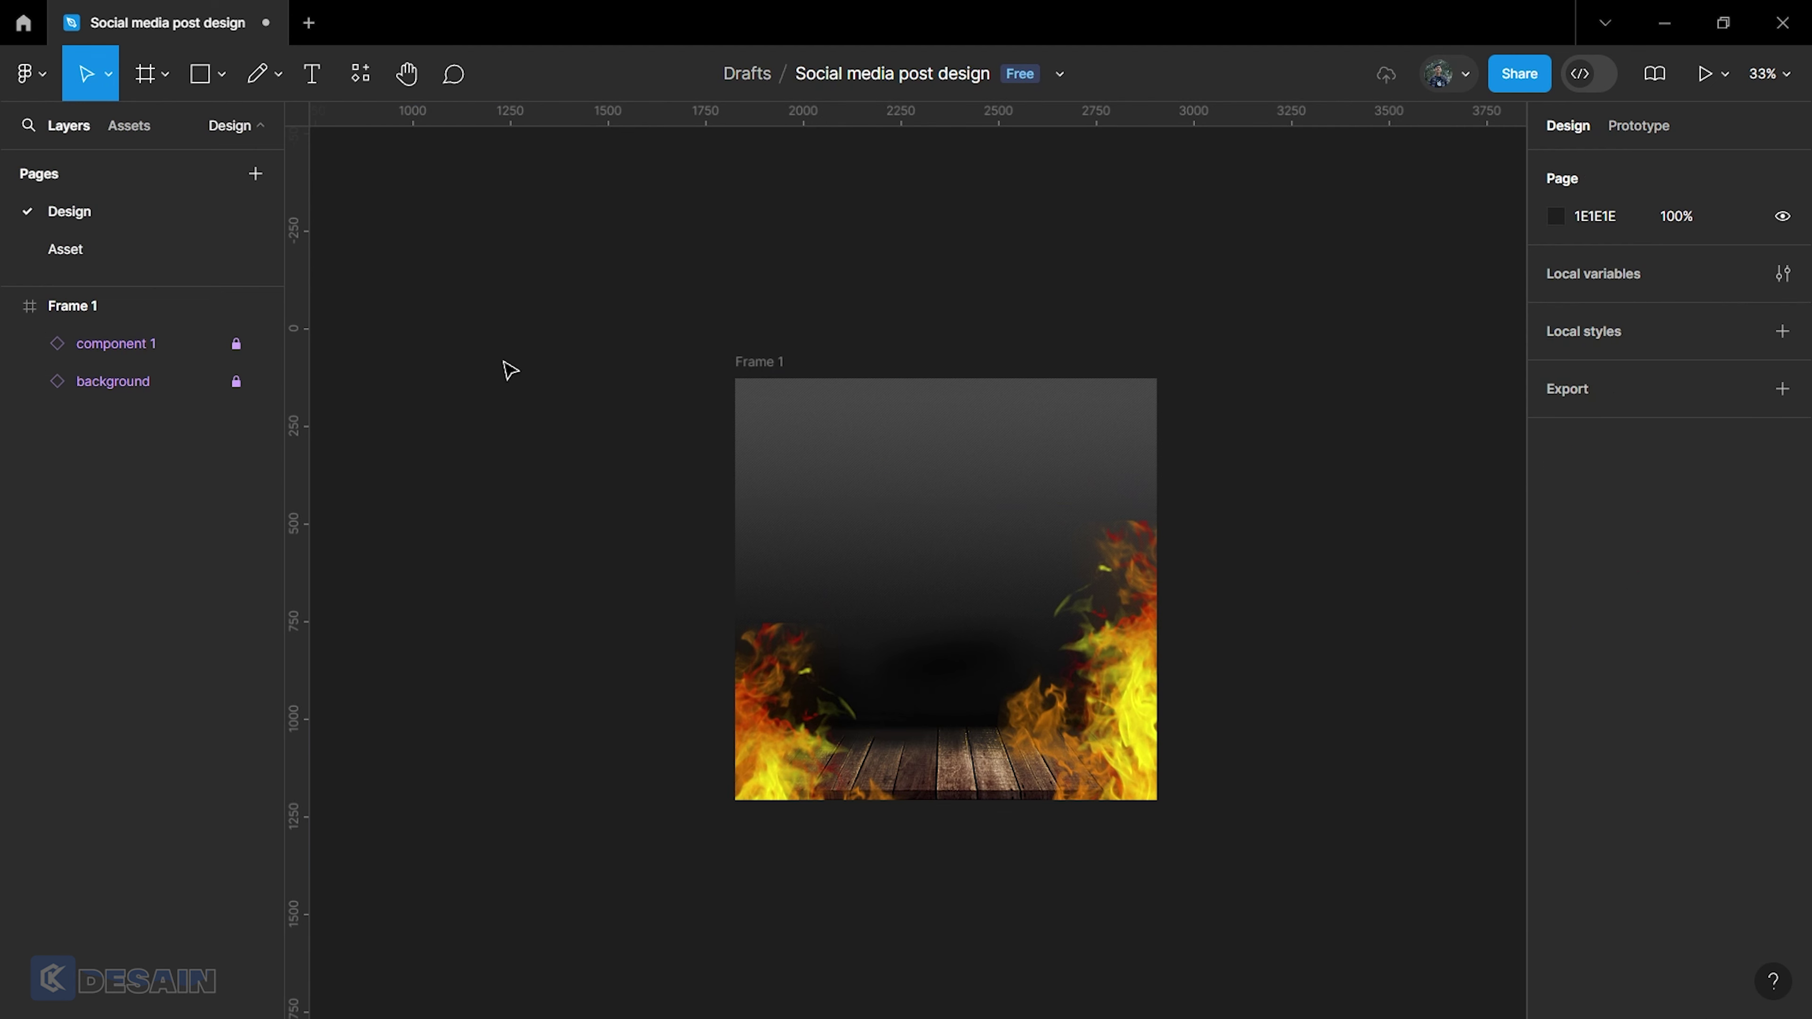
Place the exploding burger component (component 4) in the centre of the frame.
left_click(360, 74)
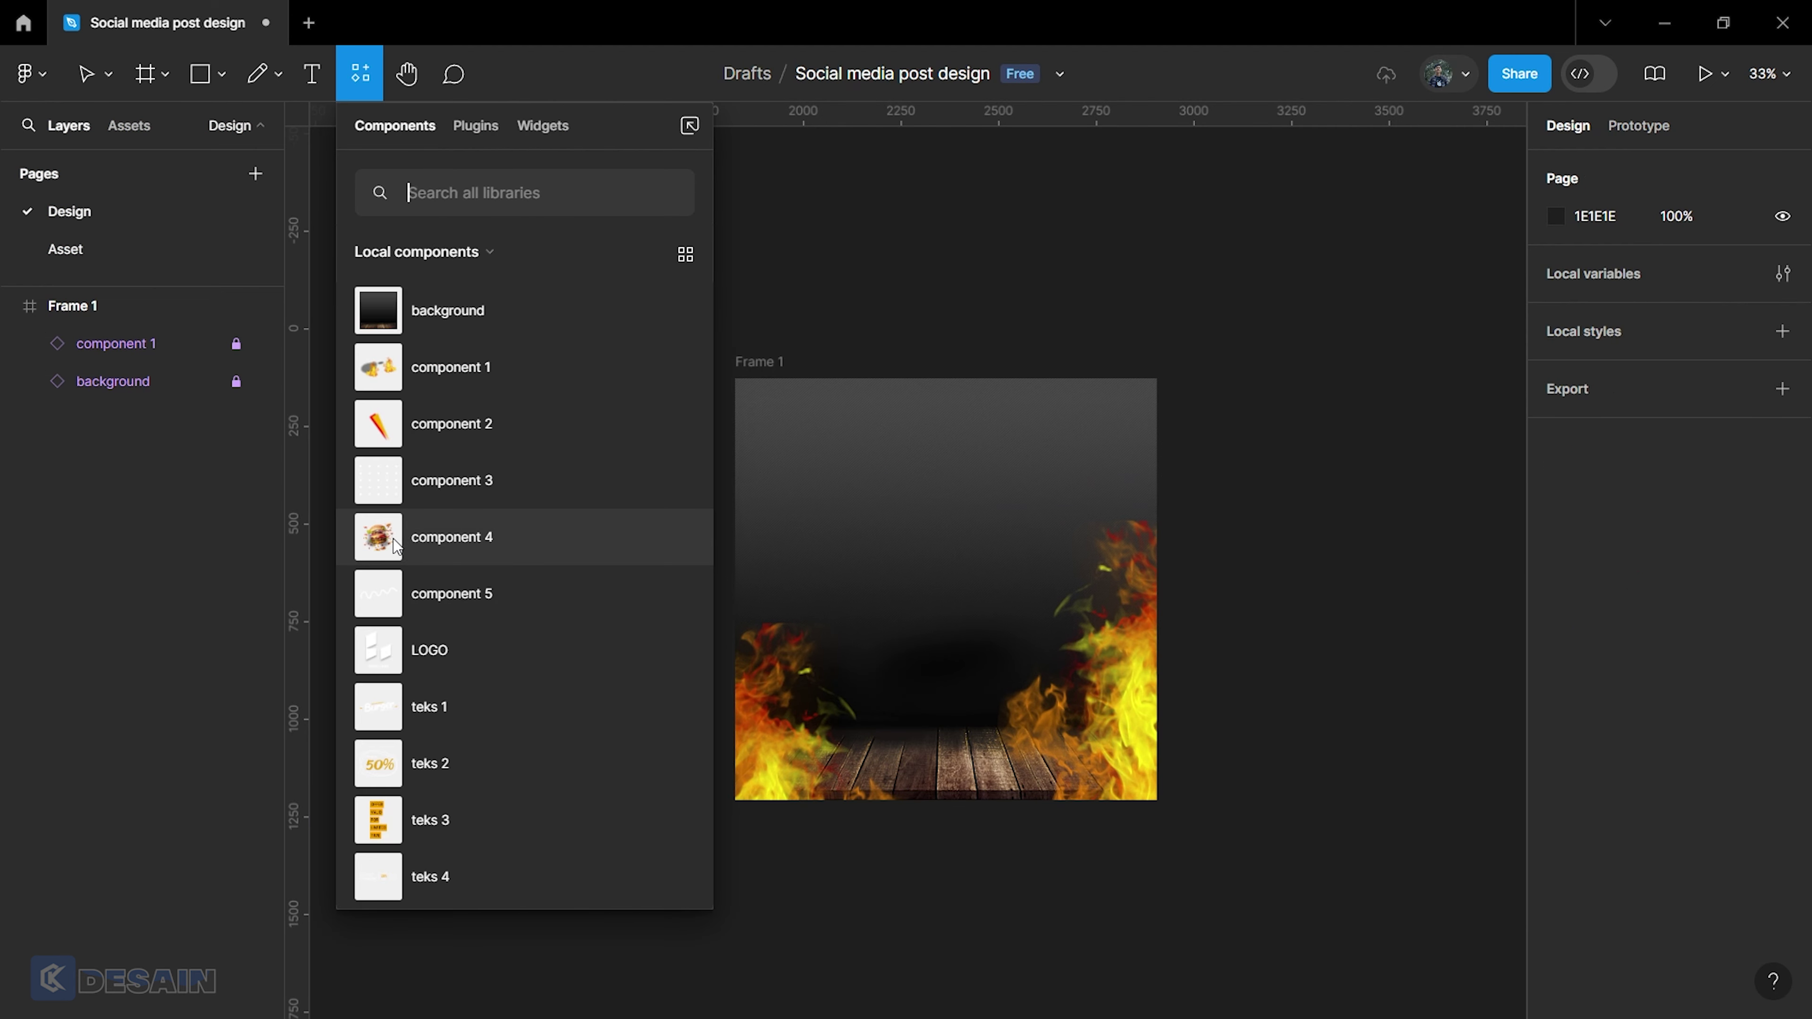
mouse_move(396, 546)
left_mouse_down()
mouse_move(890, 586)
mouse_move(886, 613)
left_mouse_up()
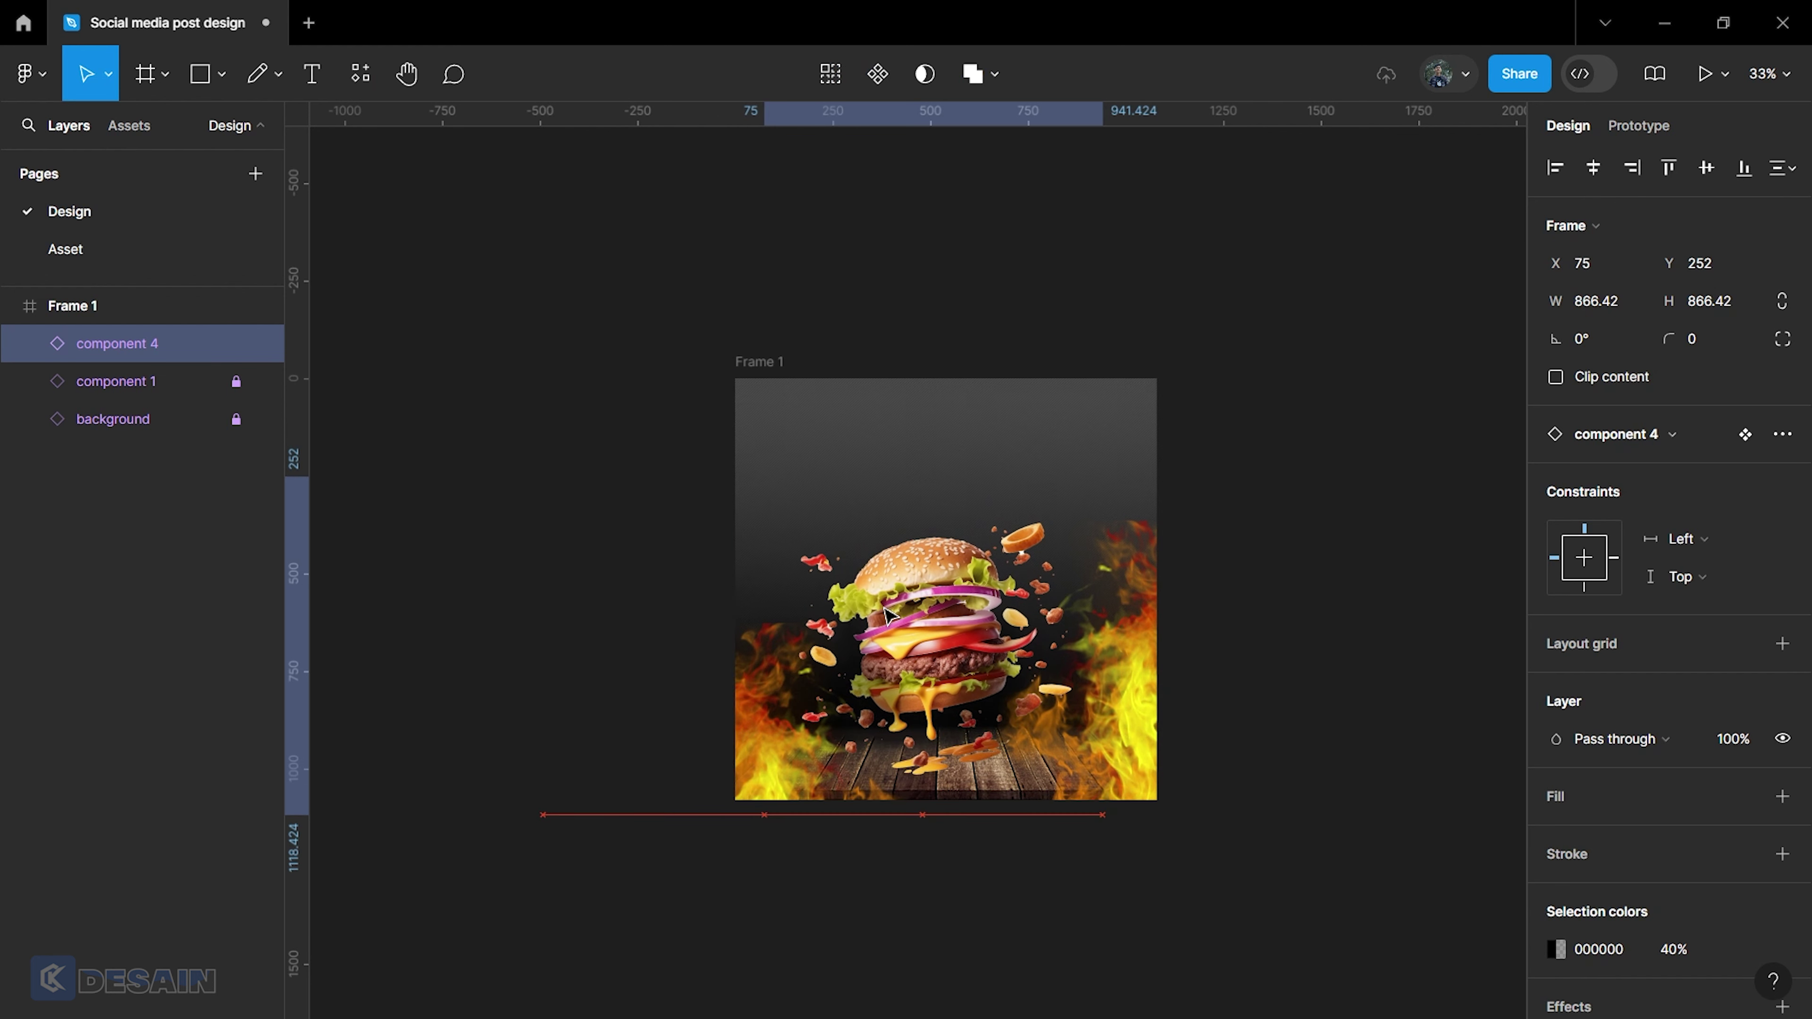
left_click(1269, 553)
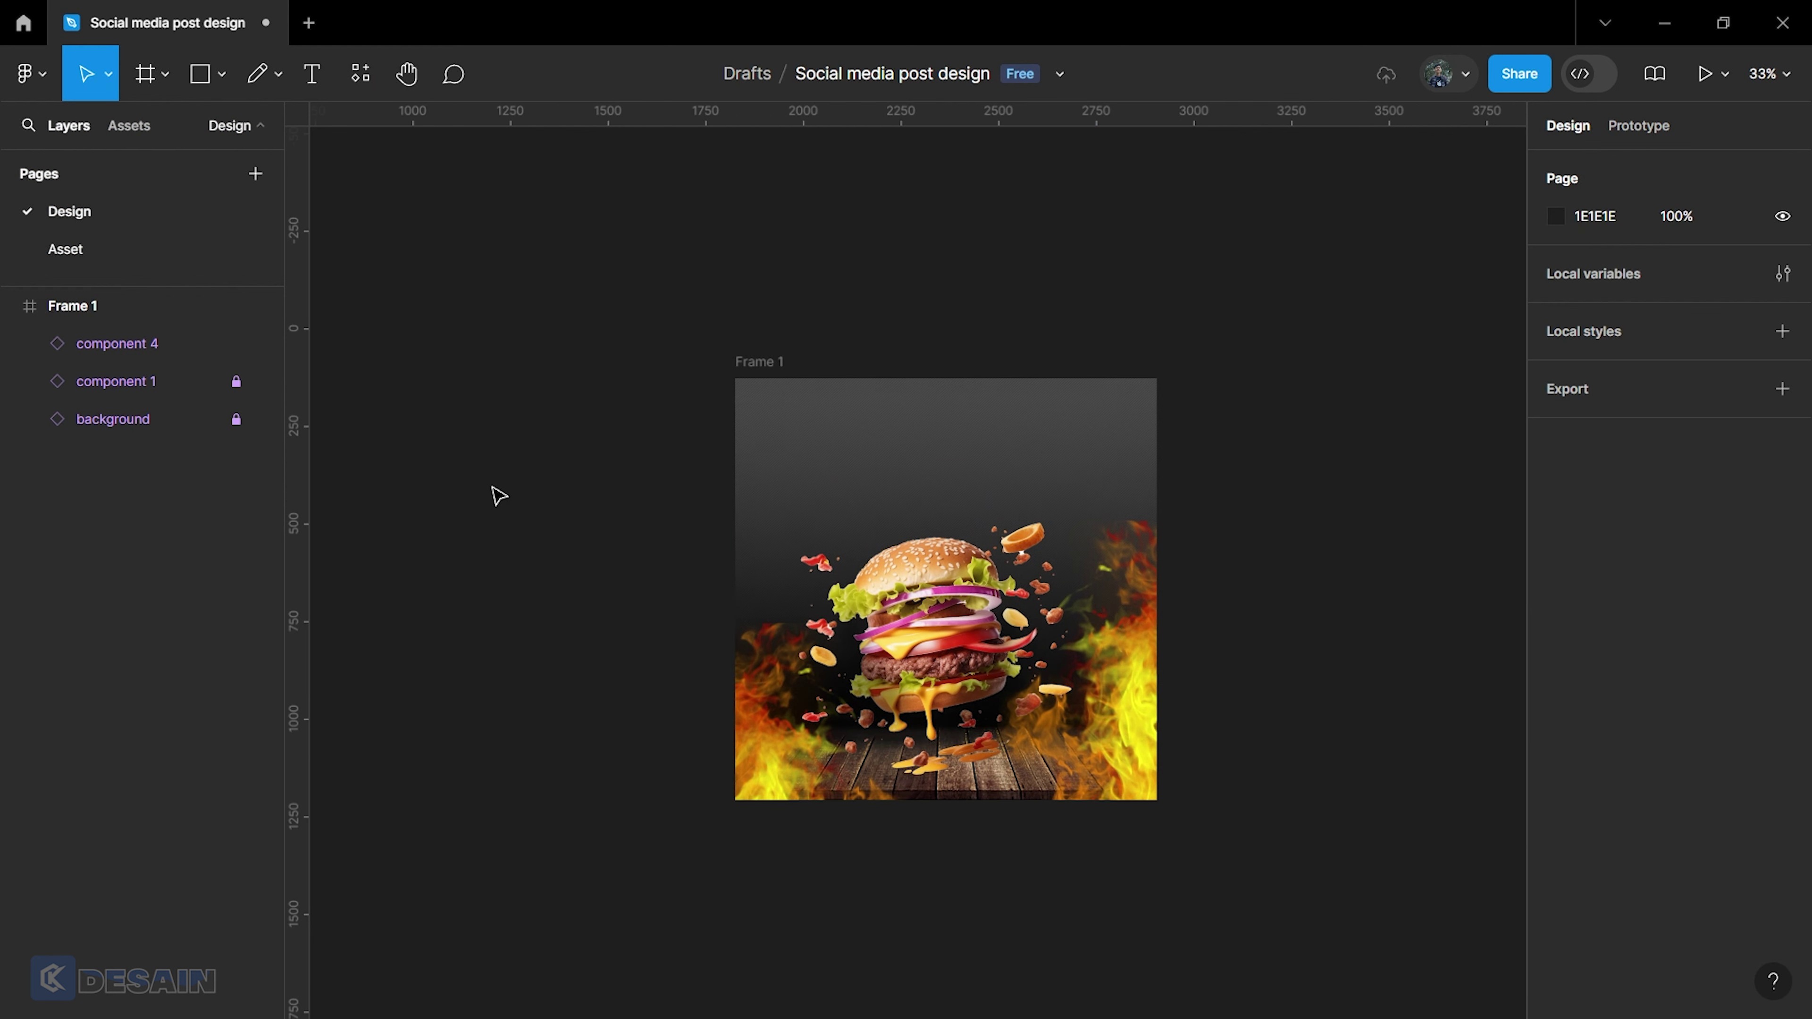
left_click(362, 75)
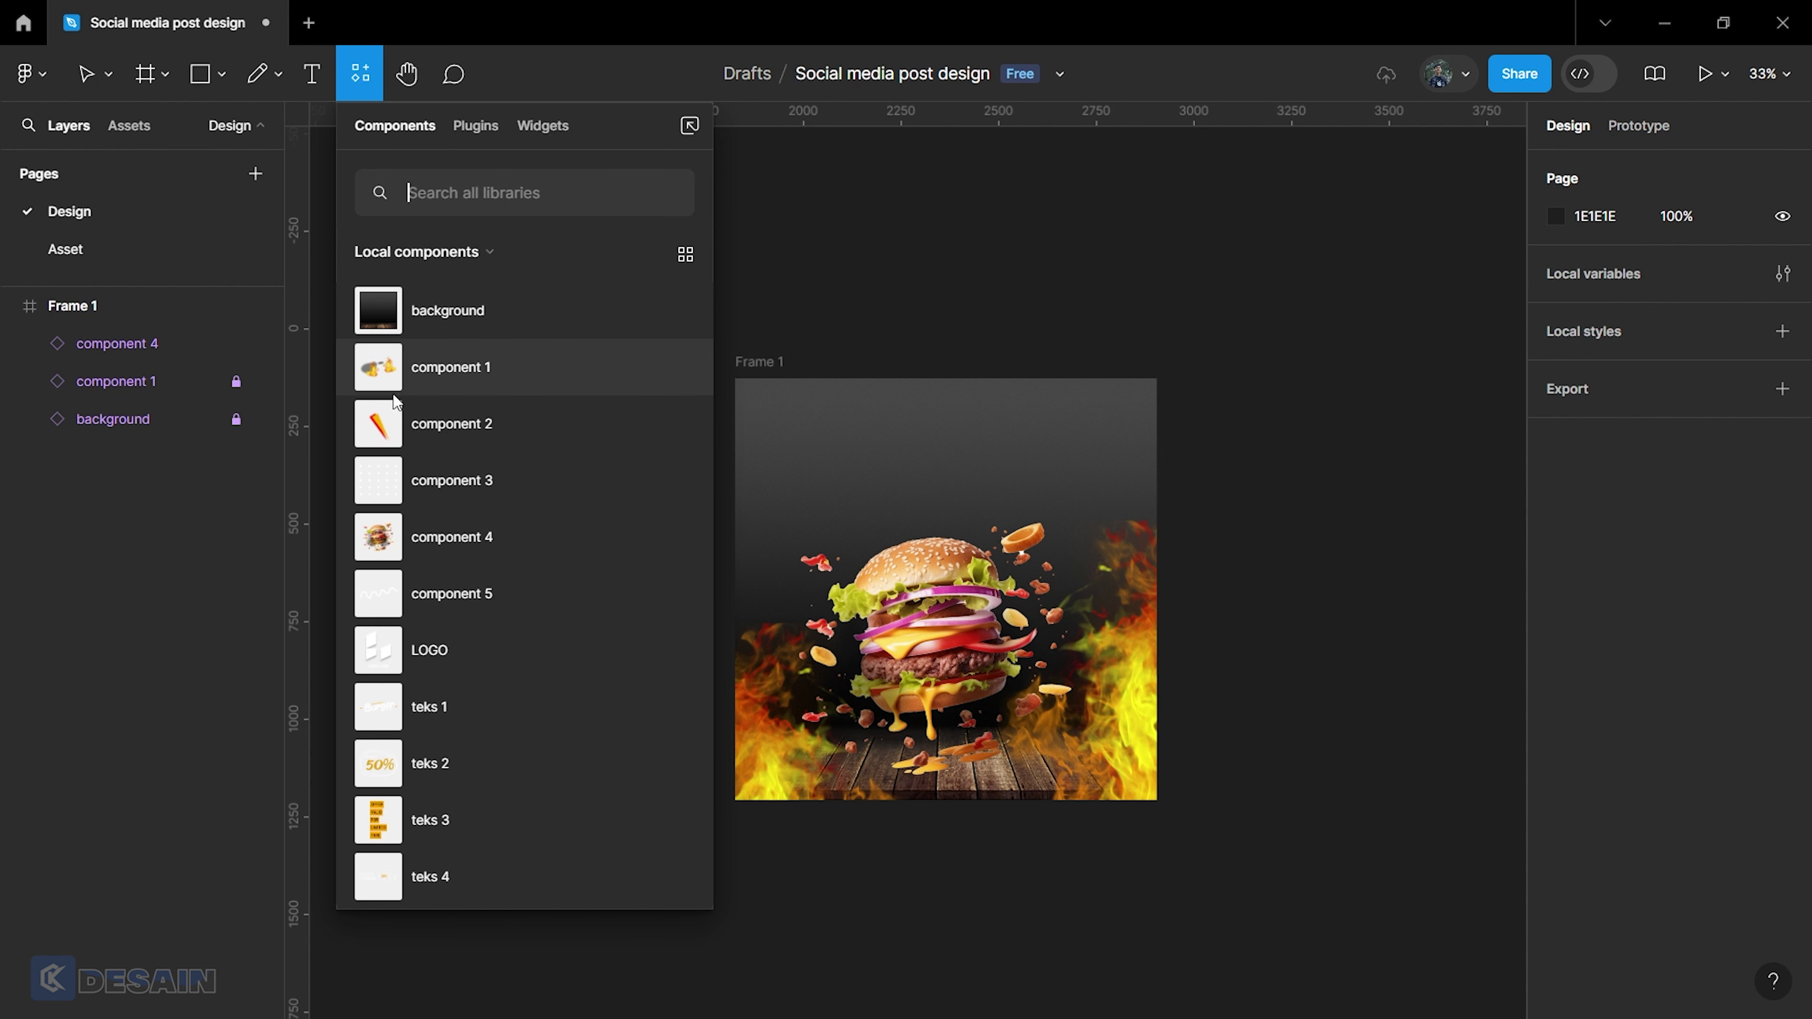
Add the 'Hot and Delicious Burger' headline and centre it horizontally in the frame.
mouse_move(611, 703)
left_mouse_down()
mouse_move(892, 569)
mouse_move(919, 475)
left_mouse_up()
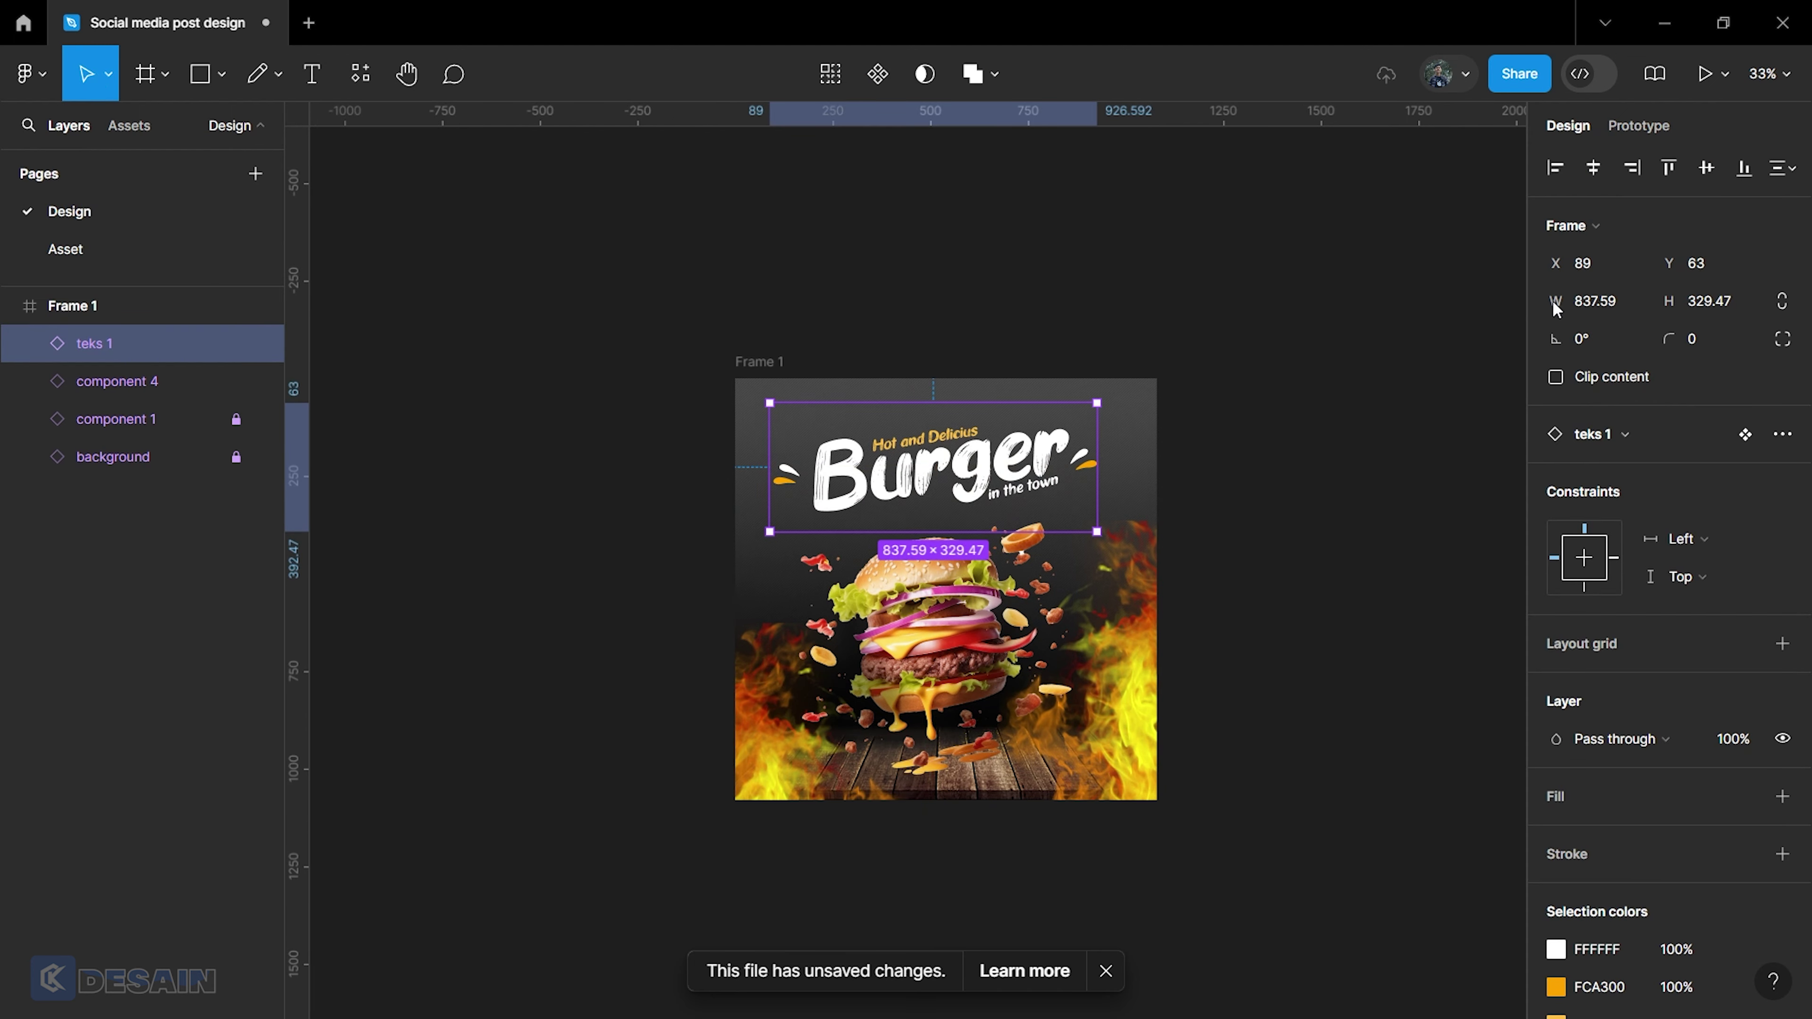
left_click(1436, 385)
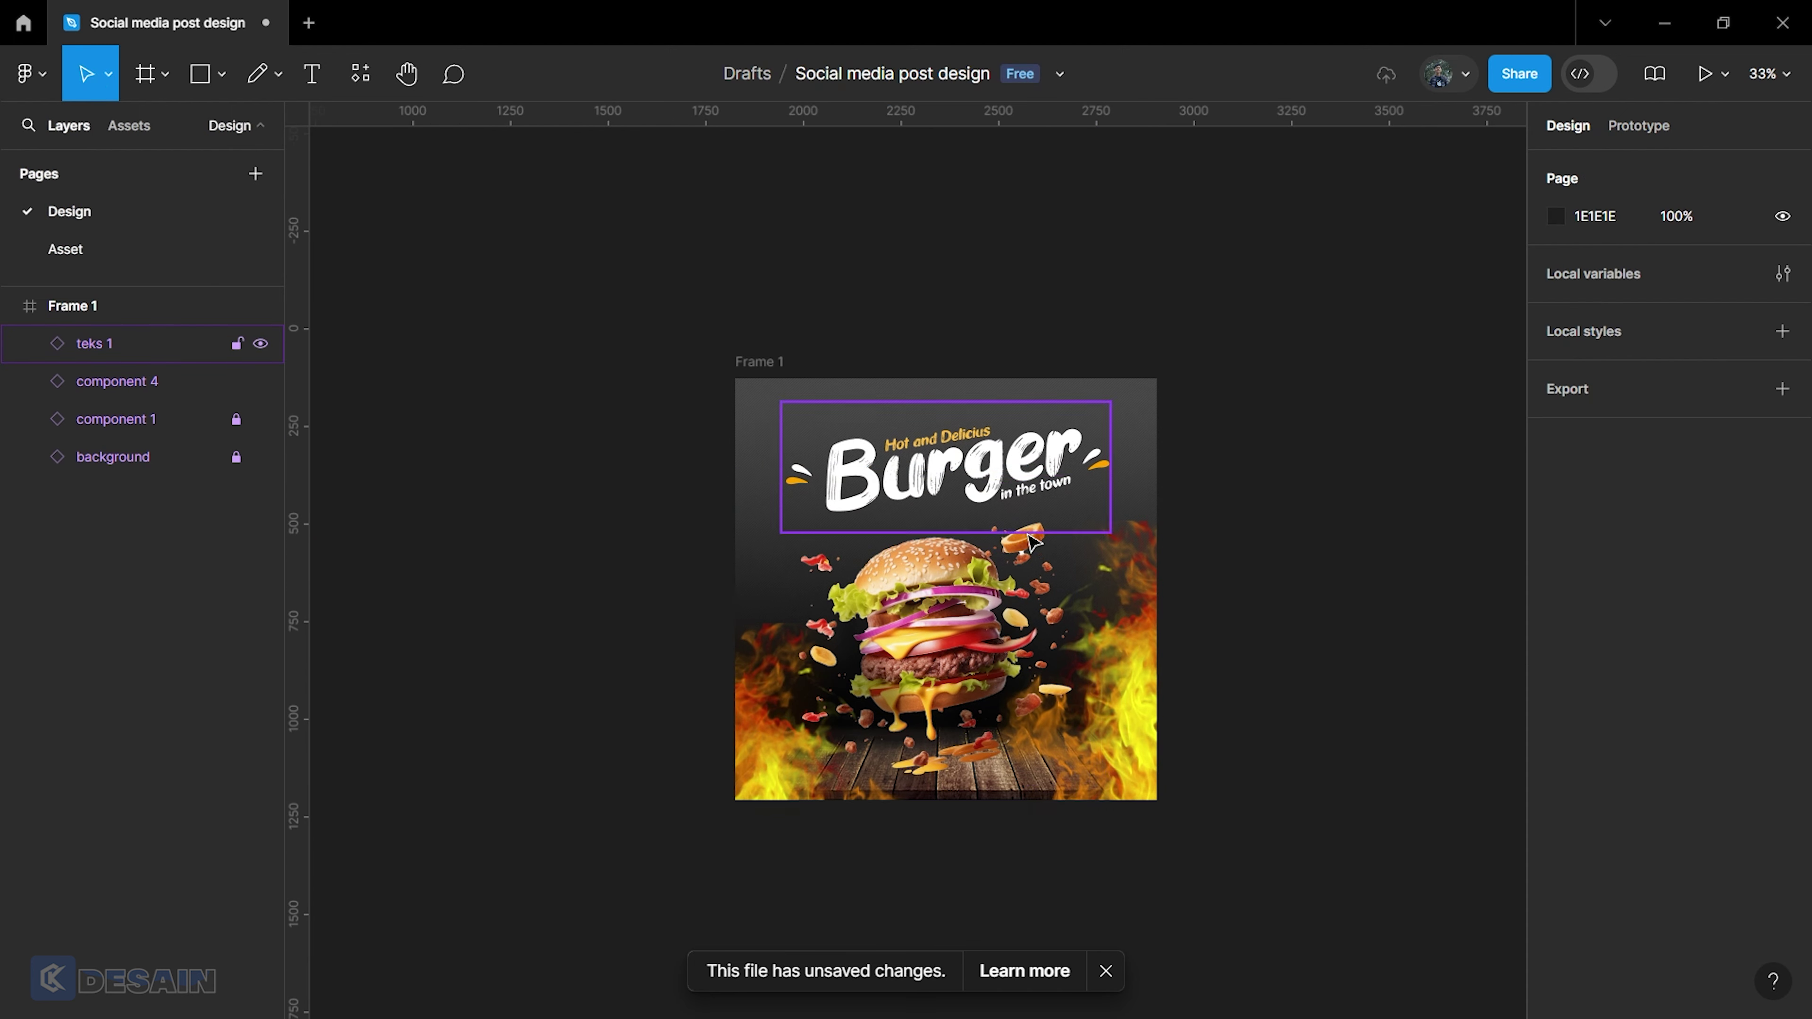
scroll(1027, 535, "up", 3)
scroll(1013, 528, "down", 1)
left_click(949, 471)
left_click_drag(949, 471, 970, 456)
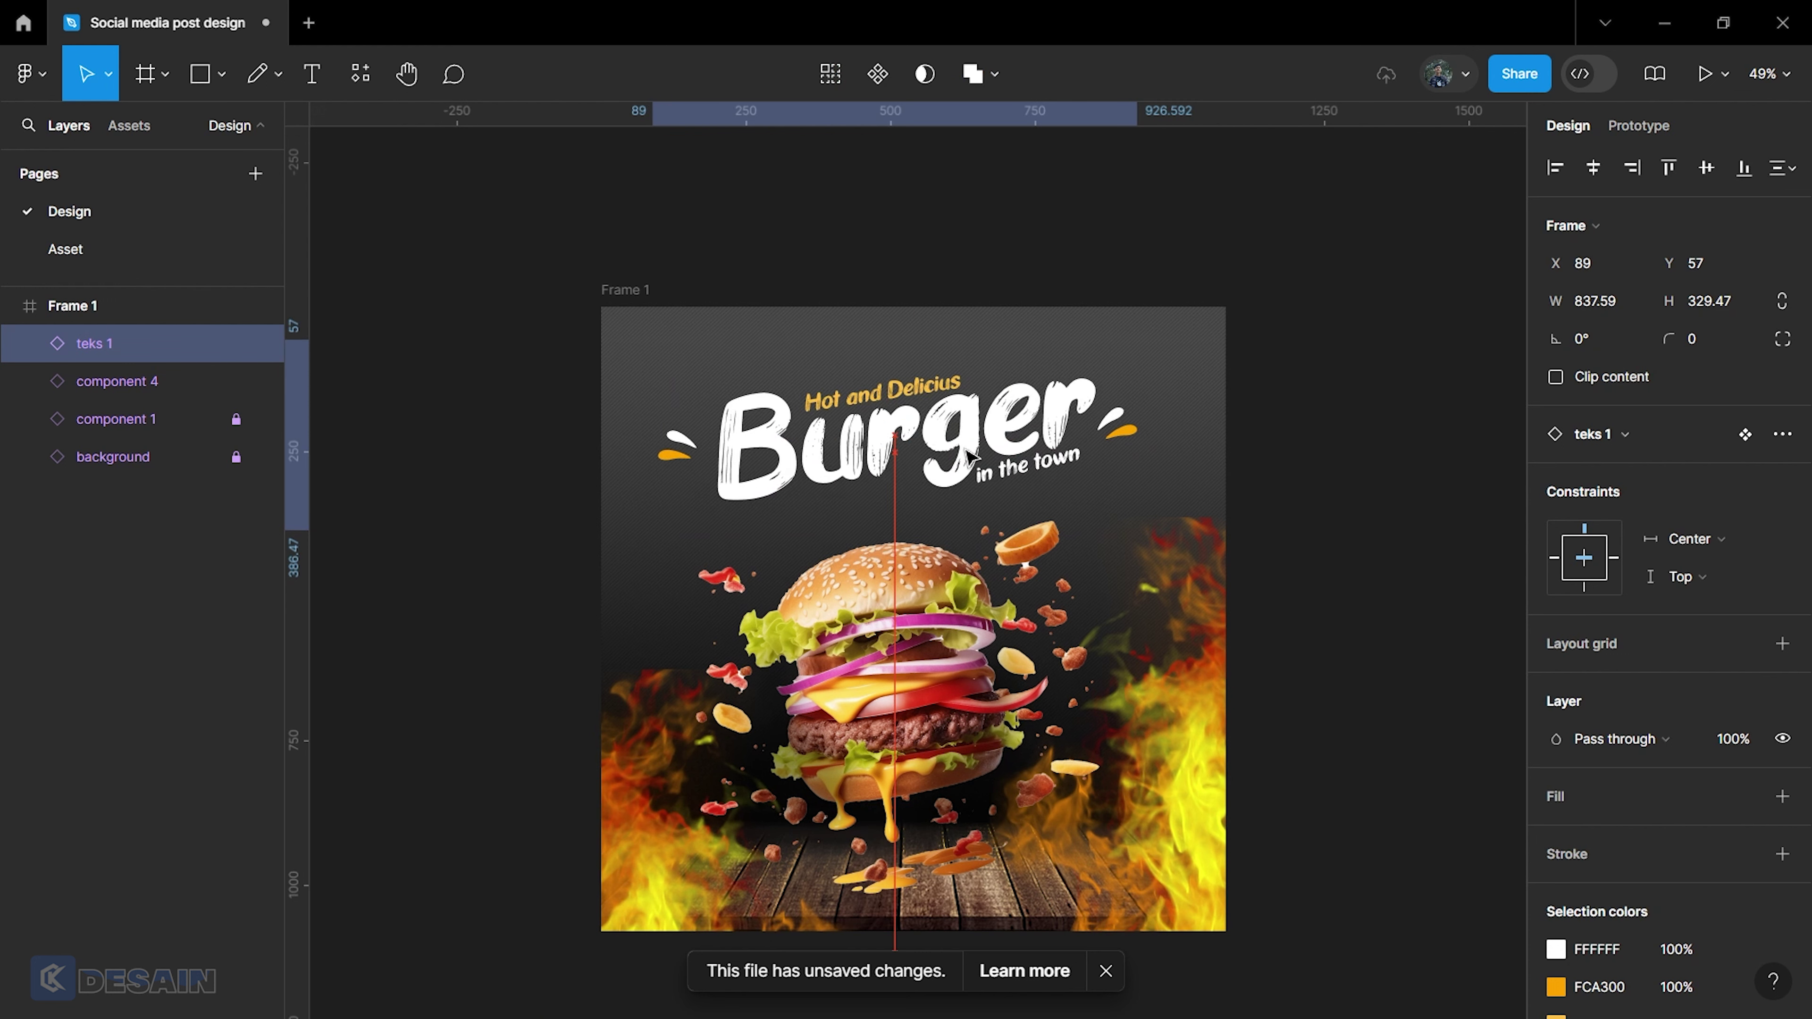
left_click(1262, 542)
scroll(1219, 571, "down", 1)
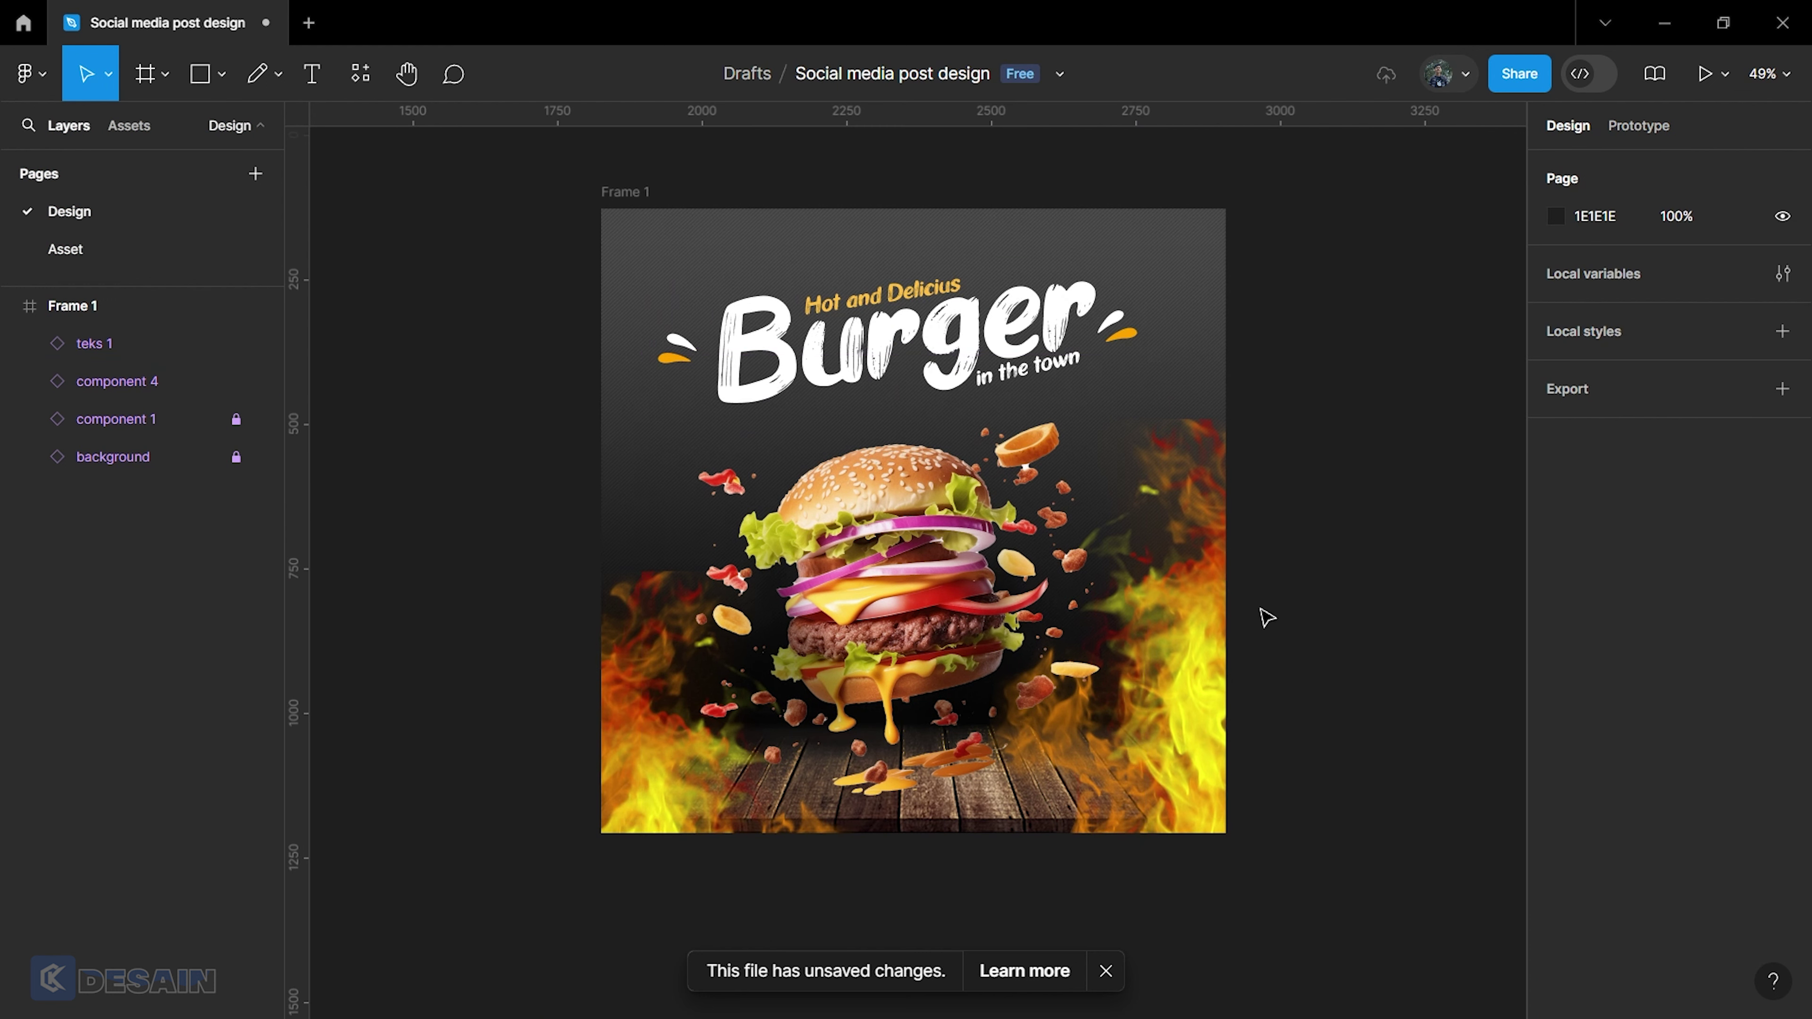
Lock the burger layer and place the OFFER VALID FOR LIMITED TIME label at the left edge.
left_click(255, 383)
left_click(236, 381)
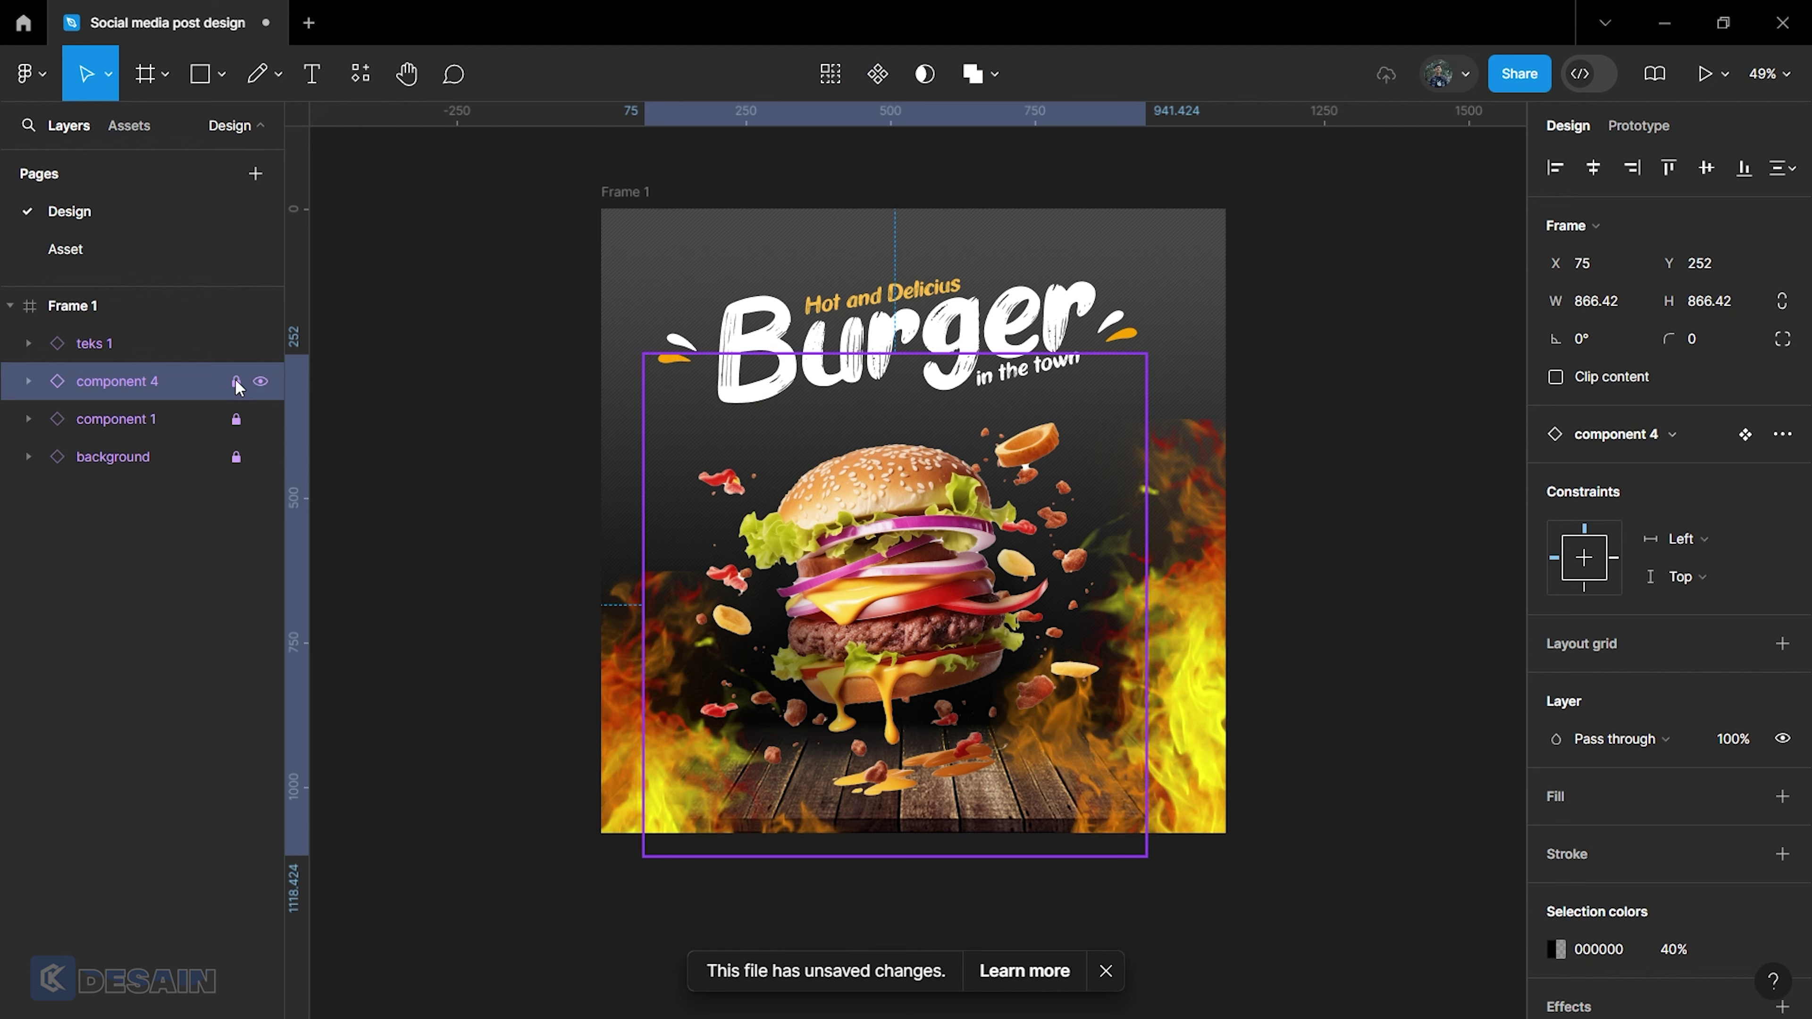
left_click(496, 407)
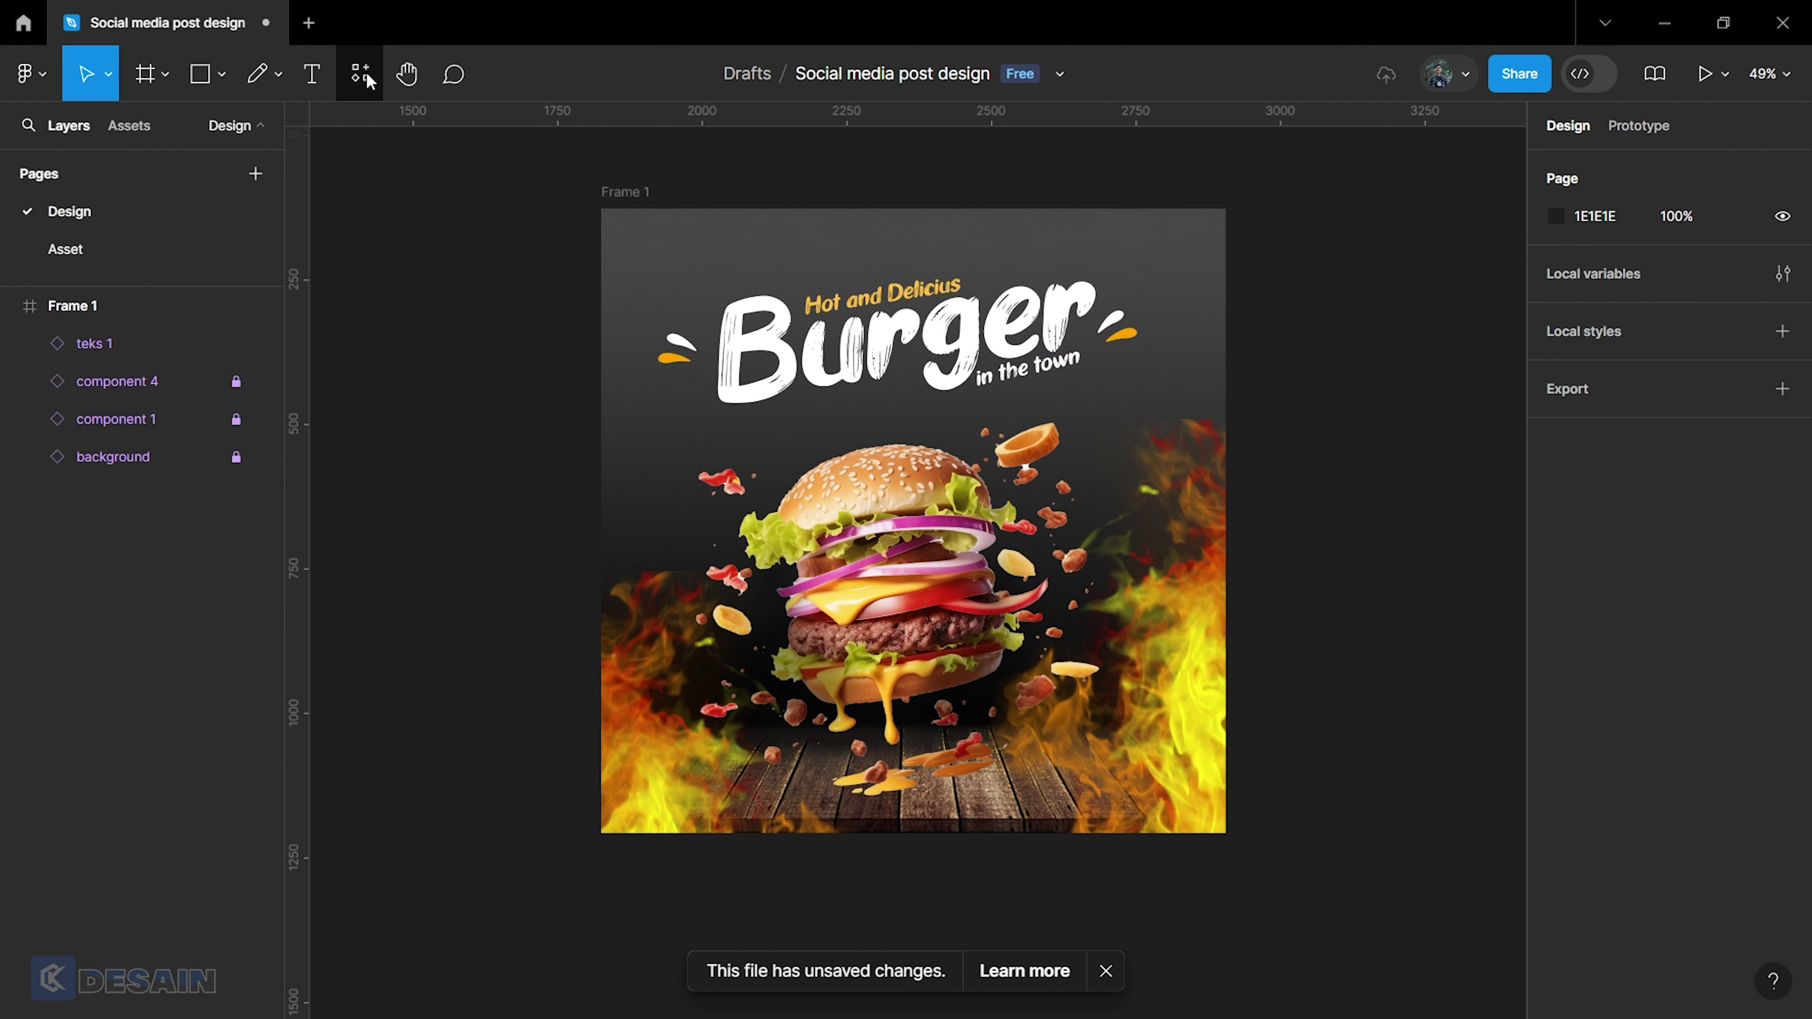
left_click(360, 73)
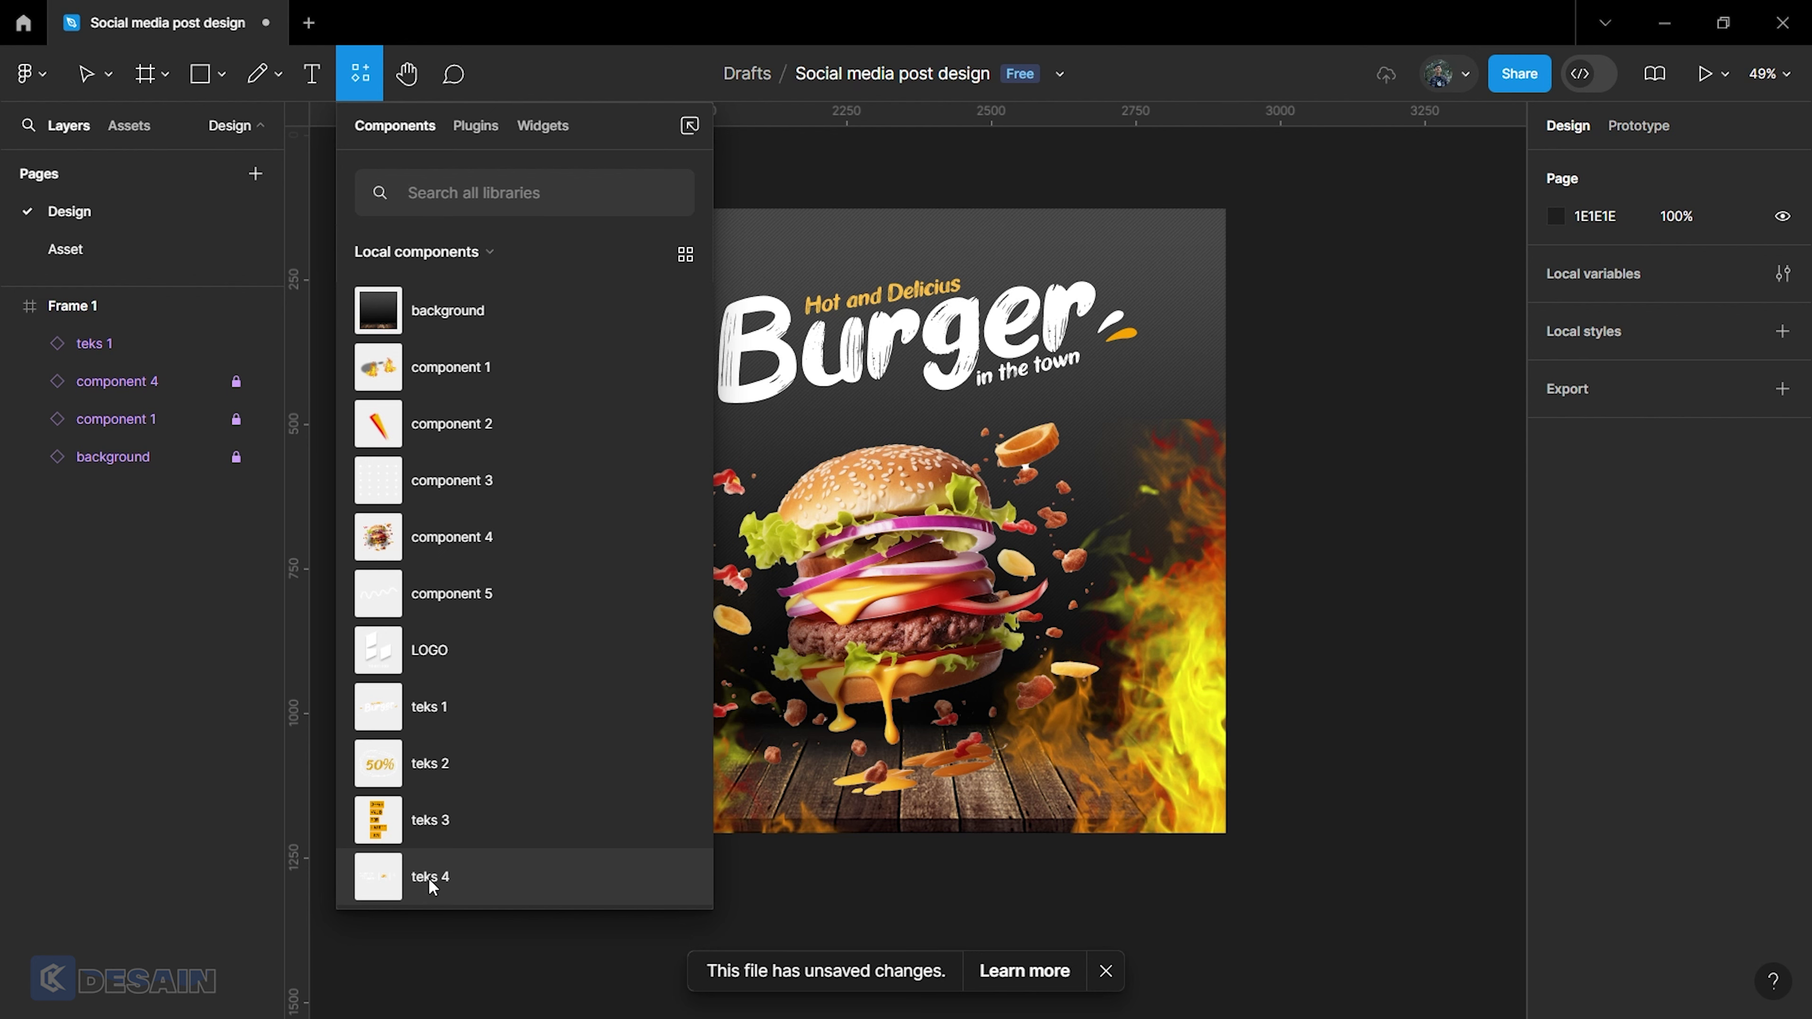
left_click(421, 828)
left_click_drag(912, 574, 662, 555)
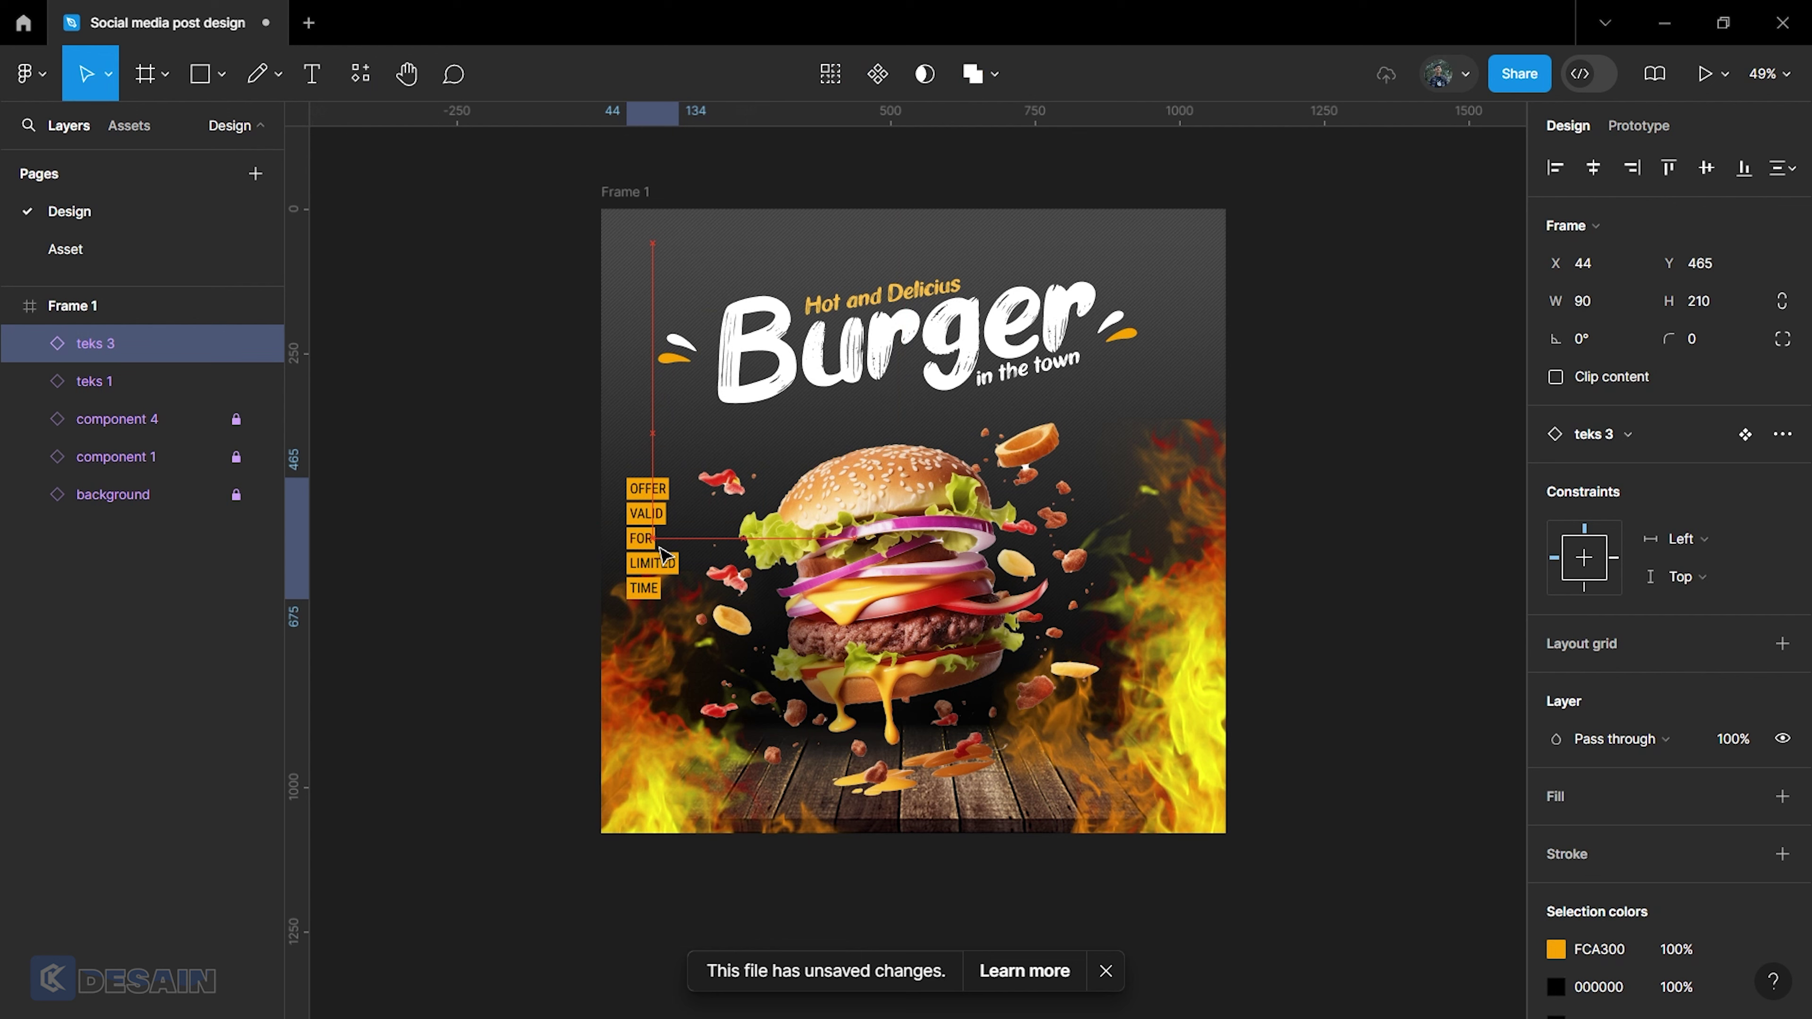
left_click(477, 565)
left_click(362, 67)
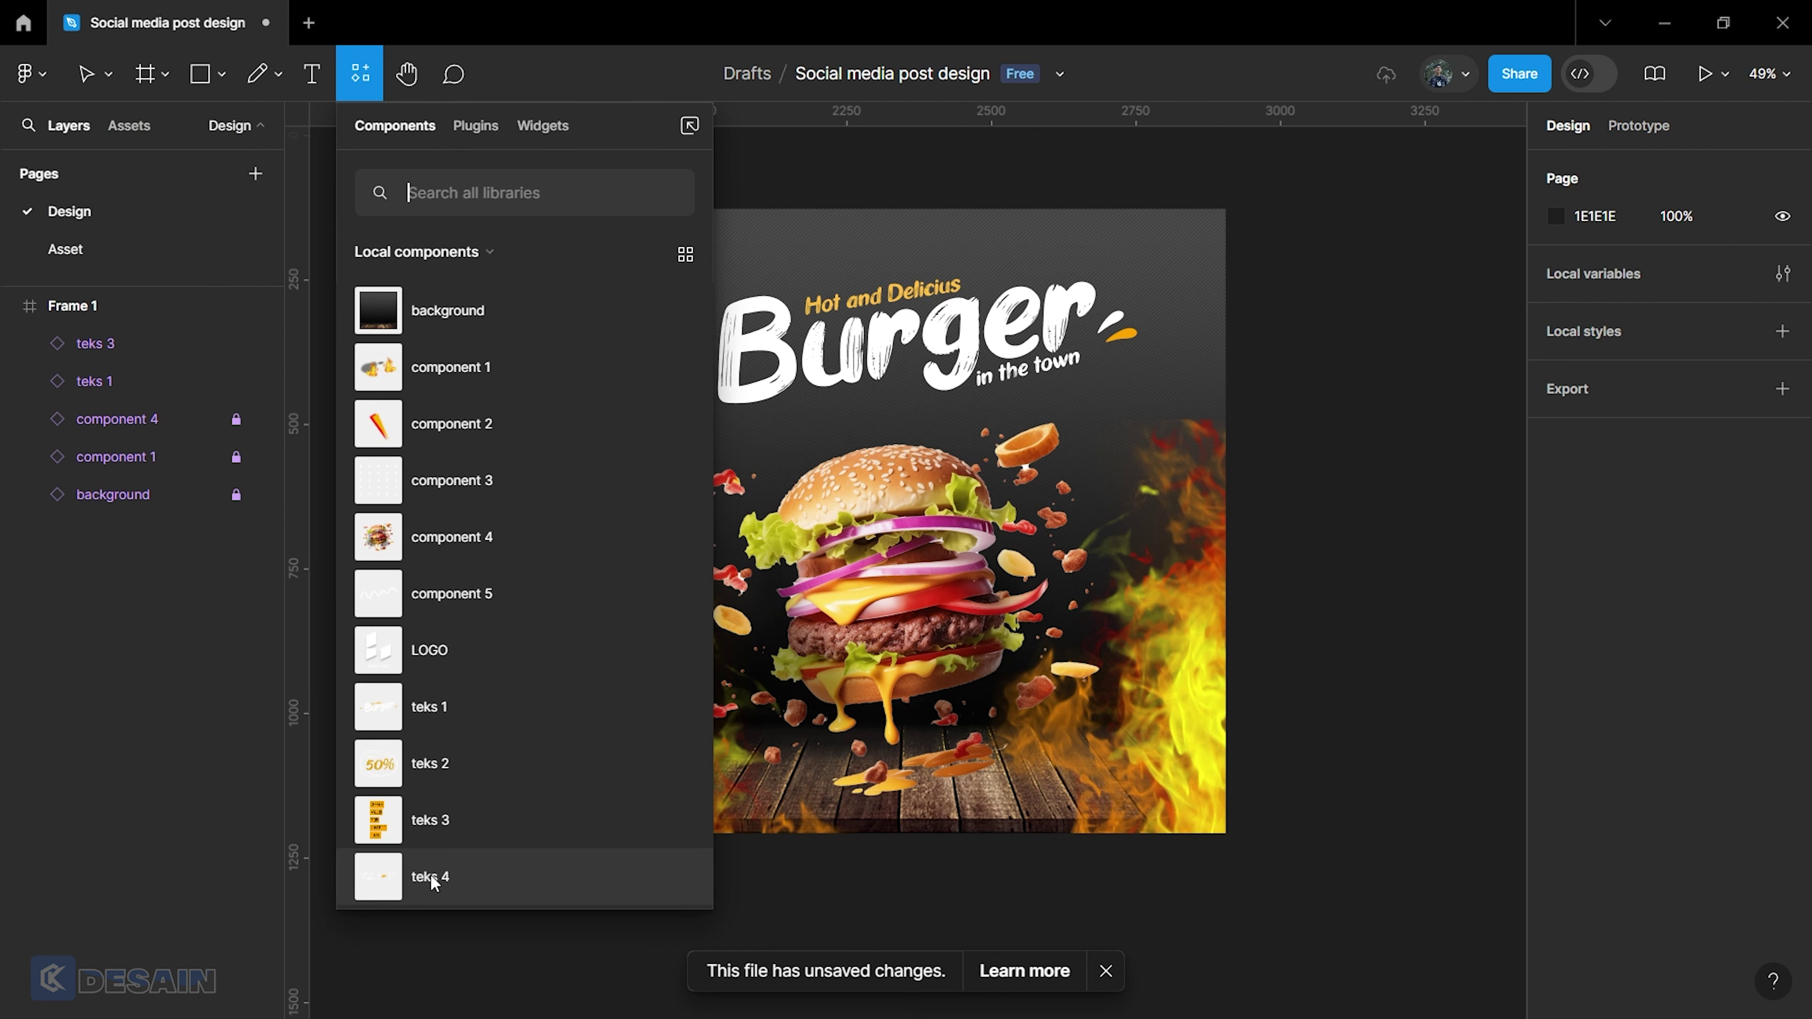
Place the component 2 light streak at the top-left, layered just above the background.
left_click_drag(444, 443, 861, 486)
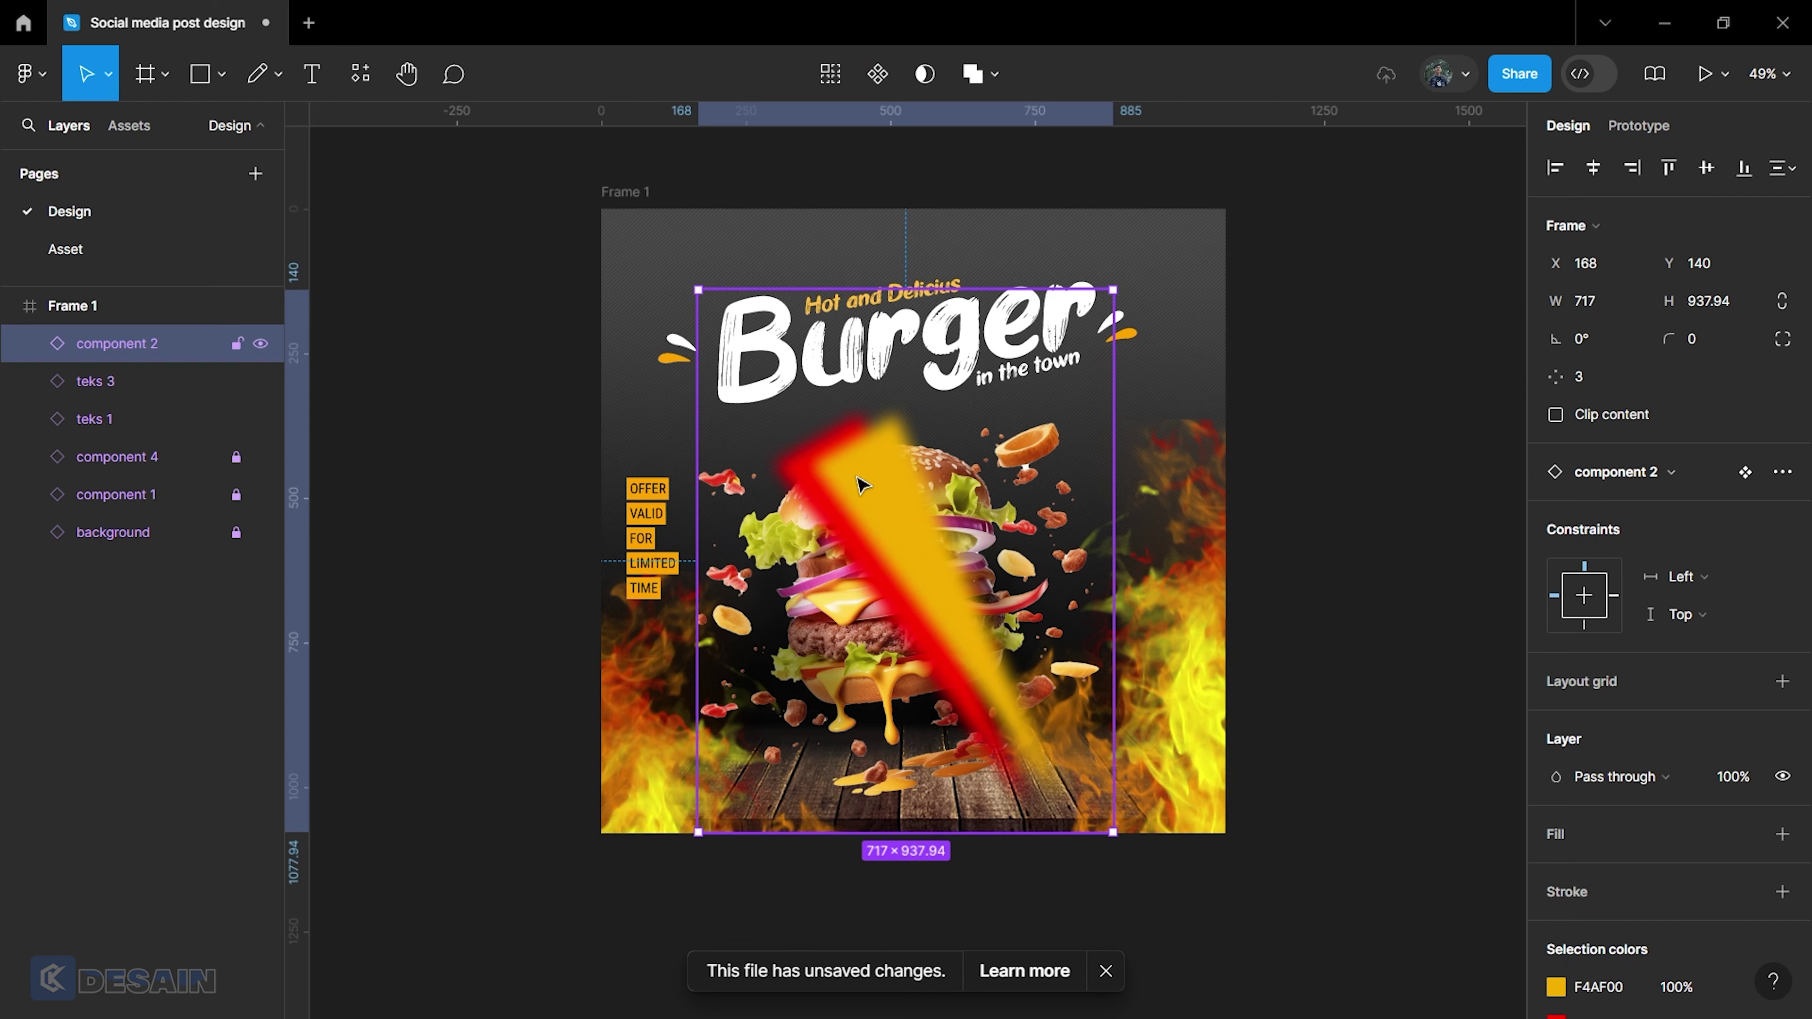
left_click_drag(940, 625, 640, 306)
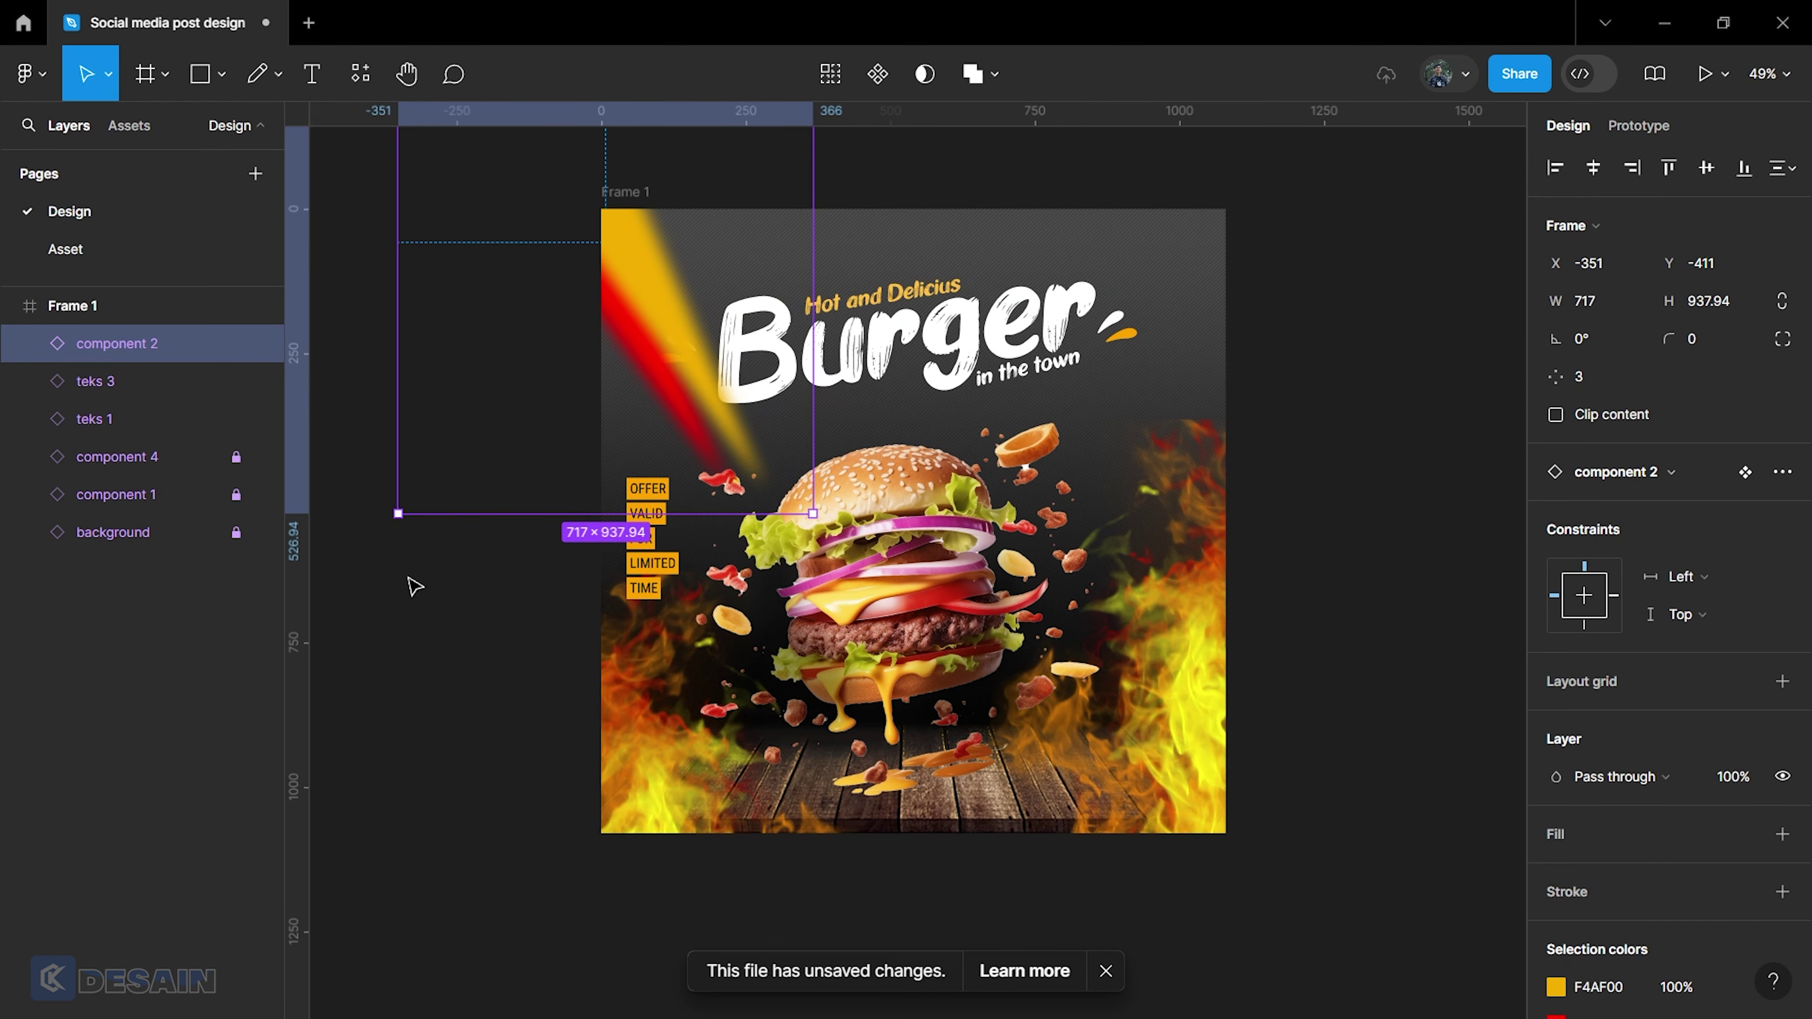
left_click_drag(119, 342, 123, 512)
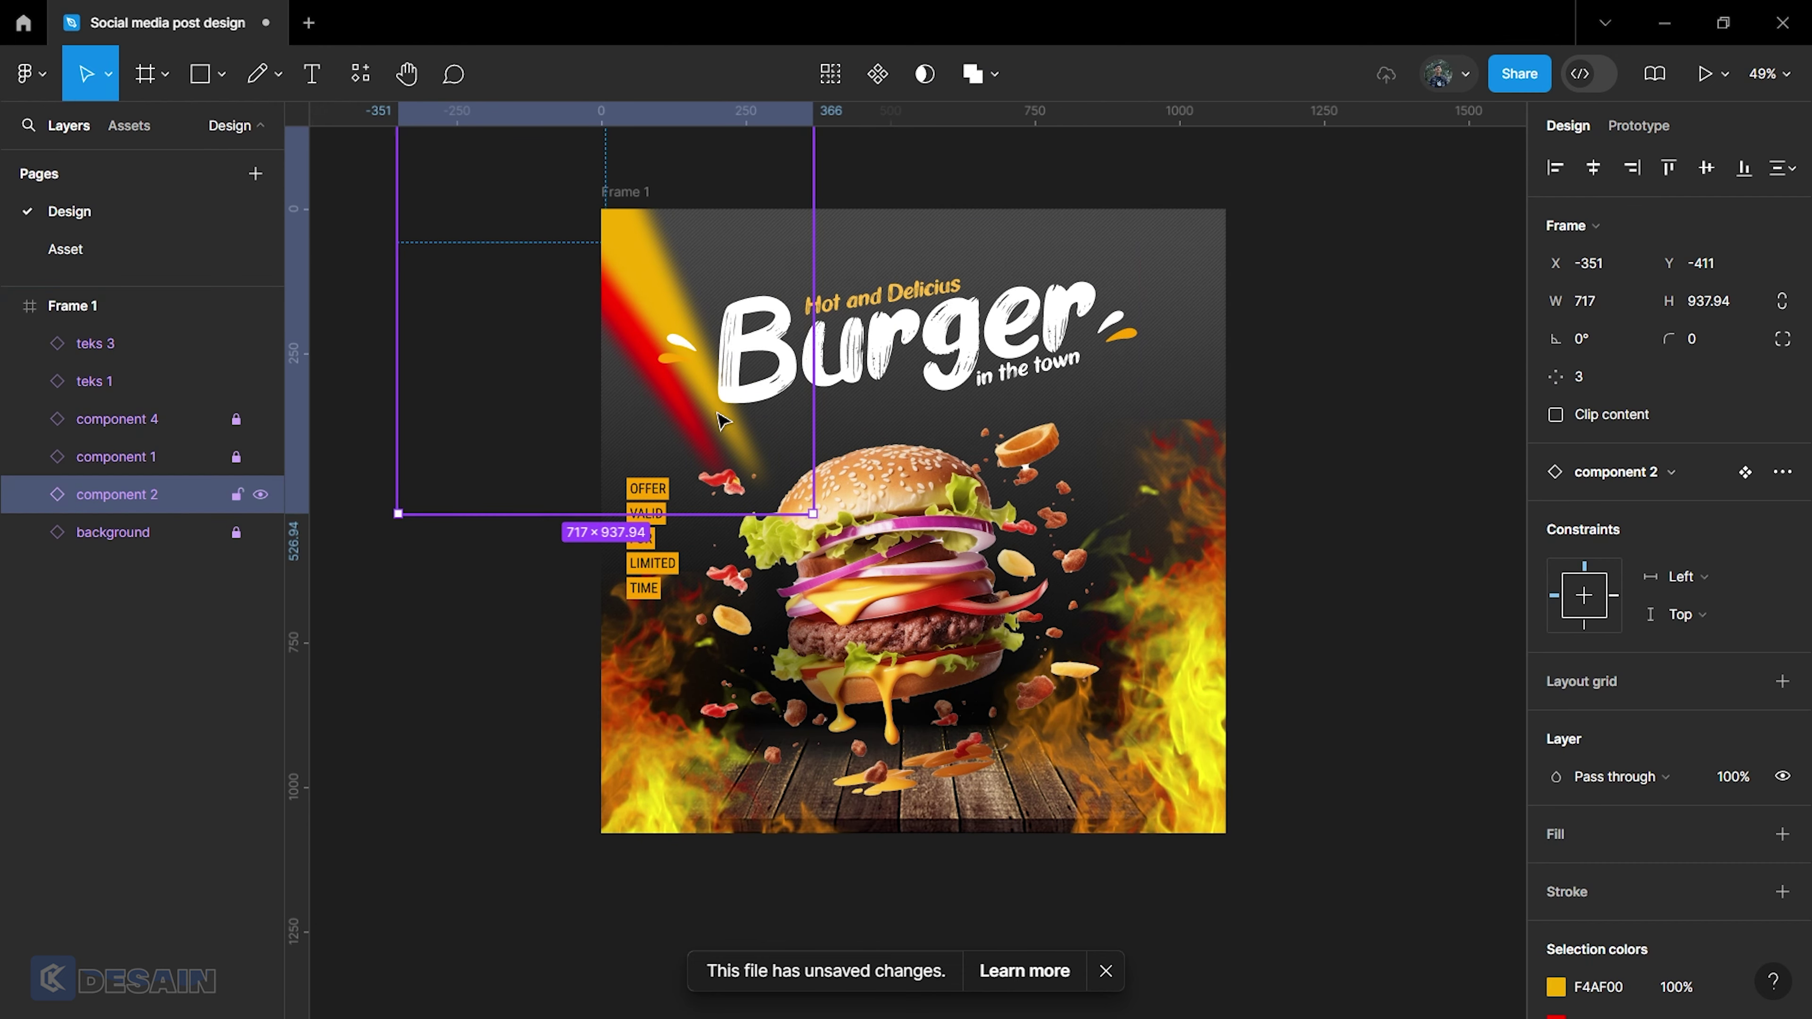
left_click_drag(637, 289, 601, 191)
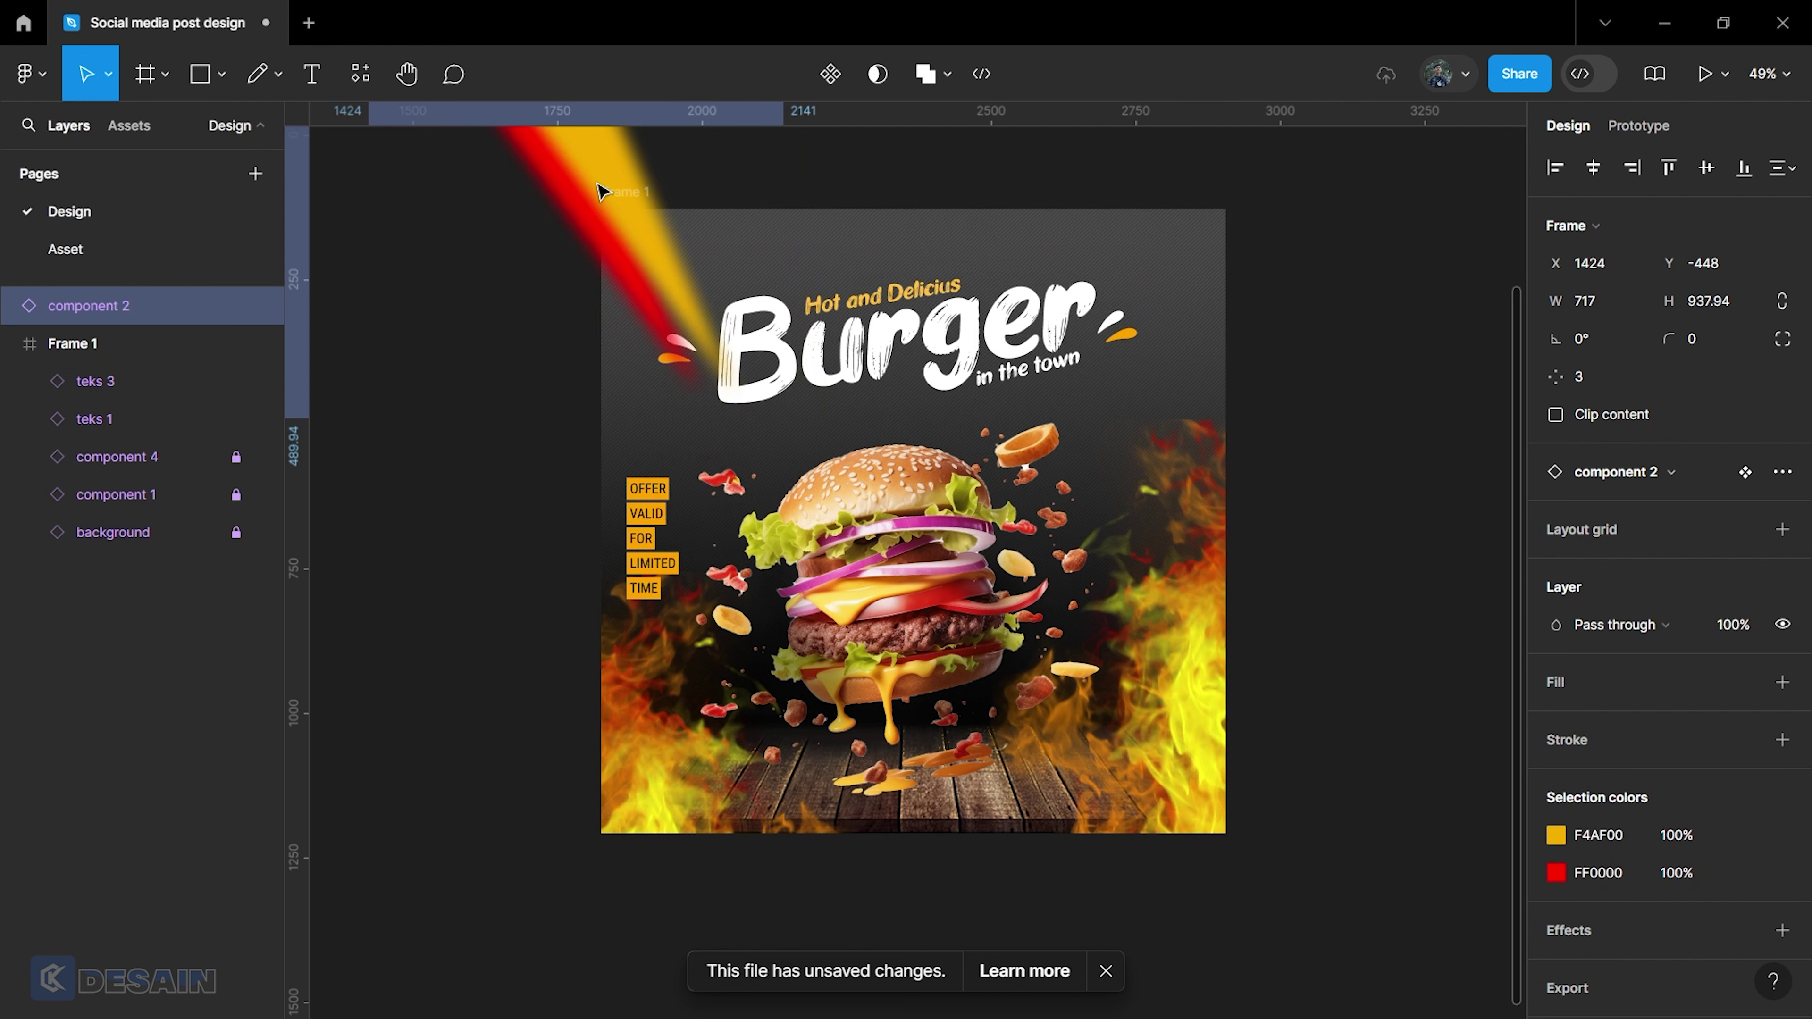
scroll(601, 191, "up", 2)
scroll(732, 456, "up", 1)
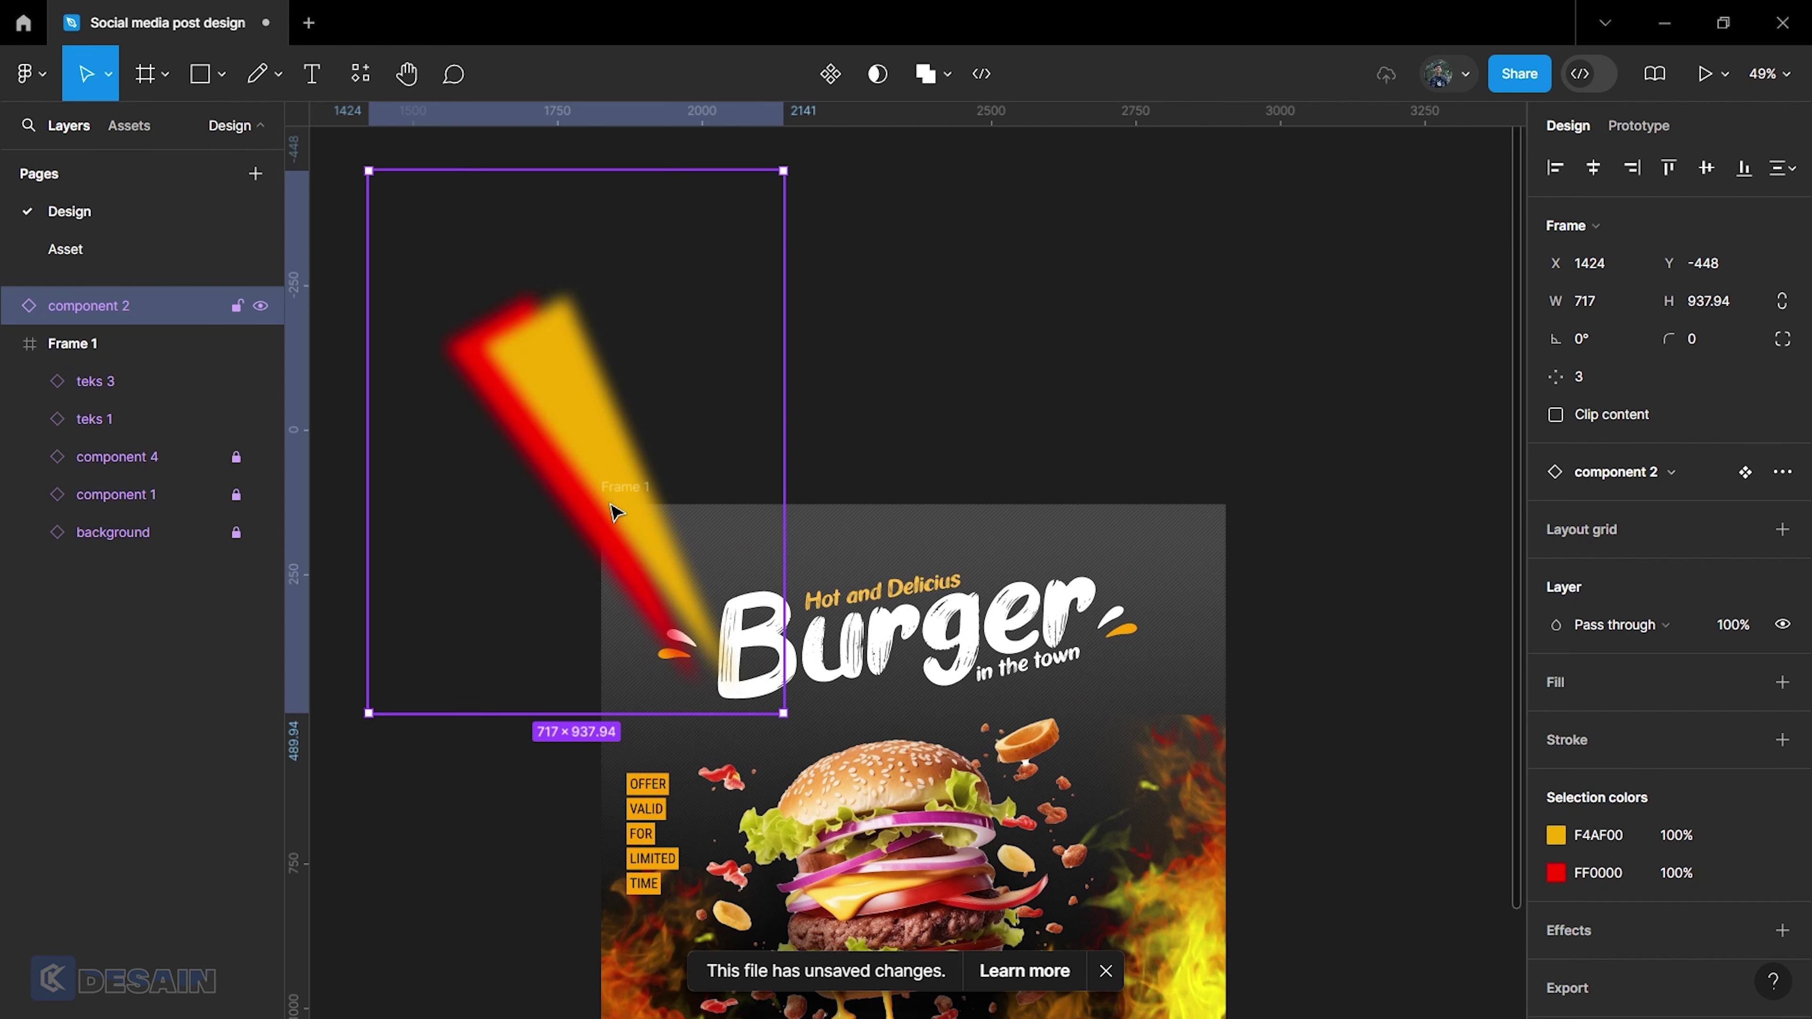
left_click_drag(614, 511, 602, 500)
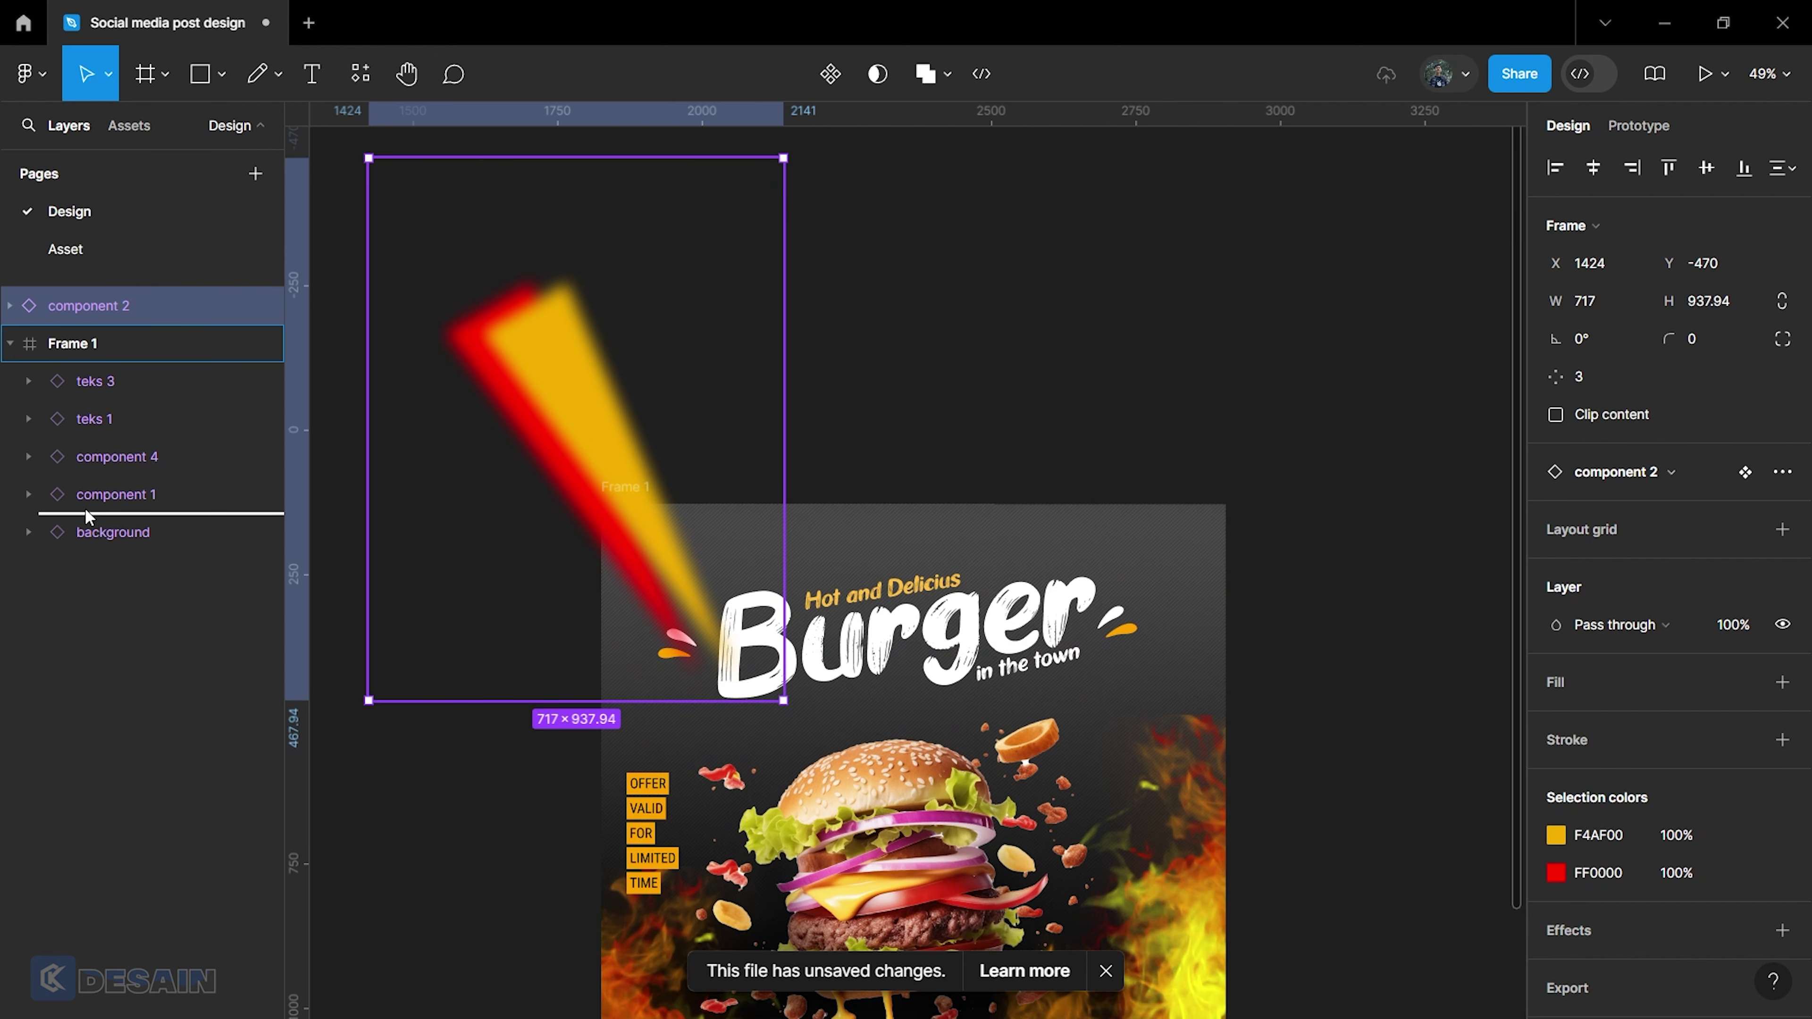
left_click_drag(95, 306, 84, 506)
Move the Burger headline slightly lower.
left_click(907, 662)
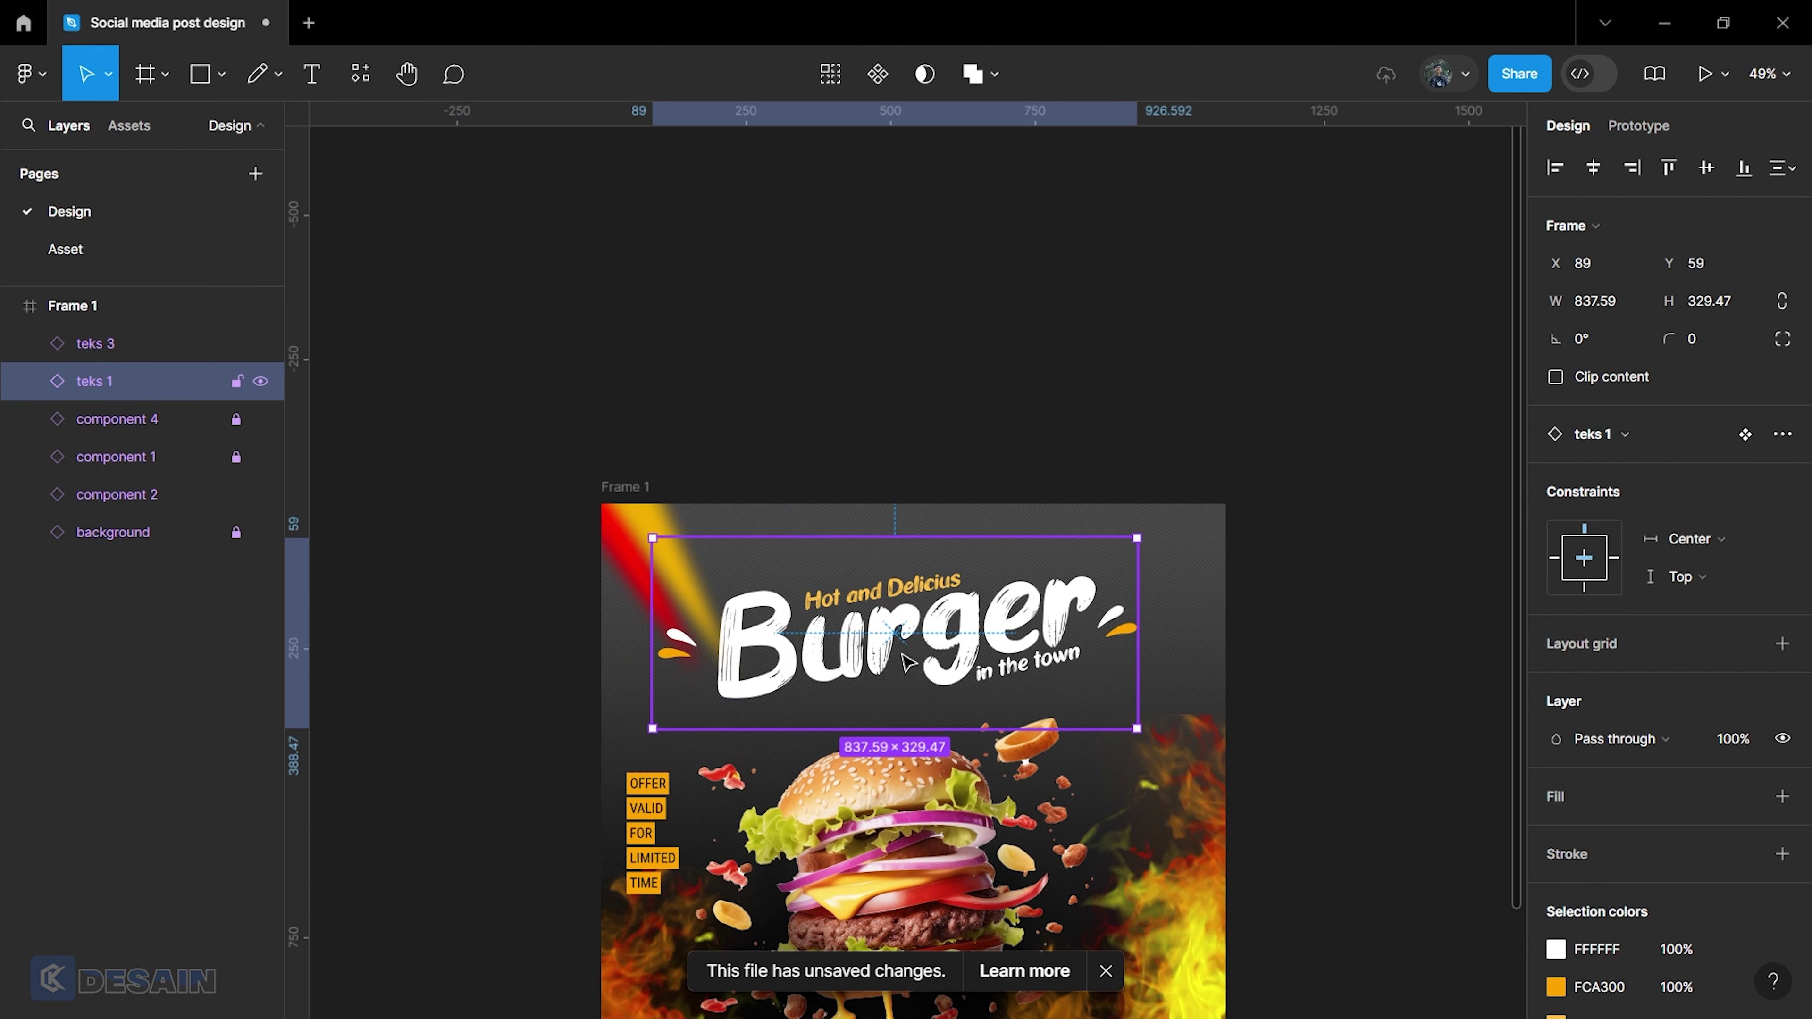
left_click_drag(907, 662, 900, 683)
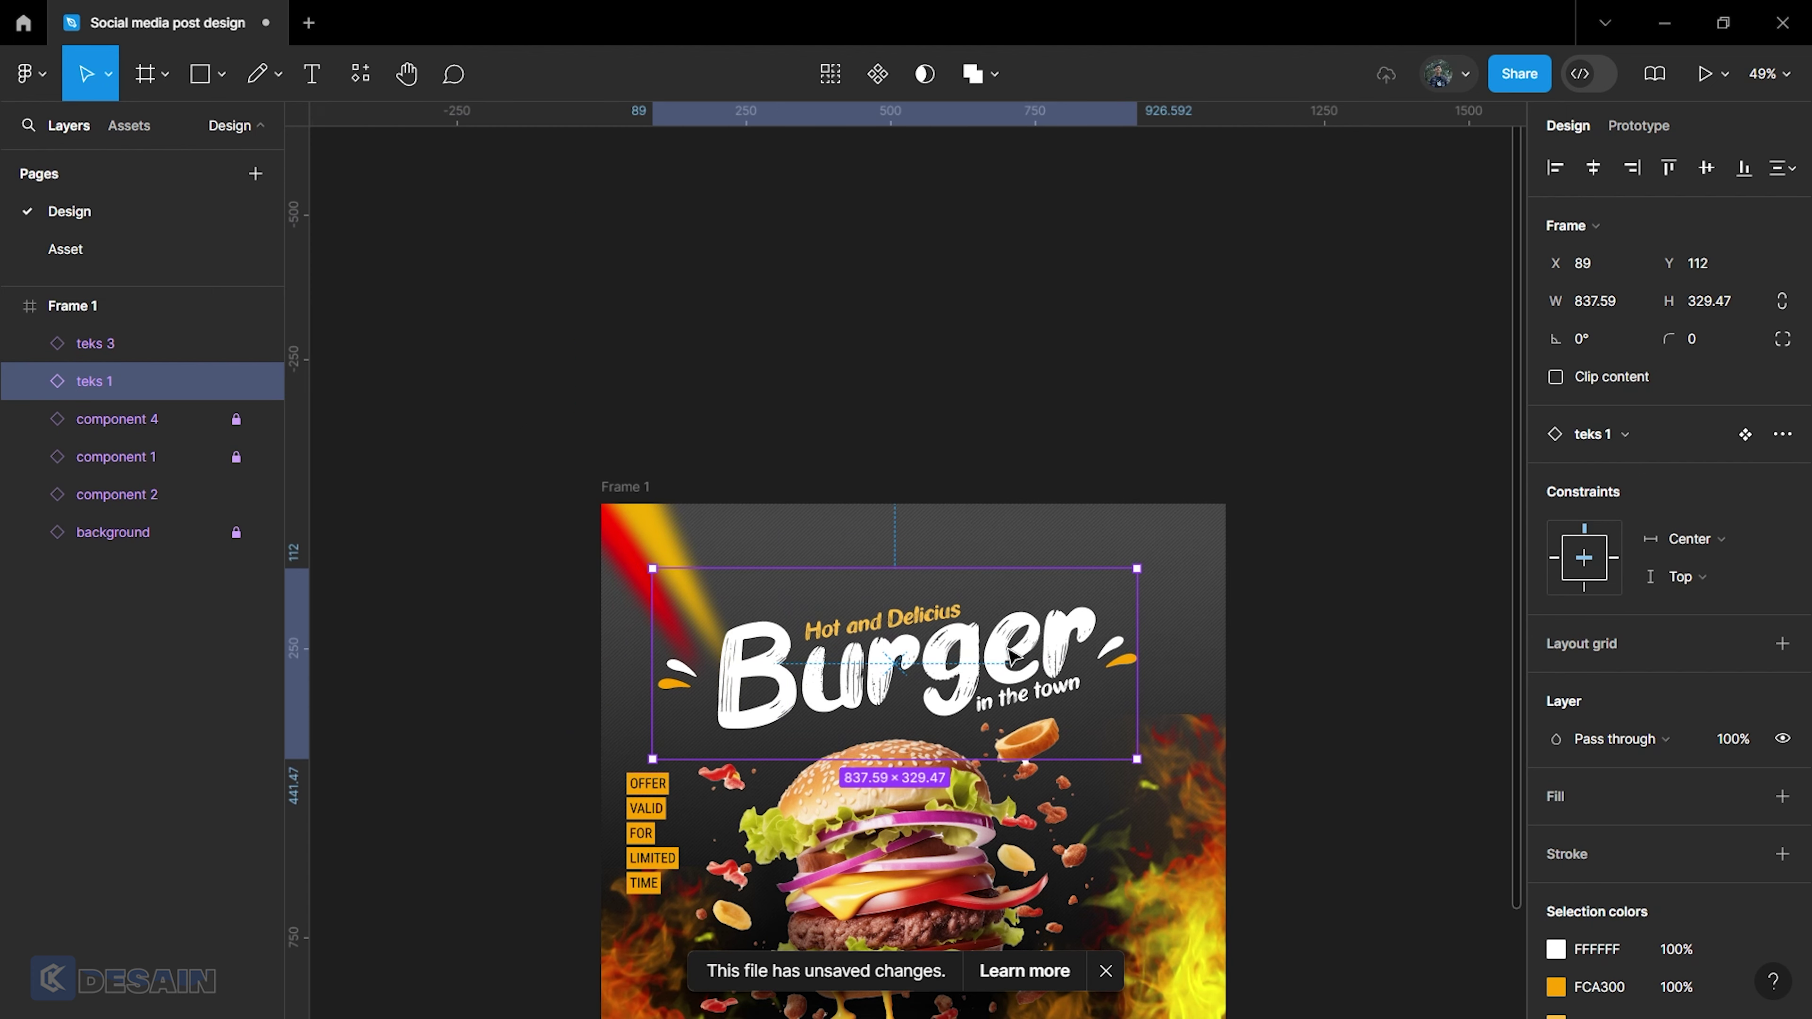
left_click(1365, 665)
scroll(1154, 735, "down", 4)
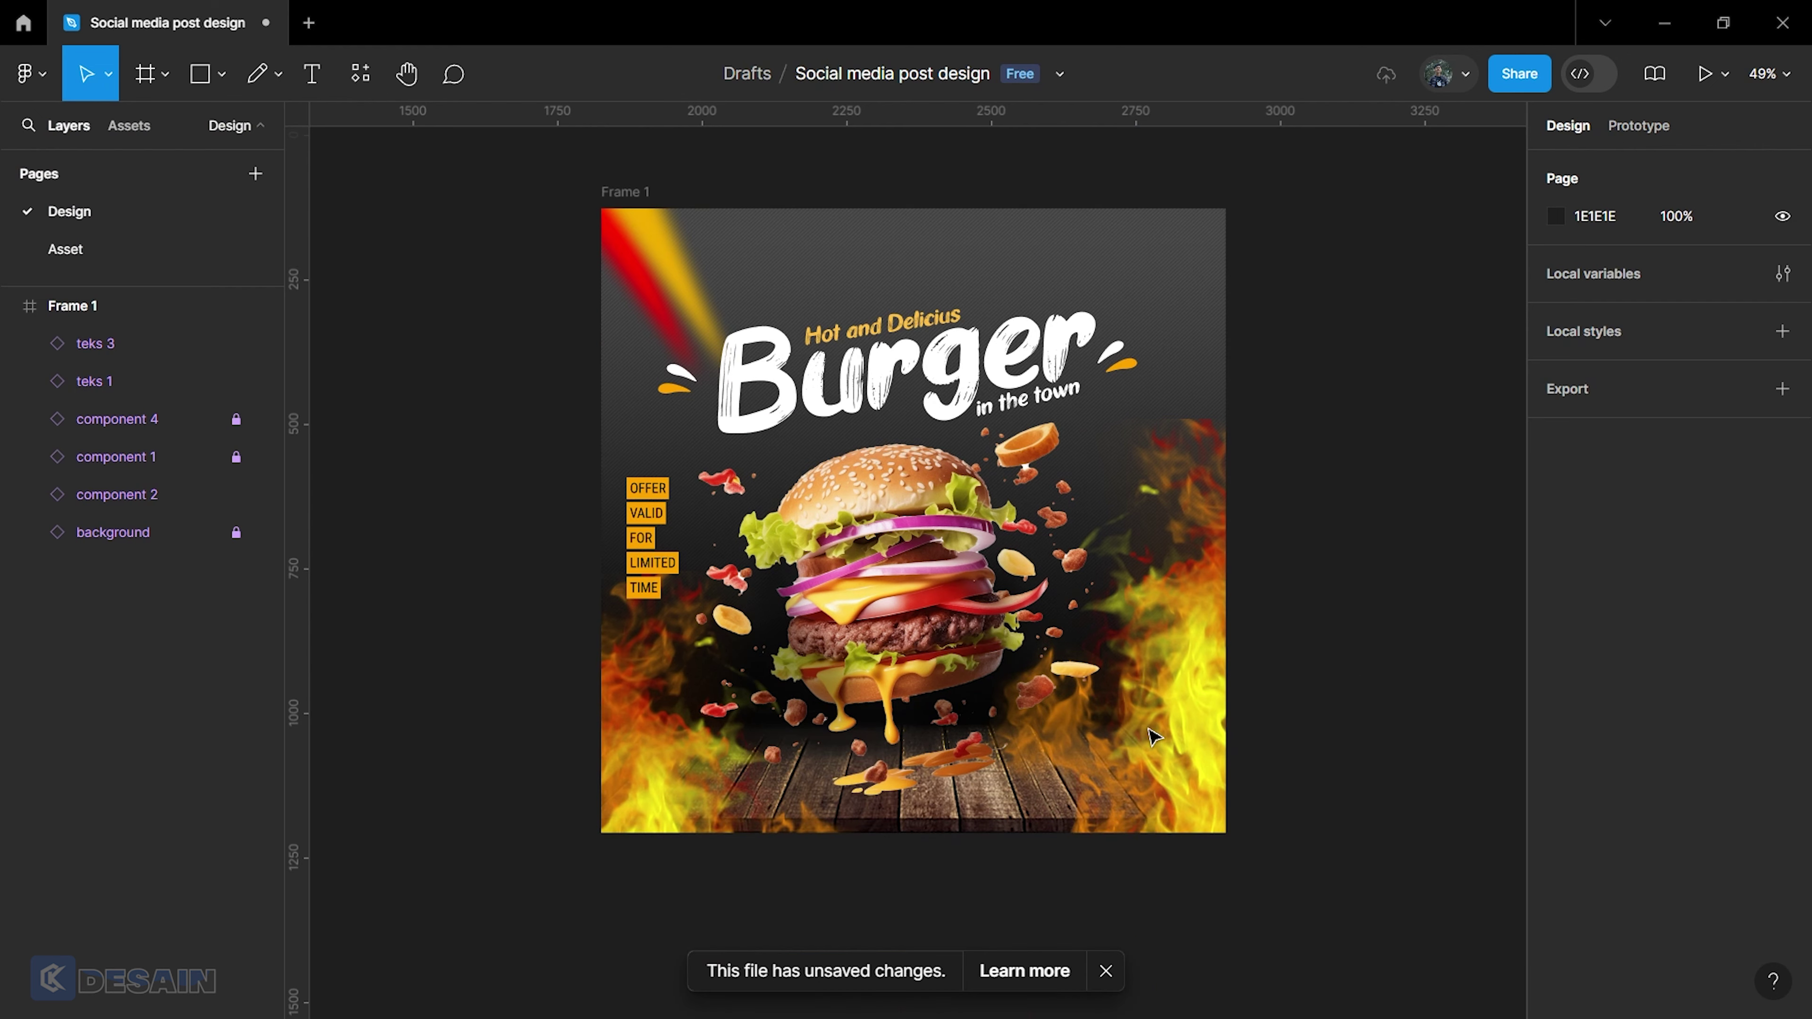
Unlock the burger image, nudge it lower, centre it horizontally, and relock its layer.
mouse_move(141, 455)
left_click(235, 456)
left_click(178, 465)
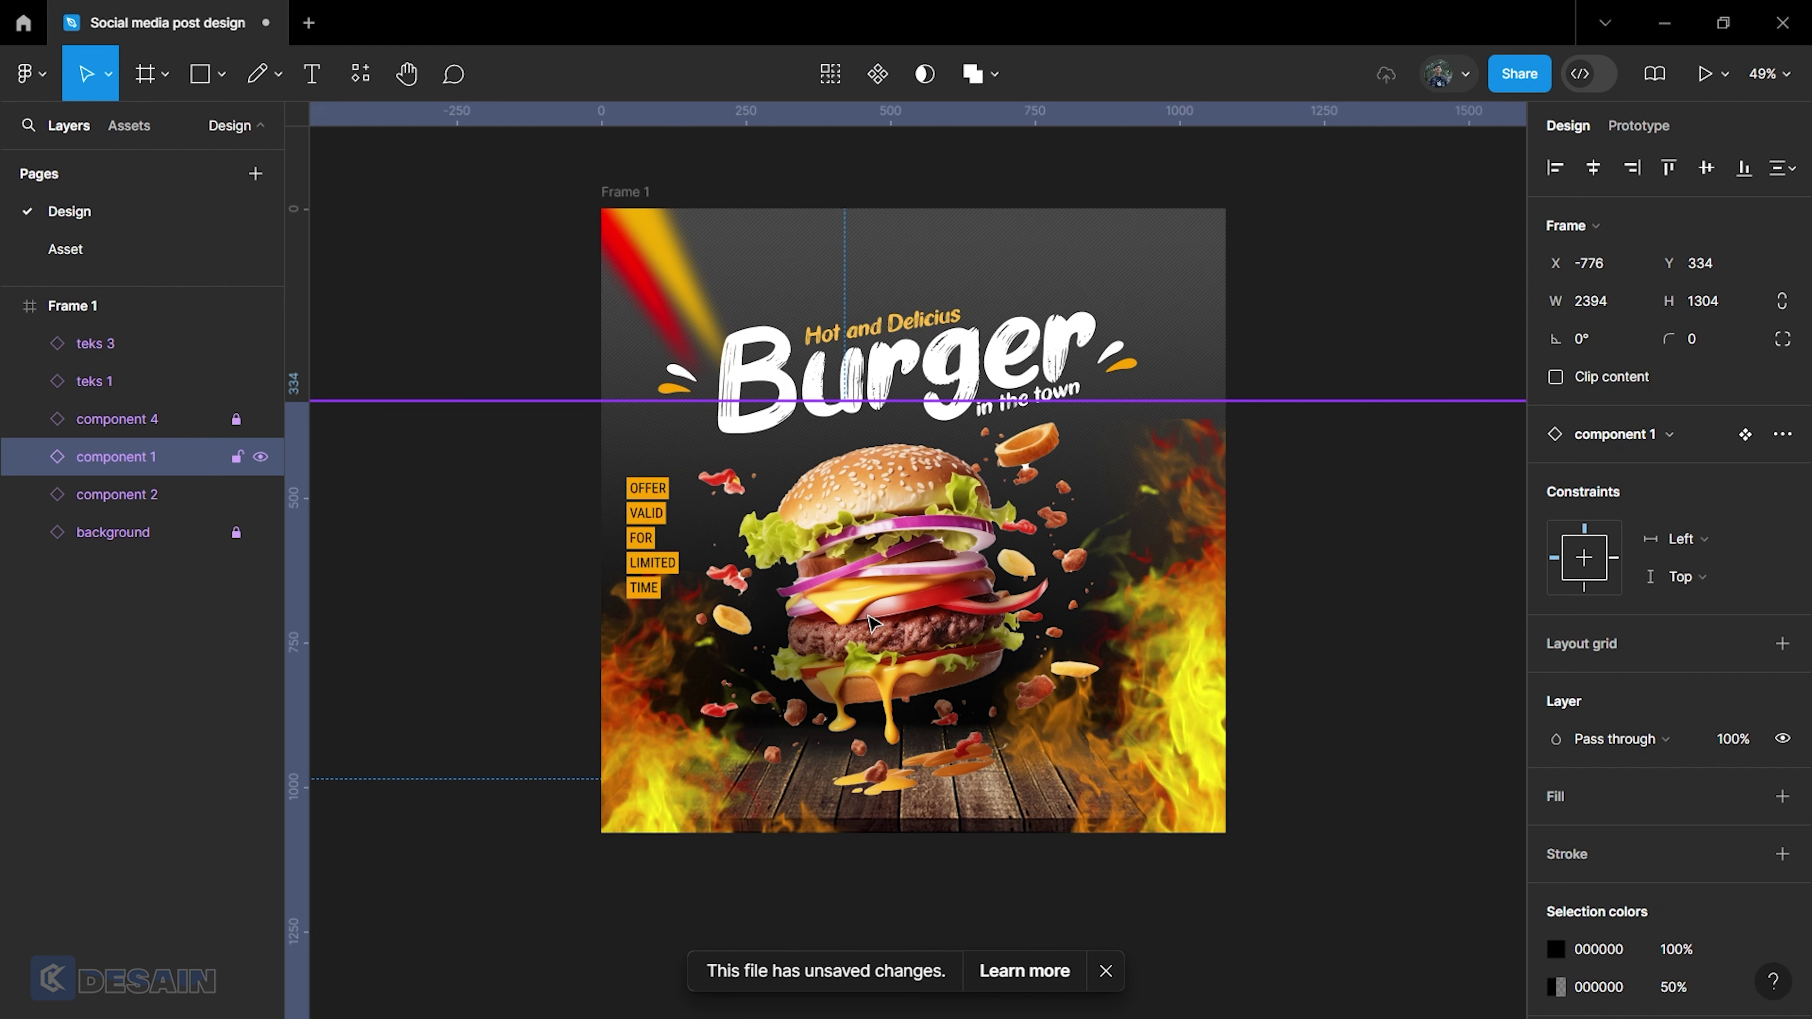
left_click(235, 457)
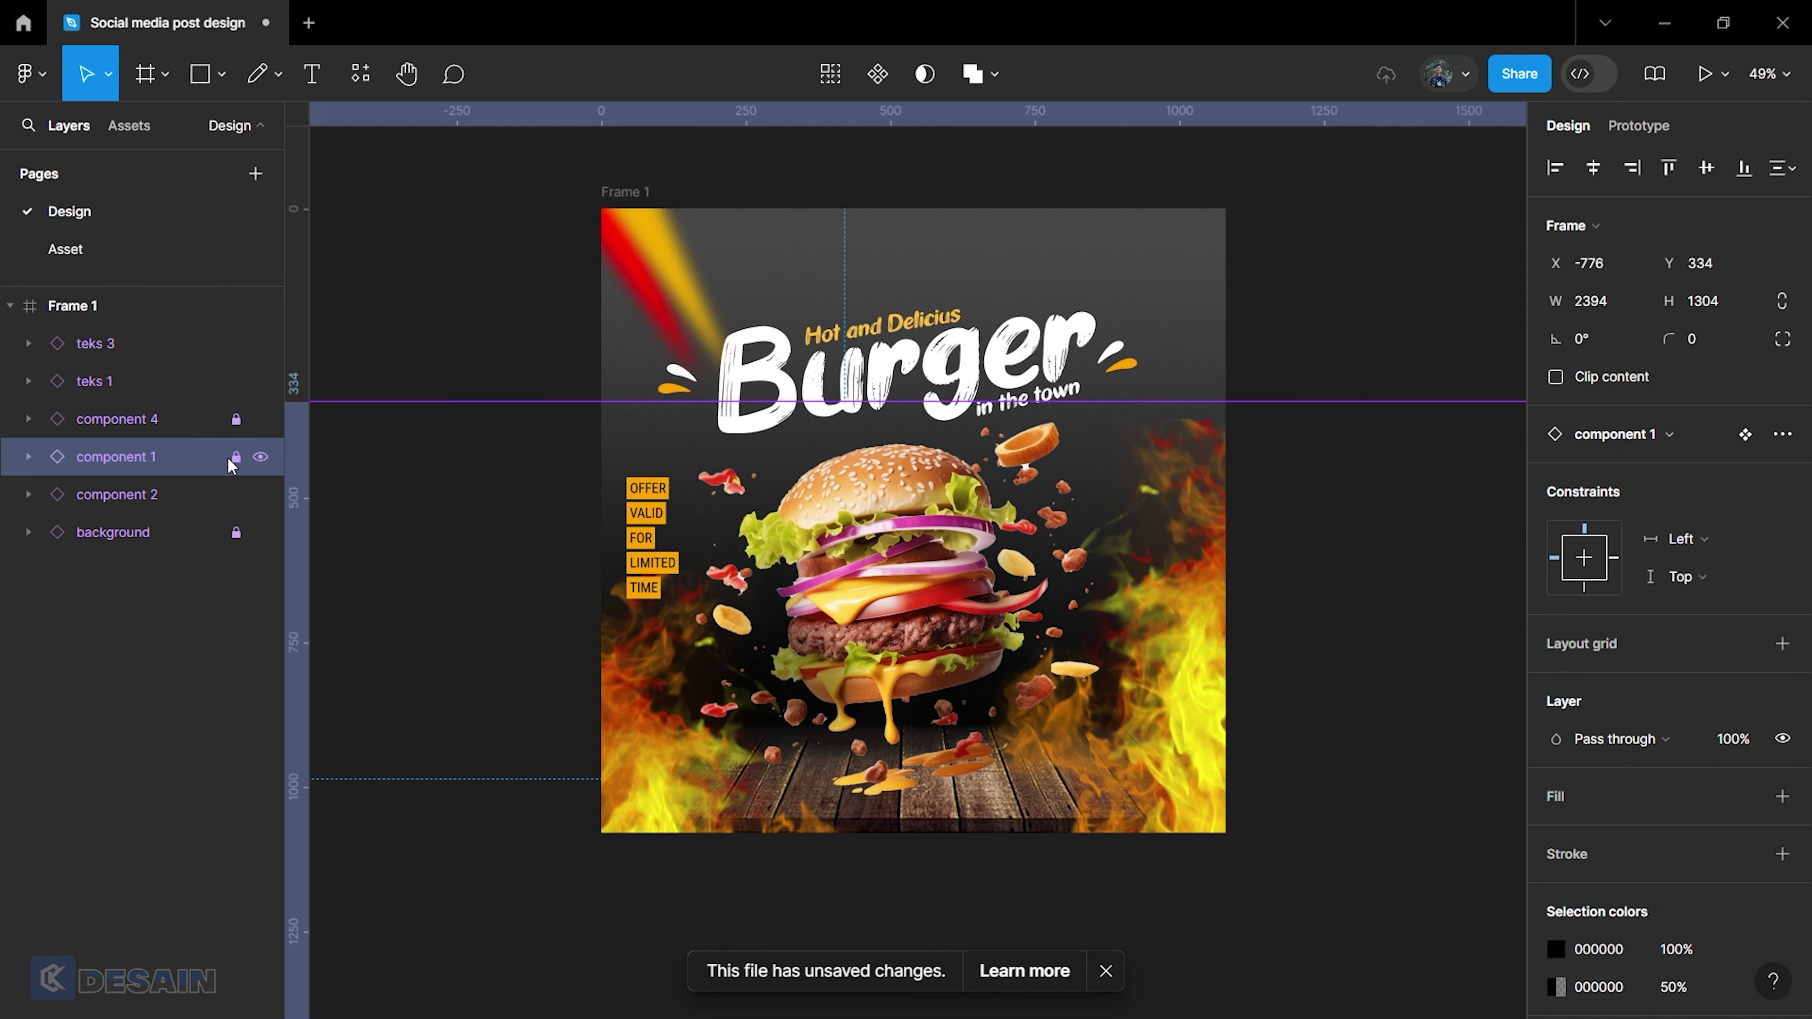
left_click(139, 427)
left_click(235, 419)
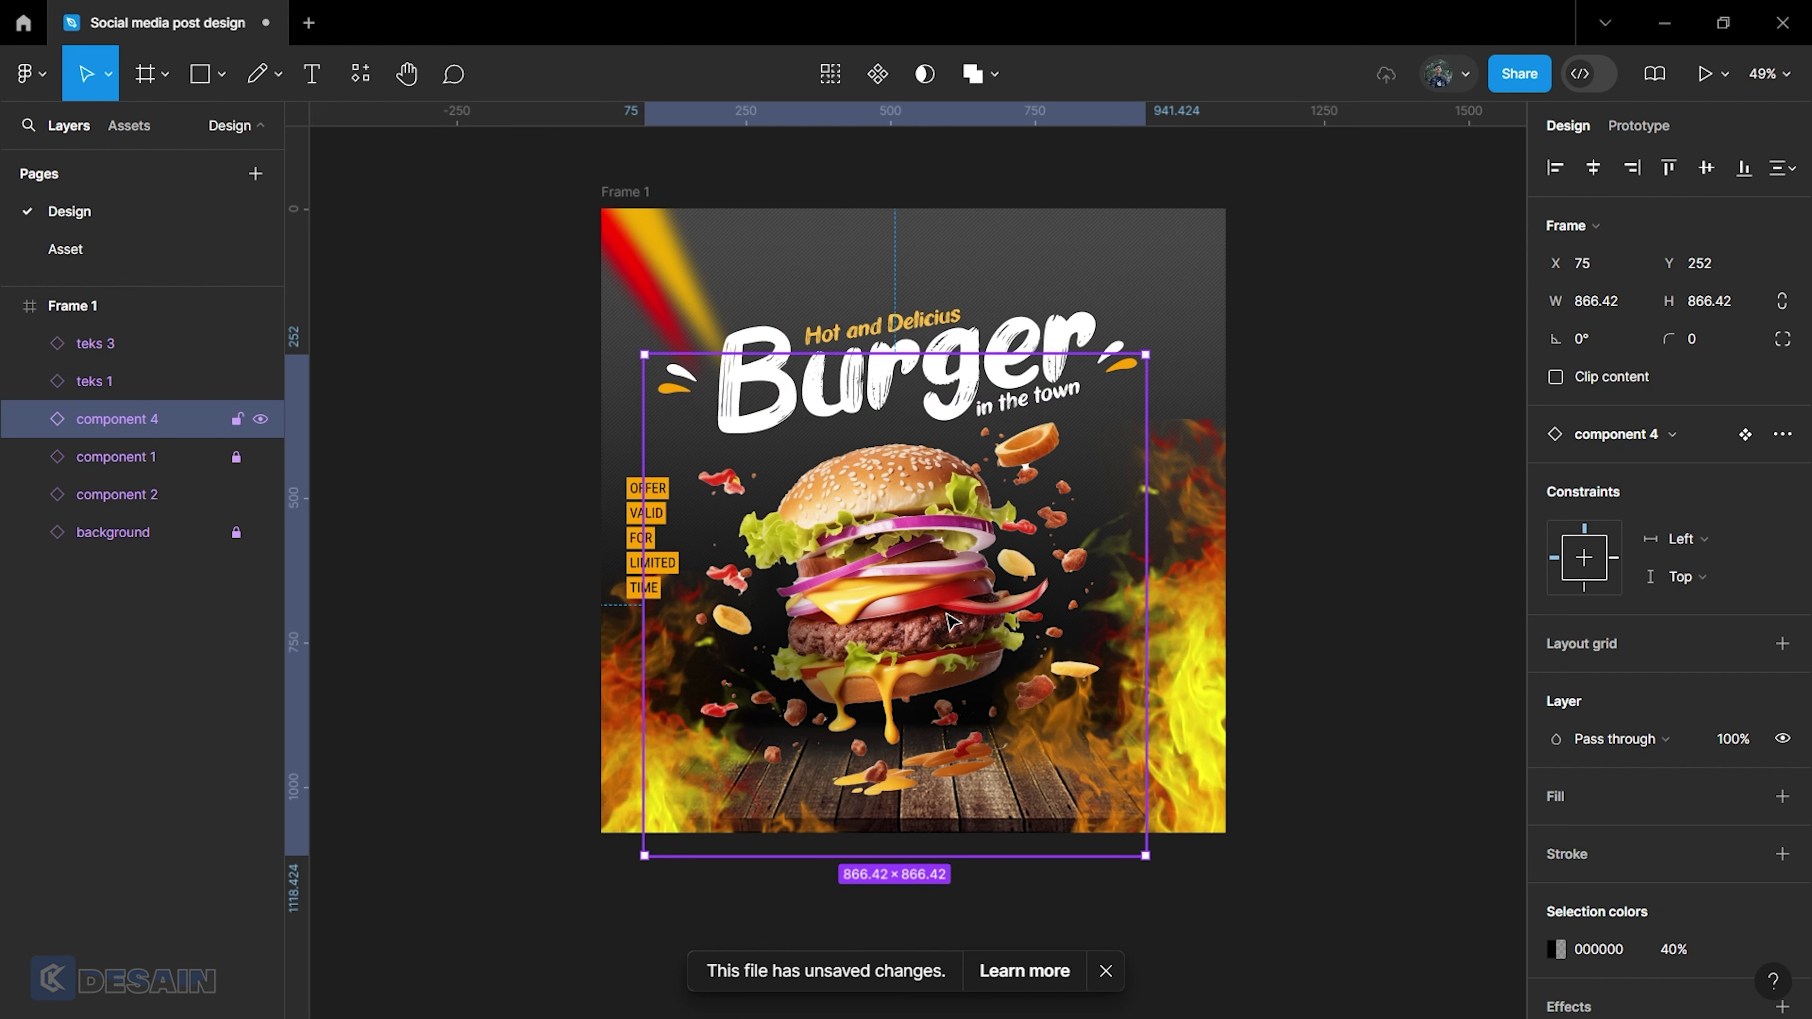
left_click_drag(951, 621, 948, 628)
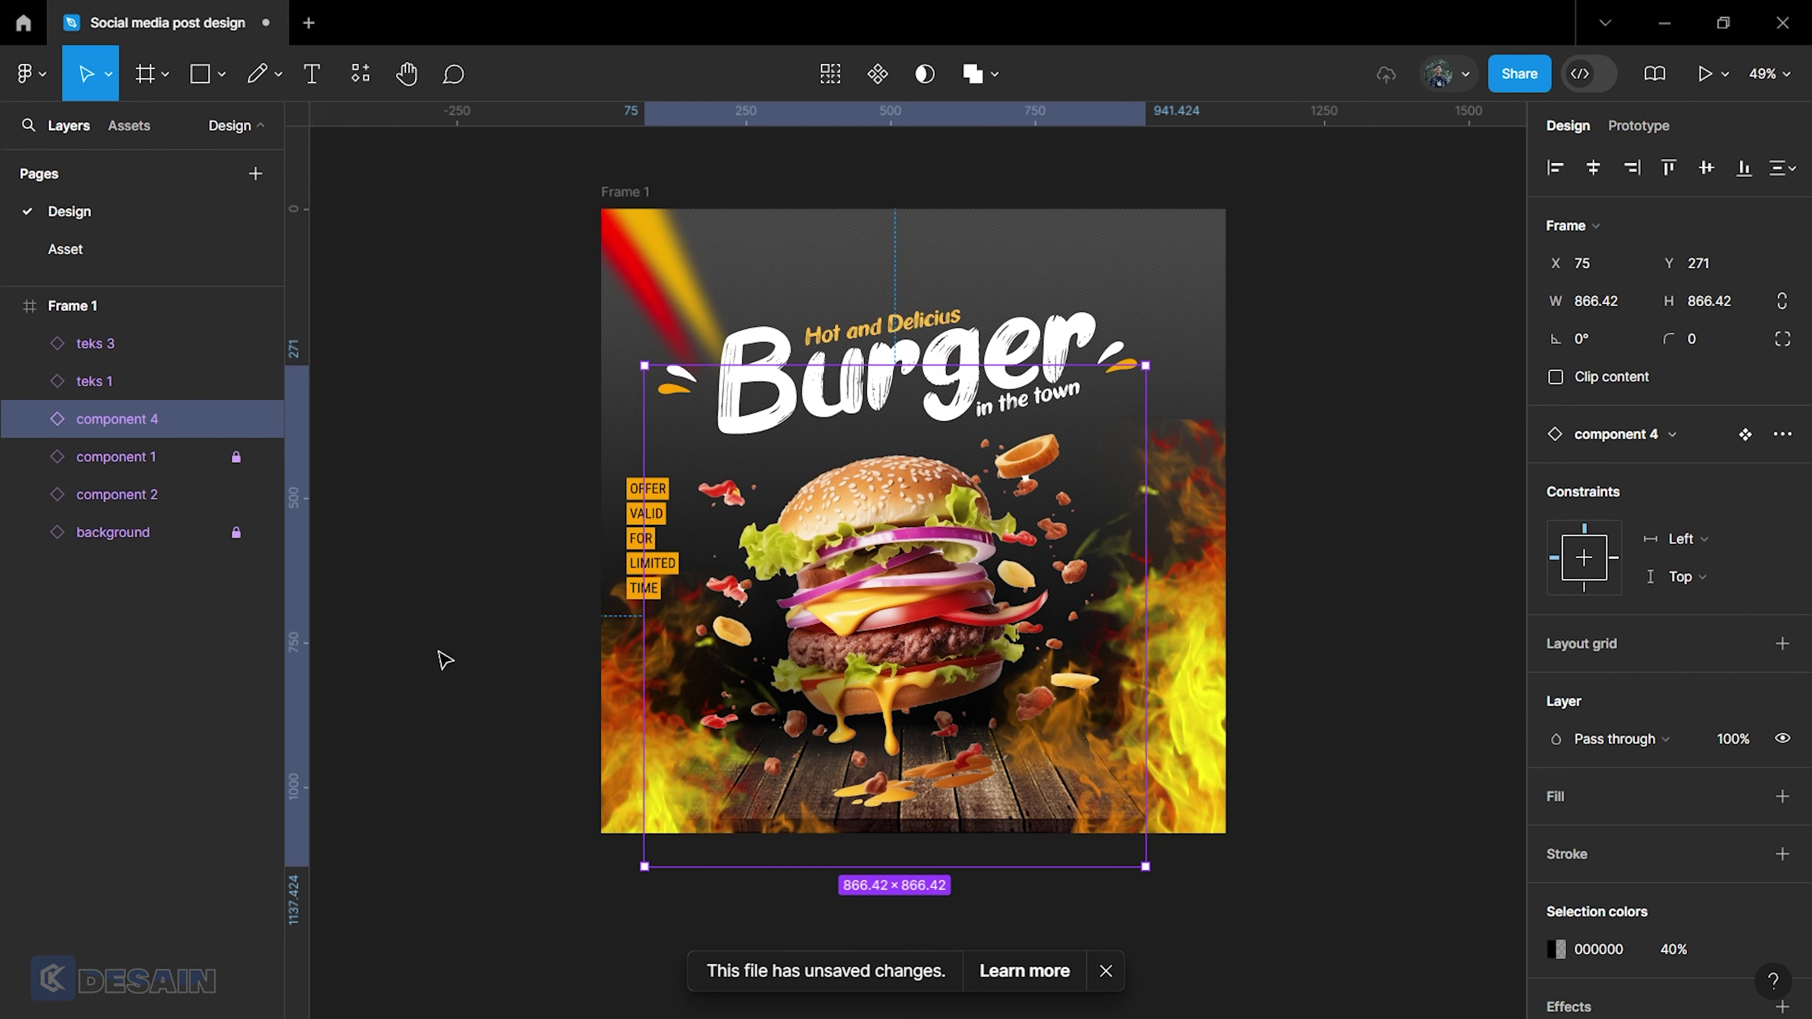
left_click(1589, 179)
left_click(1448, 471)
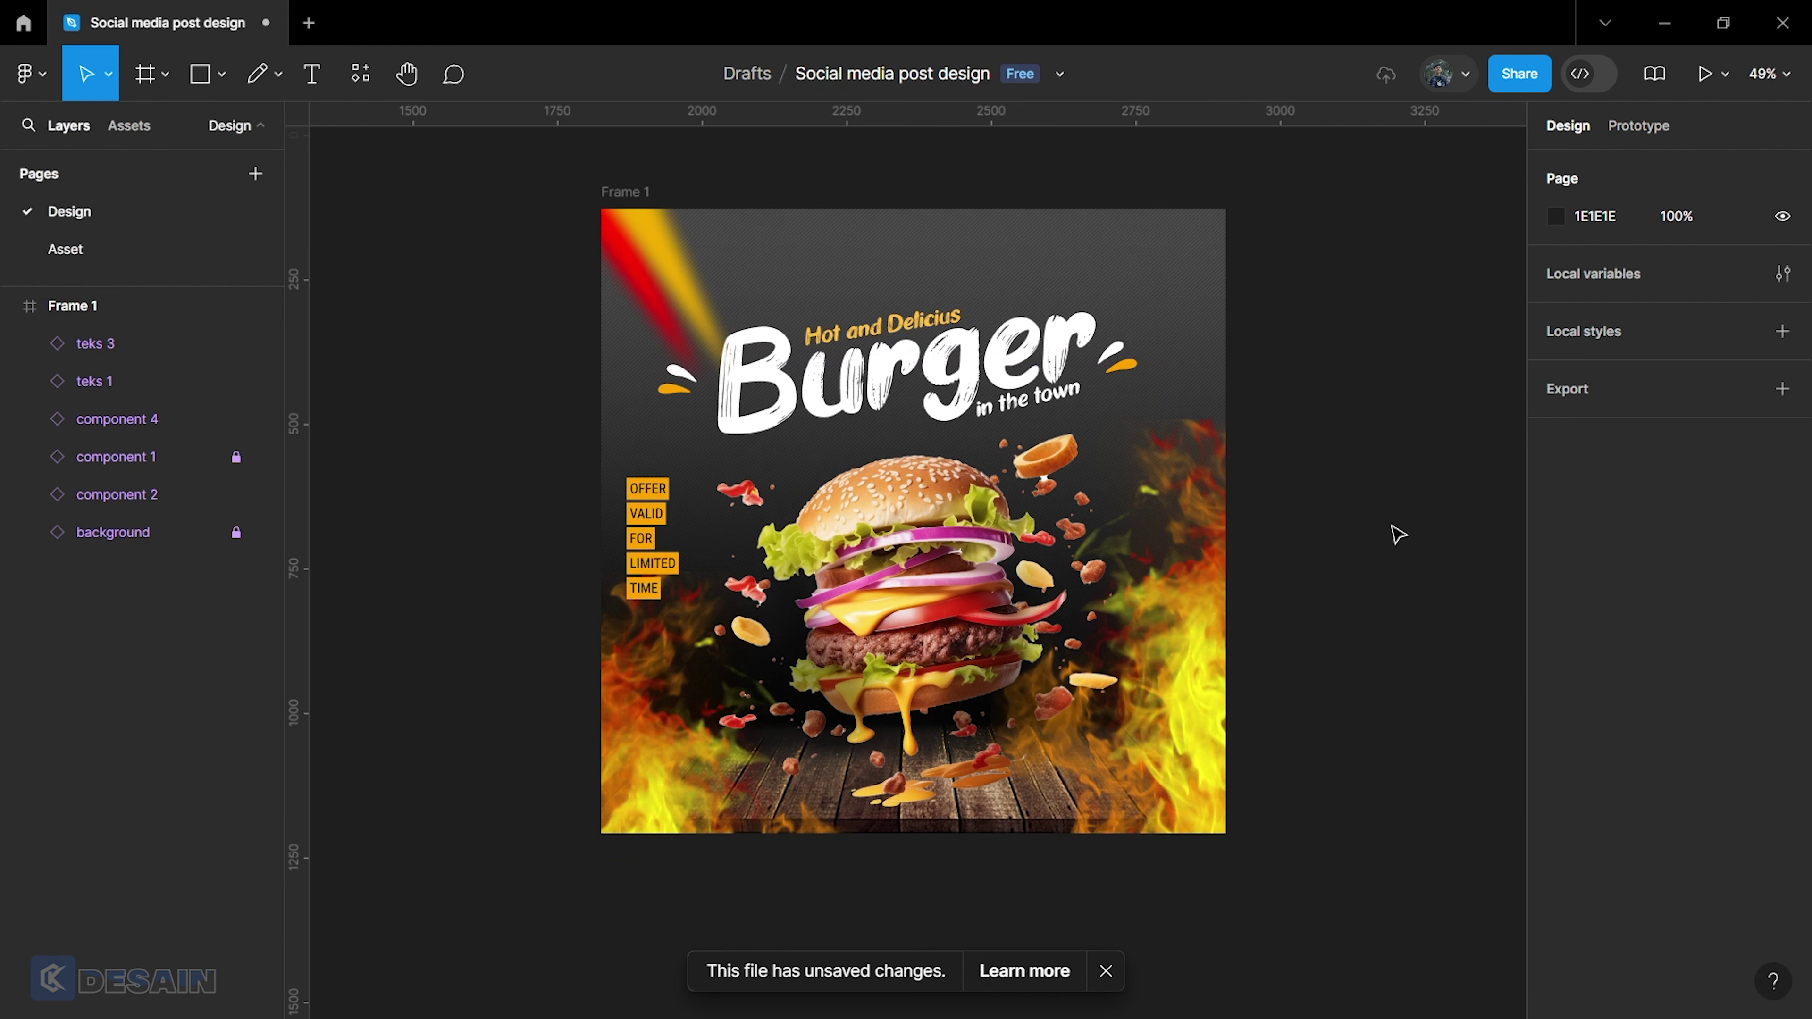
left_click(236, 419)
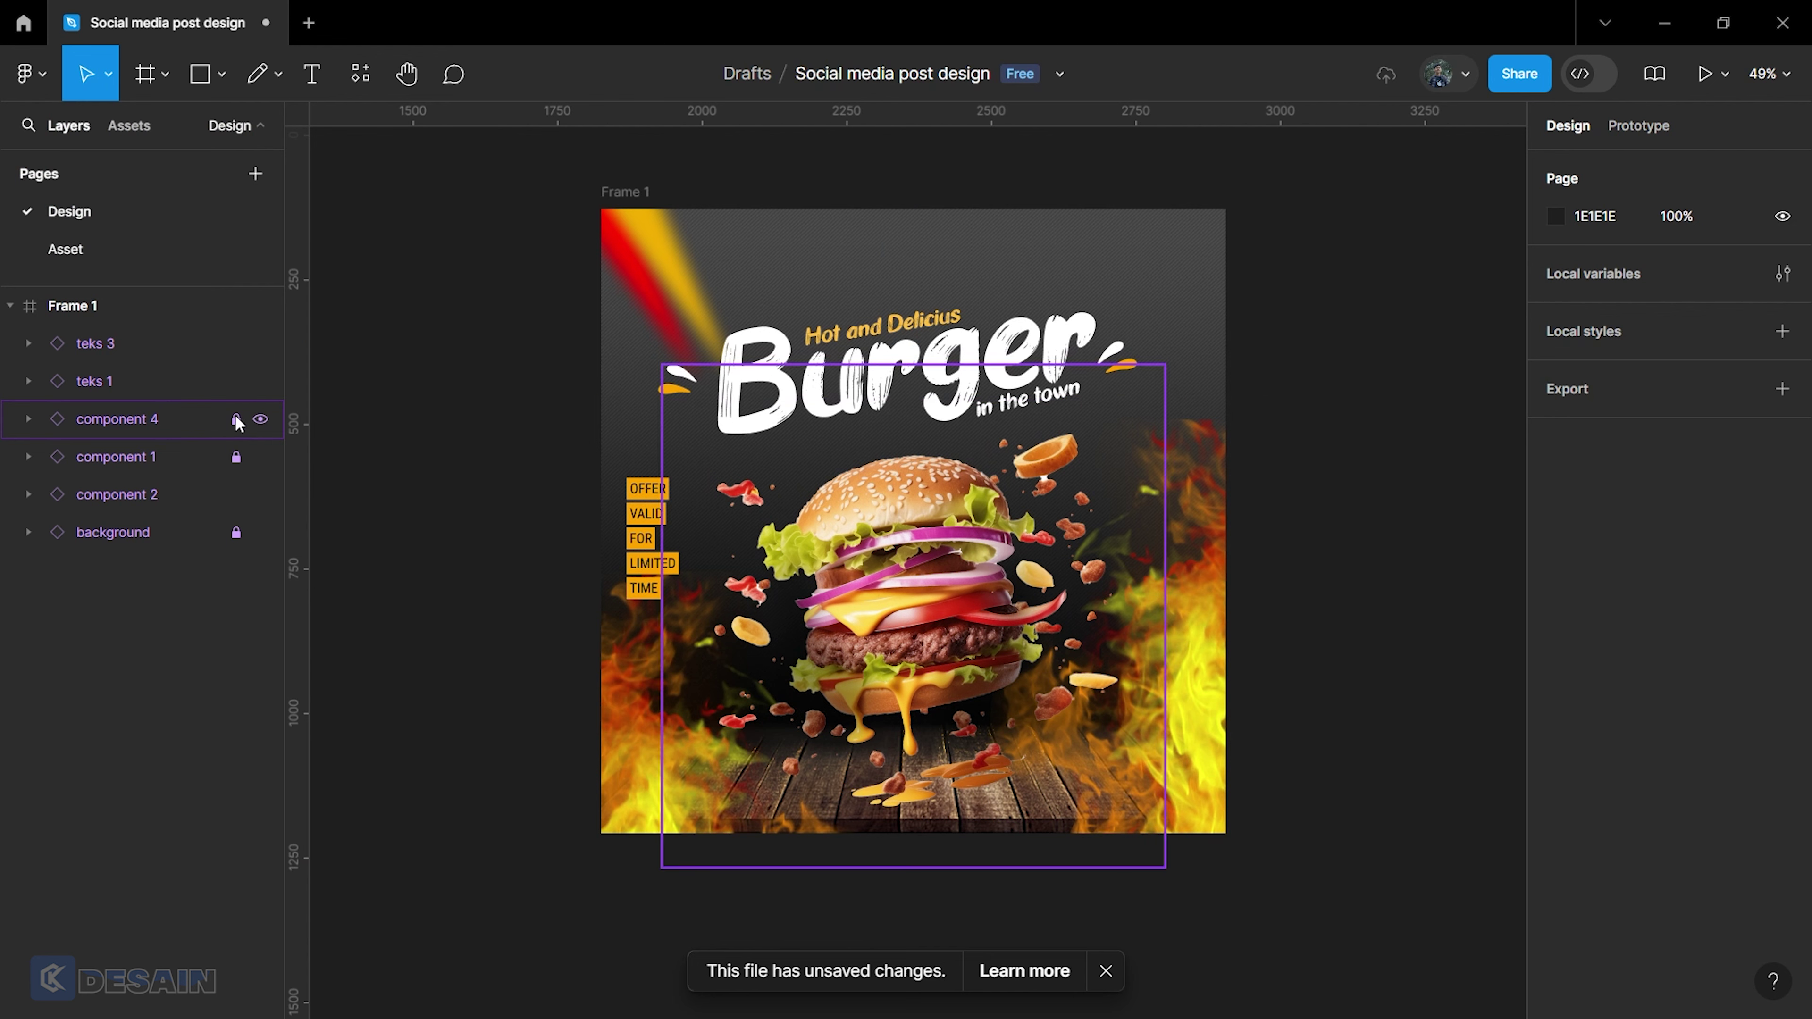
left_click(370, 87)
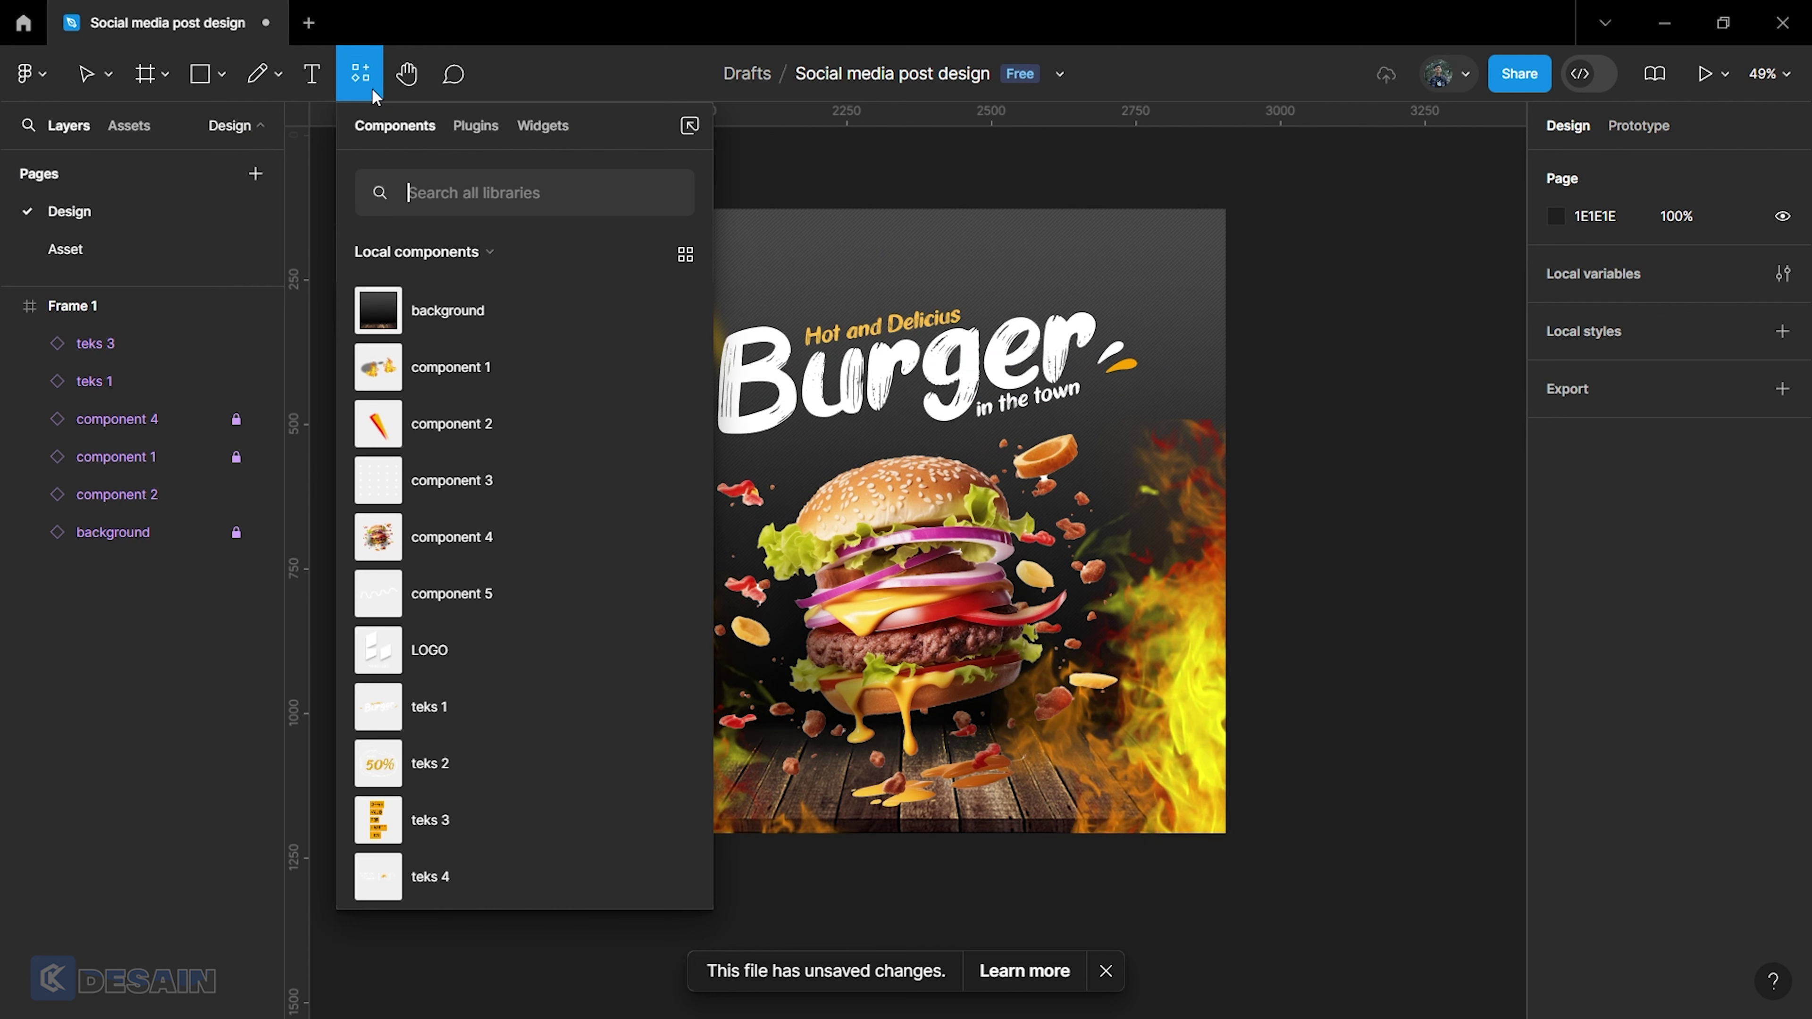
Copy the light streak and paste a duplicate into the frame.
key("v")
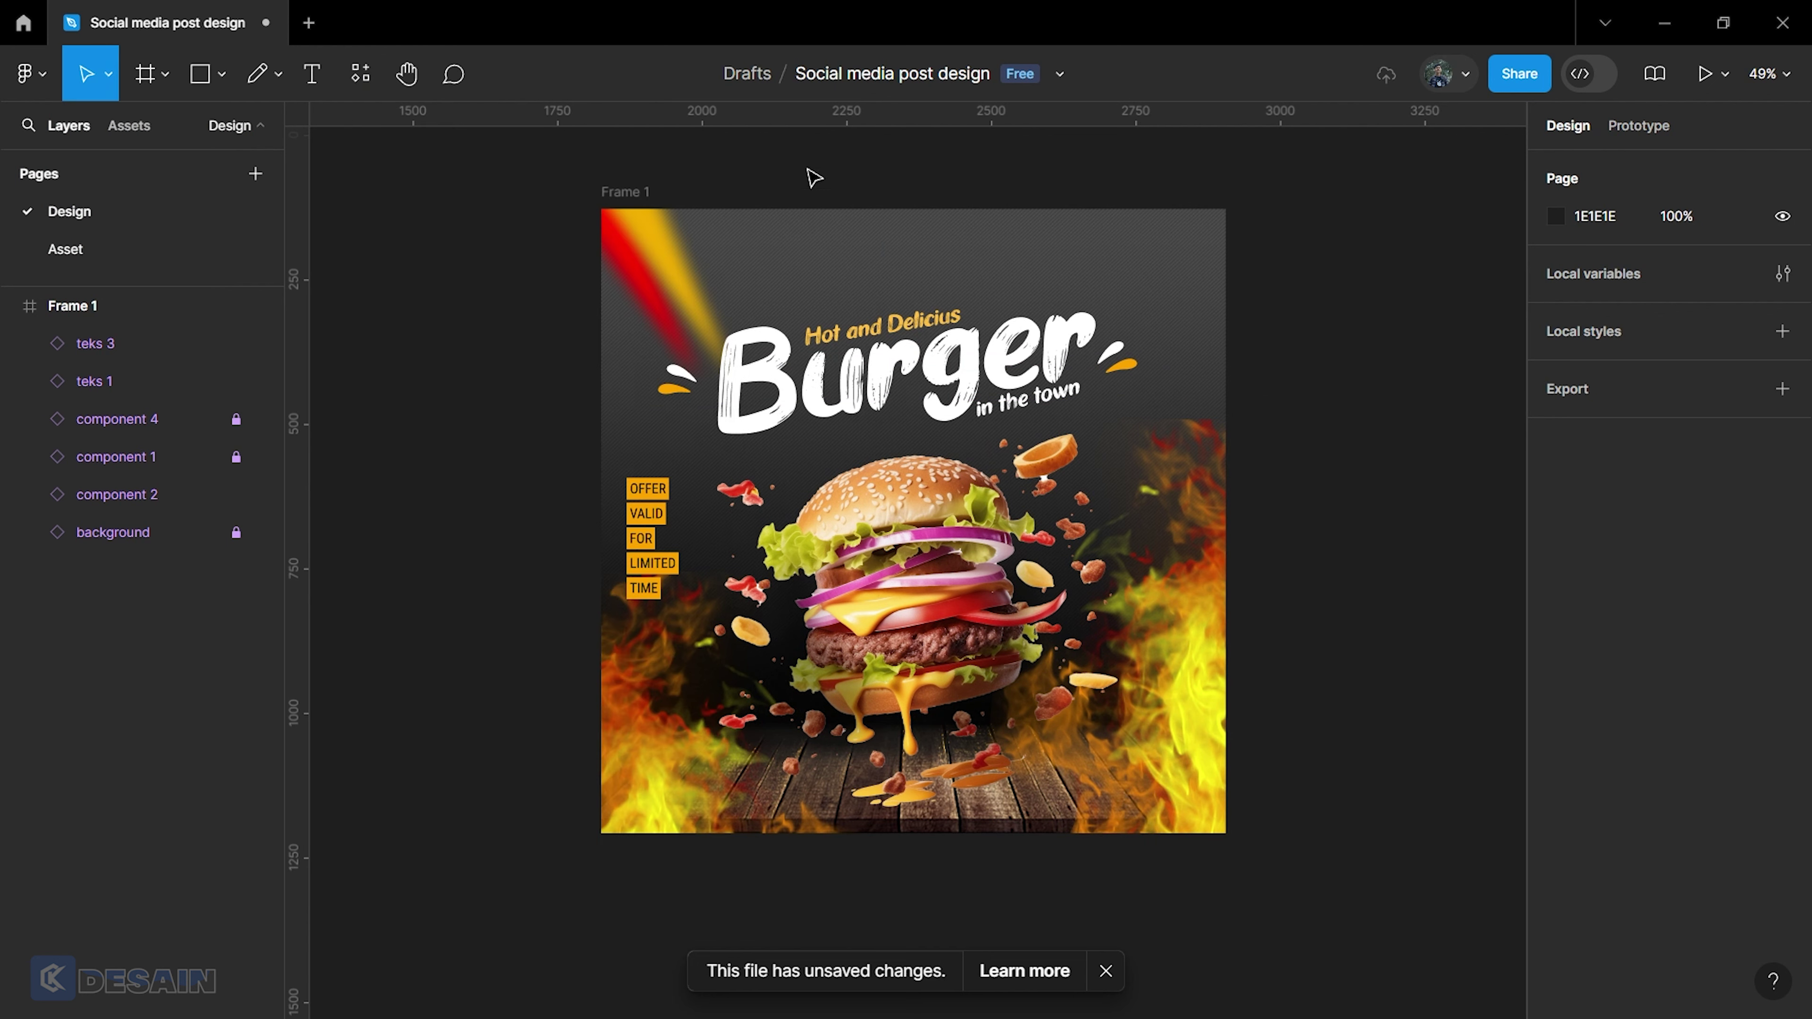
left_click(662, 175)
right_click(662, 171)
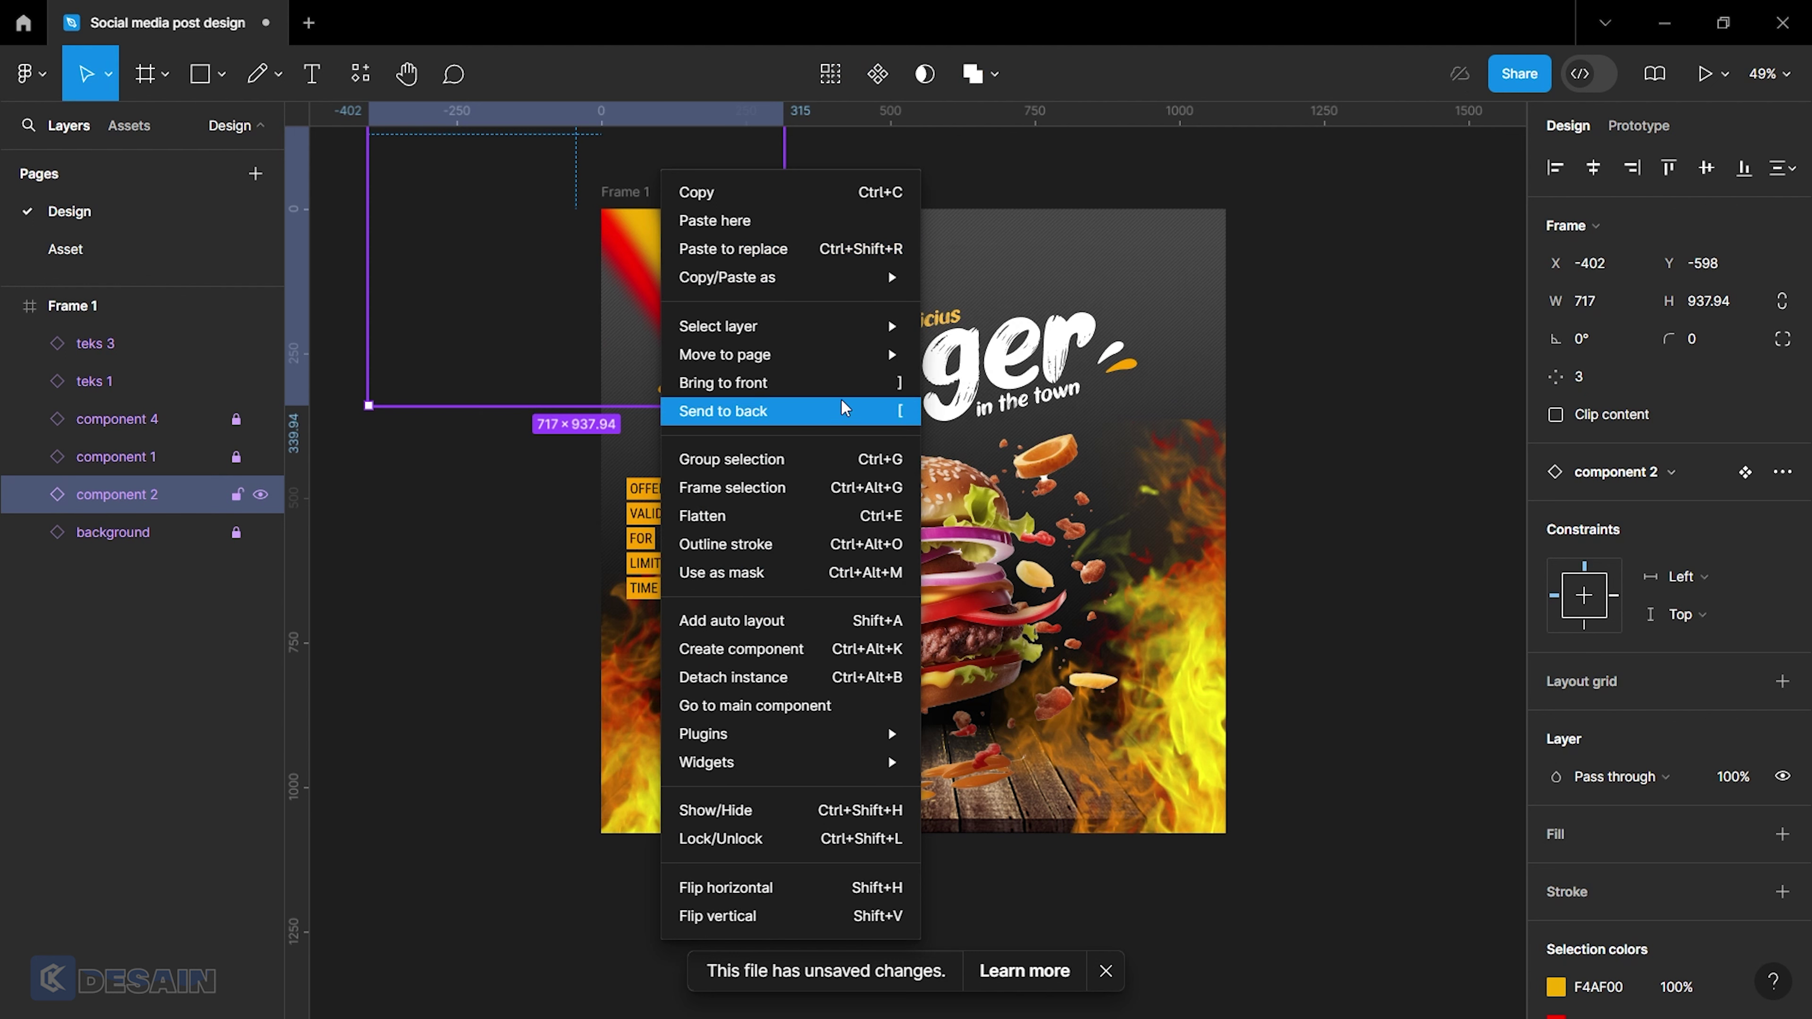
left_click(740, 193)
right_click(887, 244)
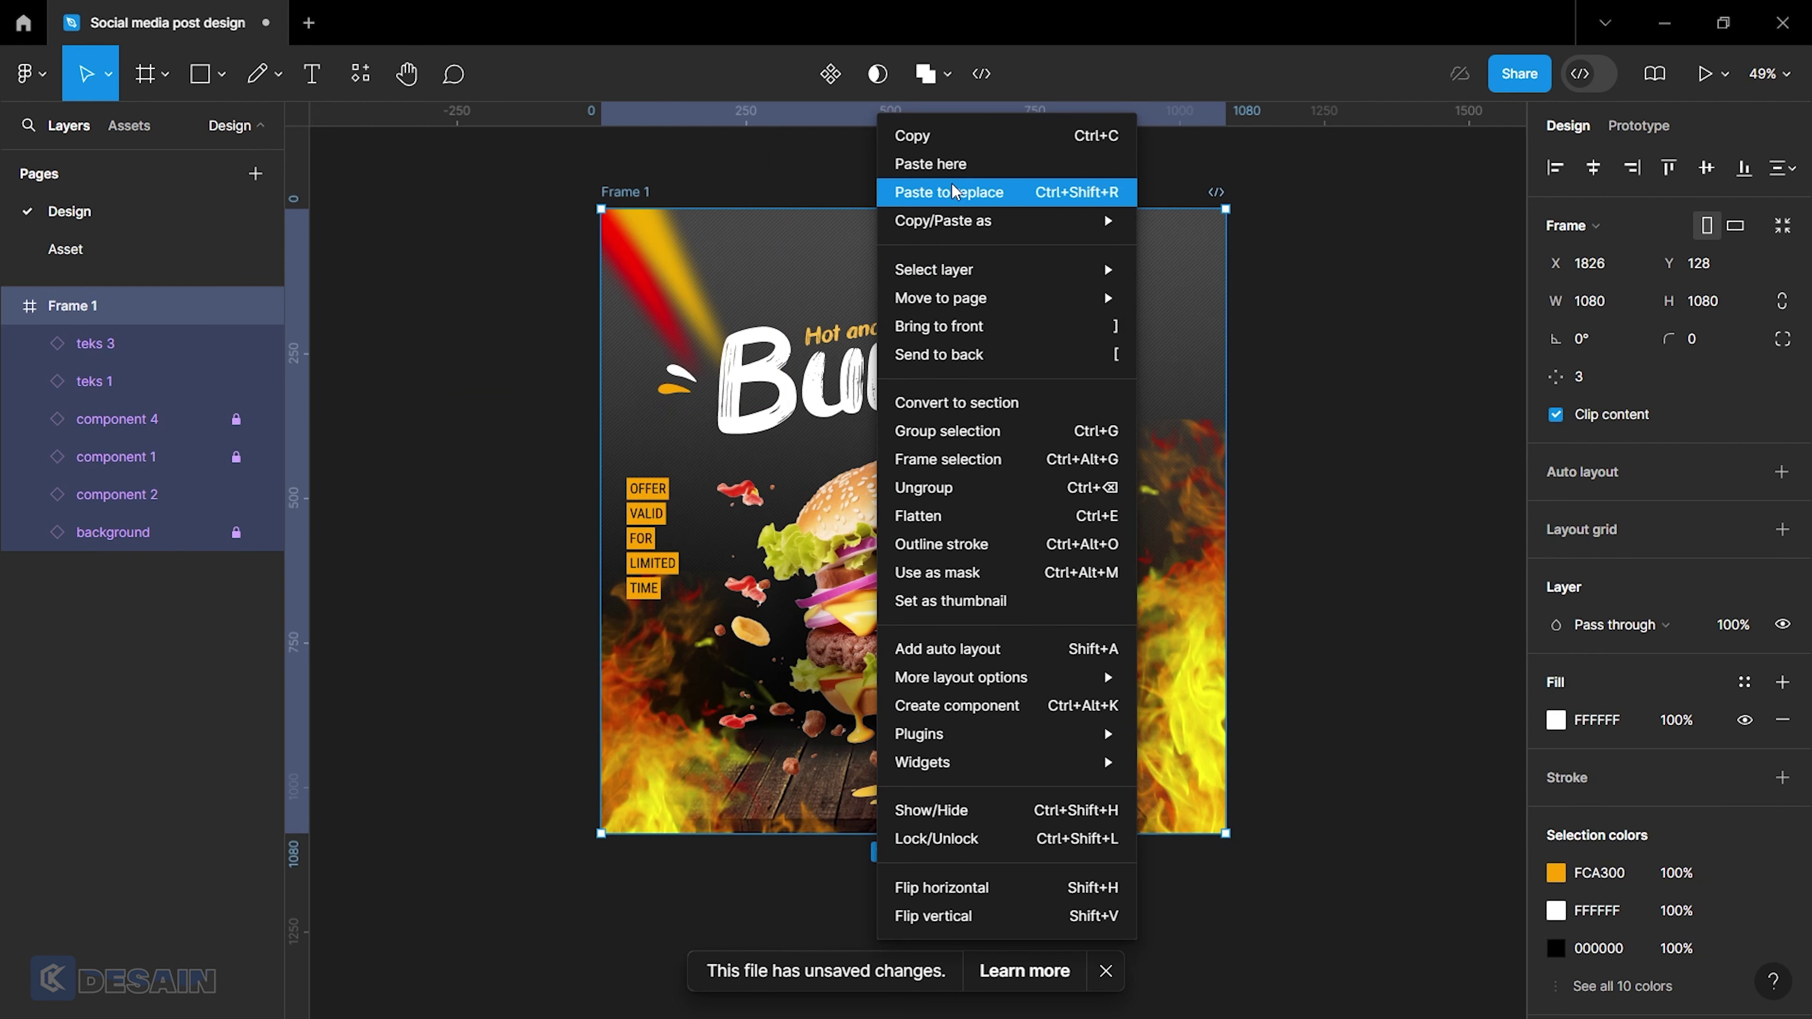
left_click(931, 163)
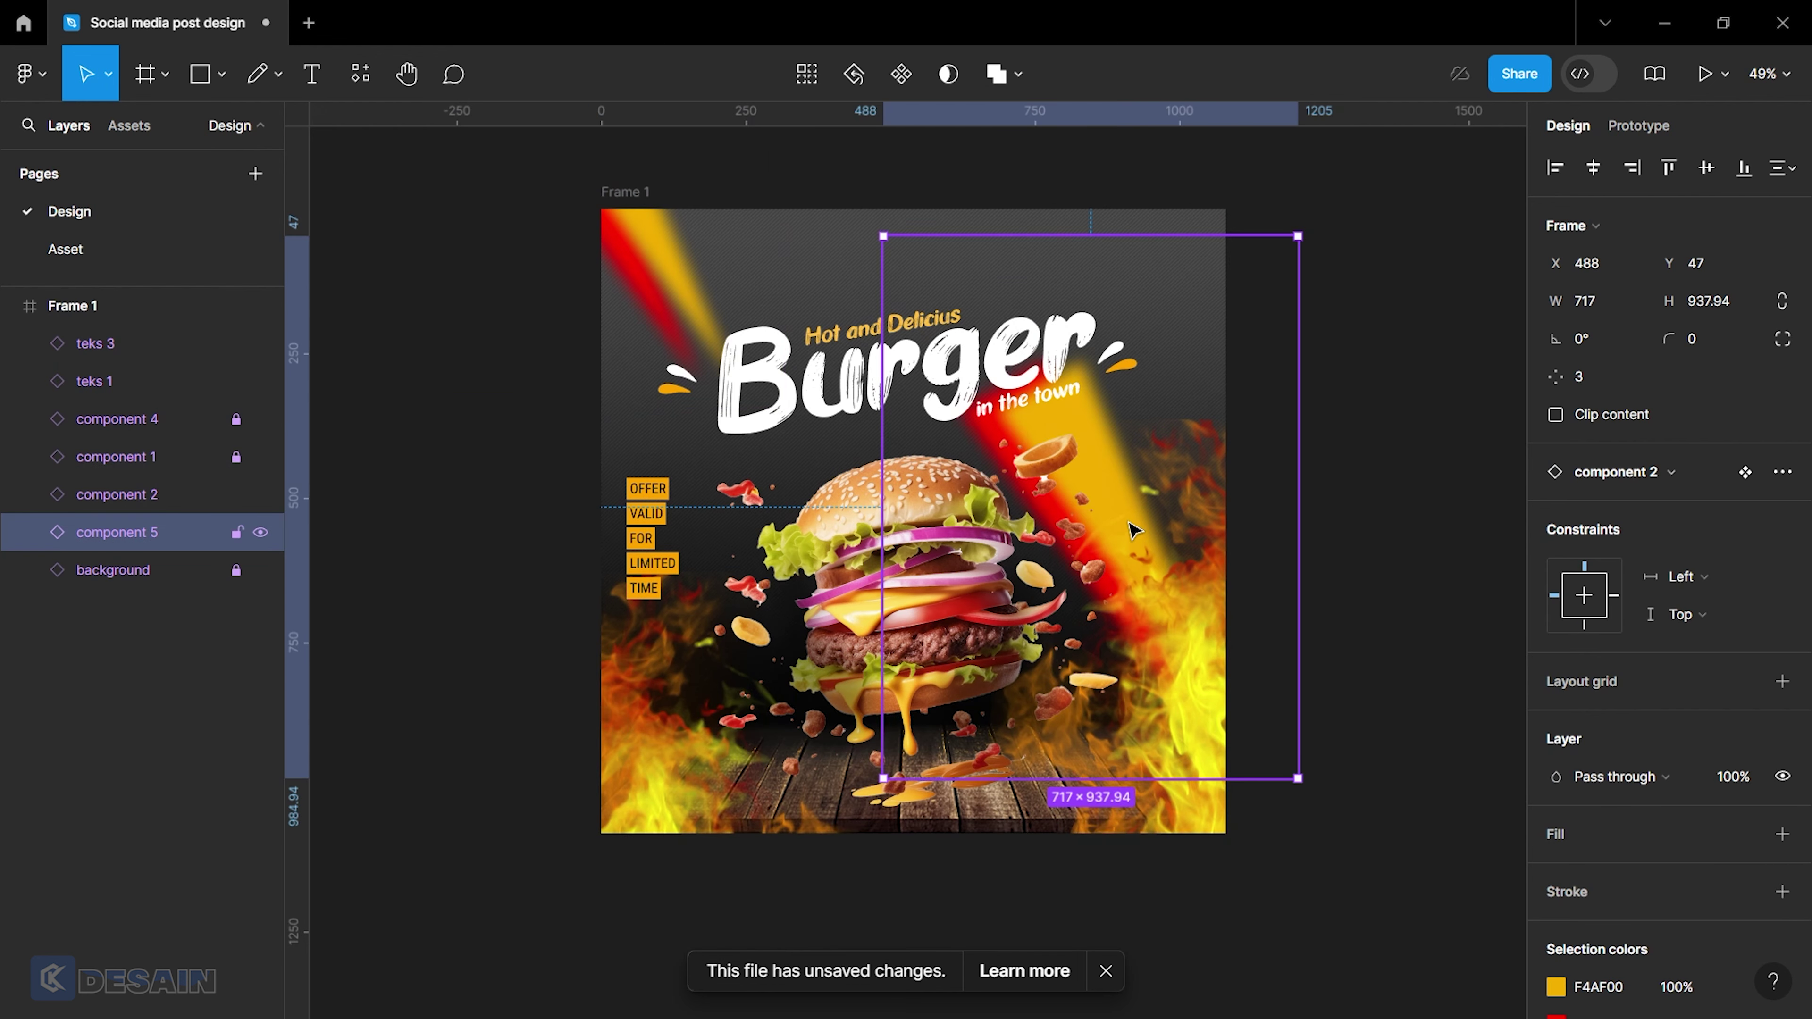
Mirror the copied streak horizontally and place it inside Frame 1 at the top-right corner.
left_click_drag(1135, 535, 1202, 336)
right_click(1201, 334)
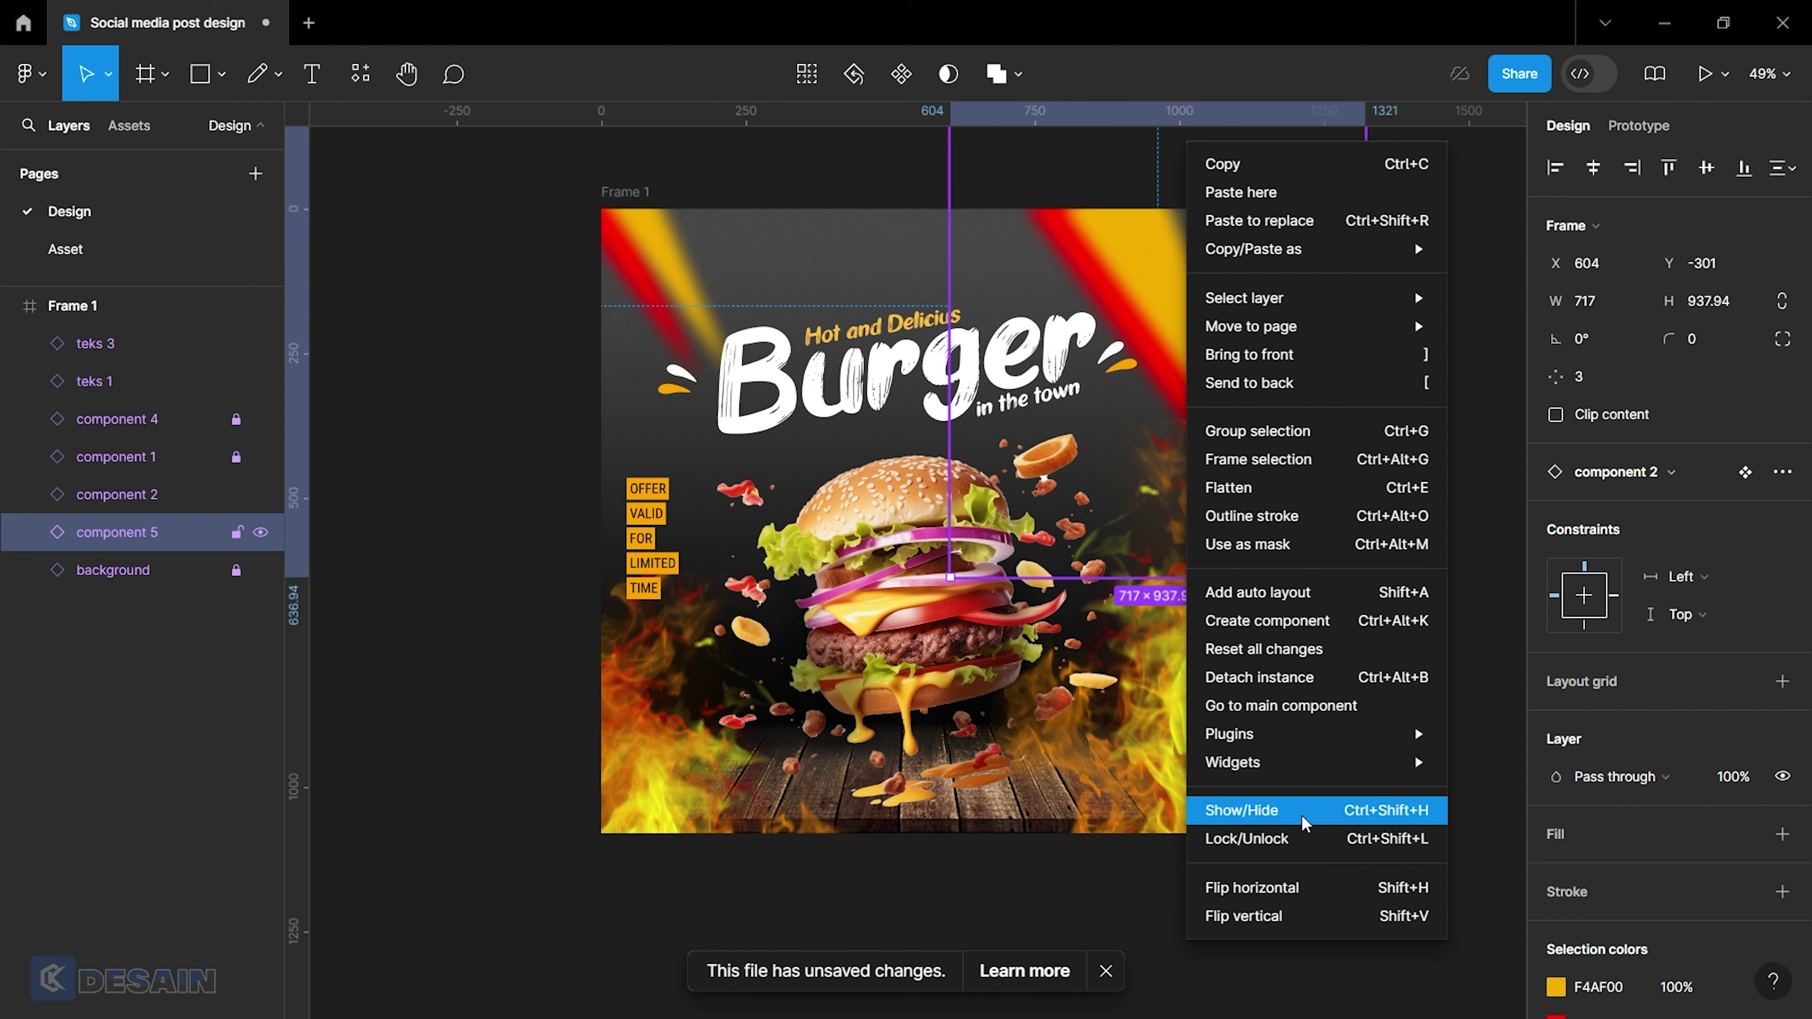
left_click(1298, 887)
left_click_drag(1153, 397, 1244, 238)
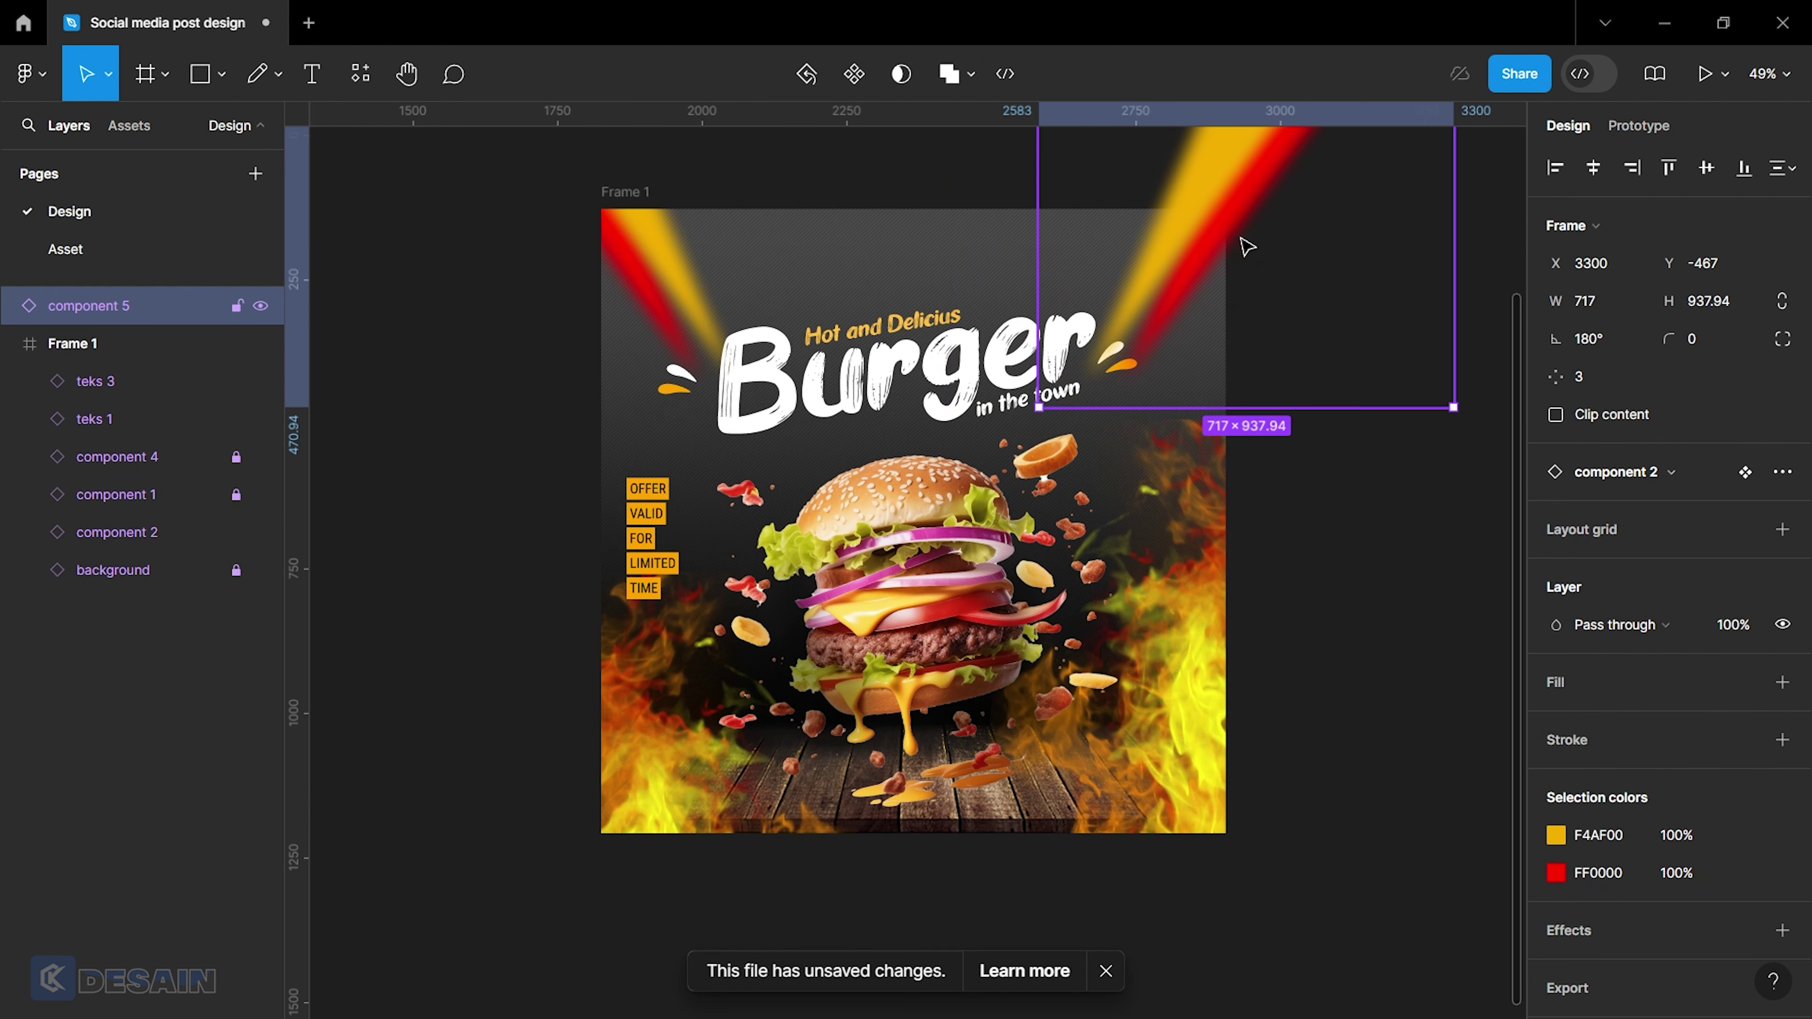
scroll(1241, 242, "up", 5)
left_click_drag(100, 305, 105, 523)
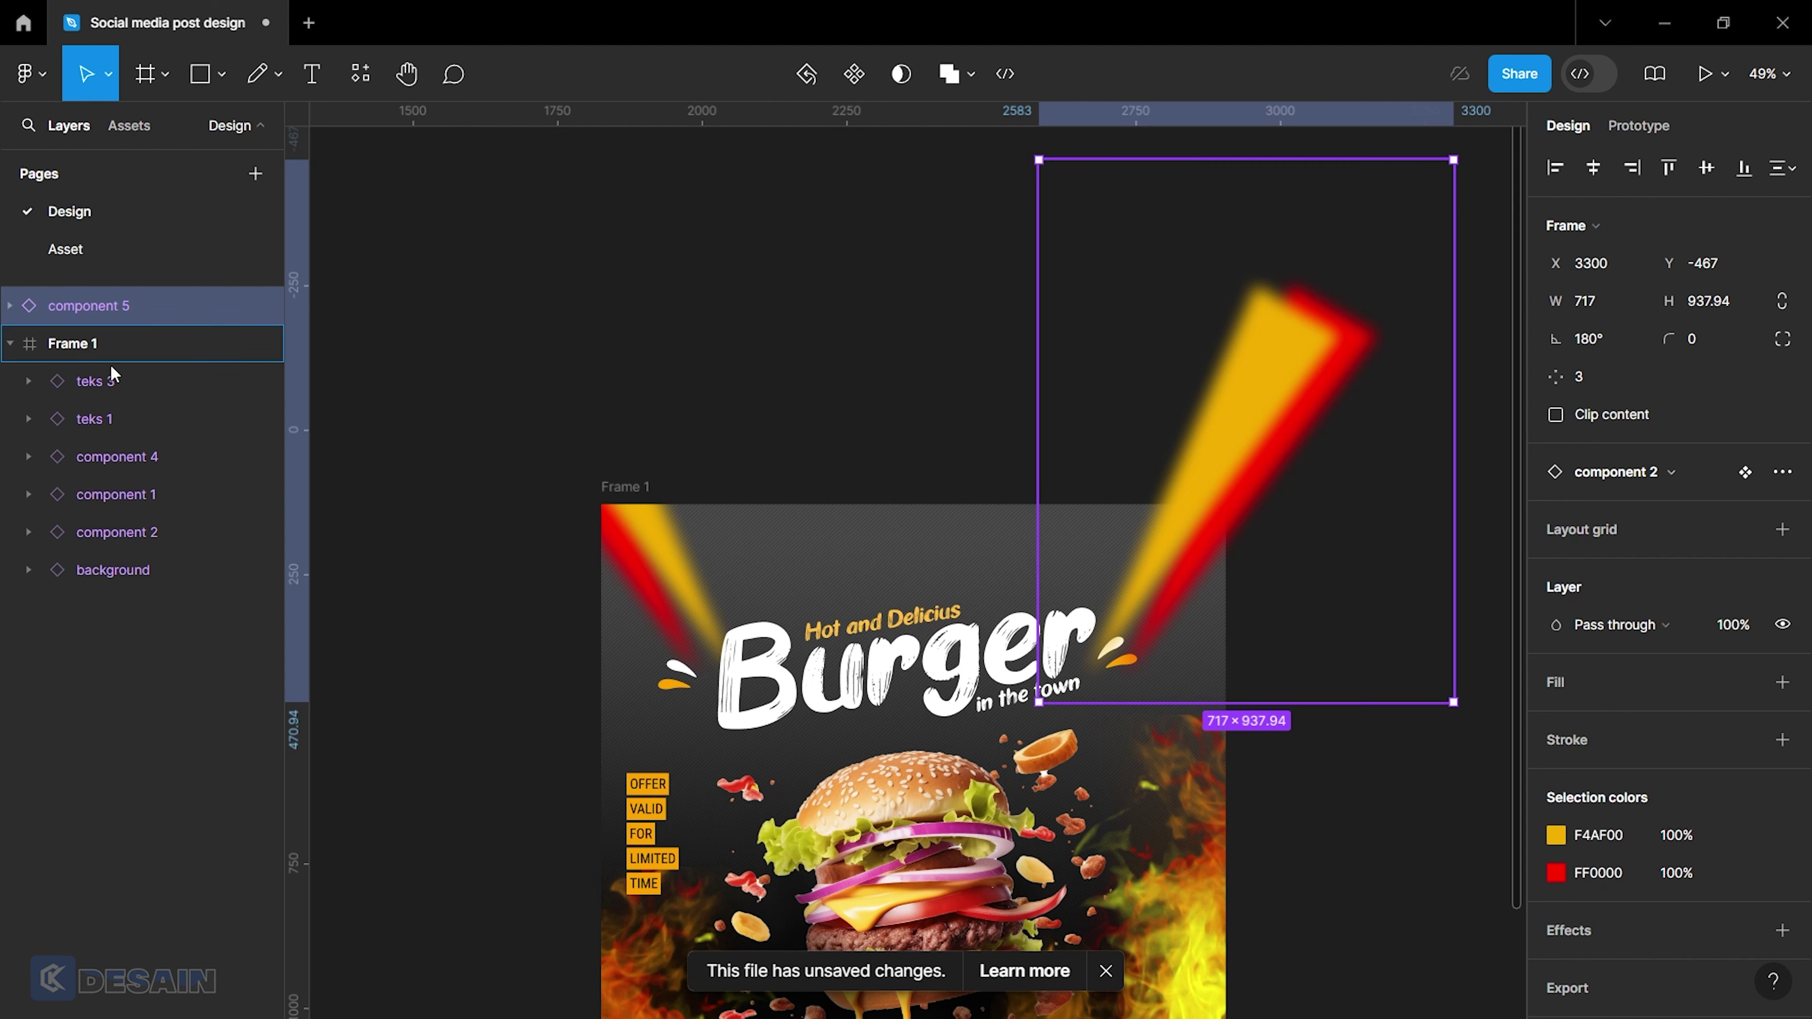
left_click_drag(1162, 587, 1187, 649)
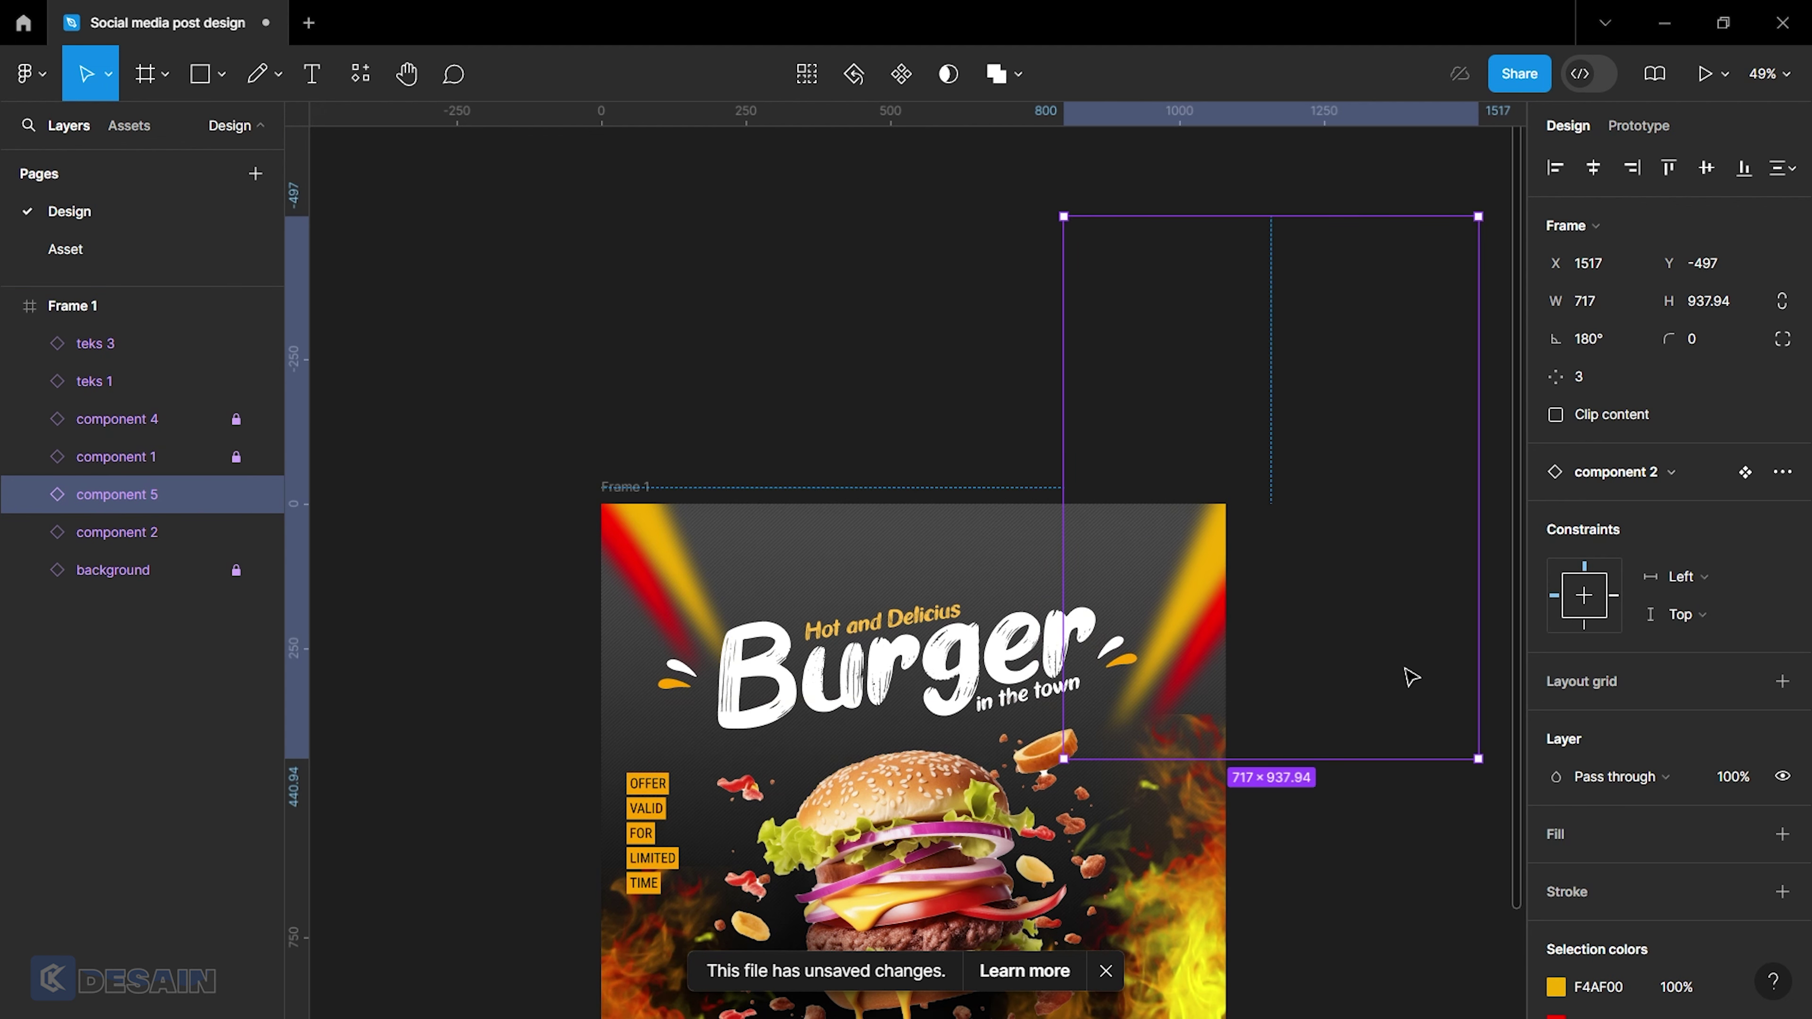
left_click(1400, 836)
Lock the component 5 and component 2 light-streak layers.
left_click(1212, 600)
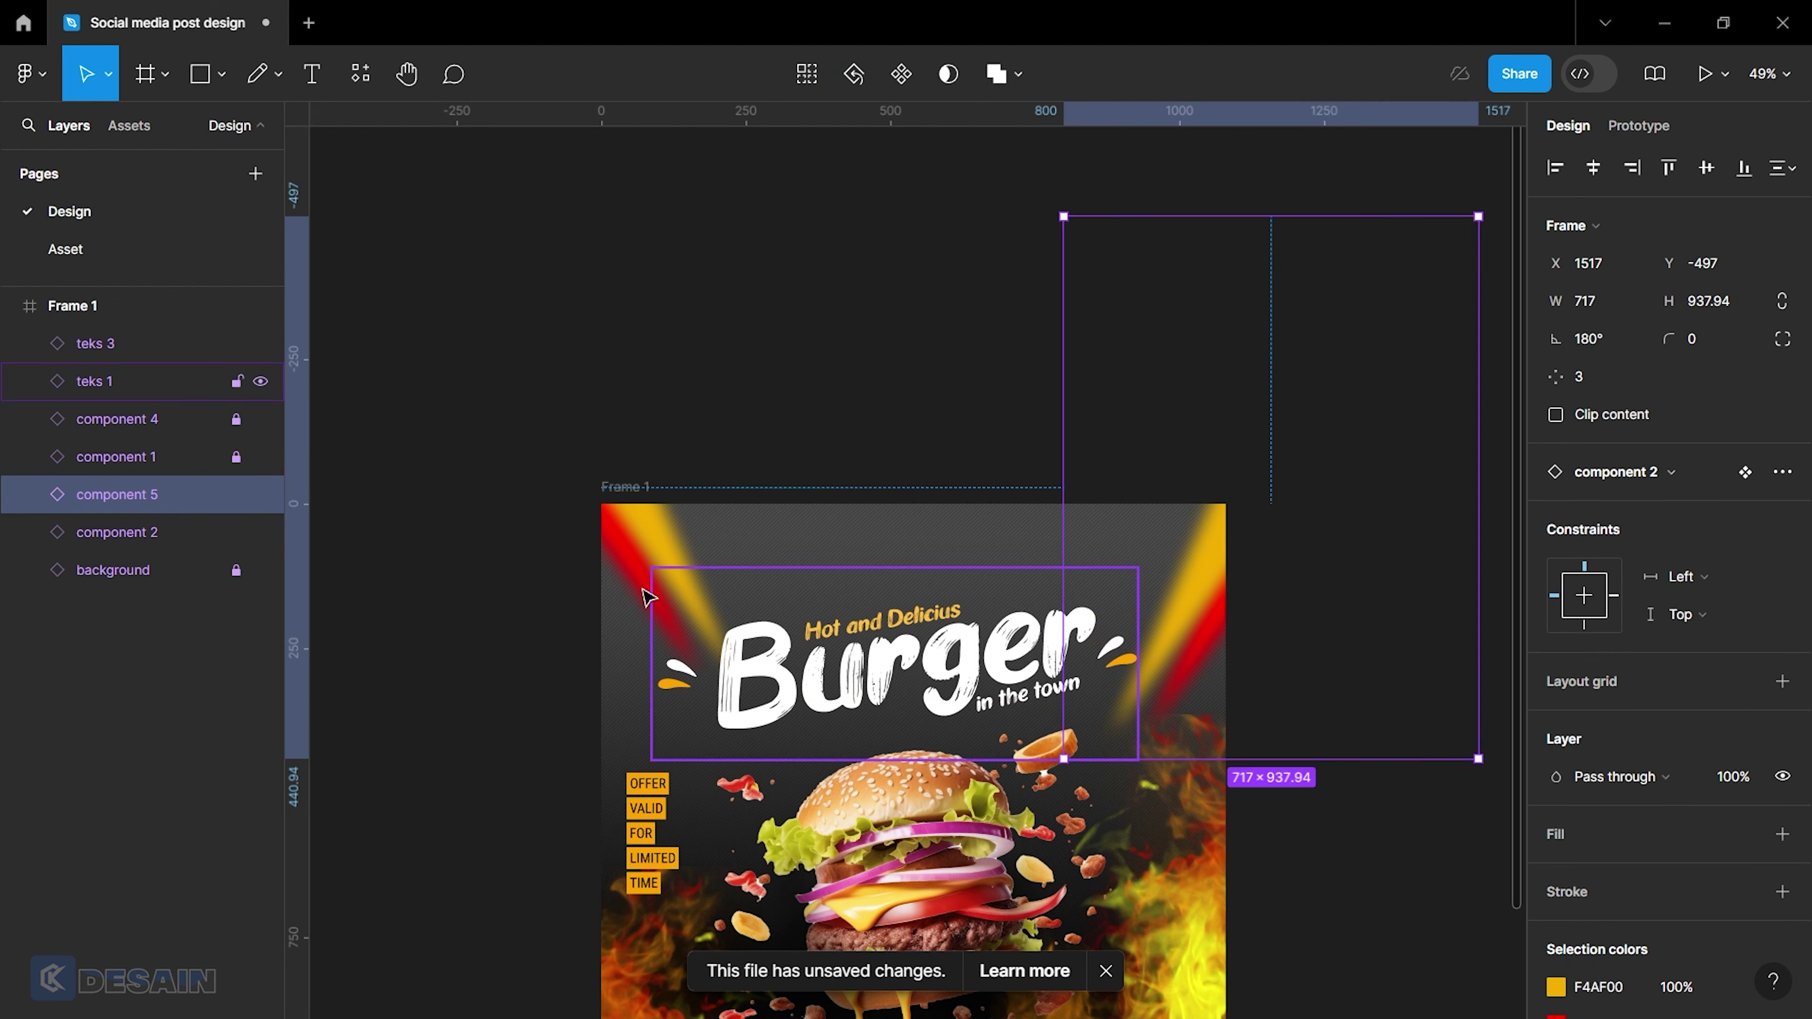
left_click(236, 495)
left_click(619, 589)
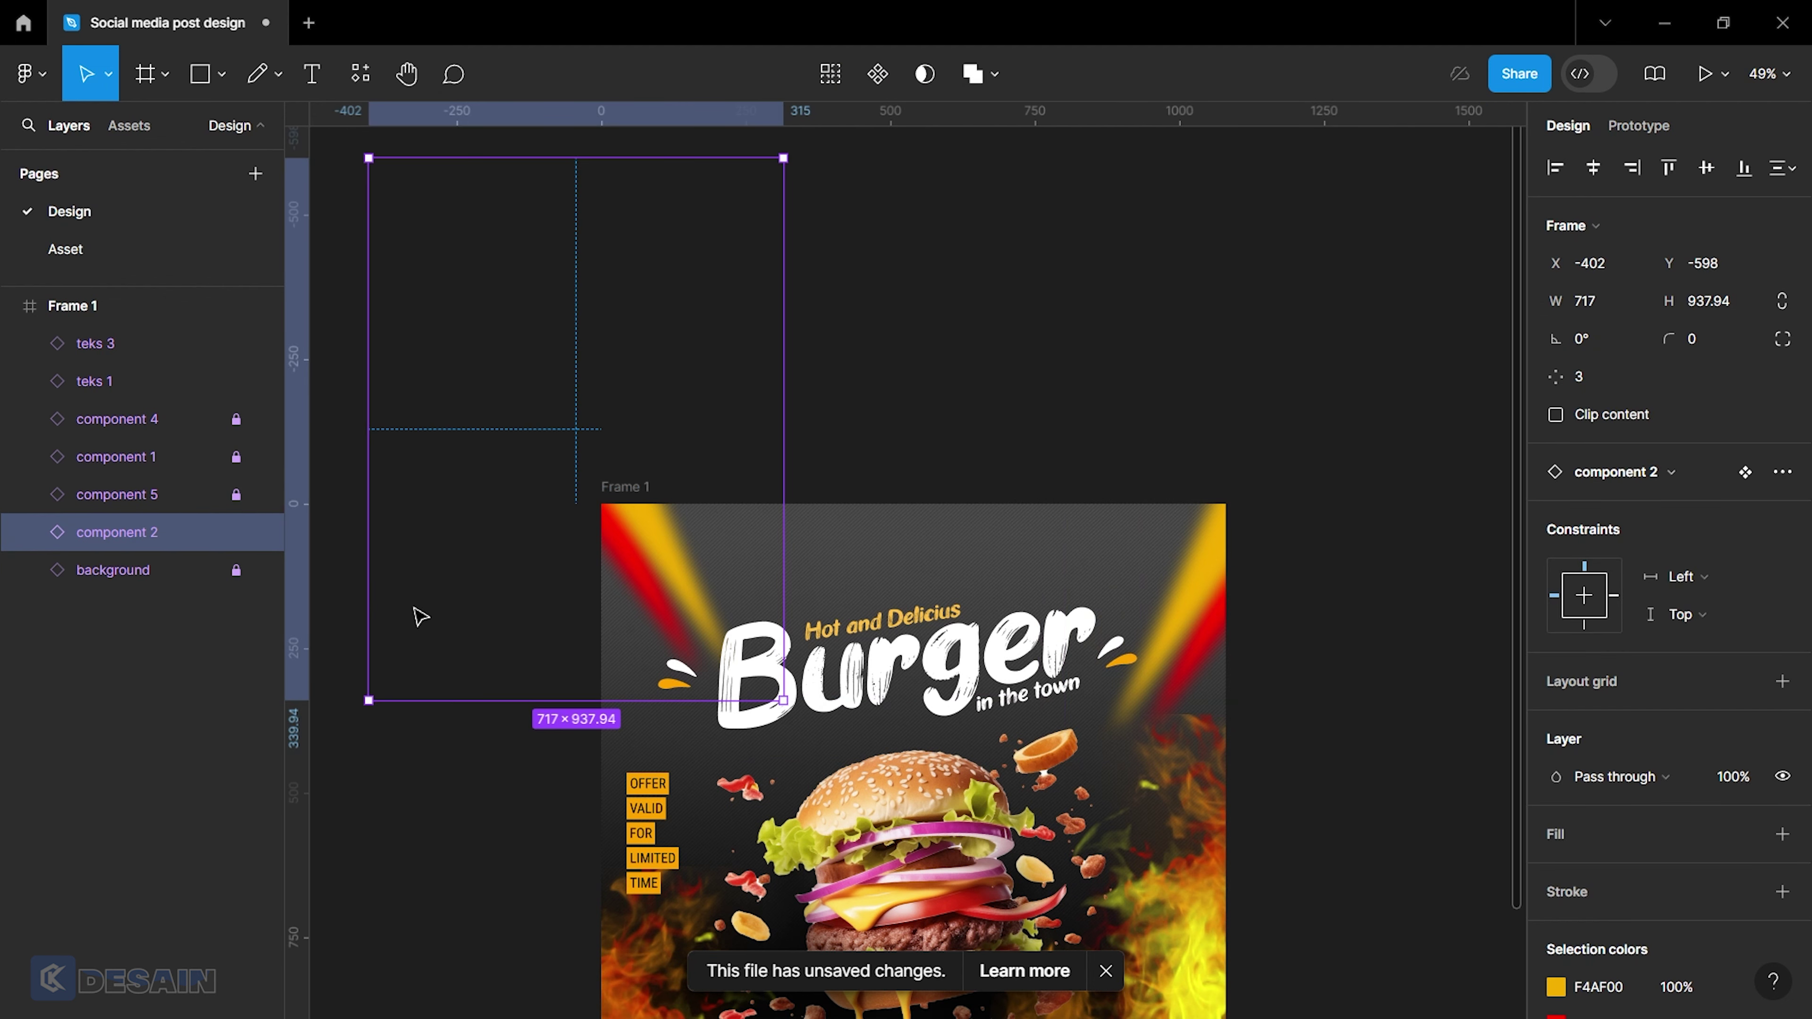
left_click(236, 533)
left_click(859, 468)
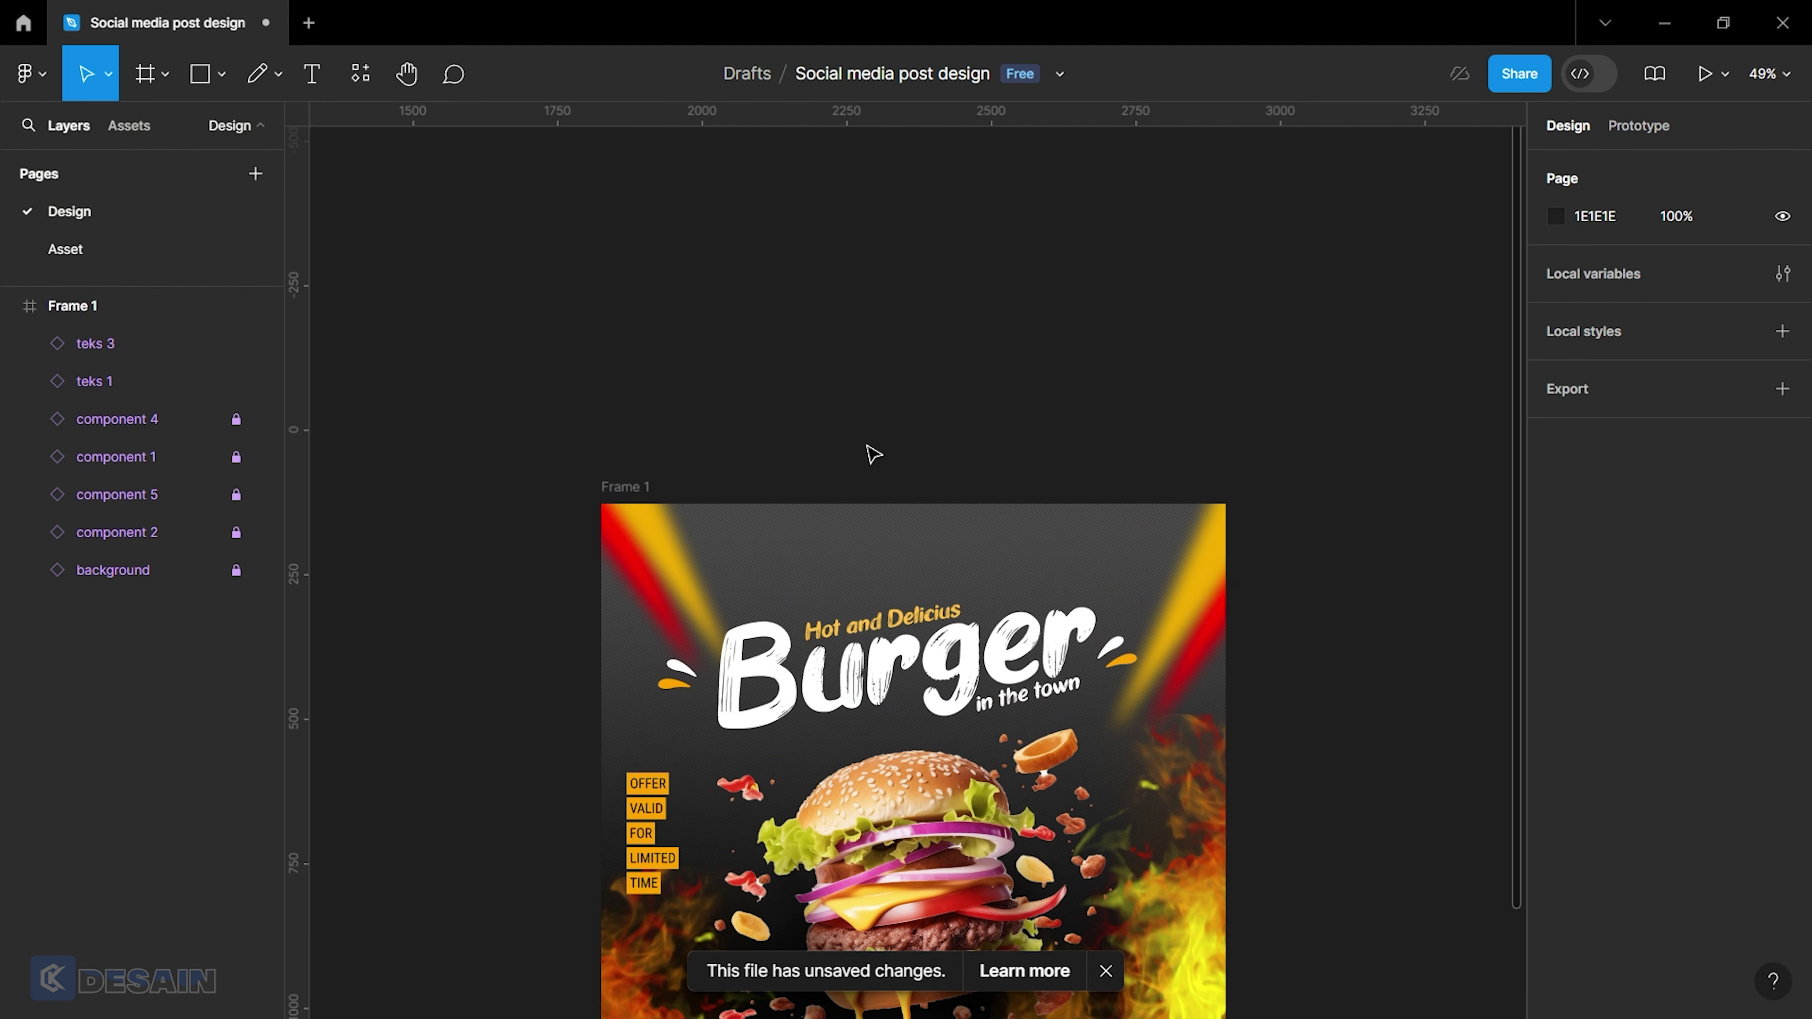
scroll(870, 457, "down", 3)
Place the teks 2 'SAVE UP TO 50%' badge on the poster's right, resized to about 178×123.
scroll(913, 461, "down", 5)
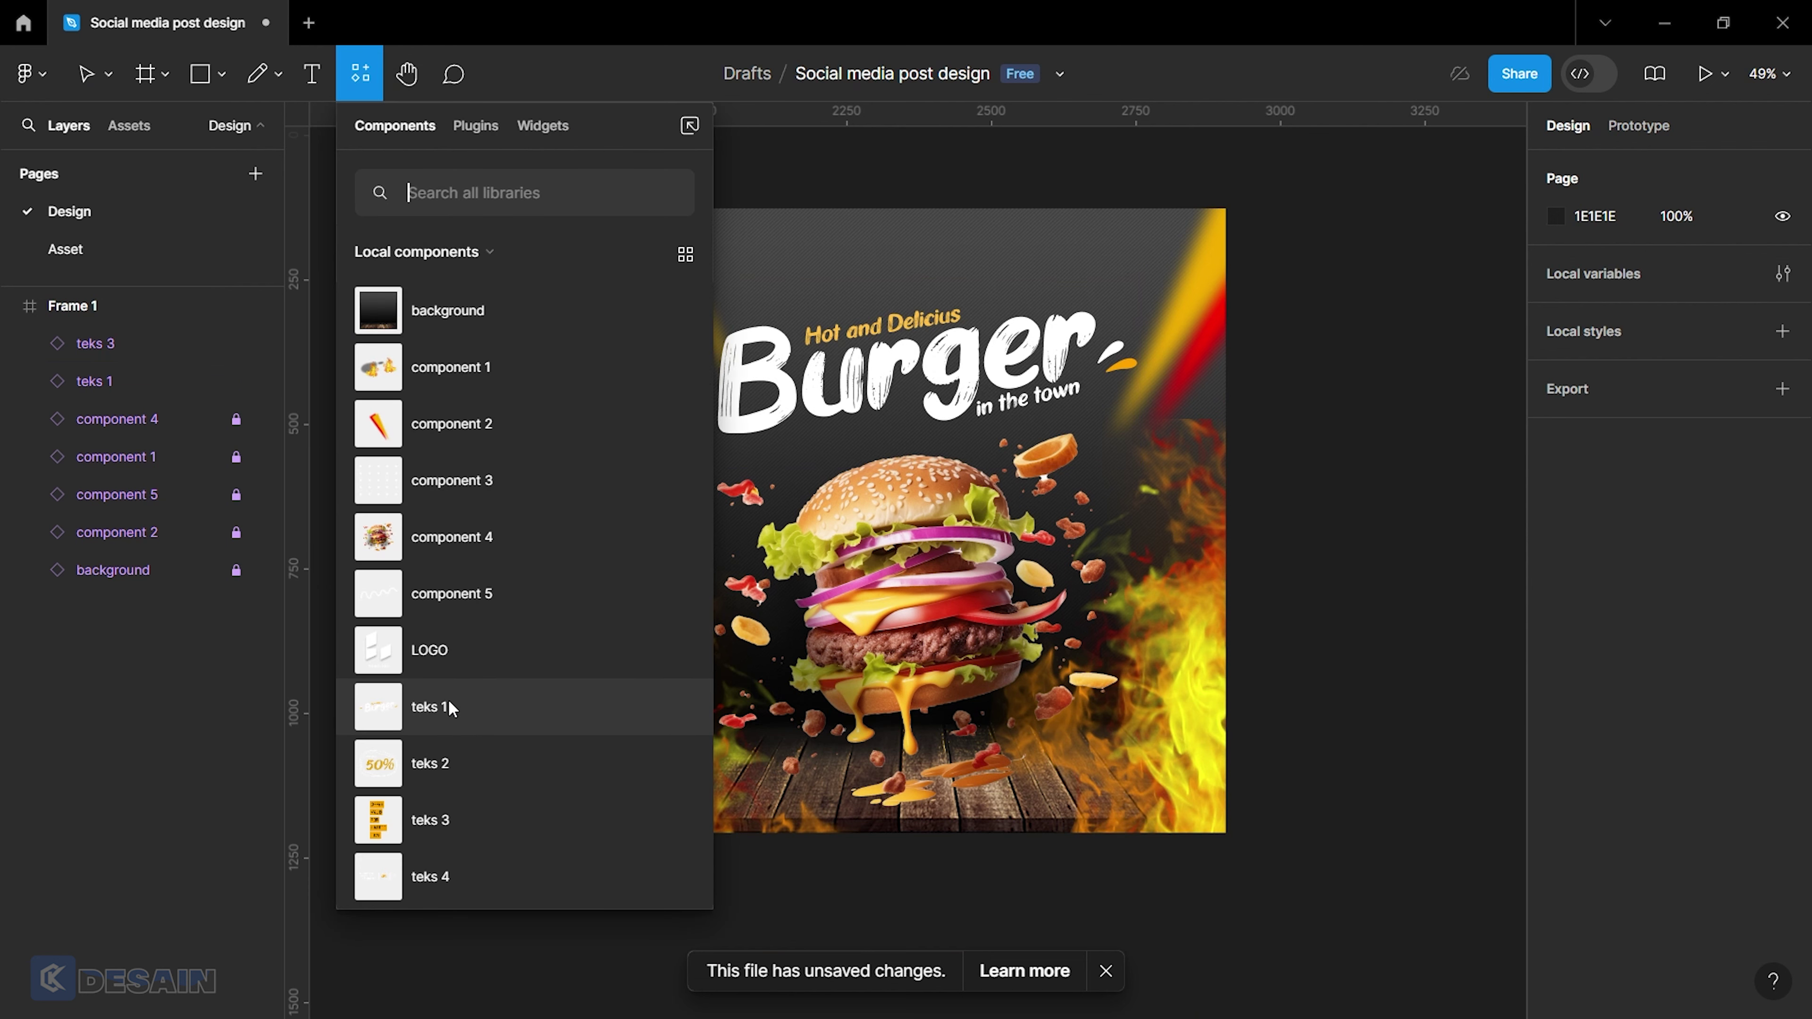
left_click_drag(451, 708, 1006, 628)
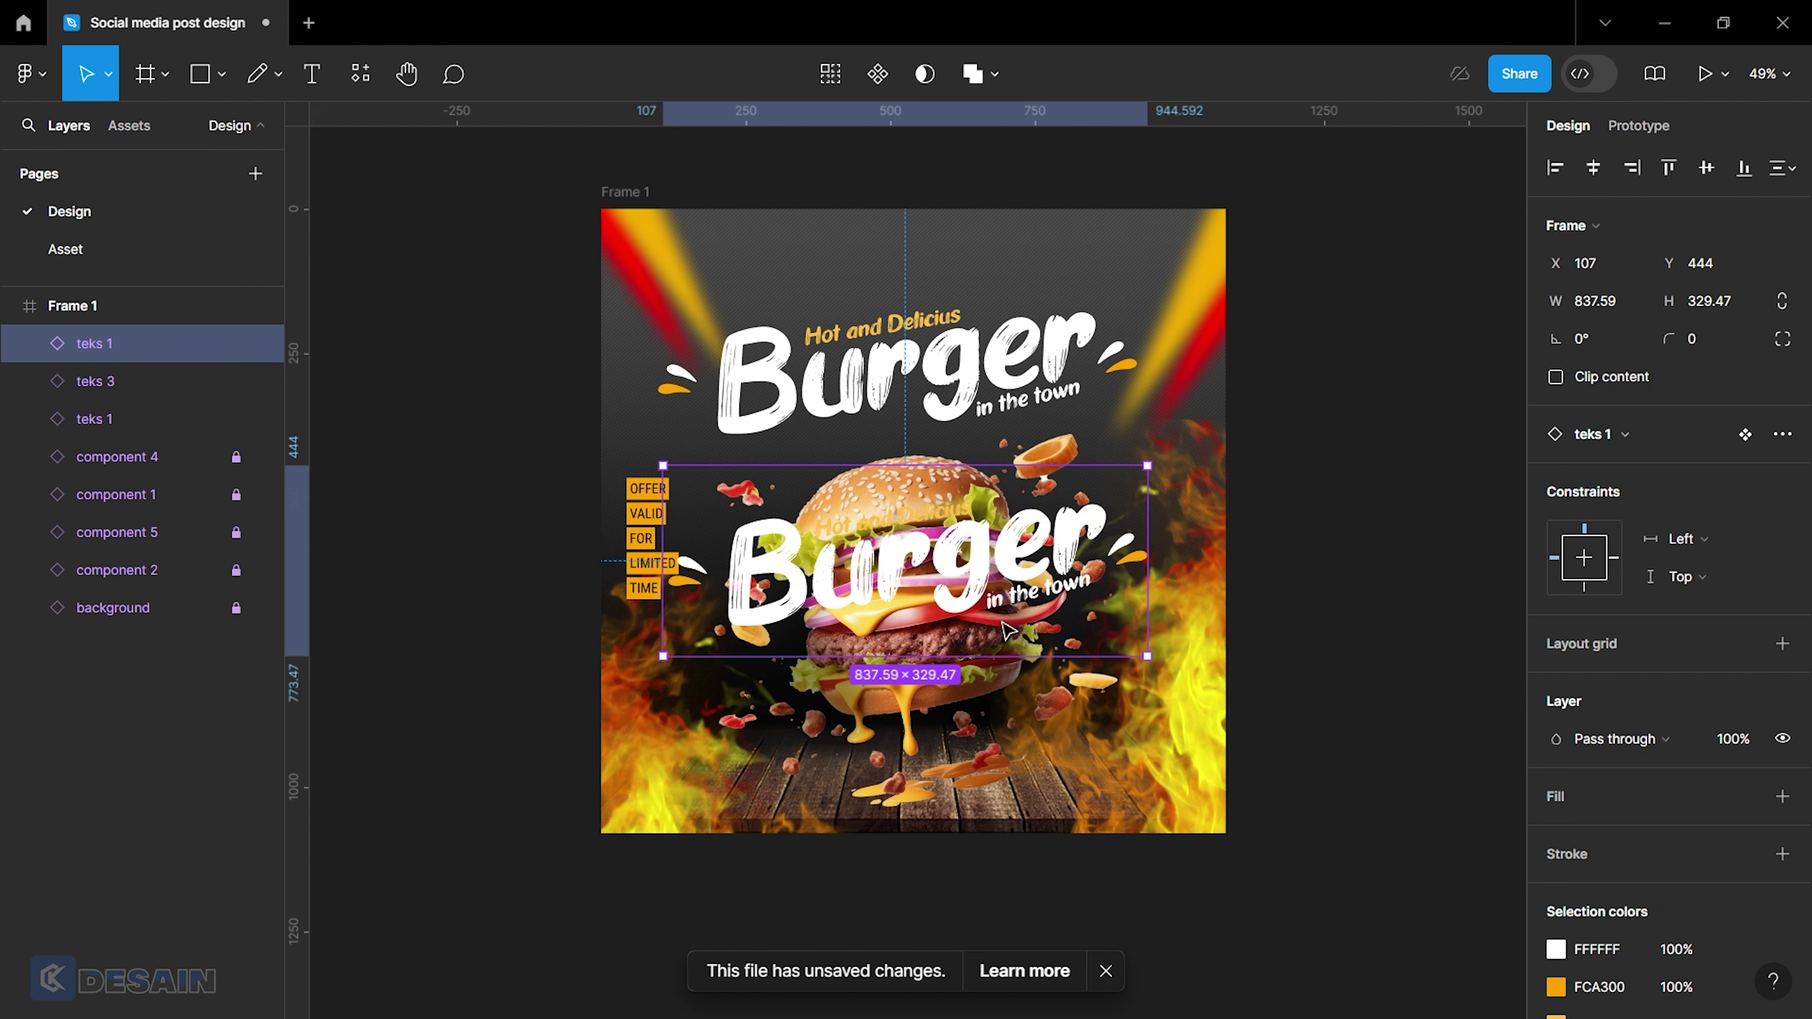
key("ctrl+z")
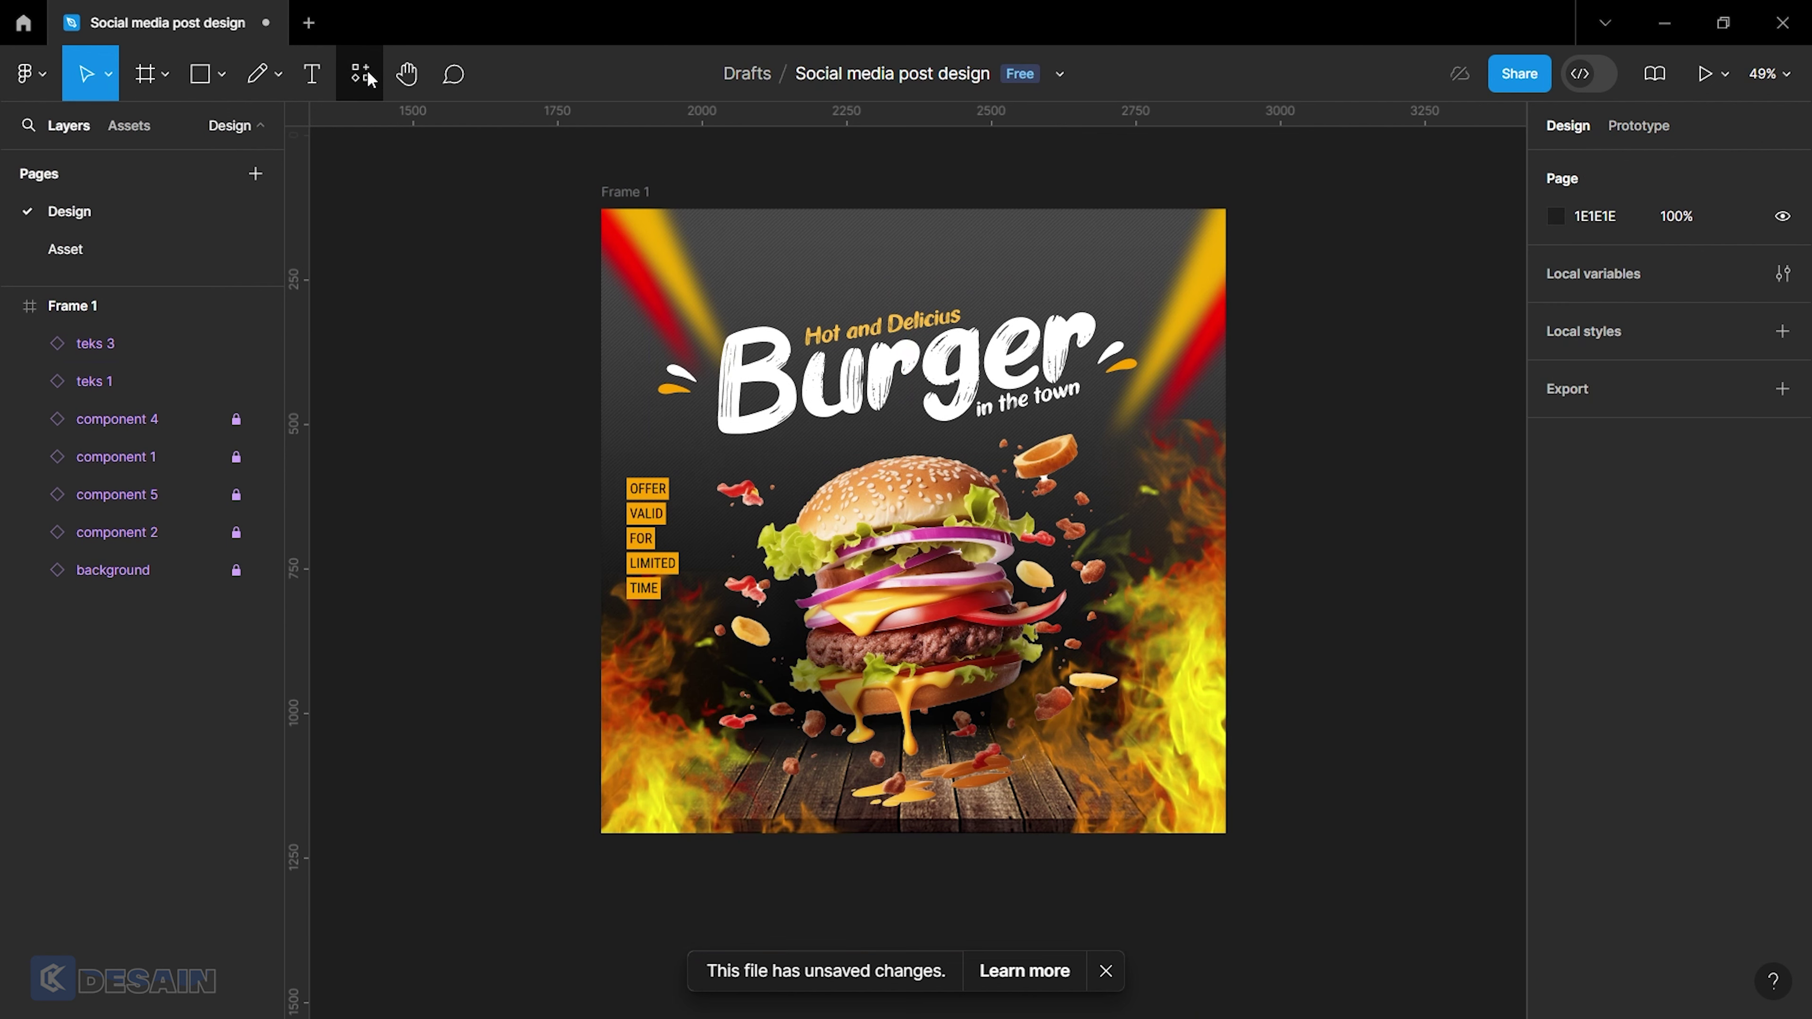
left_click(360, 74)
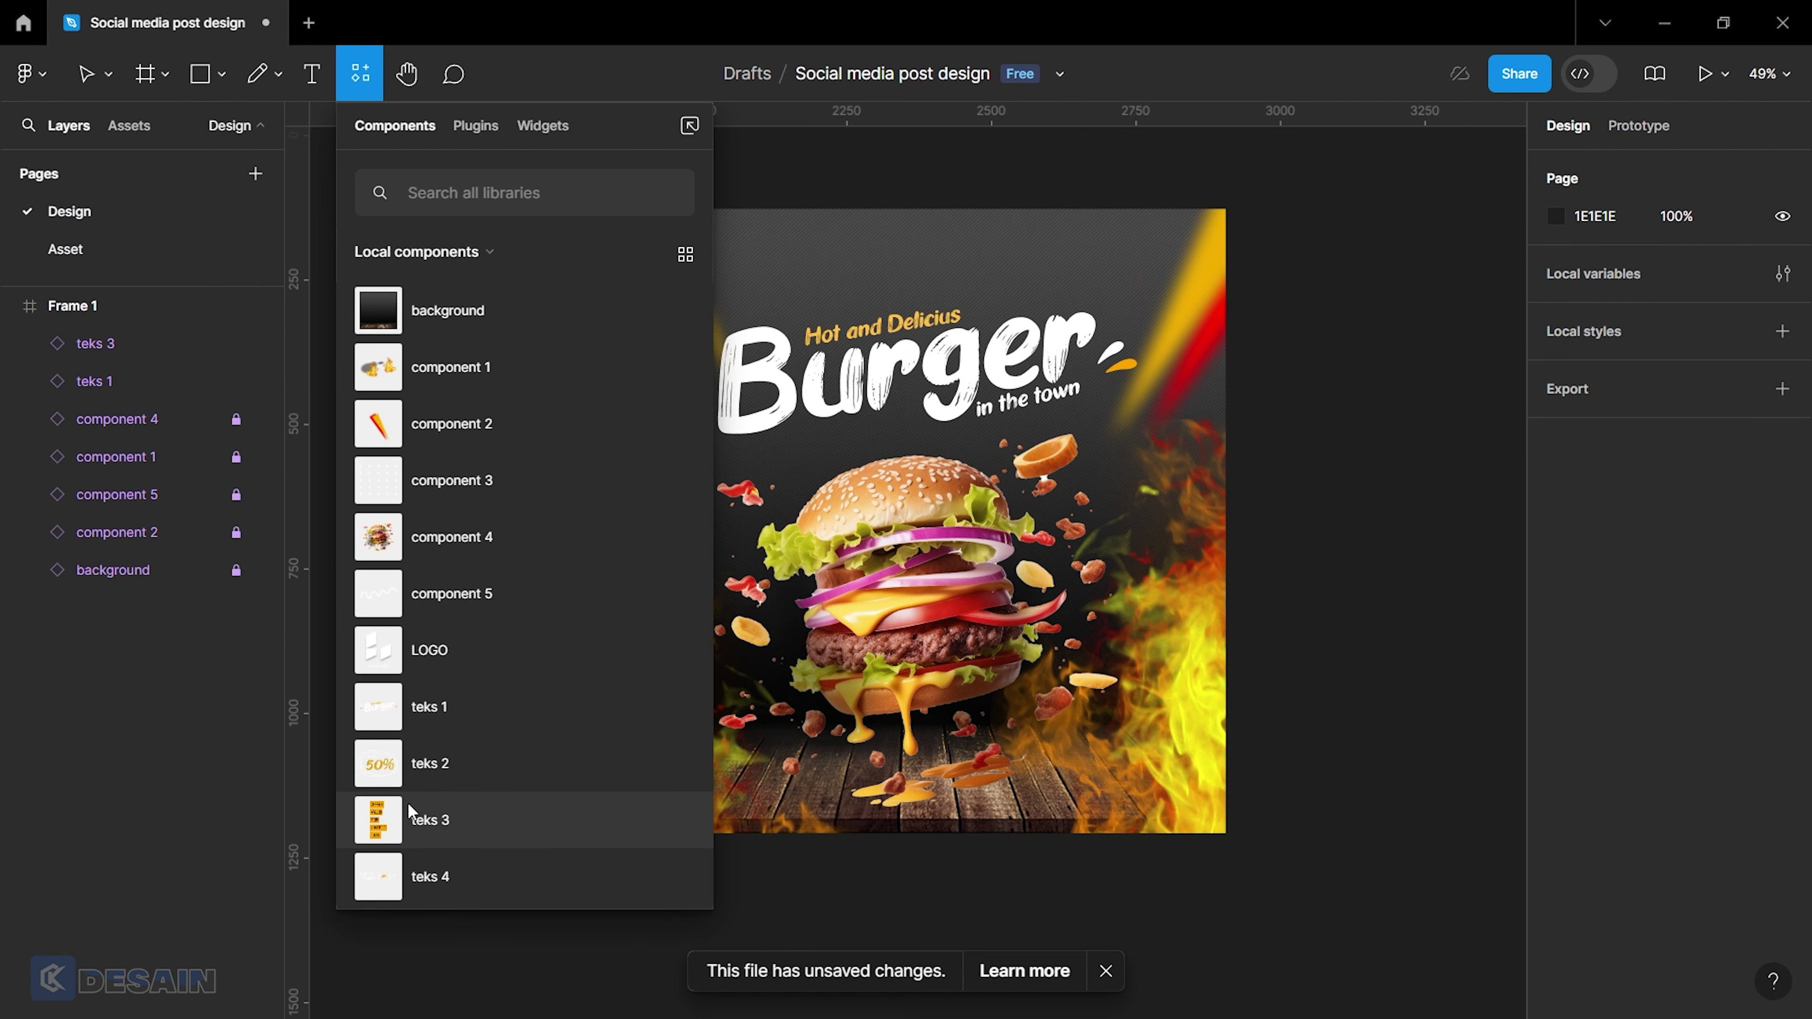
mouse_move(433, 782)
left_mouse_down()
mouse_move(1002, 612)
mouse_move(1176, 516)
left_mouse_up()
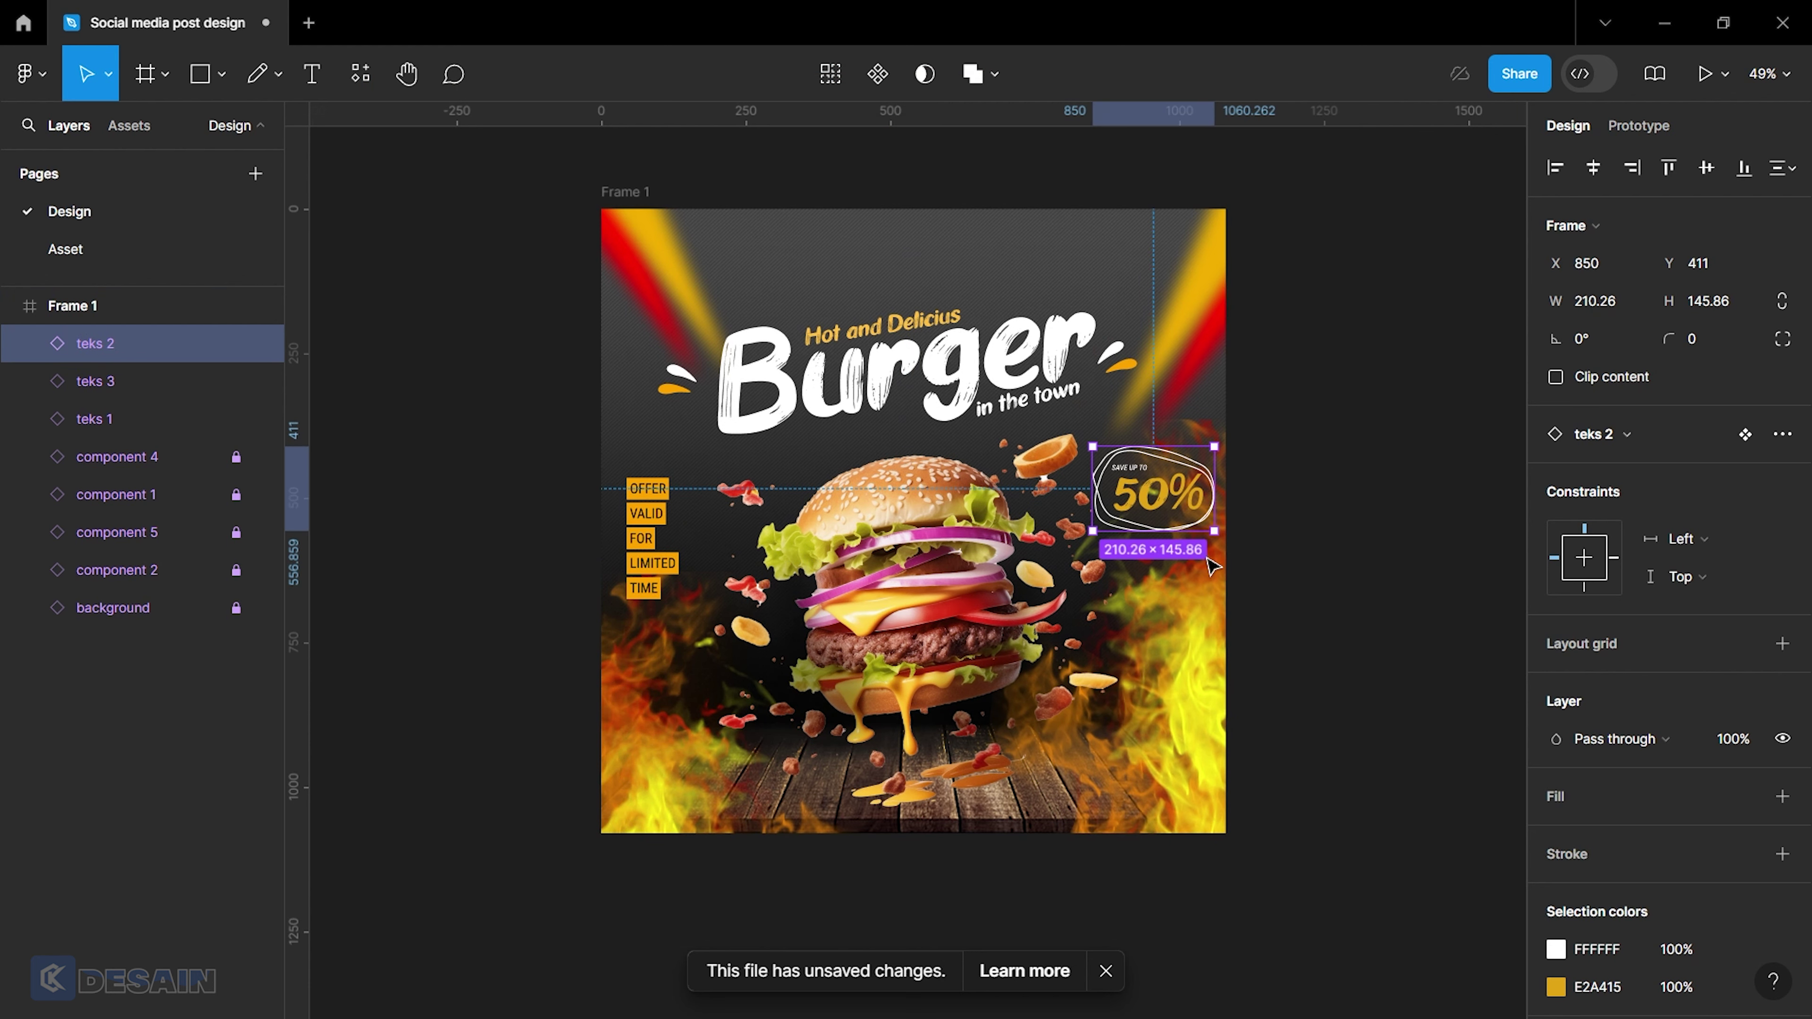
scroll(1201, 531, "up", 2)
left_click_drag(1215, 651, 1182, 610)
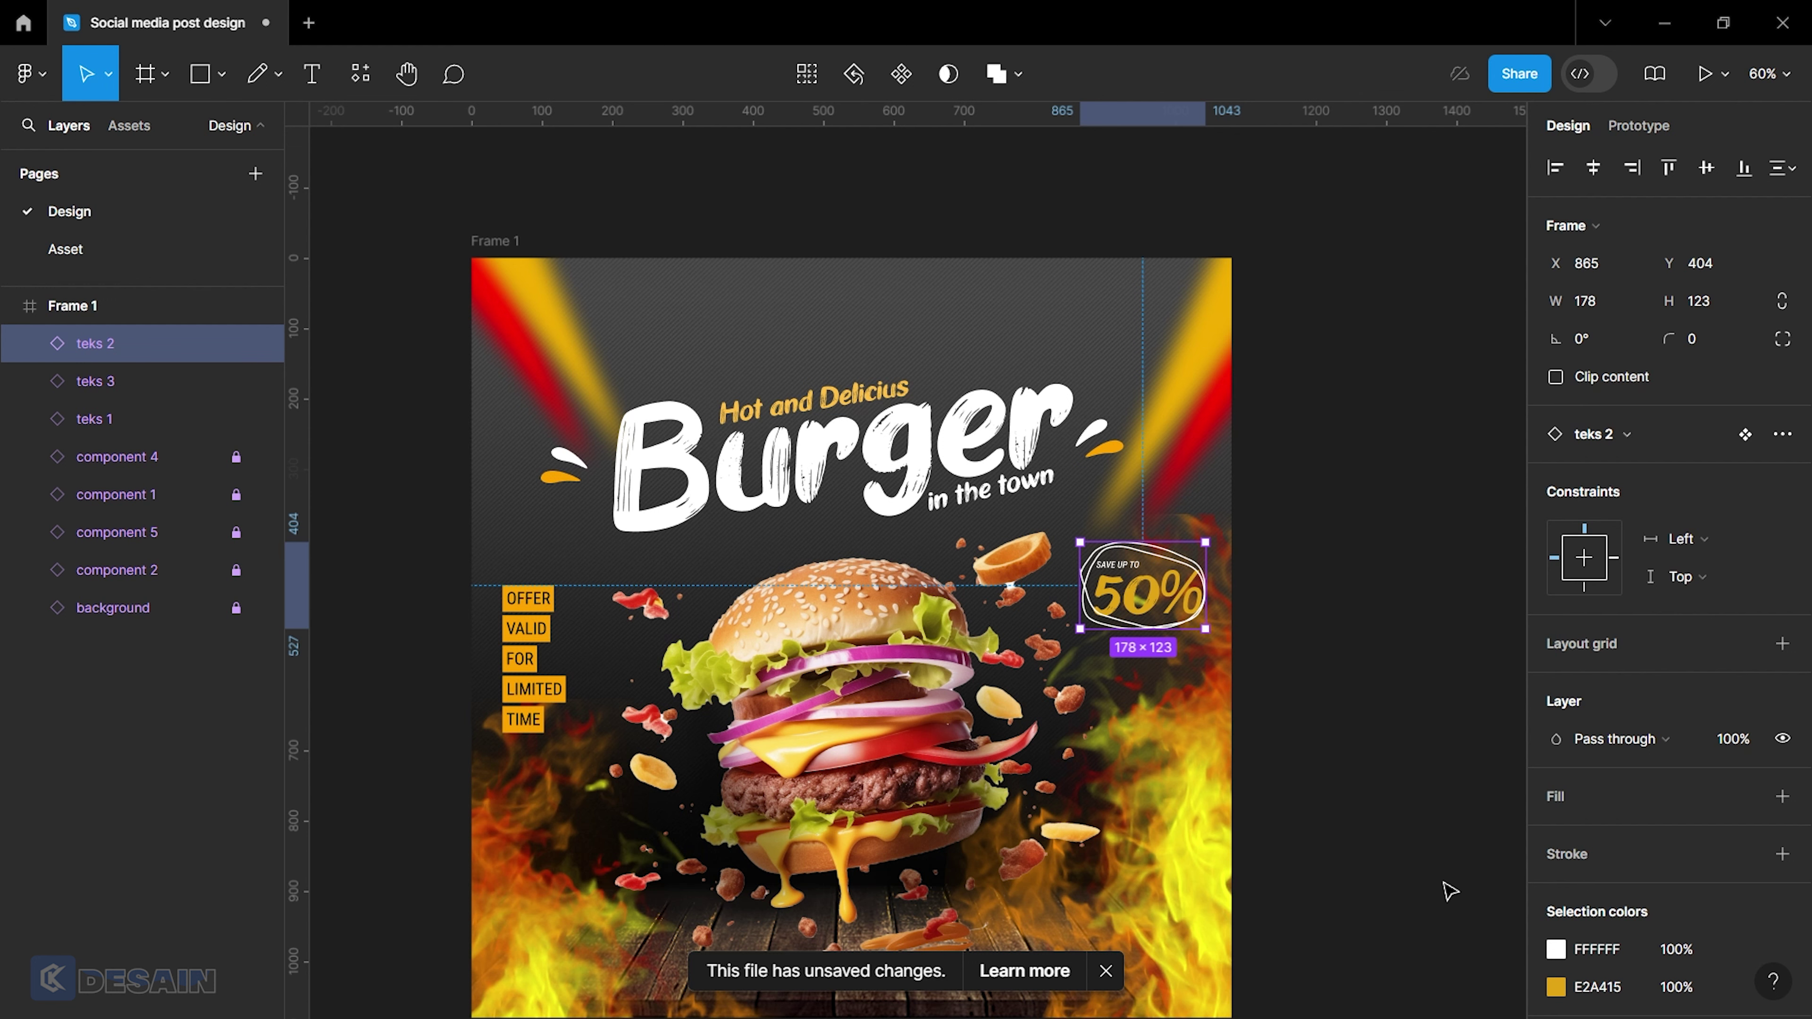
scroll(966, 733, "down", 3)
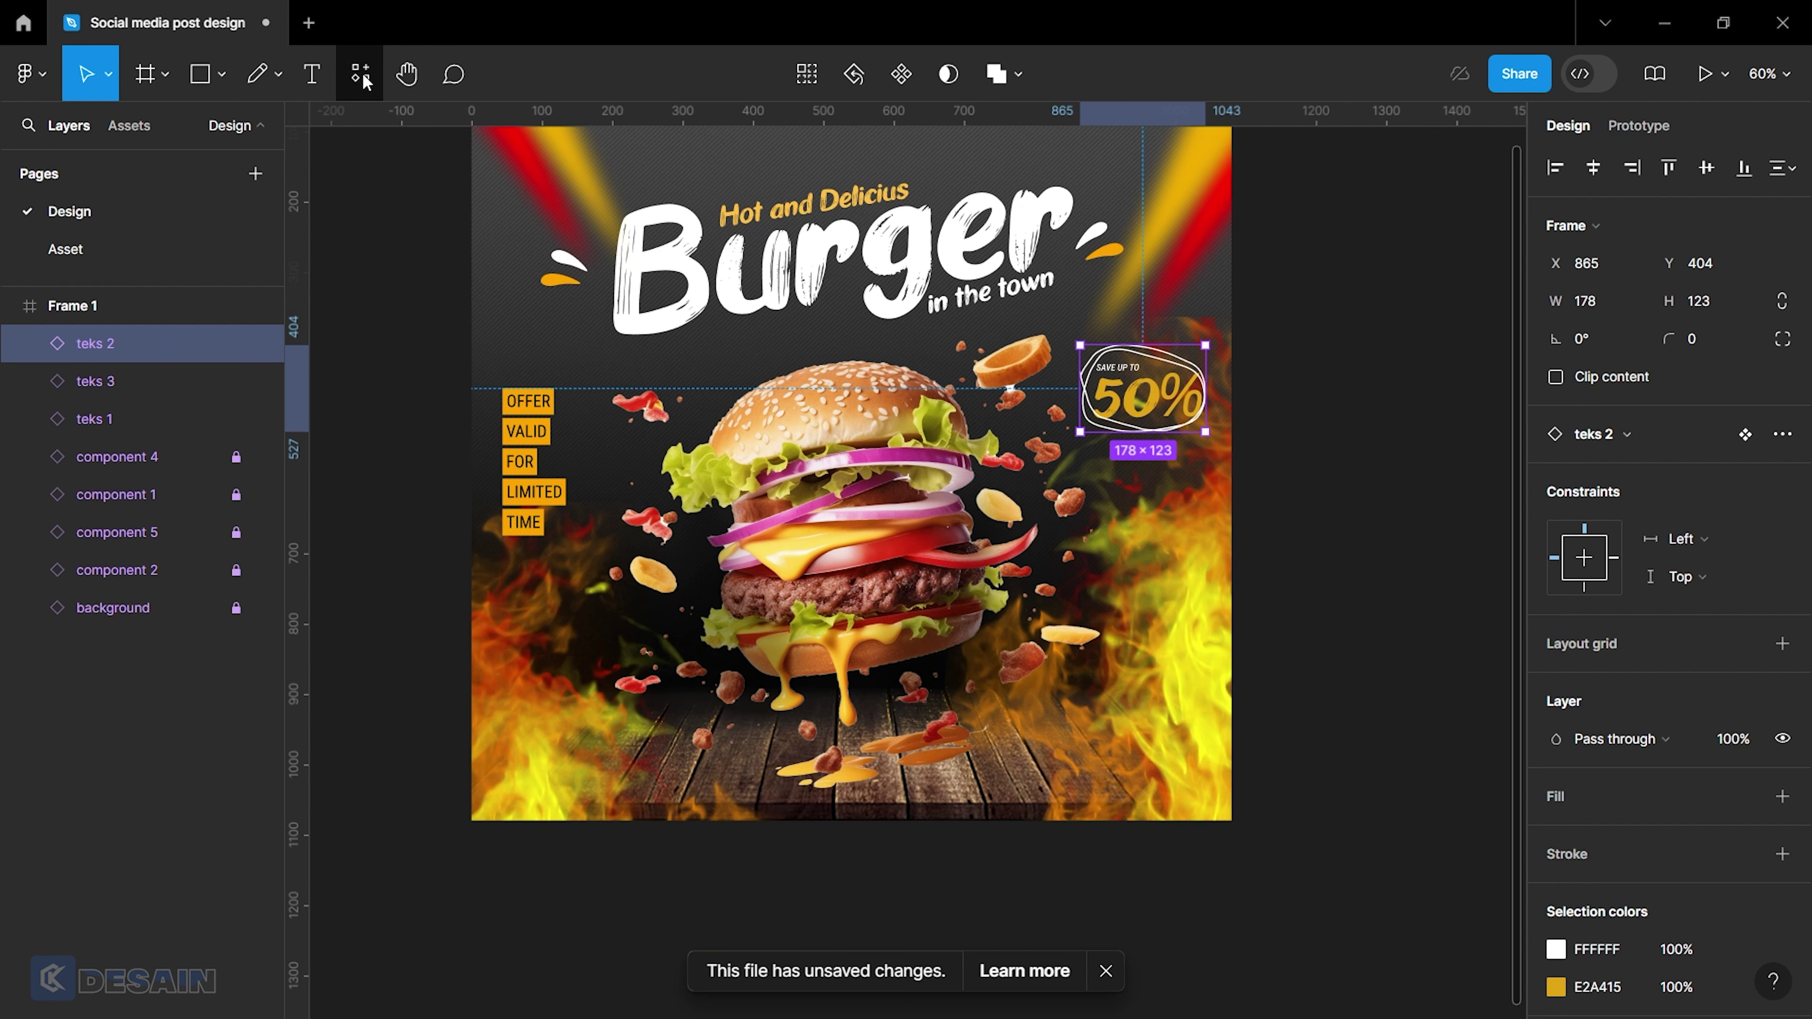
Insert the teks 4 'STAY HOME & CALL US FOR DELIVERY' bar at the poster's bottom centre.
left_click(359, 73)
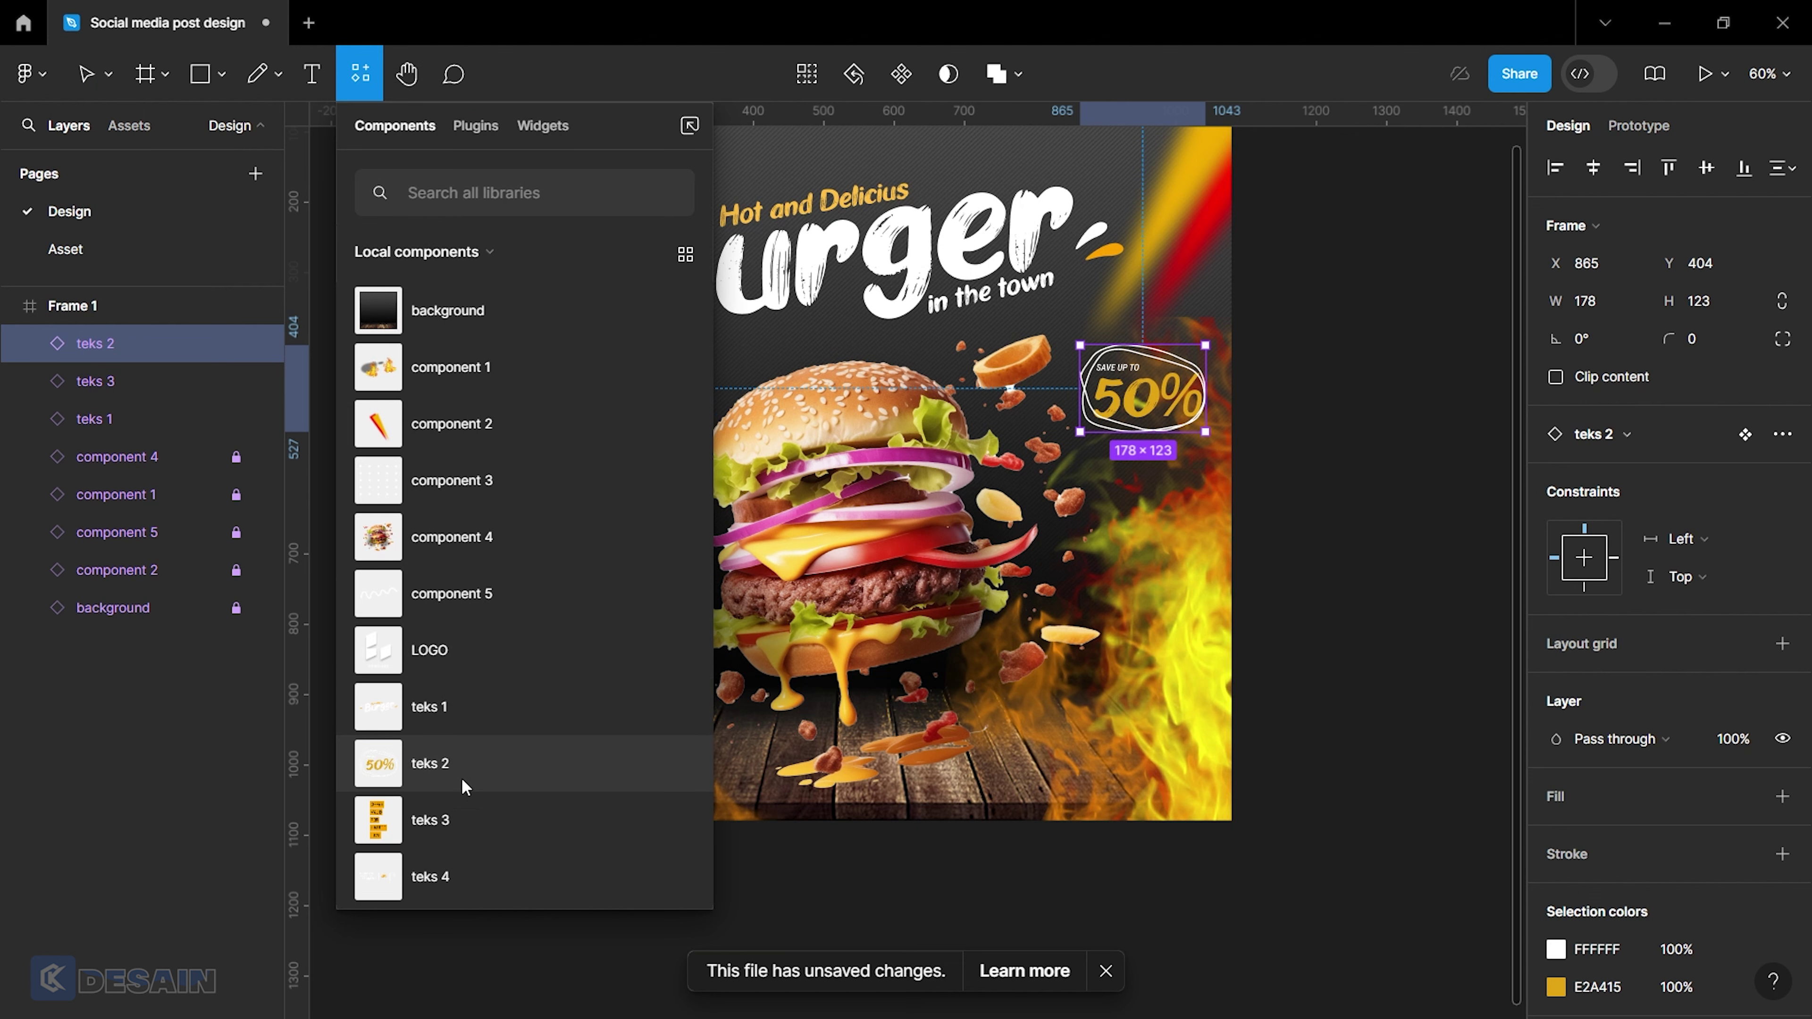
left_click(435, 872)
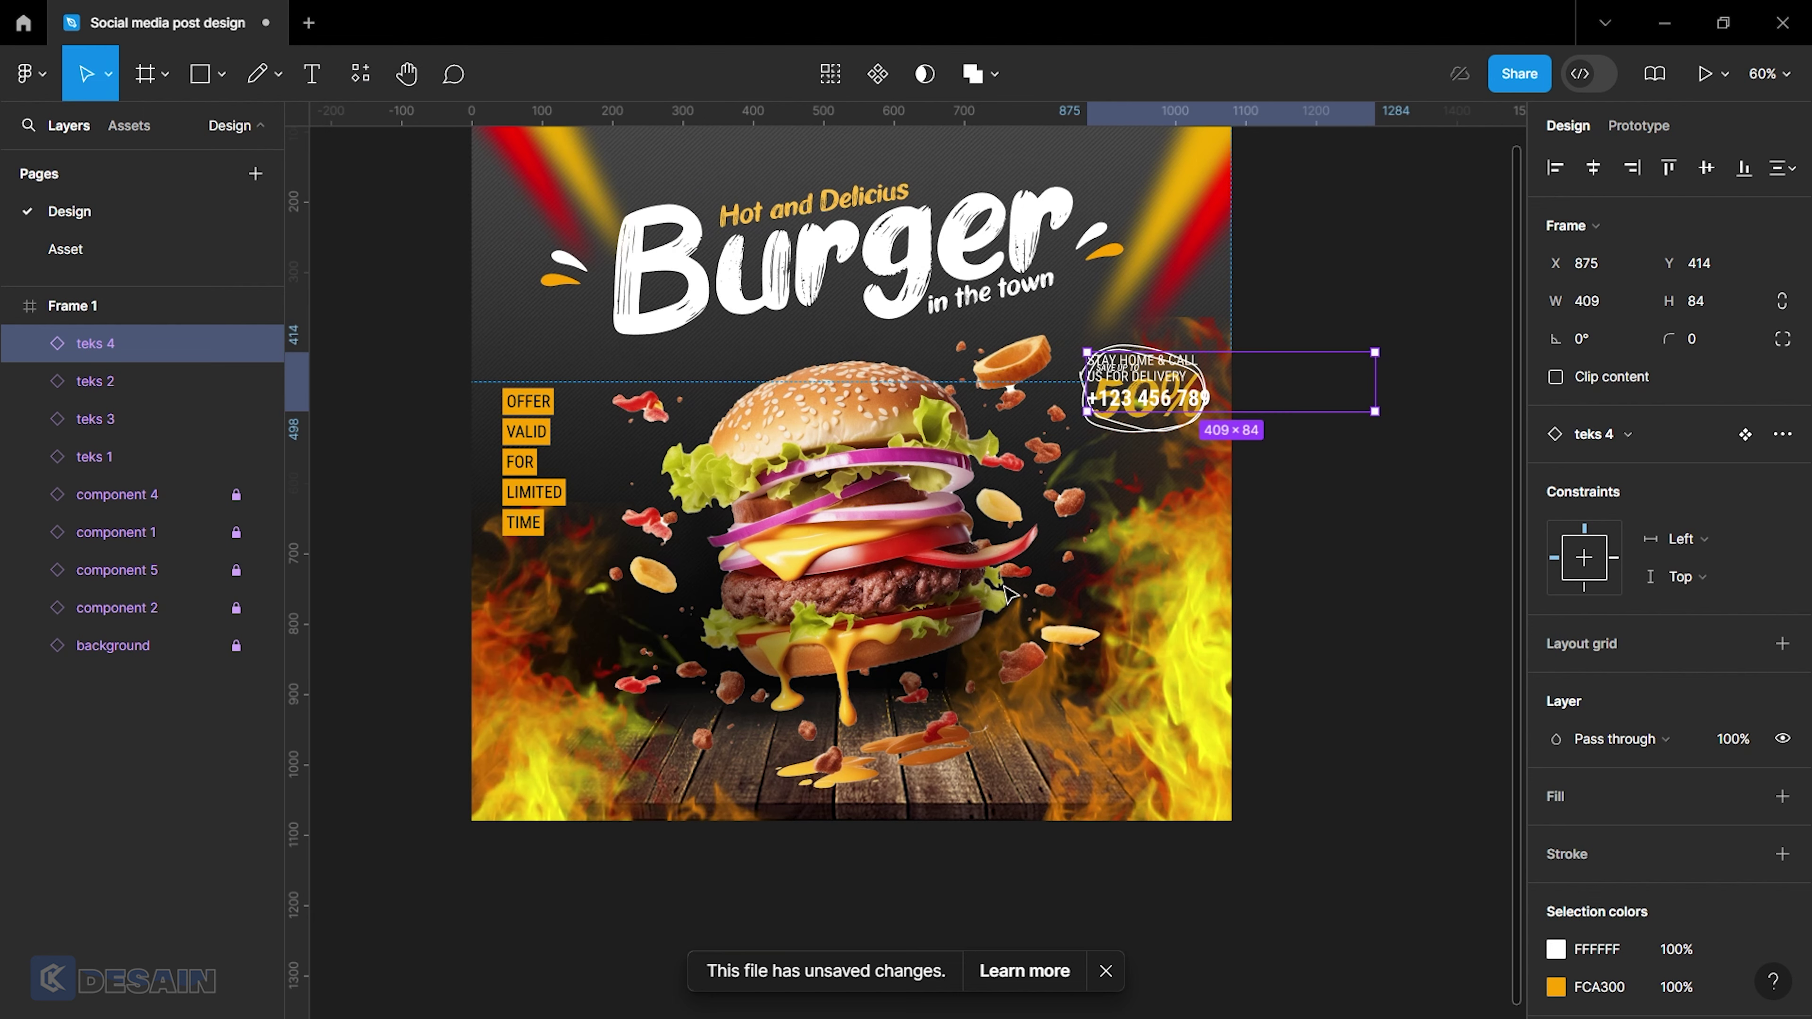
mouse_move(1177, 391)
left_mouse_down()
mouse_move(789, 794)
mouse_move(774, 759)
mouse_move(800, 769)
left_mouse_up()
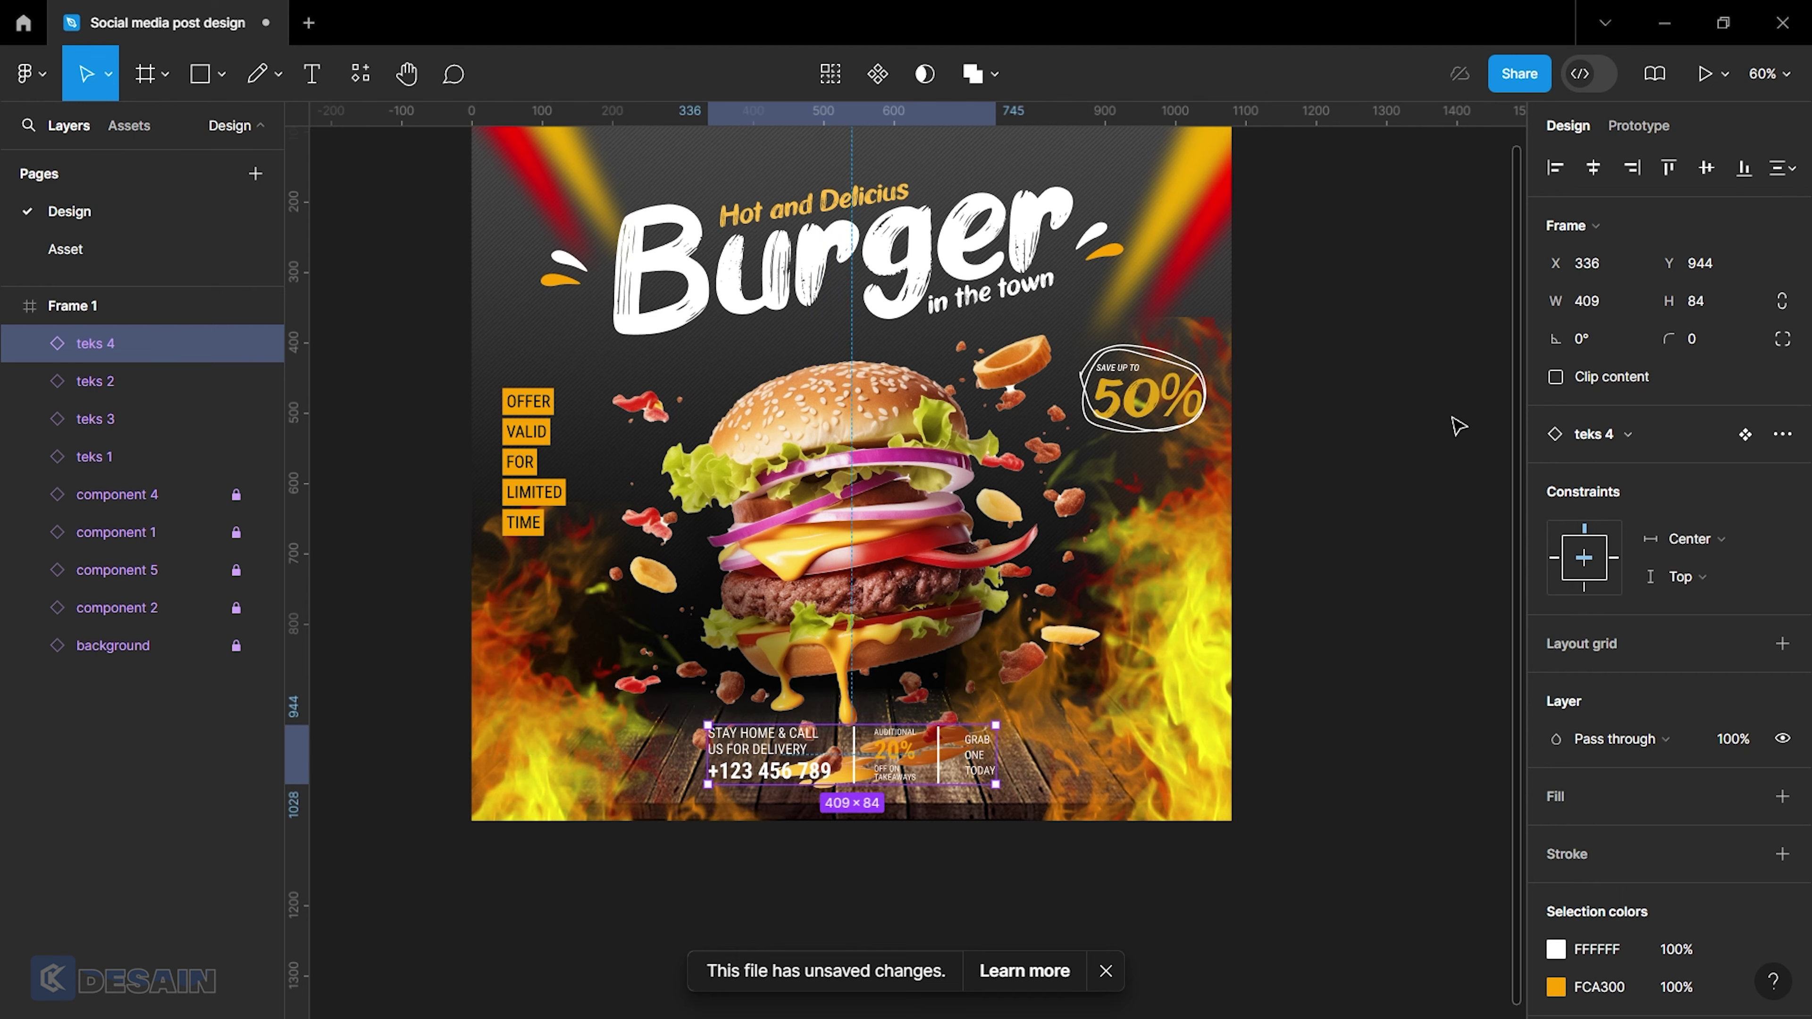
left_click(1448, 432)
scroll(1325, 553, "down", 2)
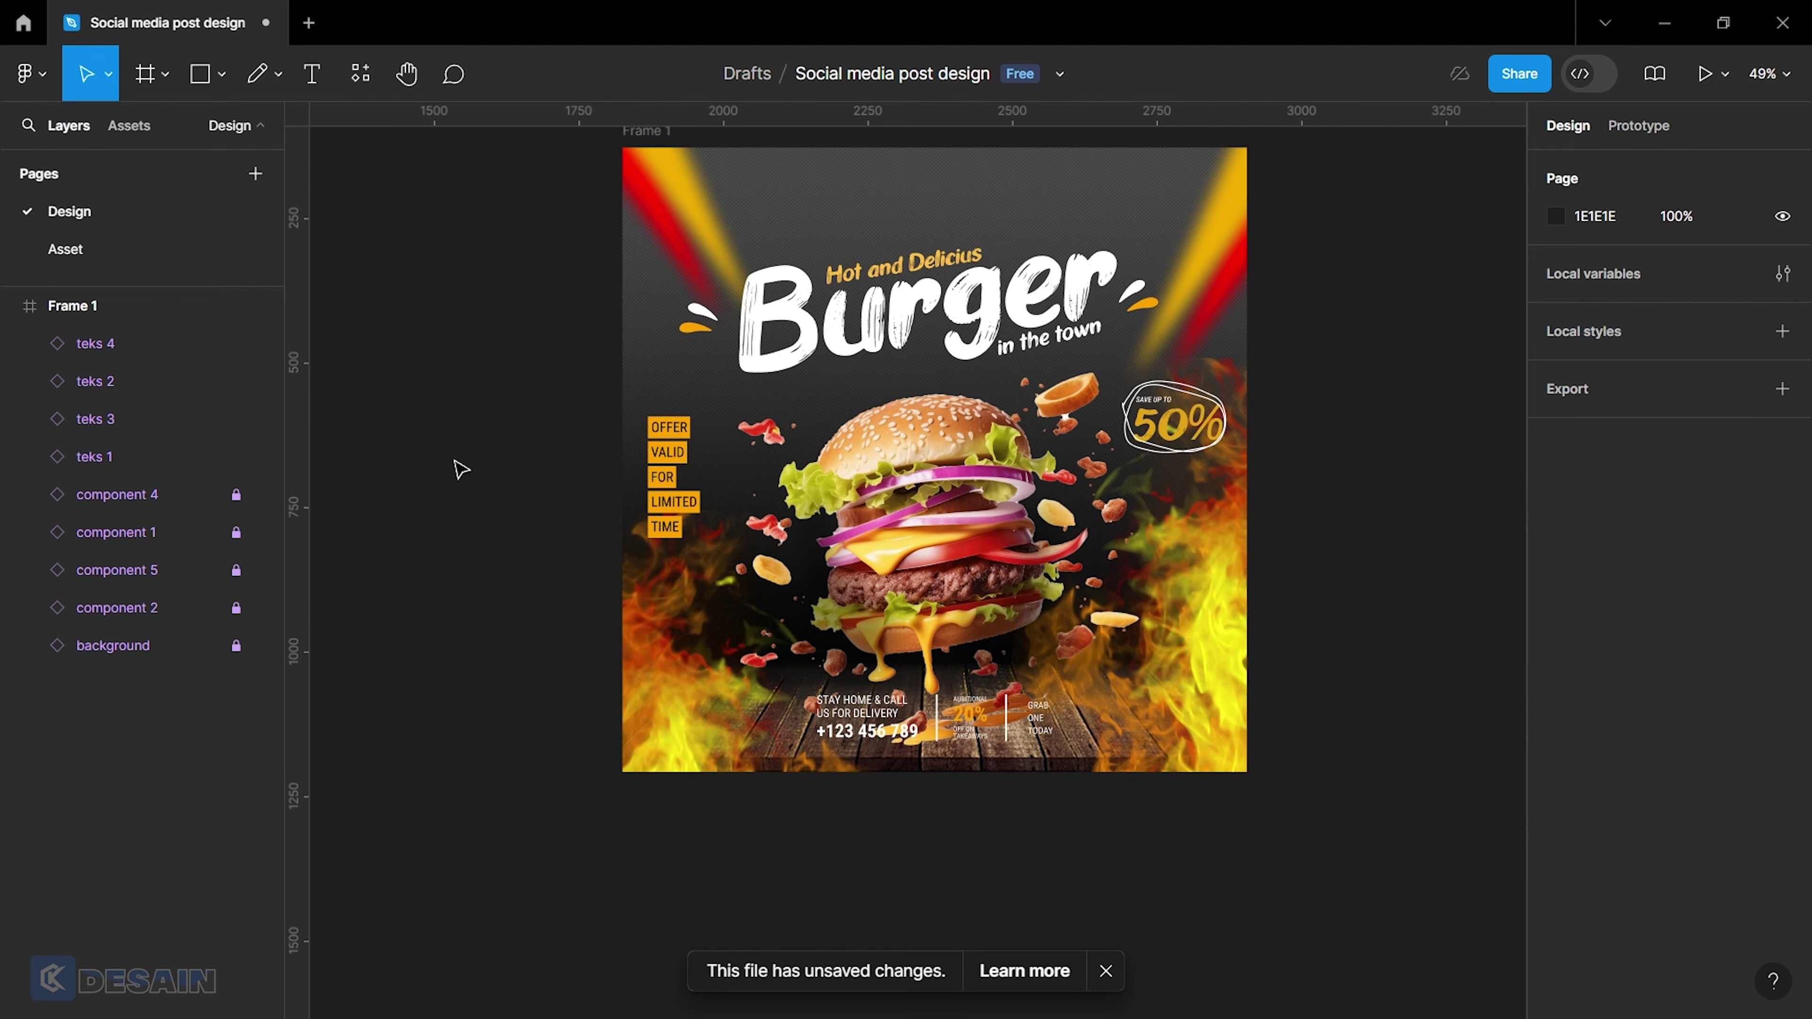
scroll(462, 469, "up", 3)
Draw a 1080×1080 rectangle at the frame's top-left corner.
left_click(200, 73)
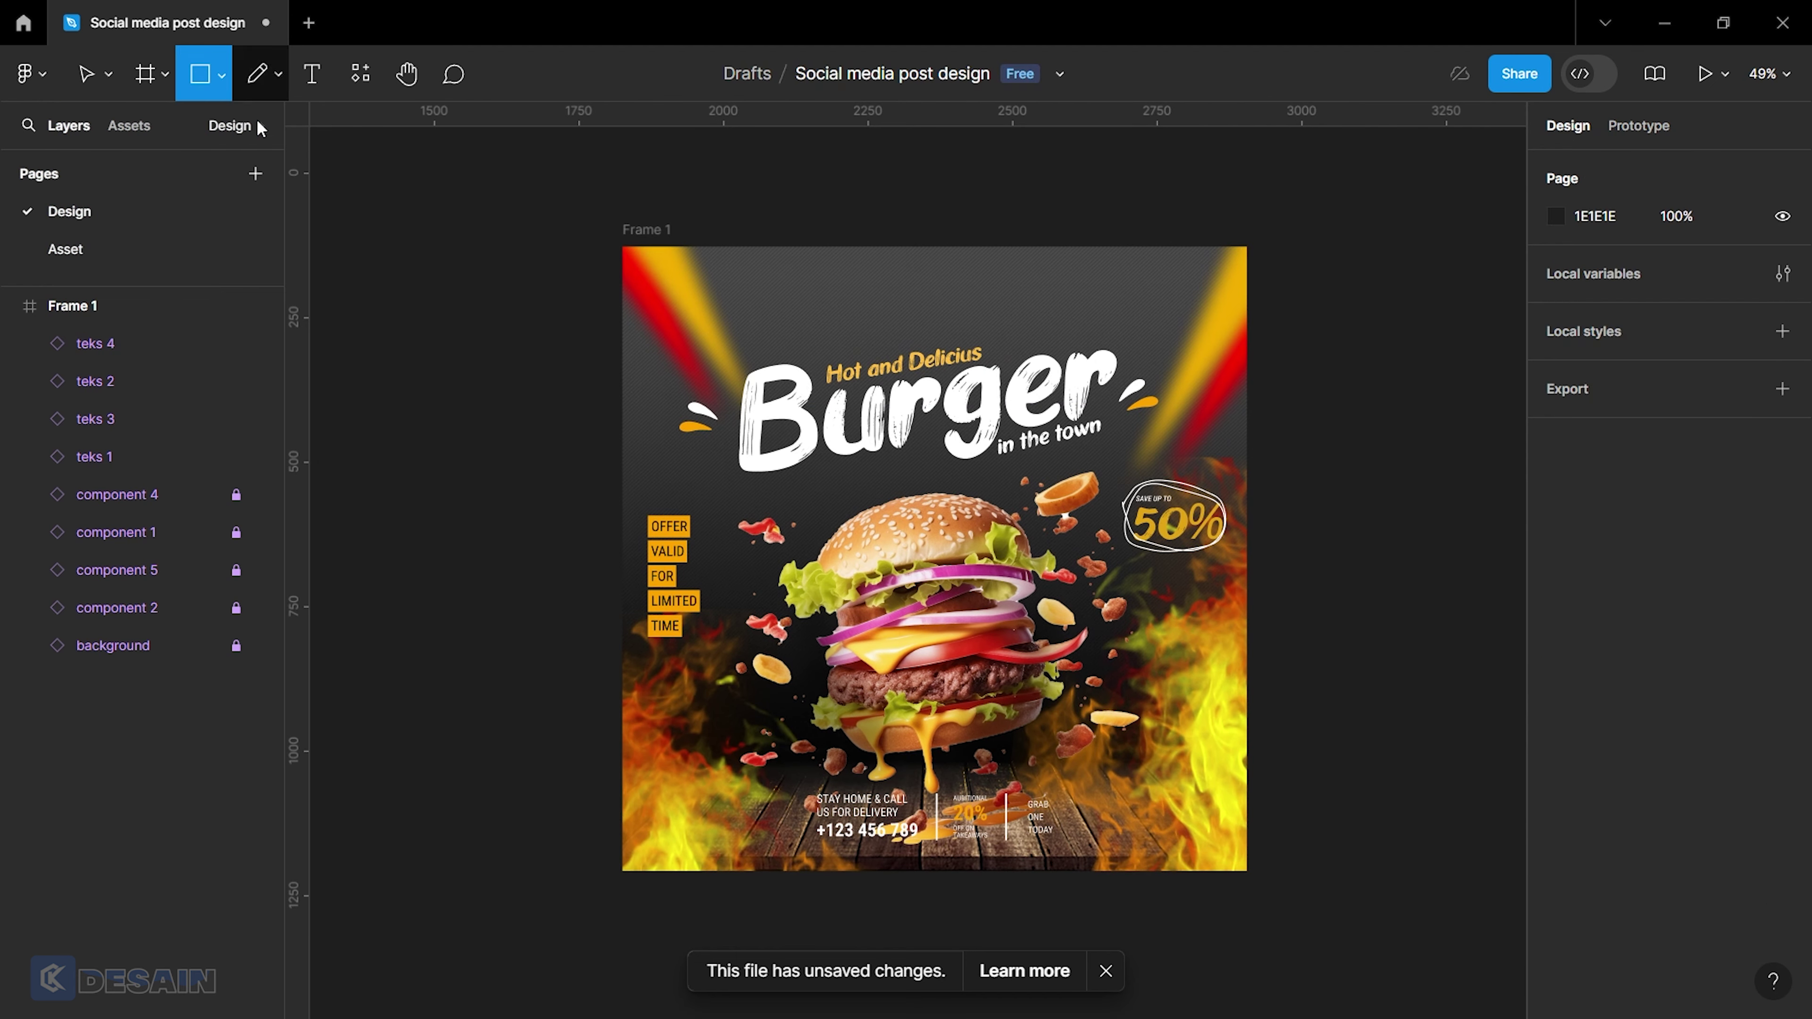
left_click(674, 306)
left_click_drag(674, 307, 651, 284)
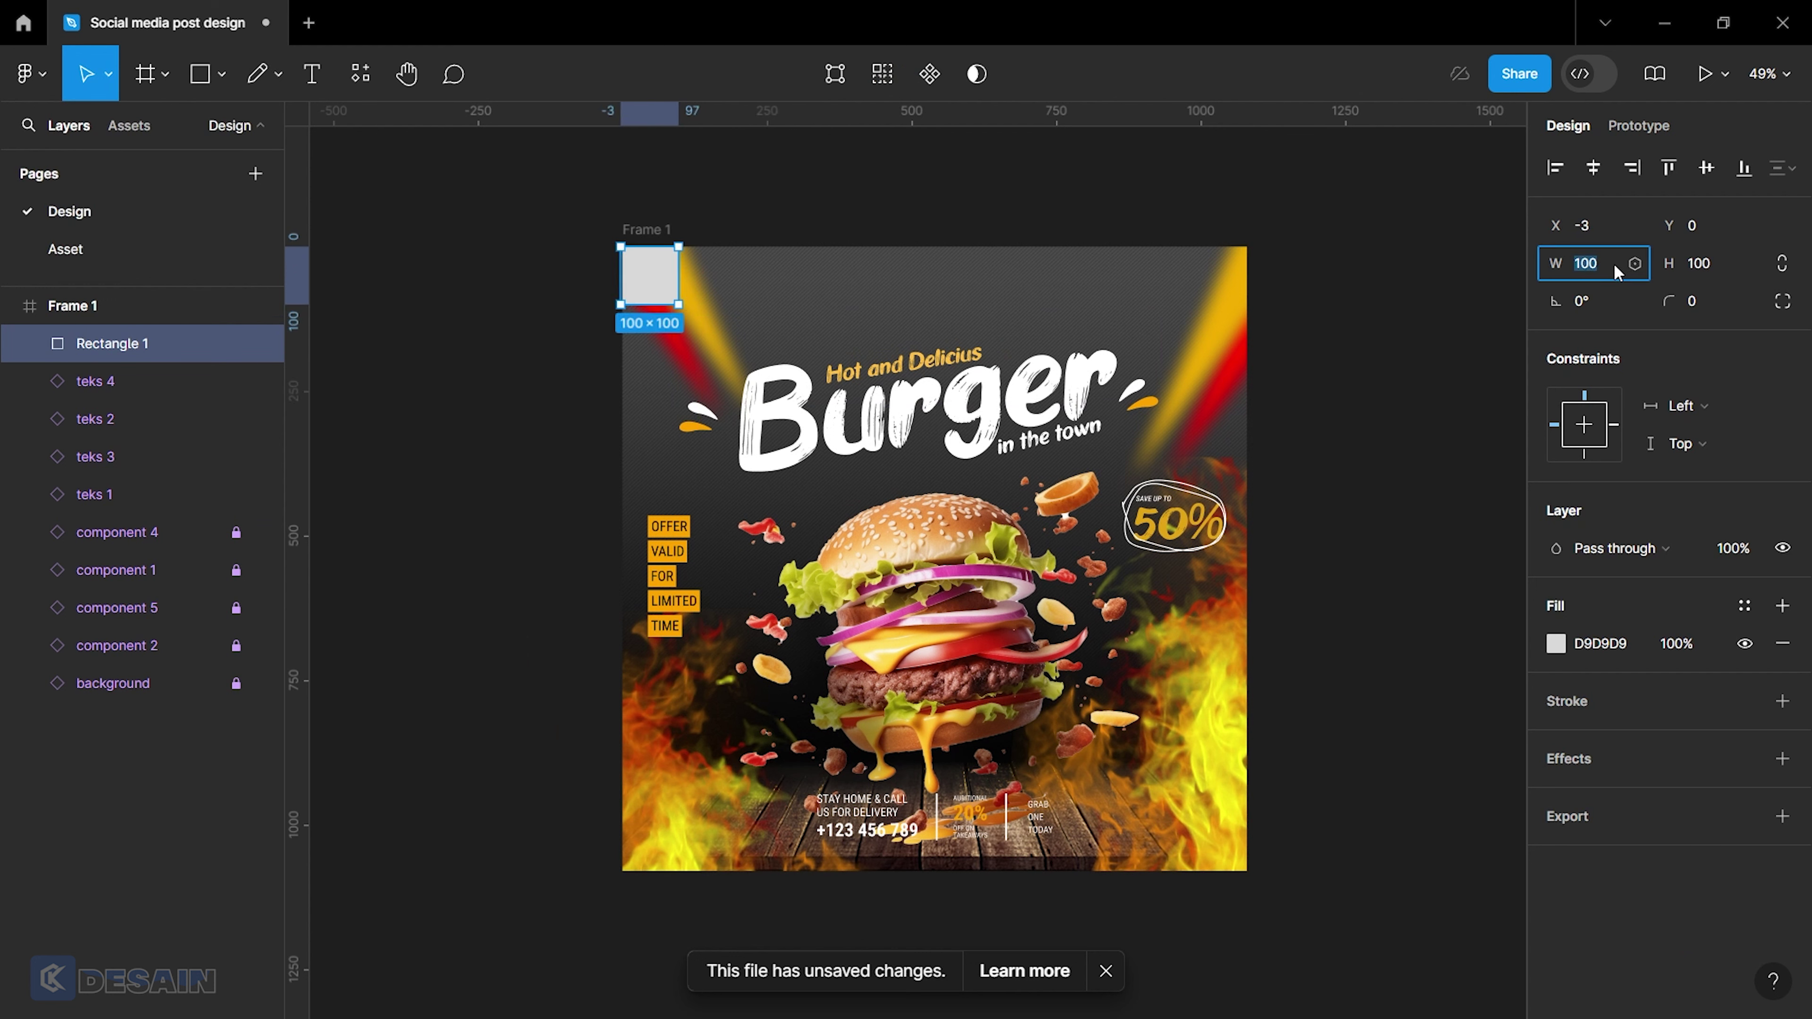
type("0")
left_click(1693, 265)
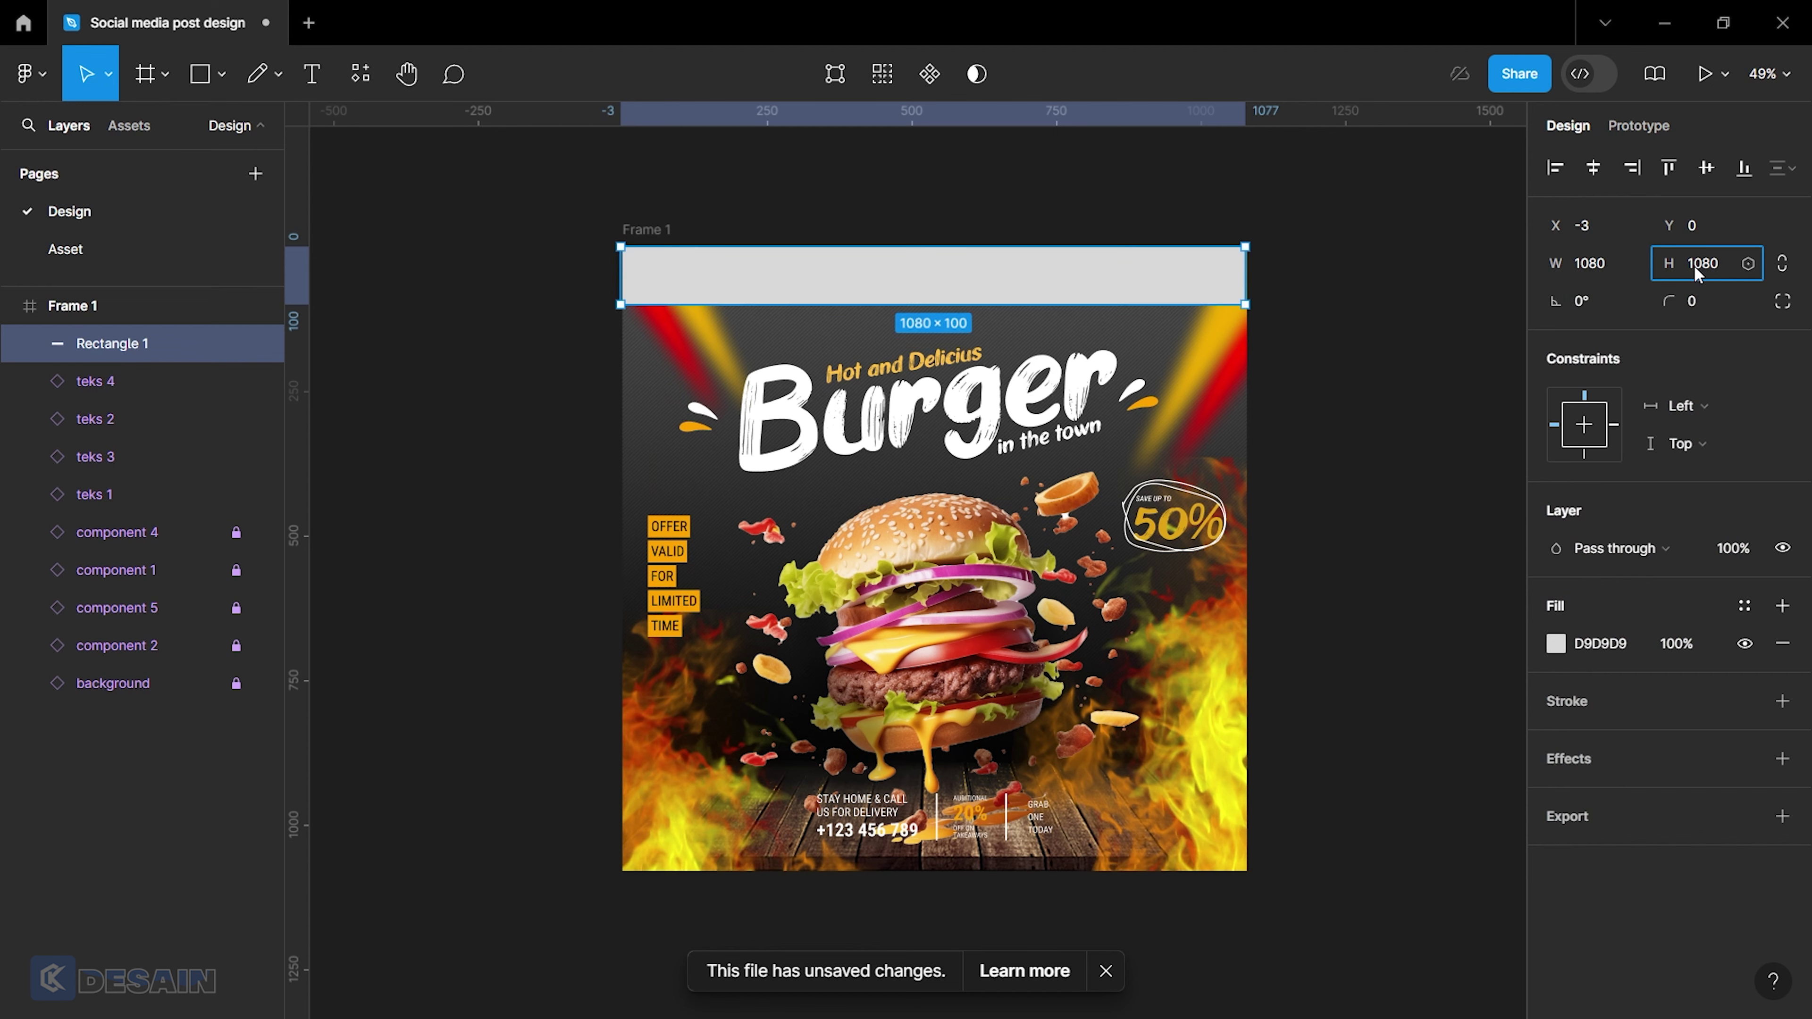
key("Return")
Give the rectangle a linear gradient fill with both stops black (000000).
left_click(1557, 644)
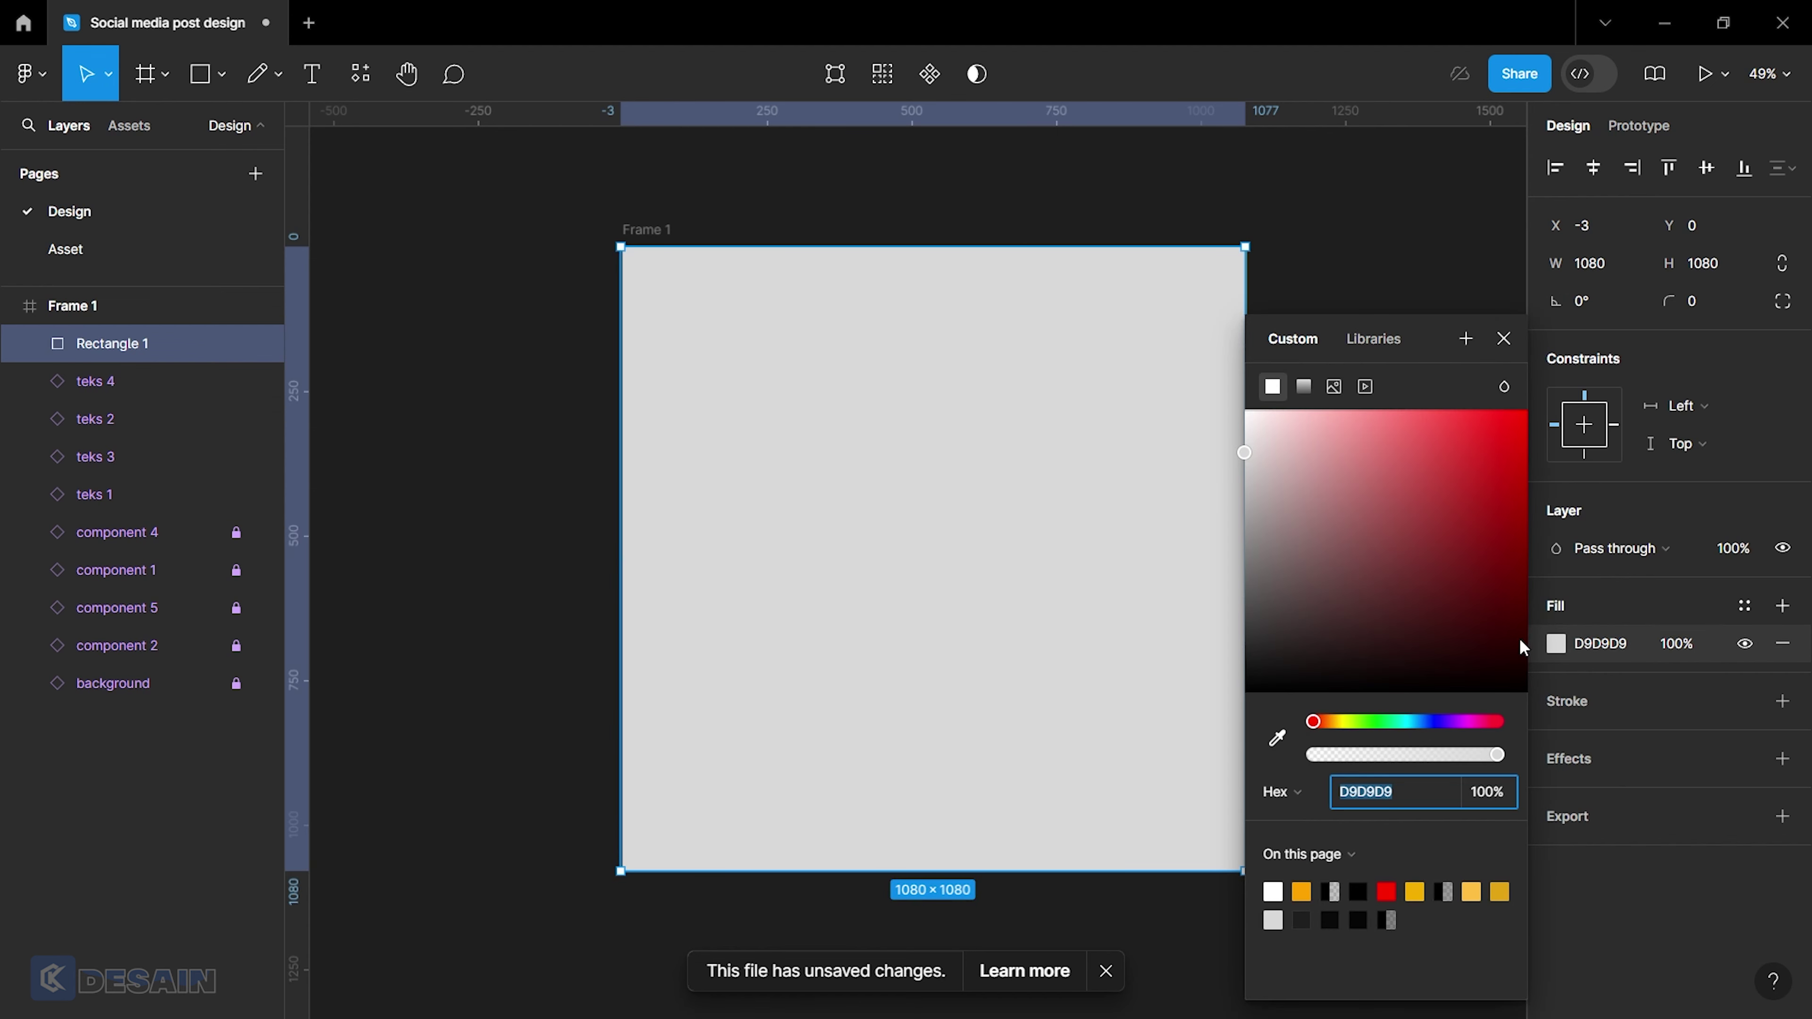
left_click(1305, 386)
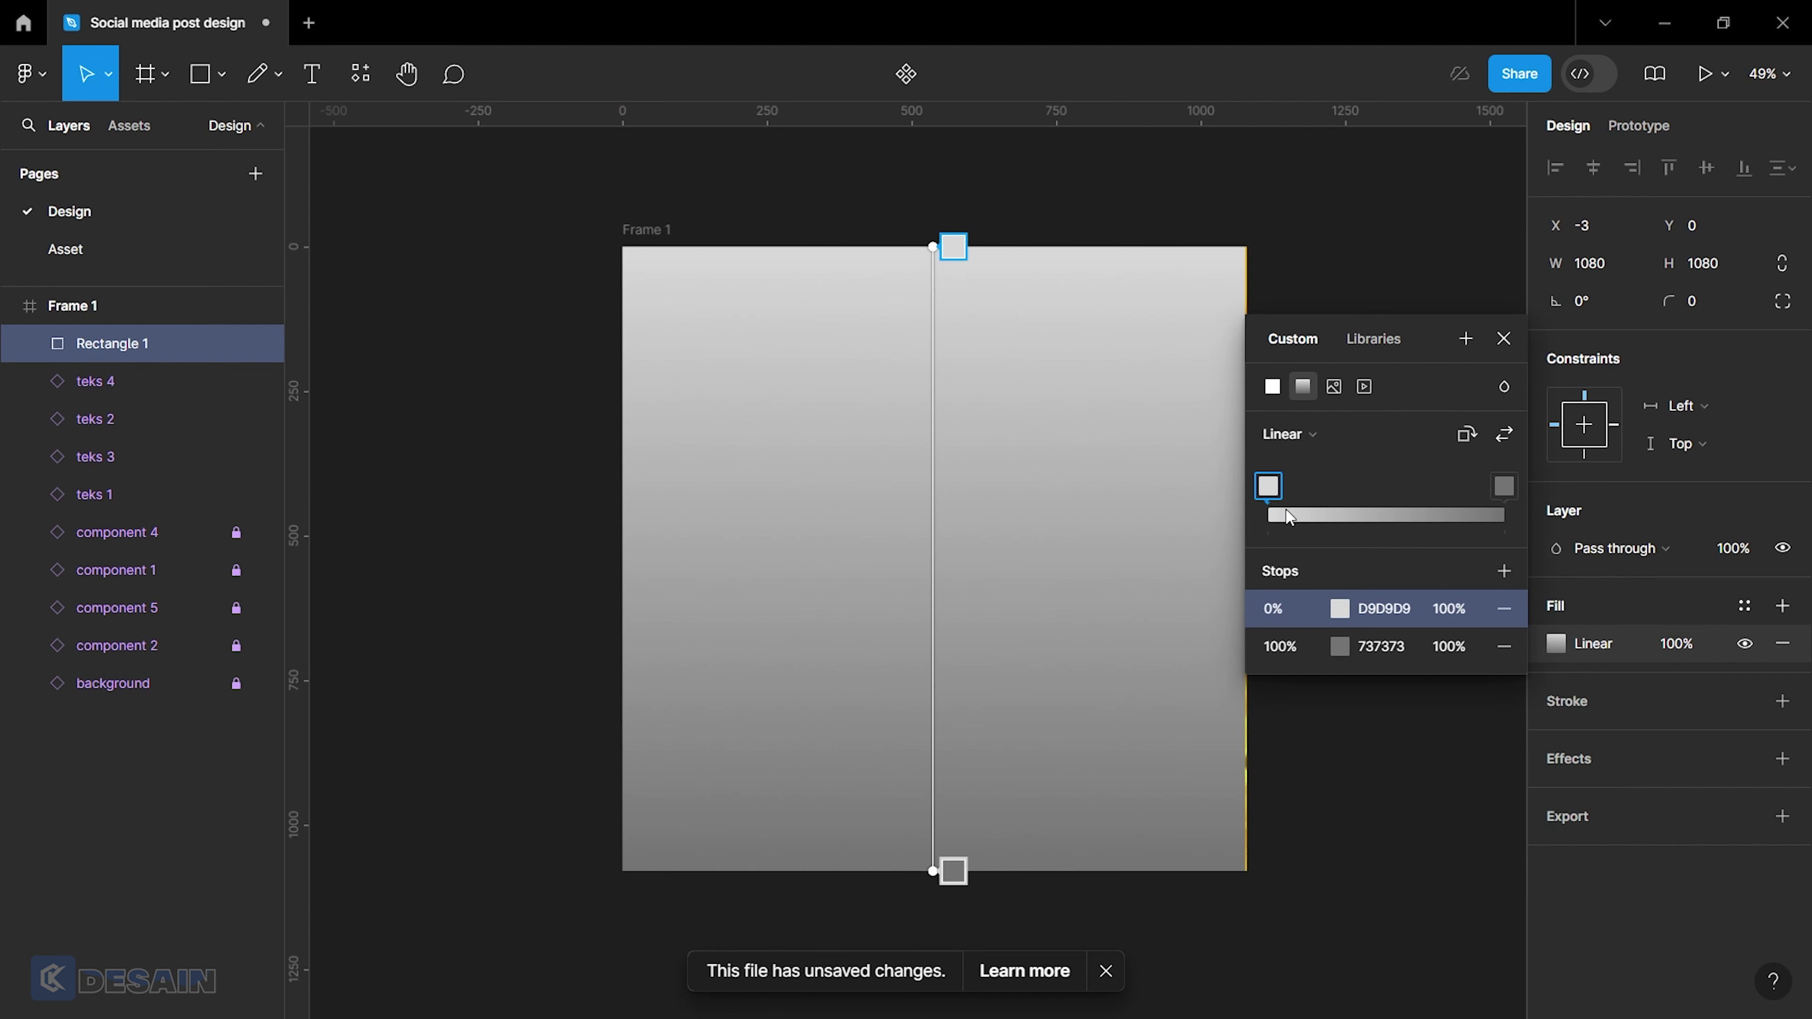
left_click(1339, 608)
left_click_drag(1146, 510, 945, 712)
left_click(1220, 386)
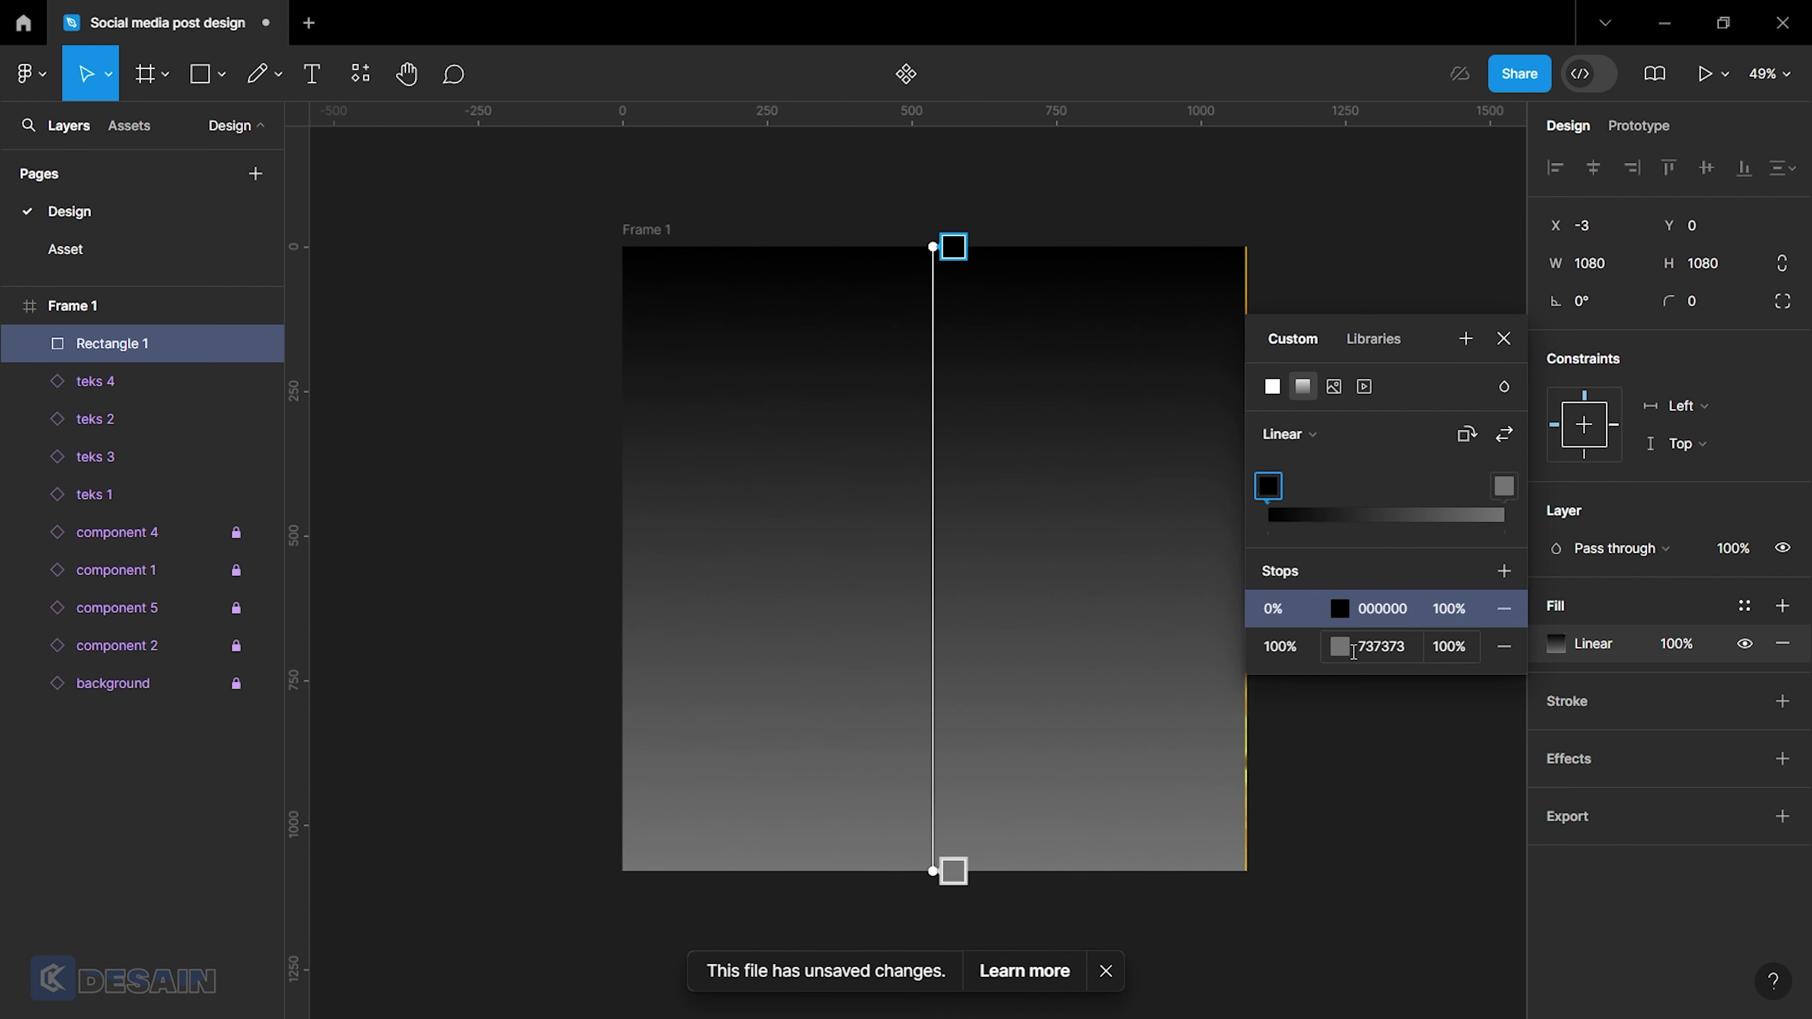
left_click(1339, 646)
left_click(1033, 605)
left_click_drag(963, 698, 948, 714)
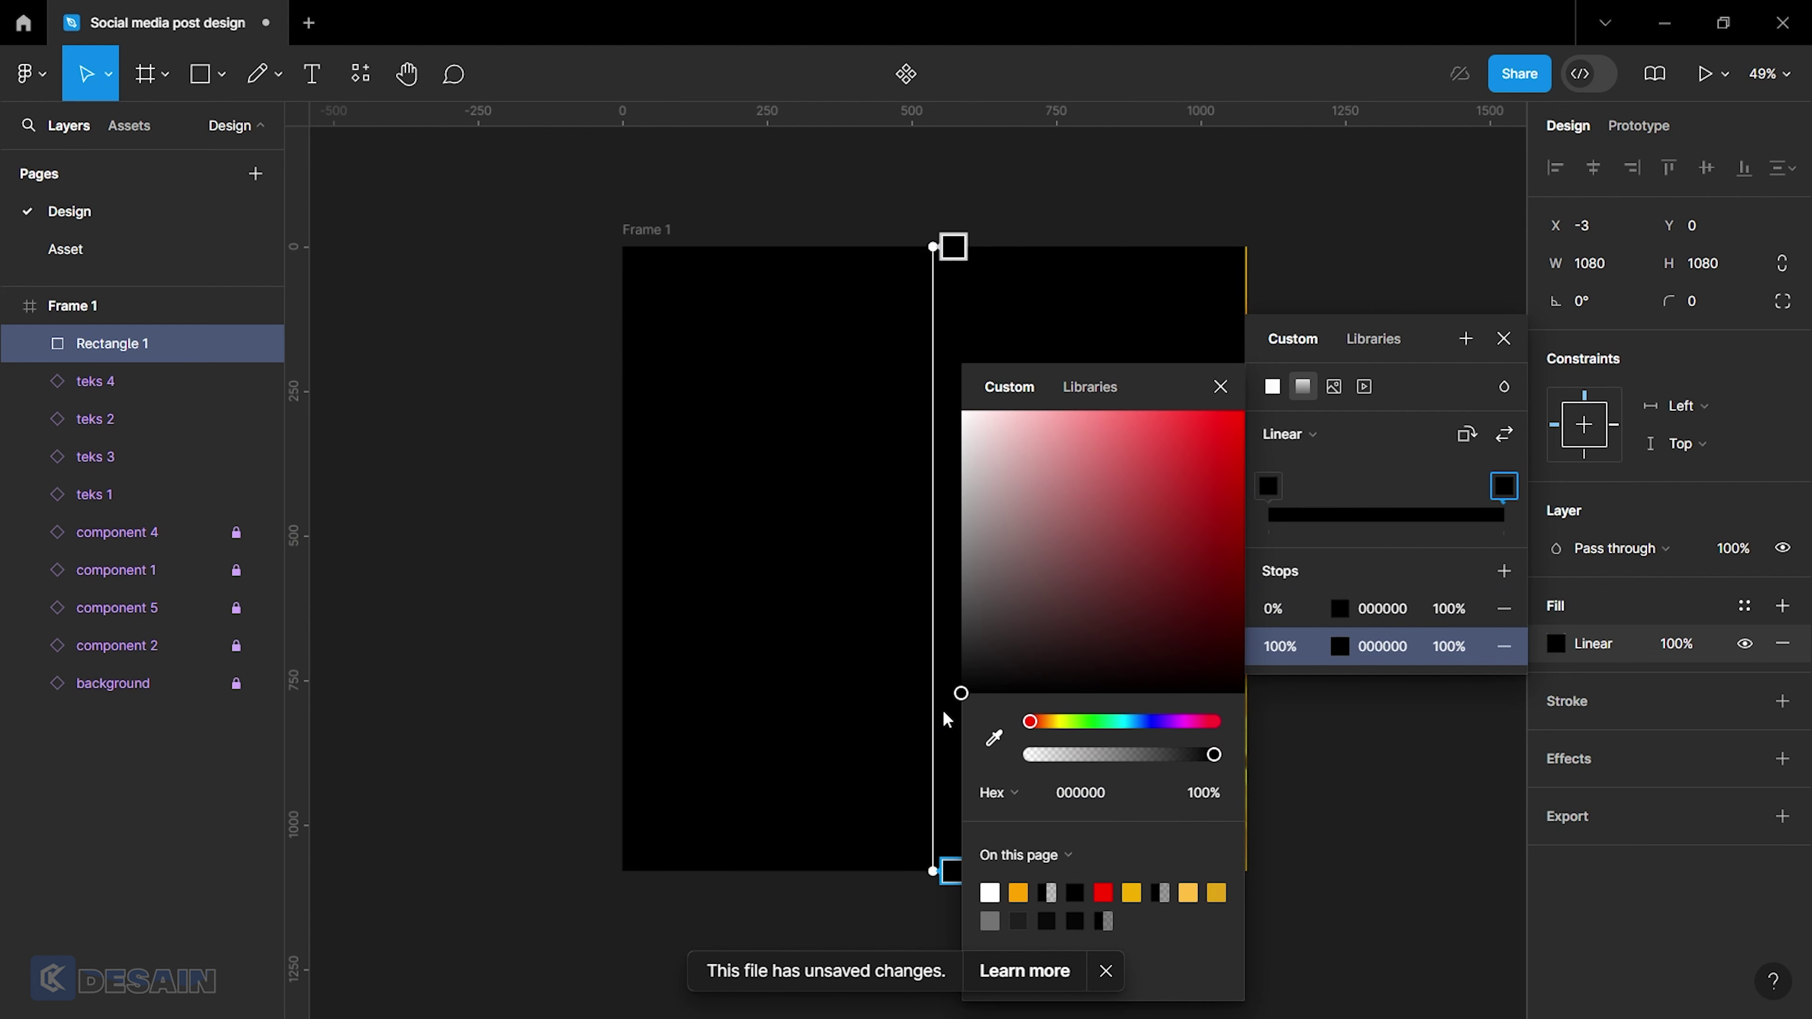
left_click(1220, 386)
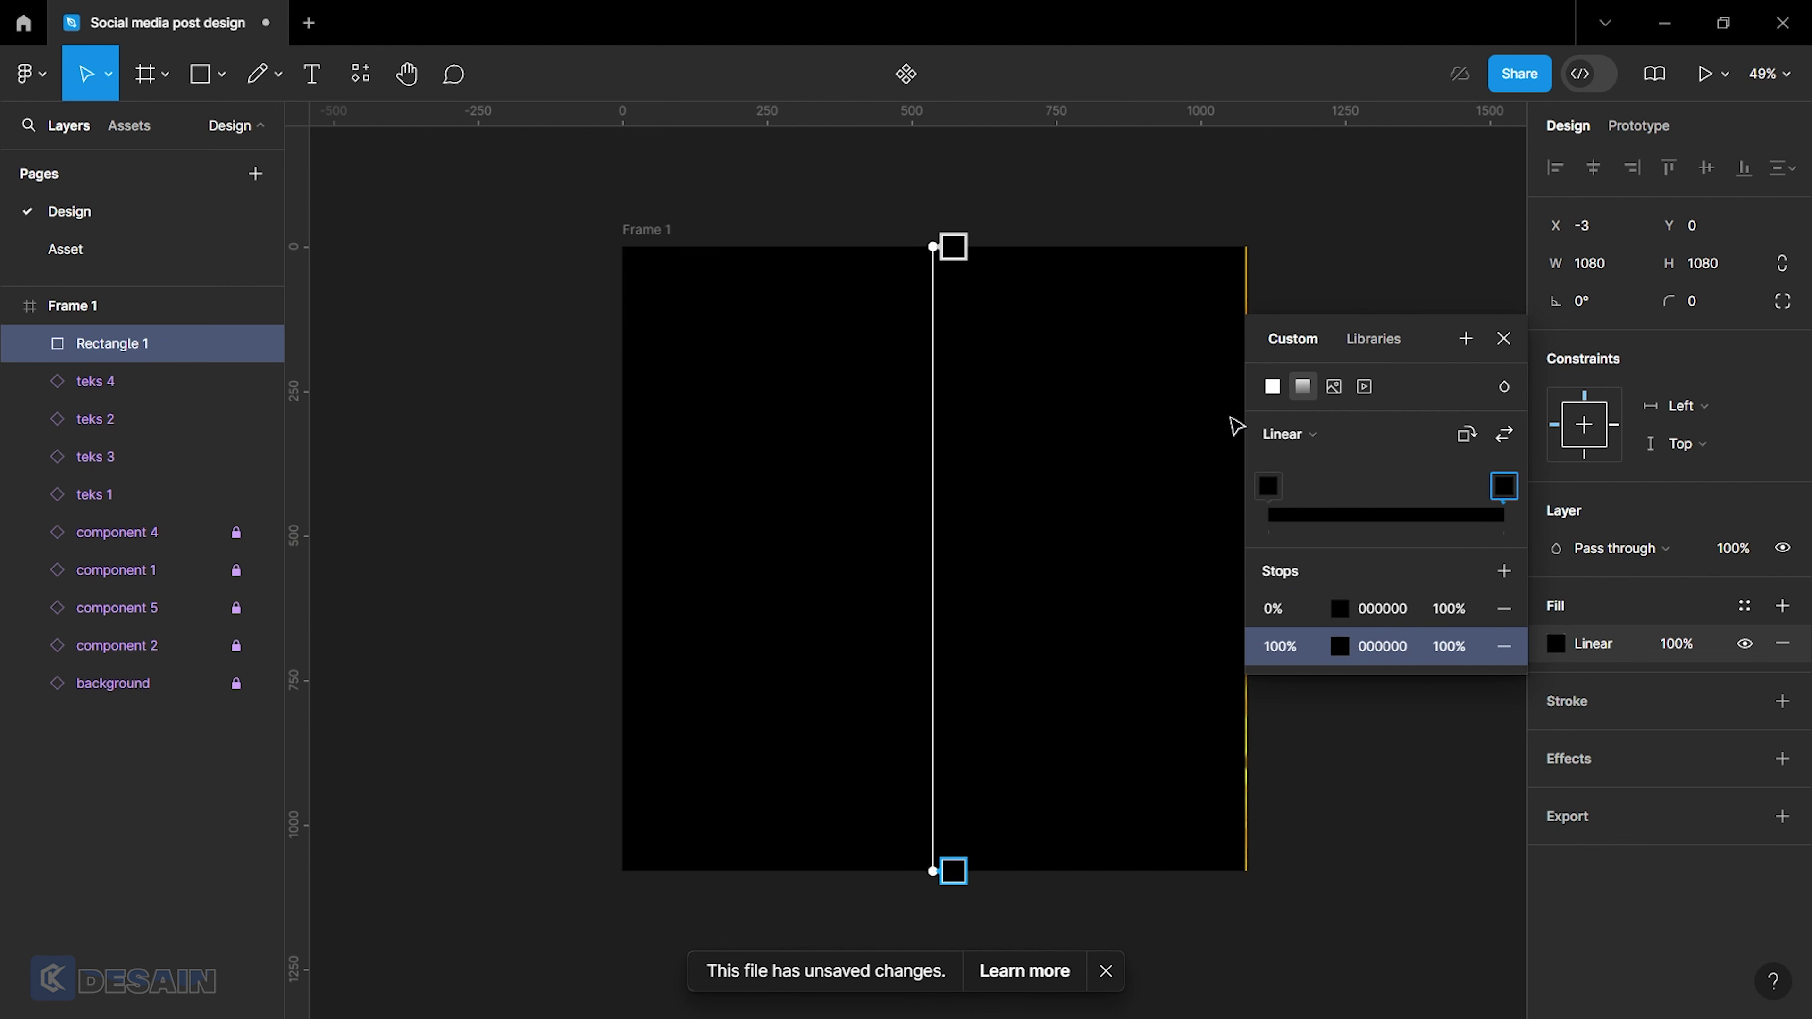
Set the gradient stops to 20% and 80% opacity, starting the gradient at the burger.
left_click(1451, 612)
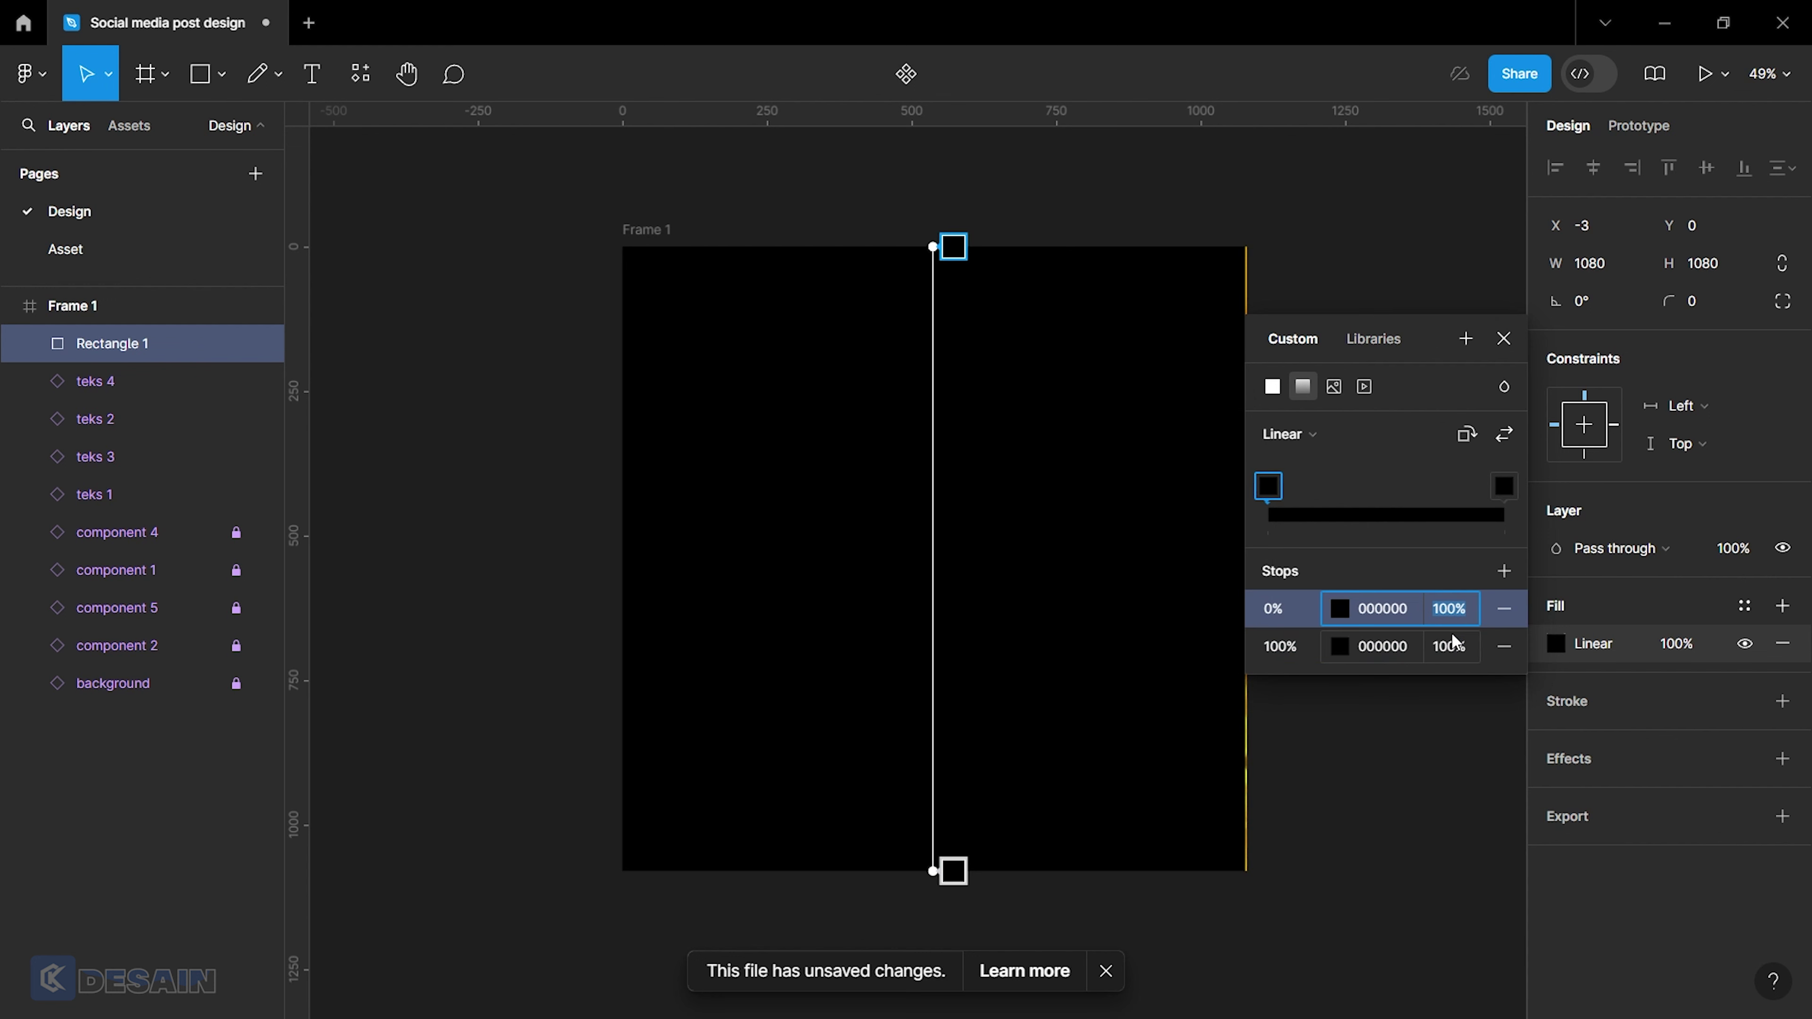
type("20")
key("Return")
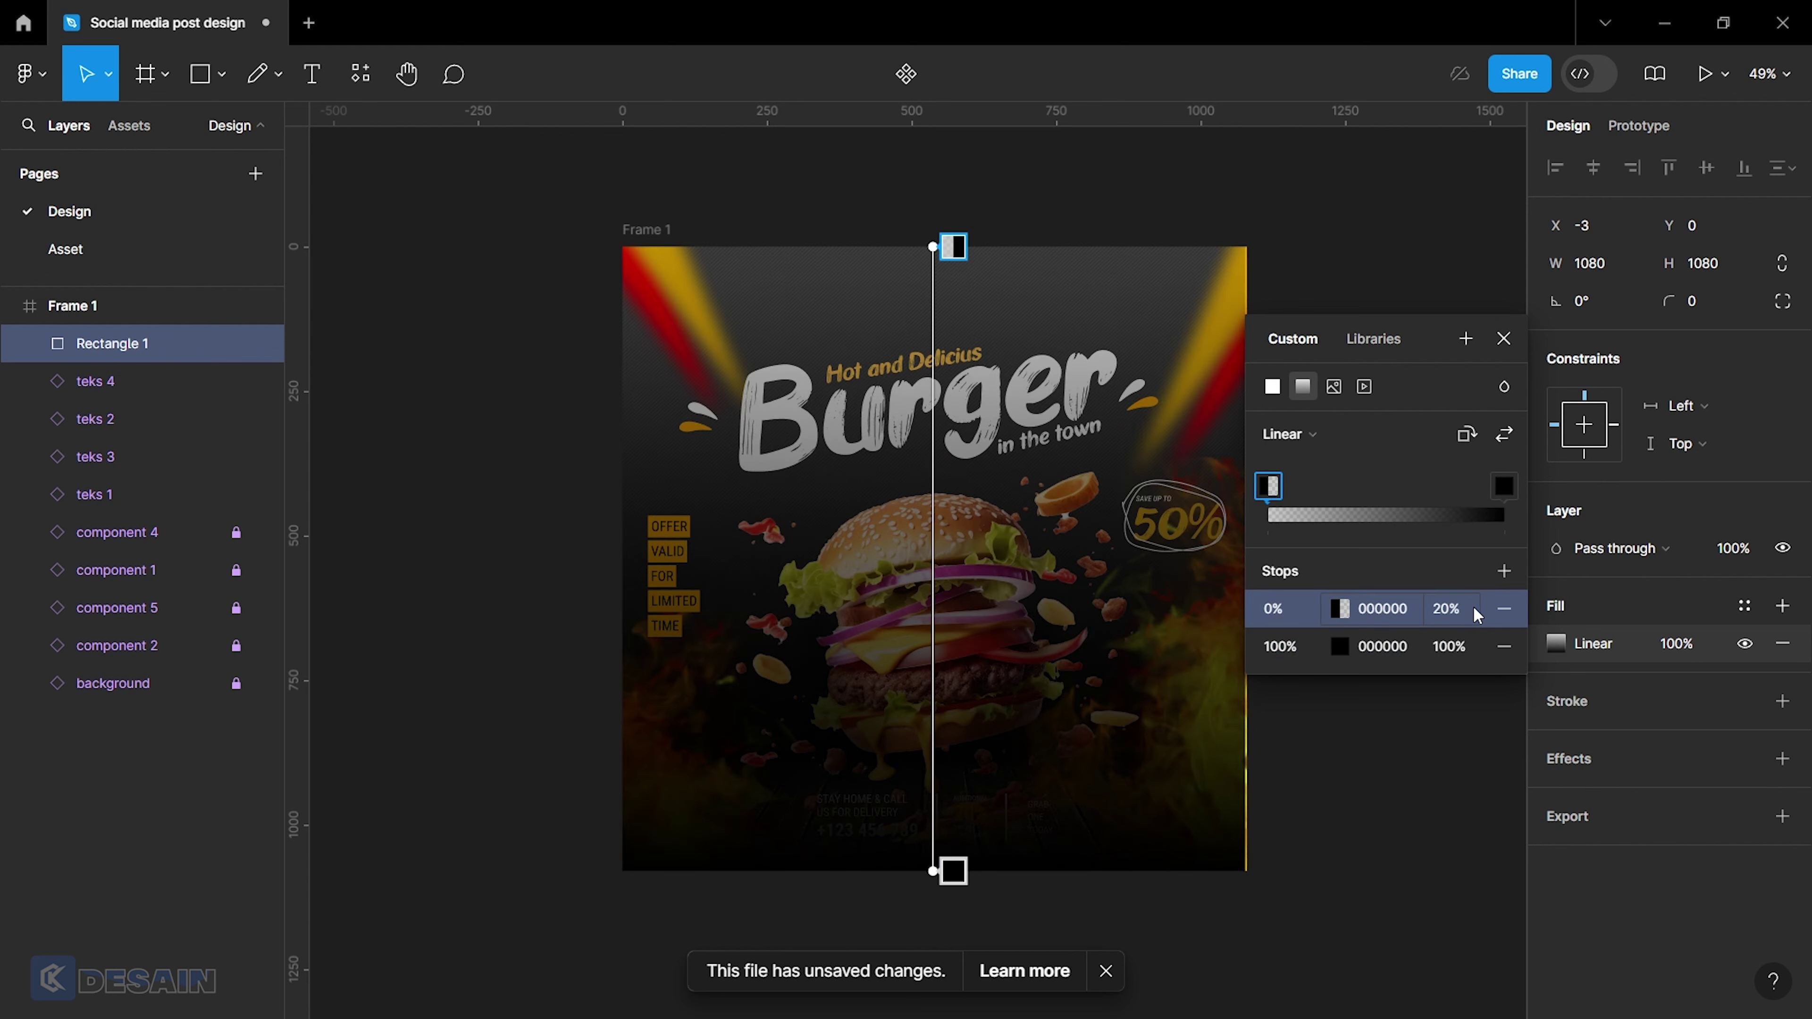
left_click(1452, 648)
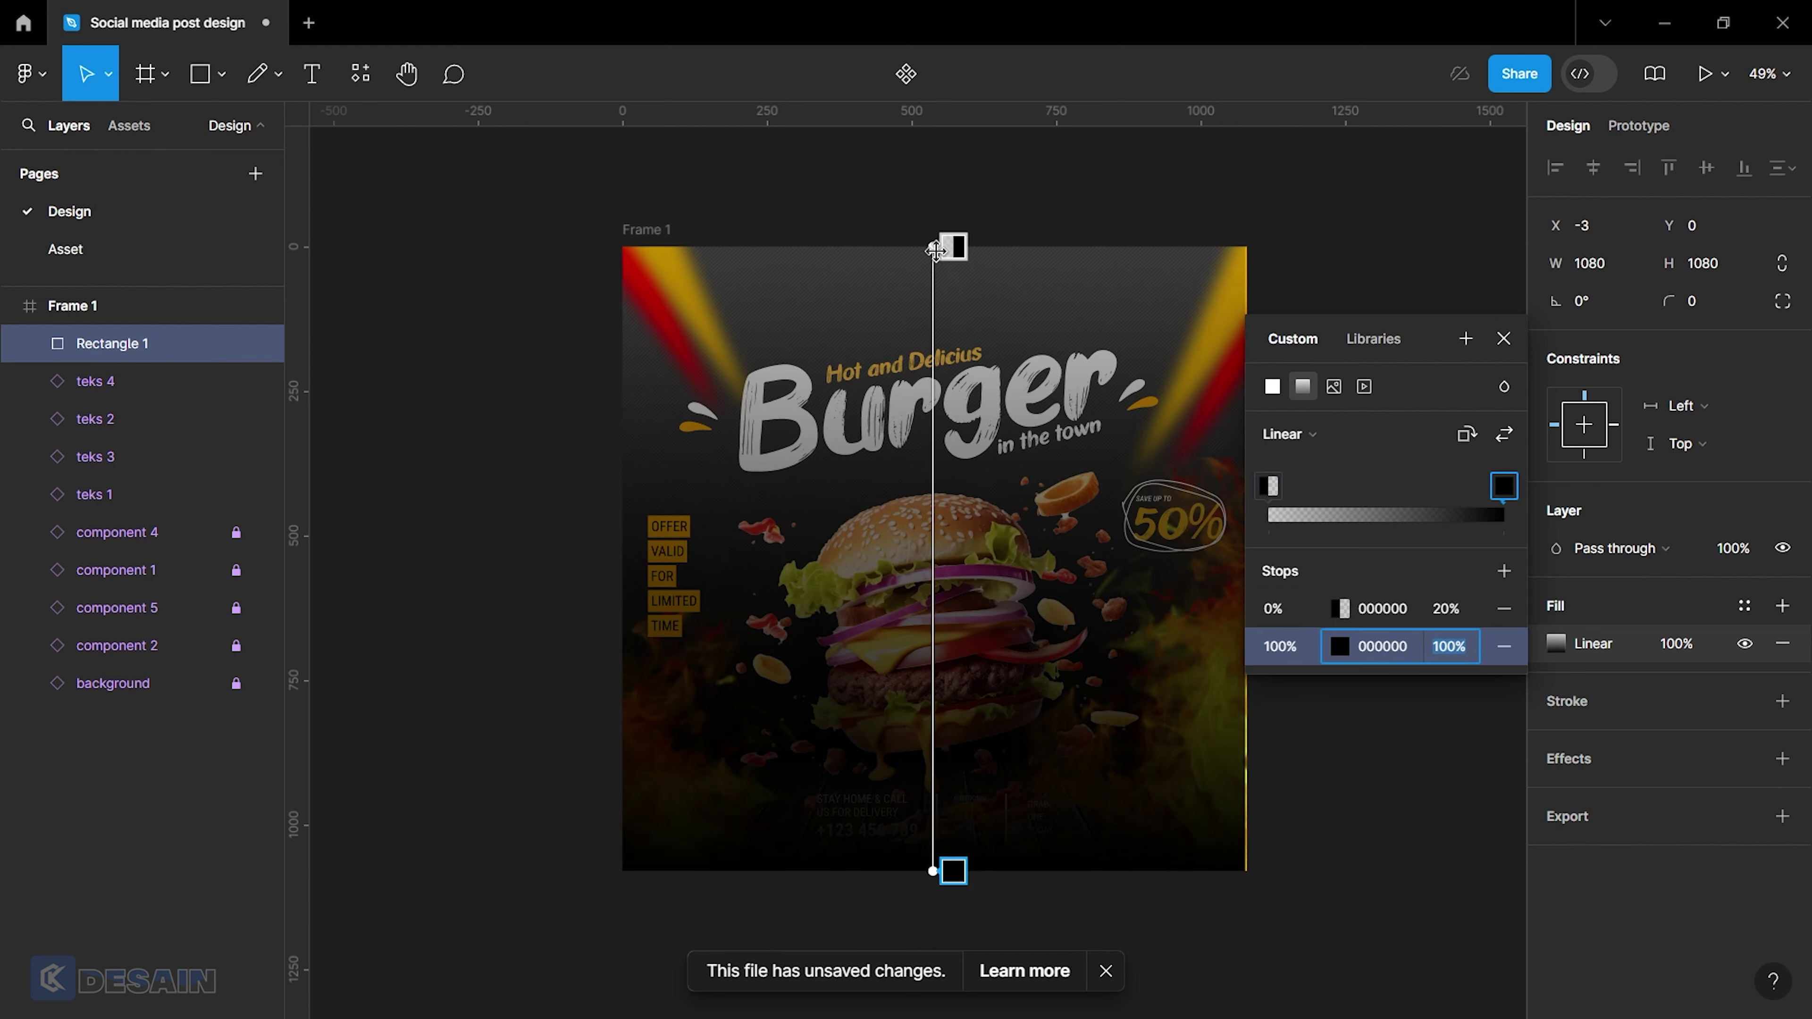
type("80")
key("Return")
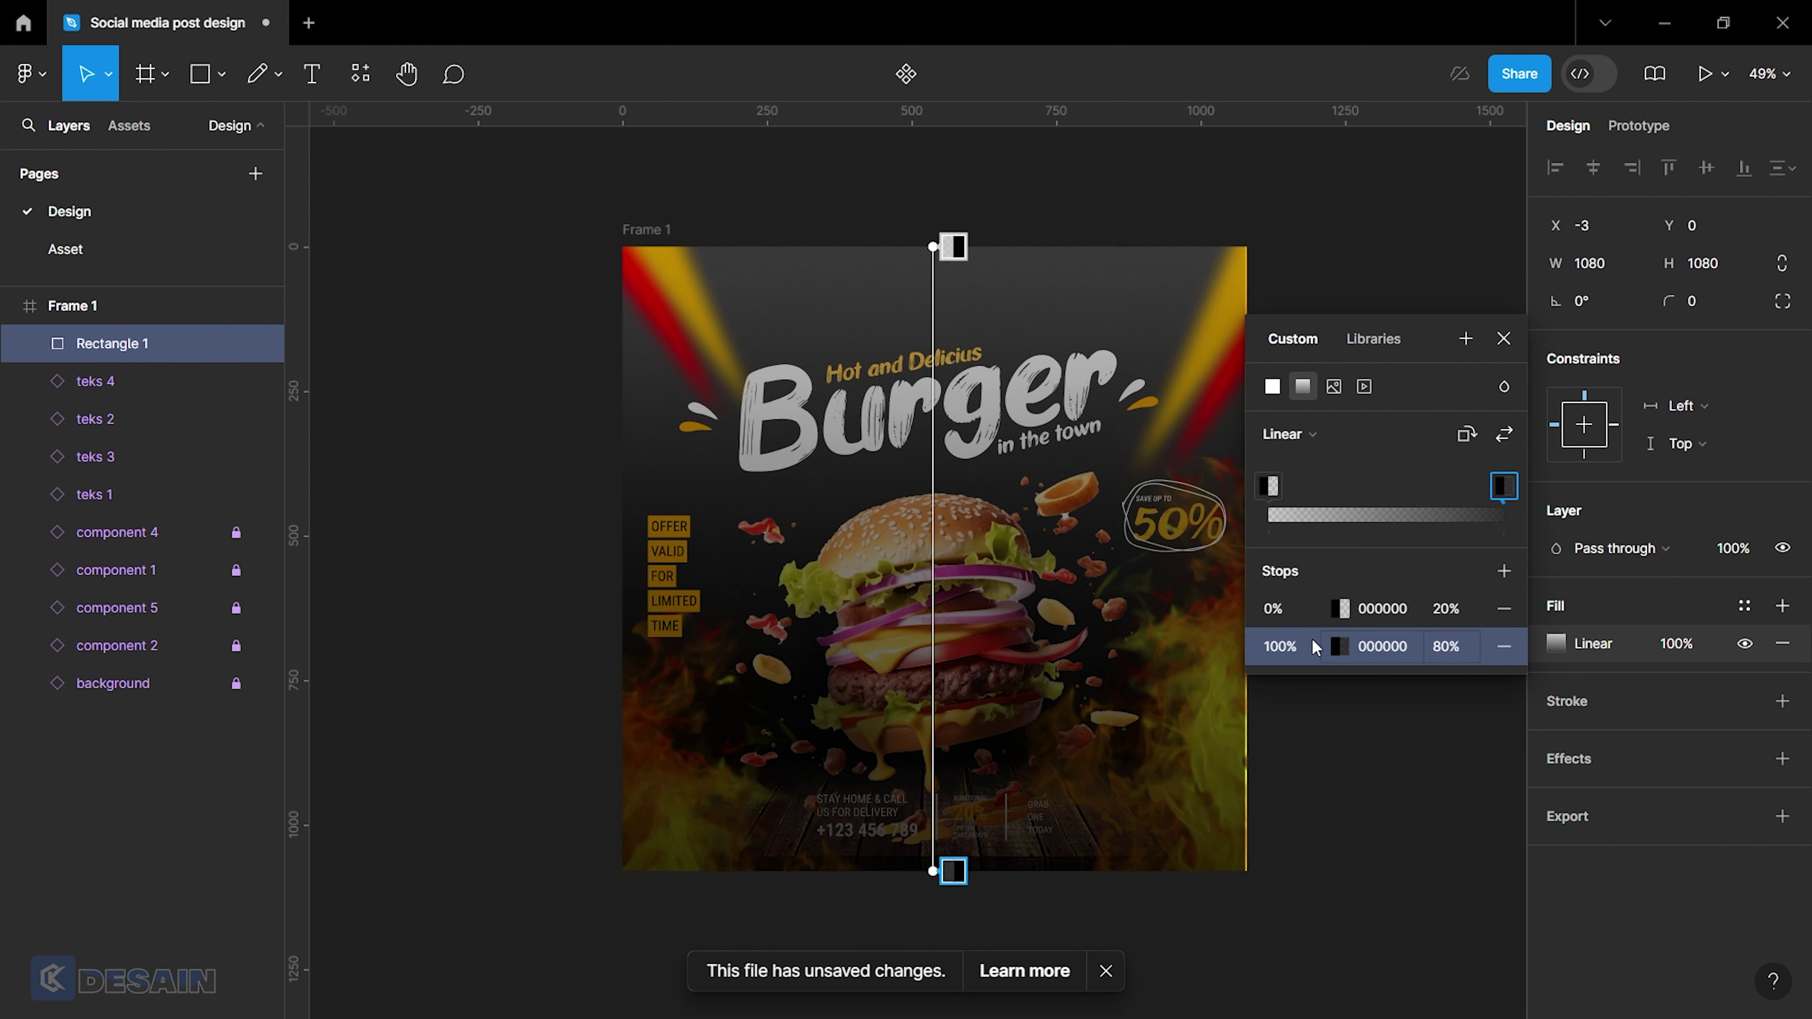
left_click_drag(933, 251, 920, 700)
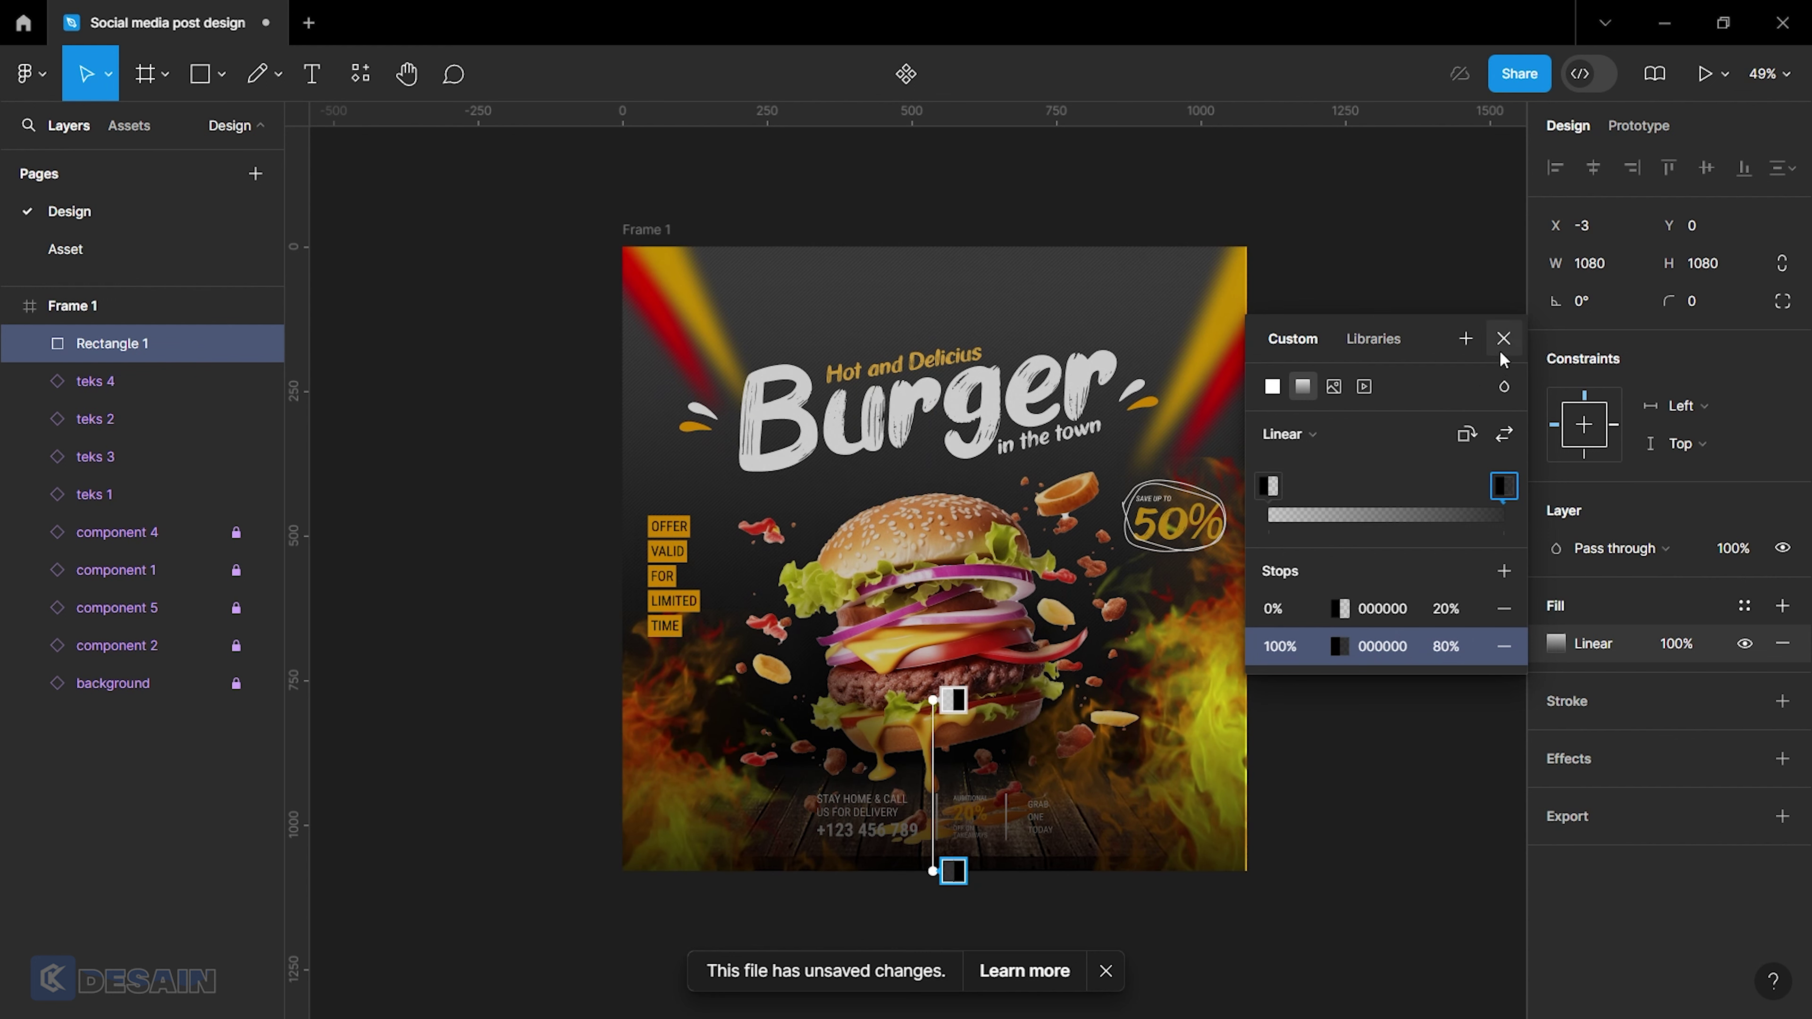
left_click(1502, 338)
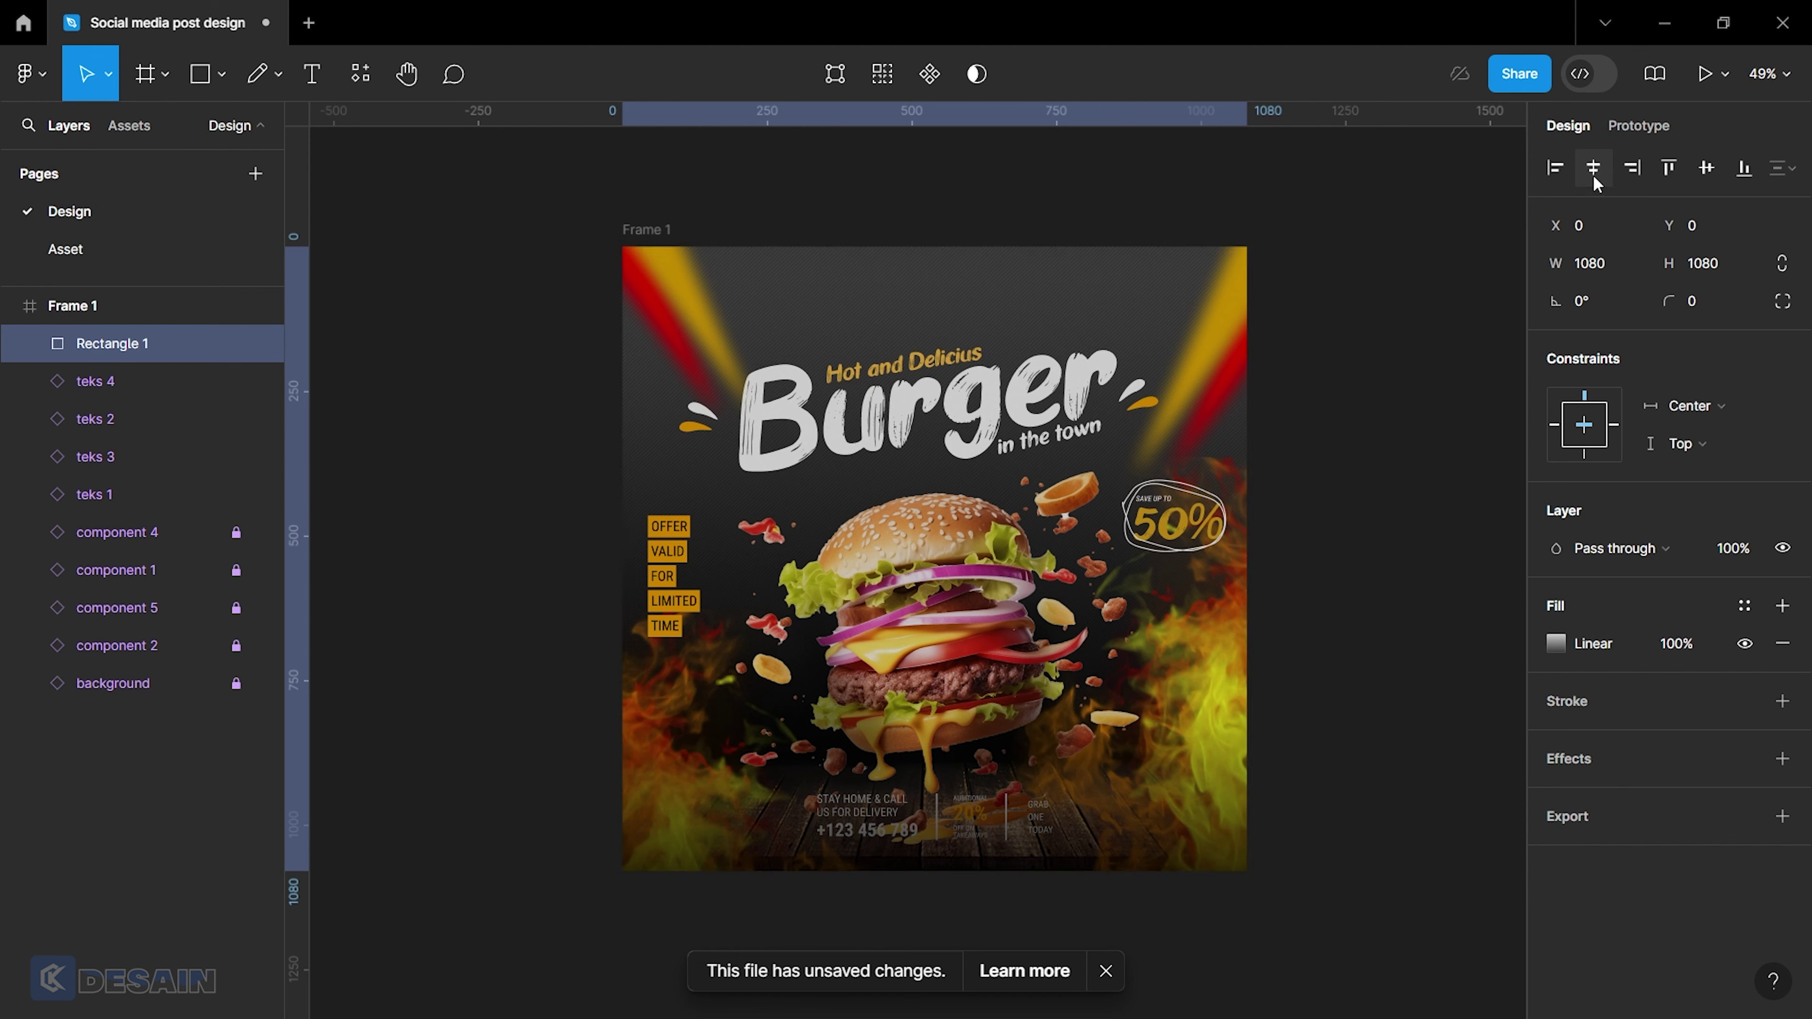
Lock the Rectangle 1 overlay and move teks 4 above it in Layers.
left_click(1427, 448)
scroll(1322, 437, "down", 3)
left_click(1225, 562)
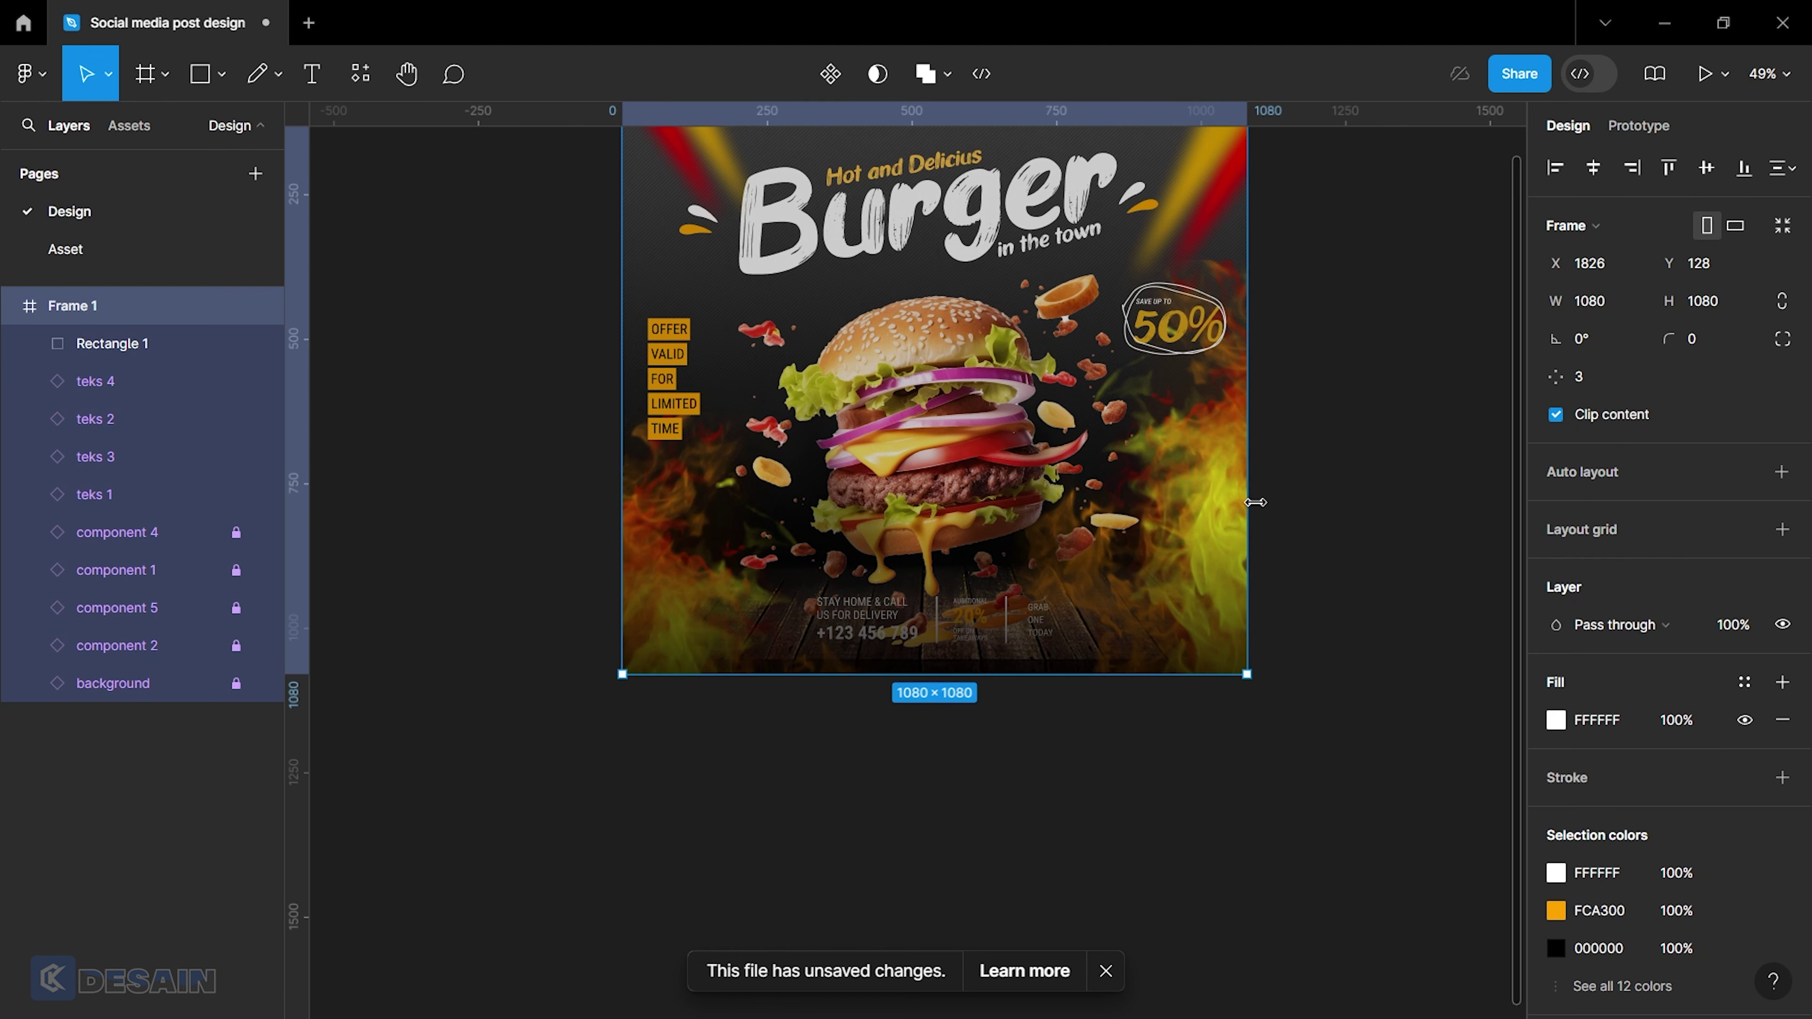
left_click(236, 343)
left_click(1016, 717)
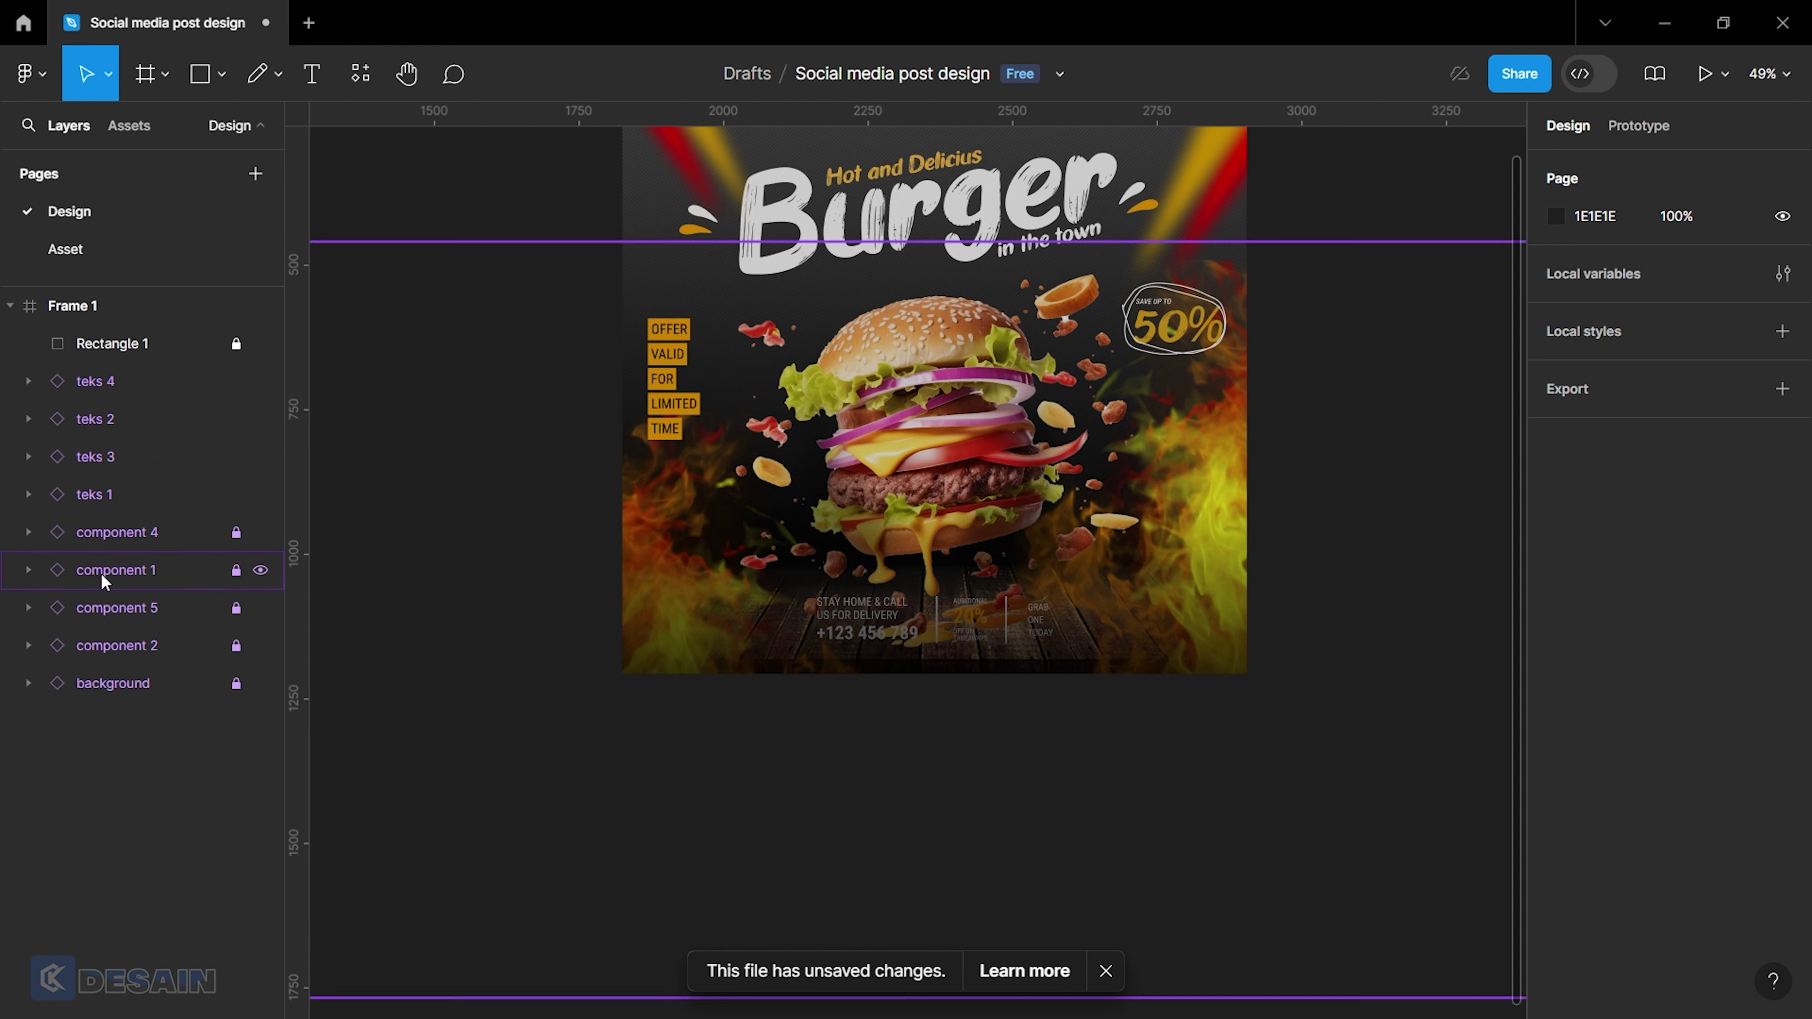
left_click_drag(131, 391, 136, 332)
left_click(684, 735)
Set the overlay's bottom (100%) gradient stop to 60% opacity.
scroll(907, 785, "up", 3)
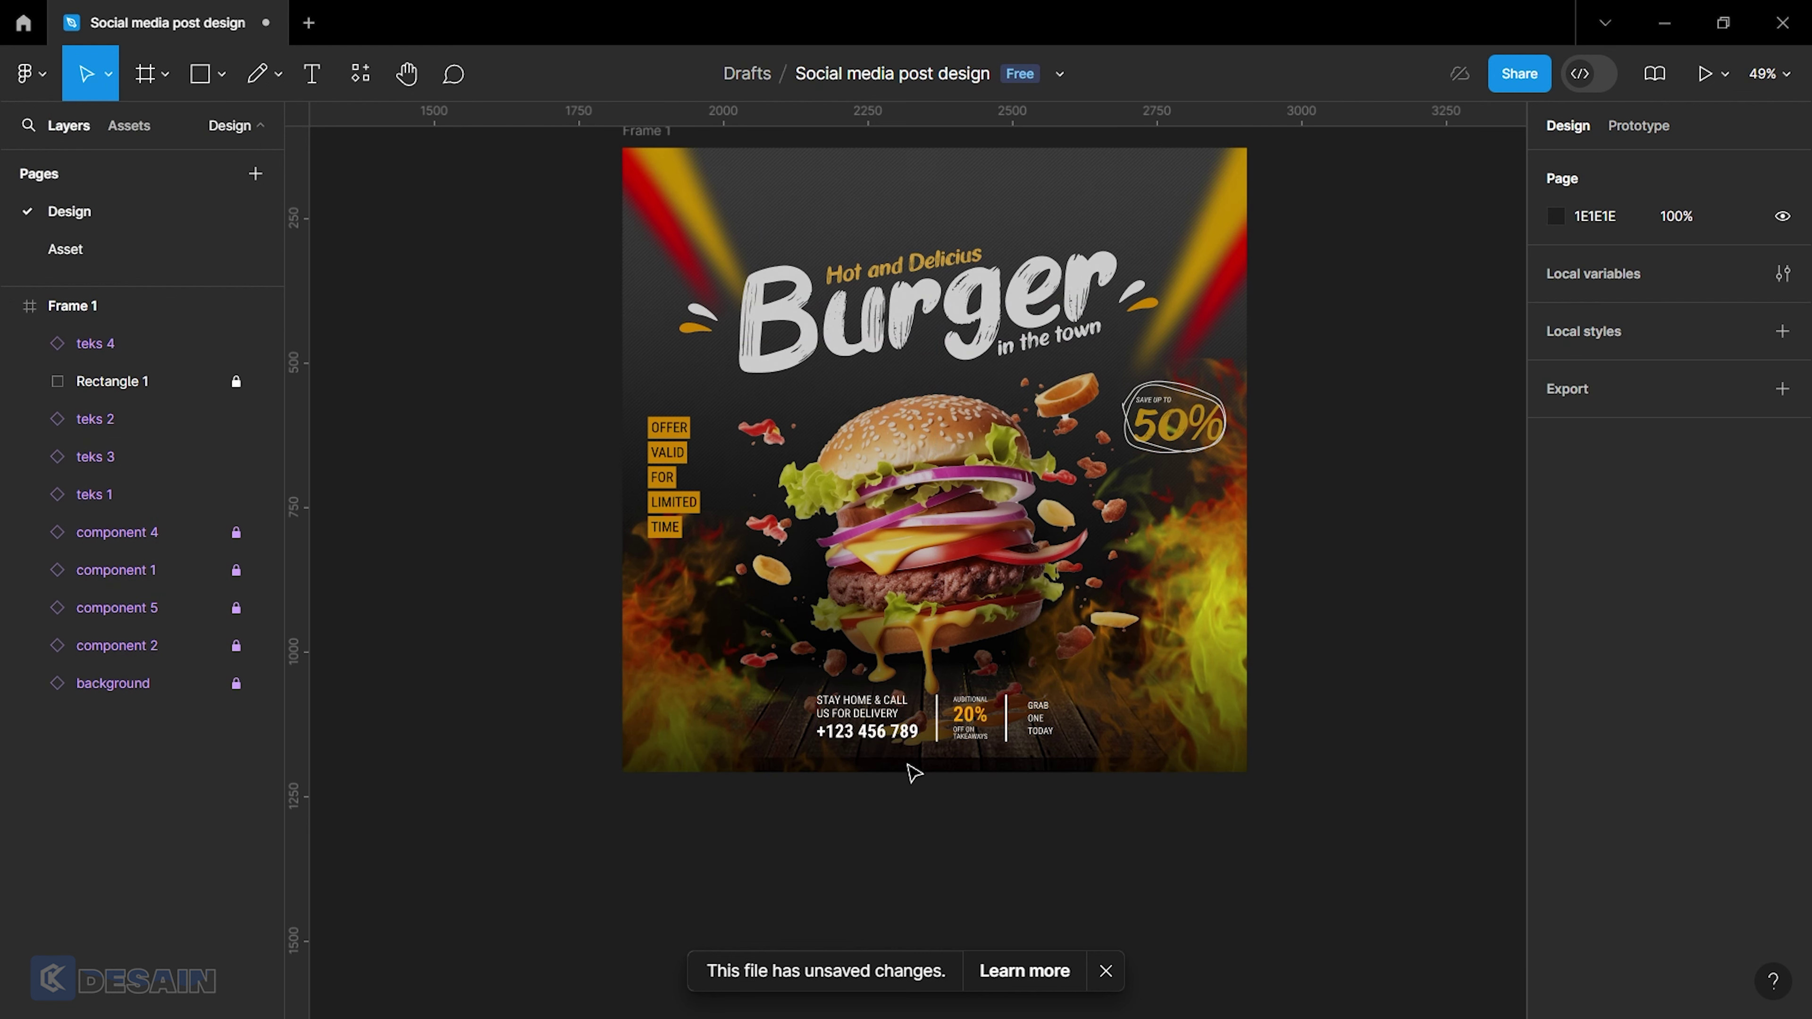
scroll(1049, 692, "up", 3)
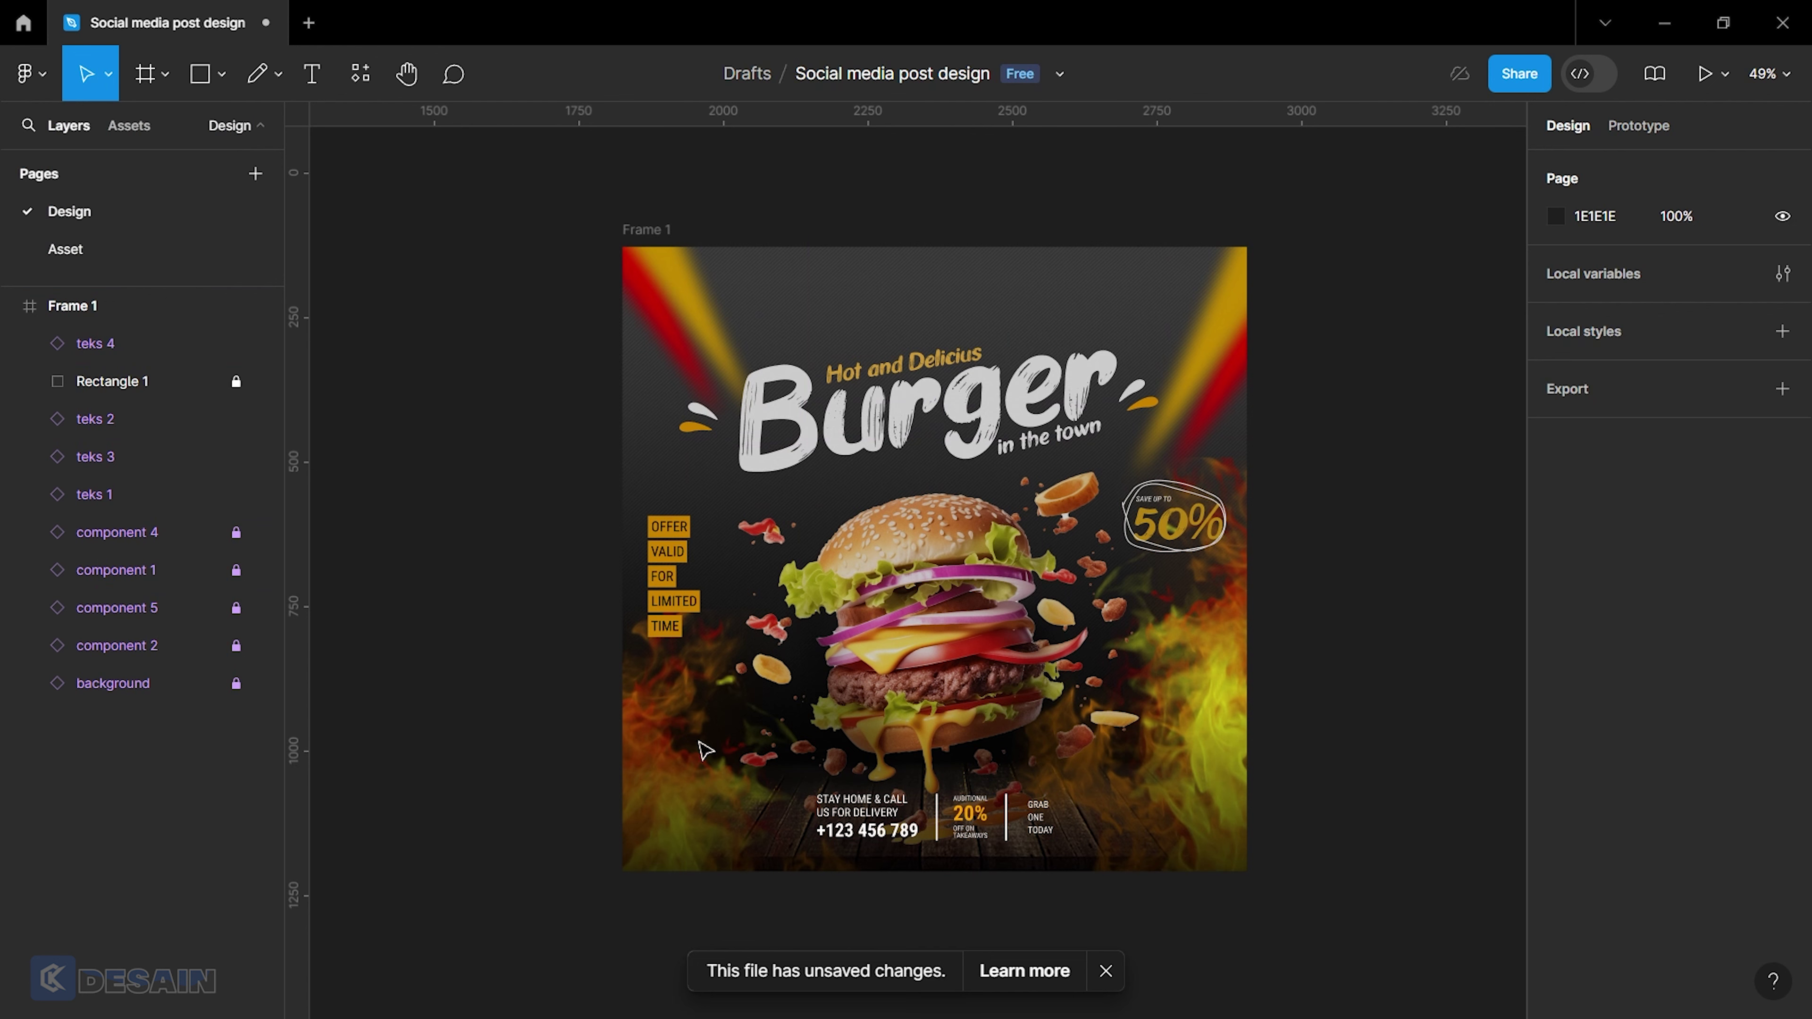
left_click(127, 394)
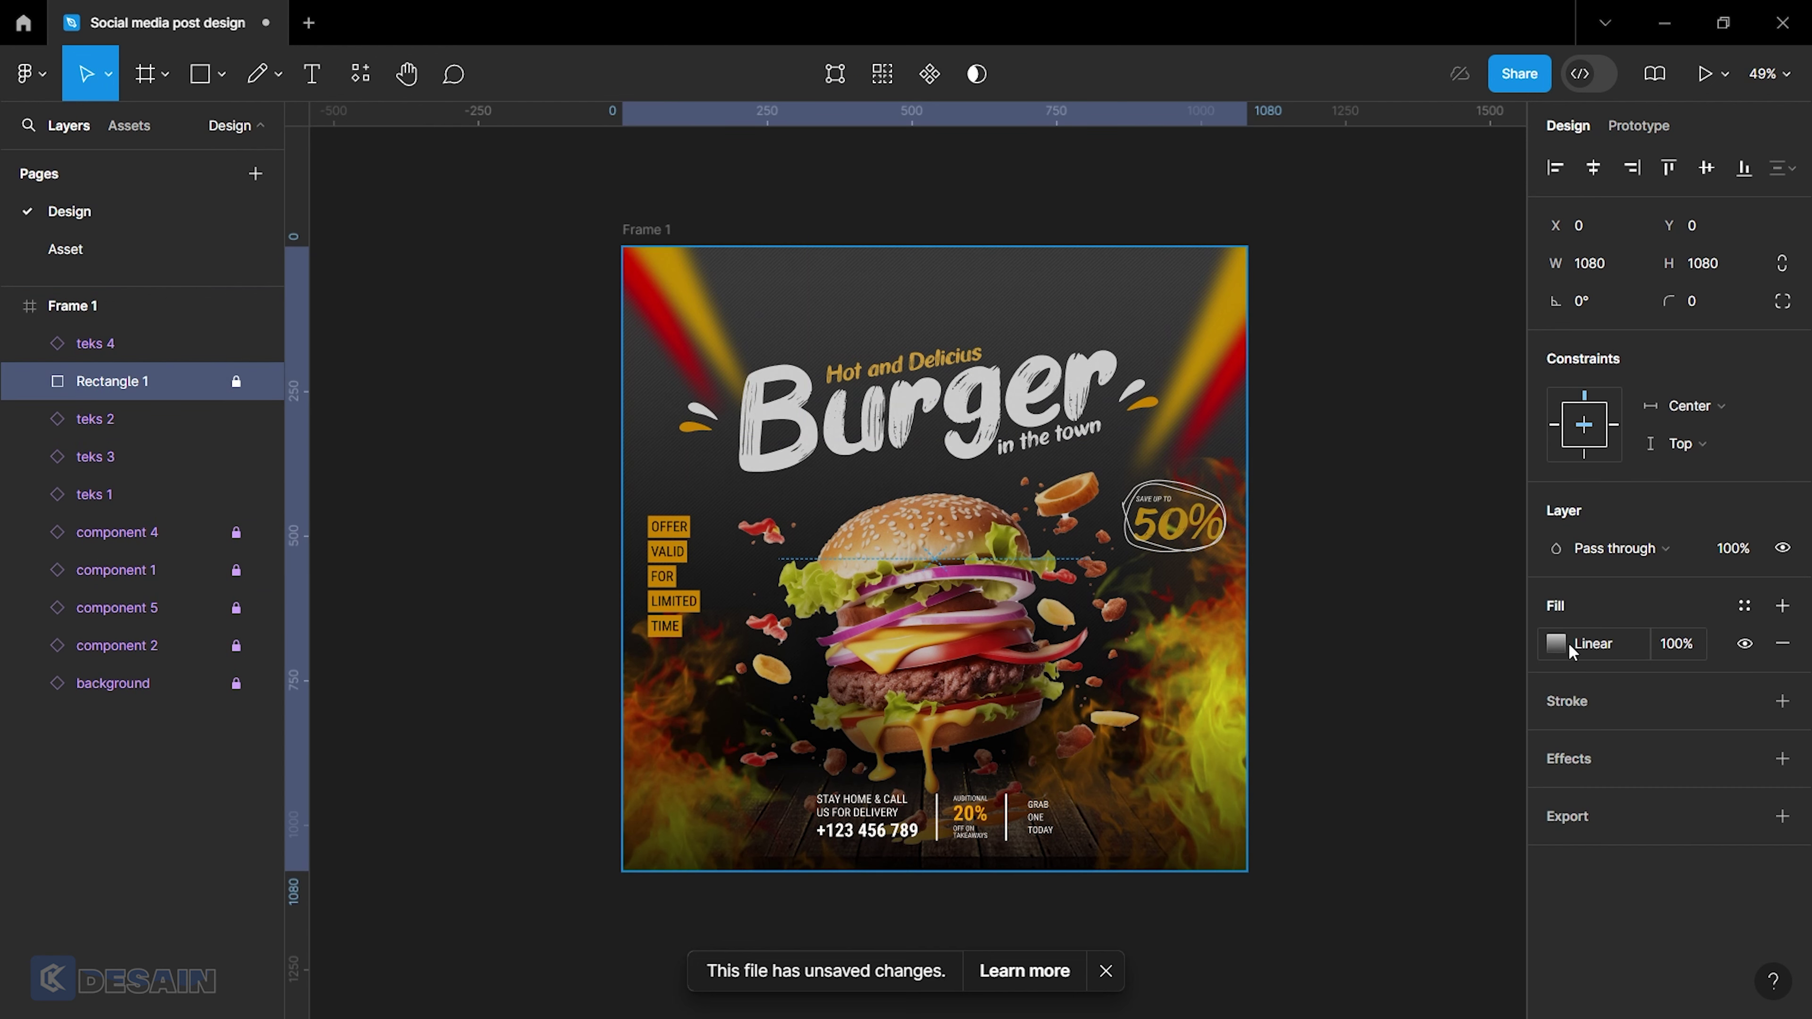
left_click(1568, 645)
left_click(1448, 959)
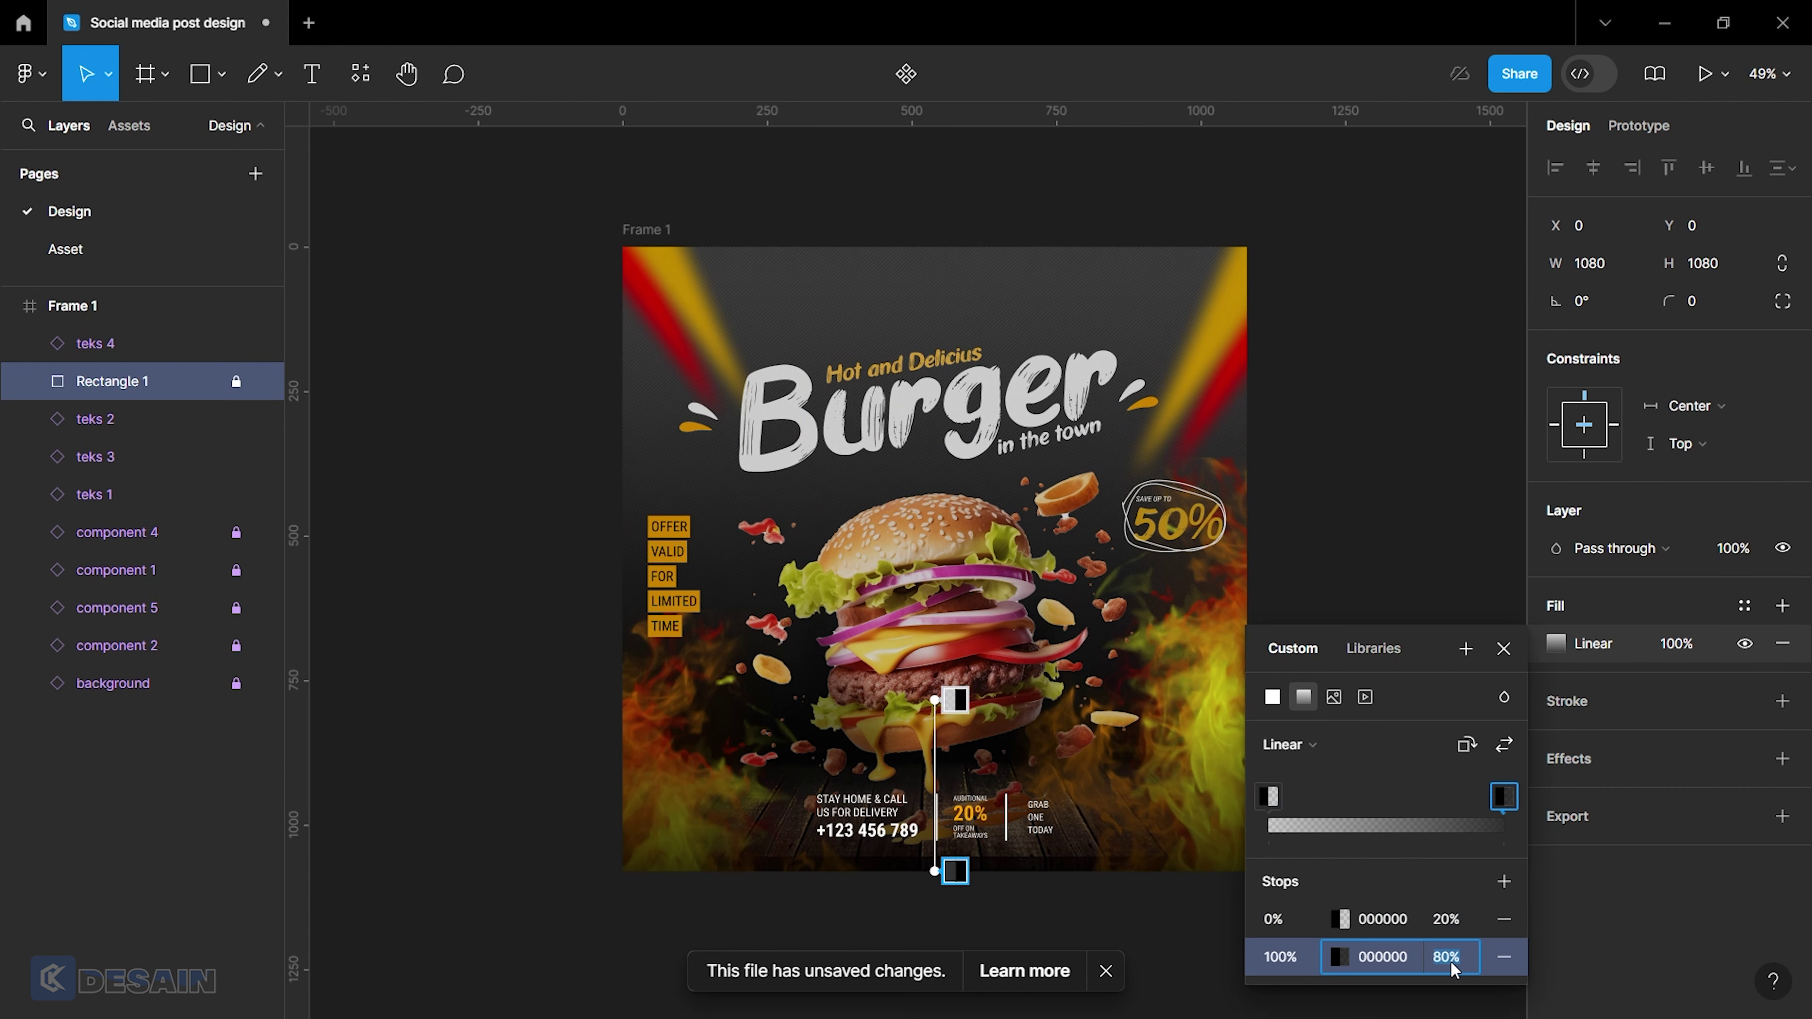
type("60")
key("Return")
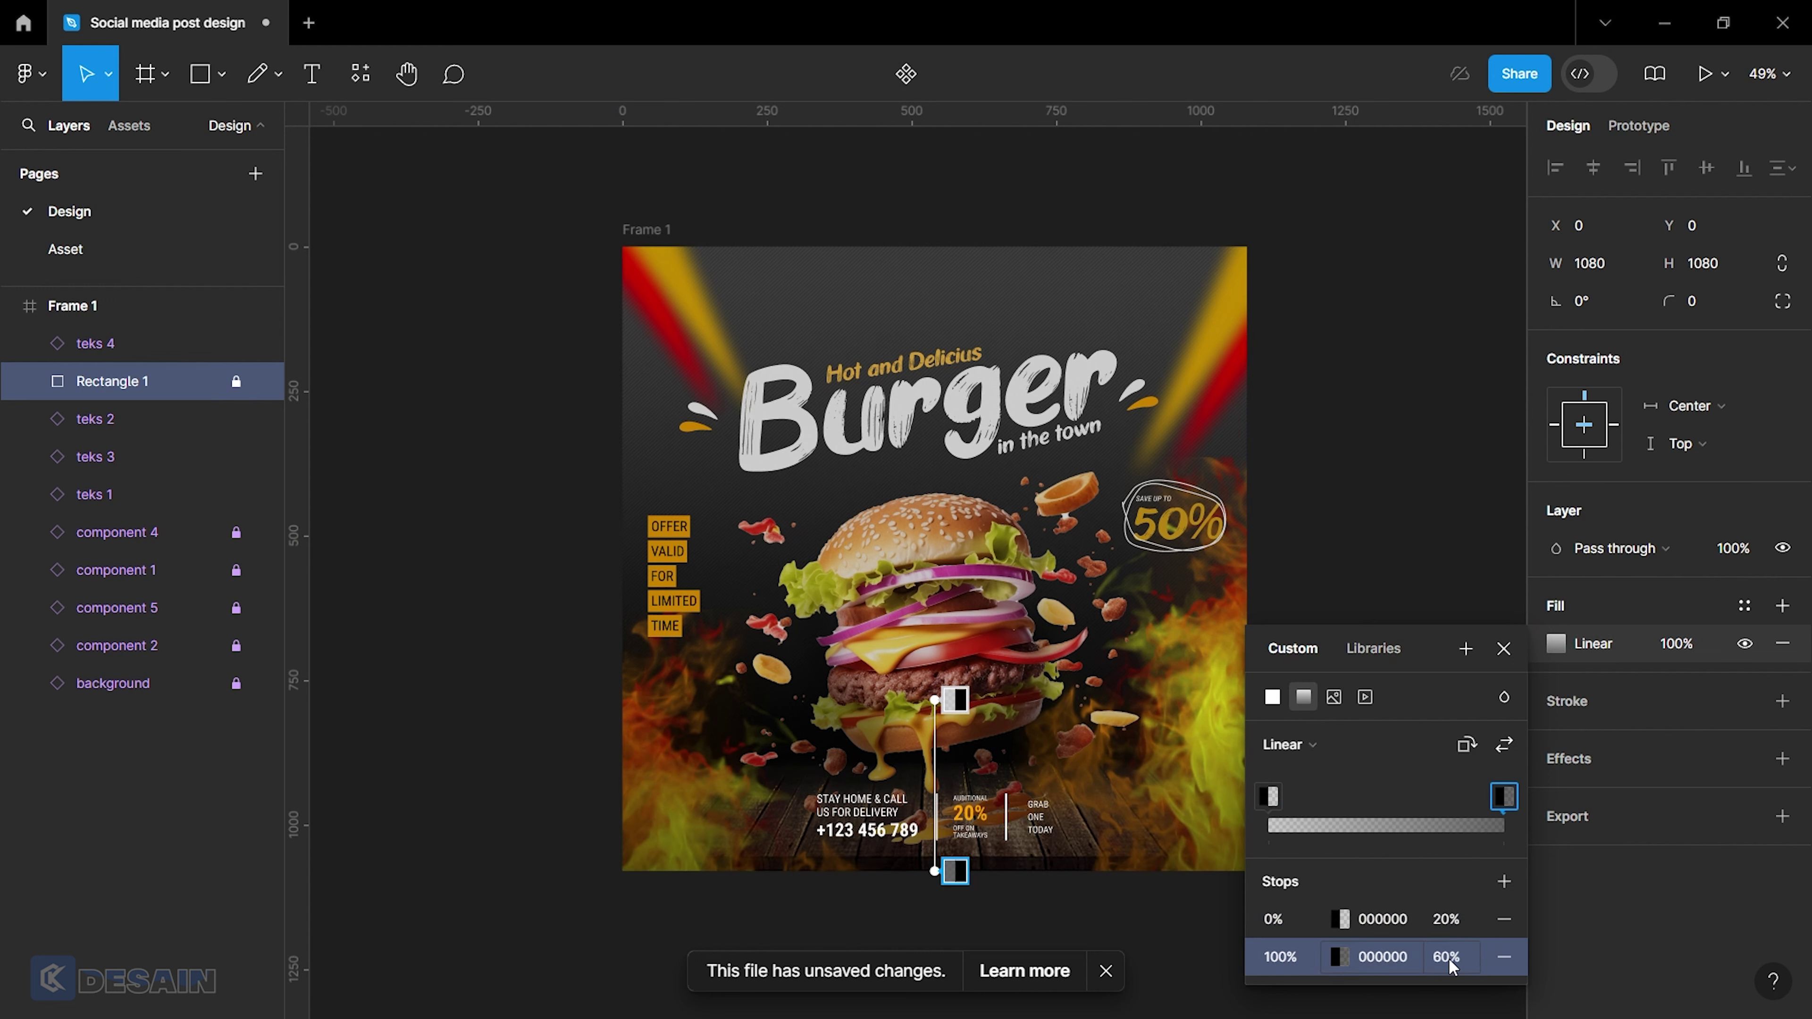
left_click(1503, 648)
left_click(1424, 750)
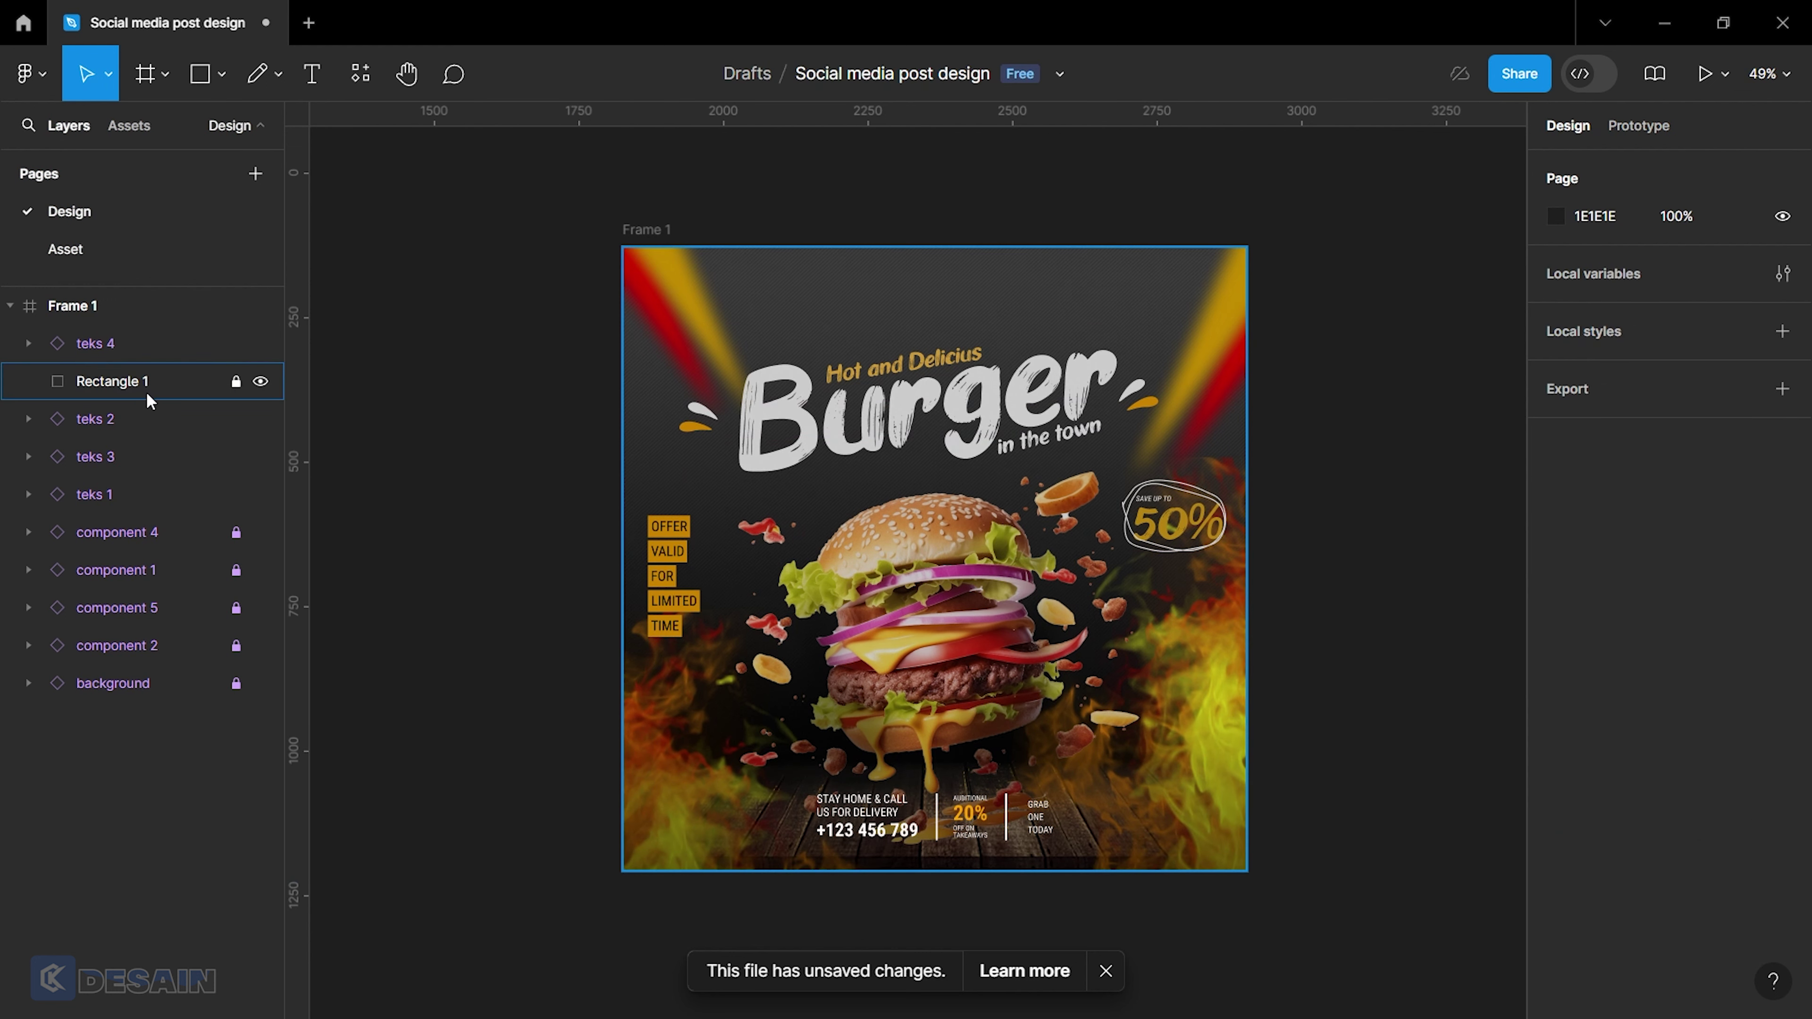
Move the teks 1, 2 and 3 layers above Rectangle 1 together.
left_click(135, 418)
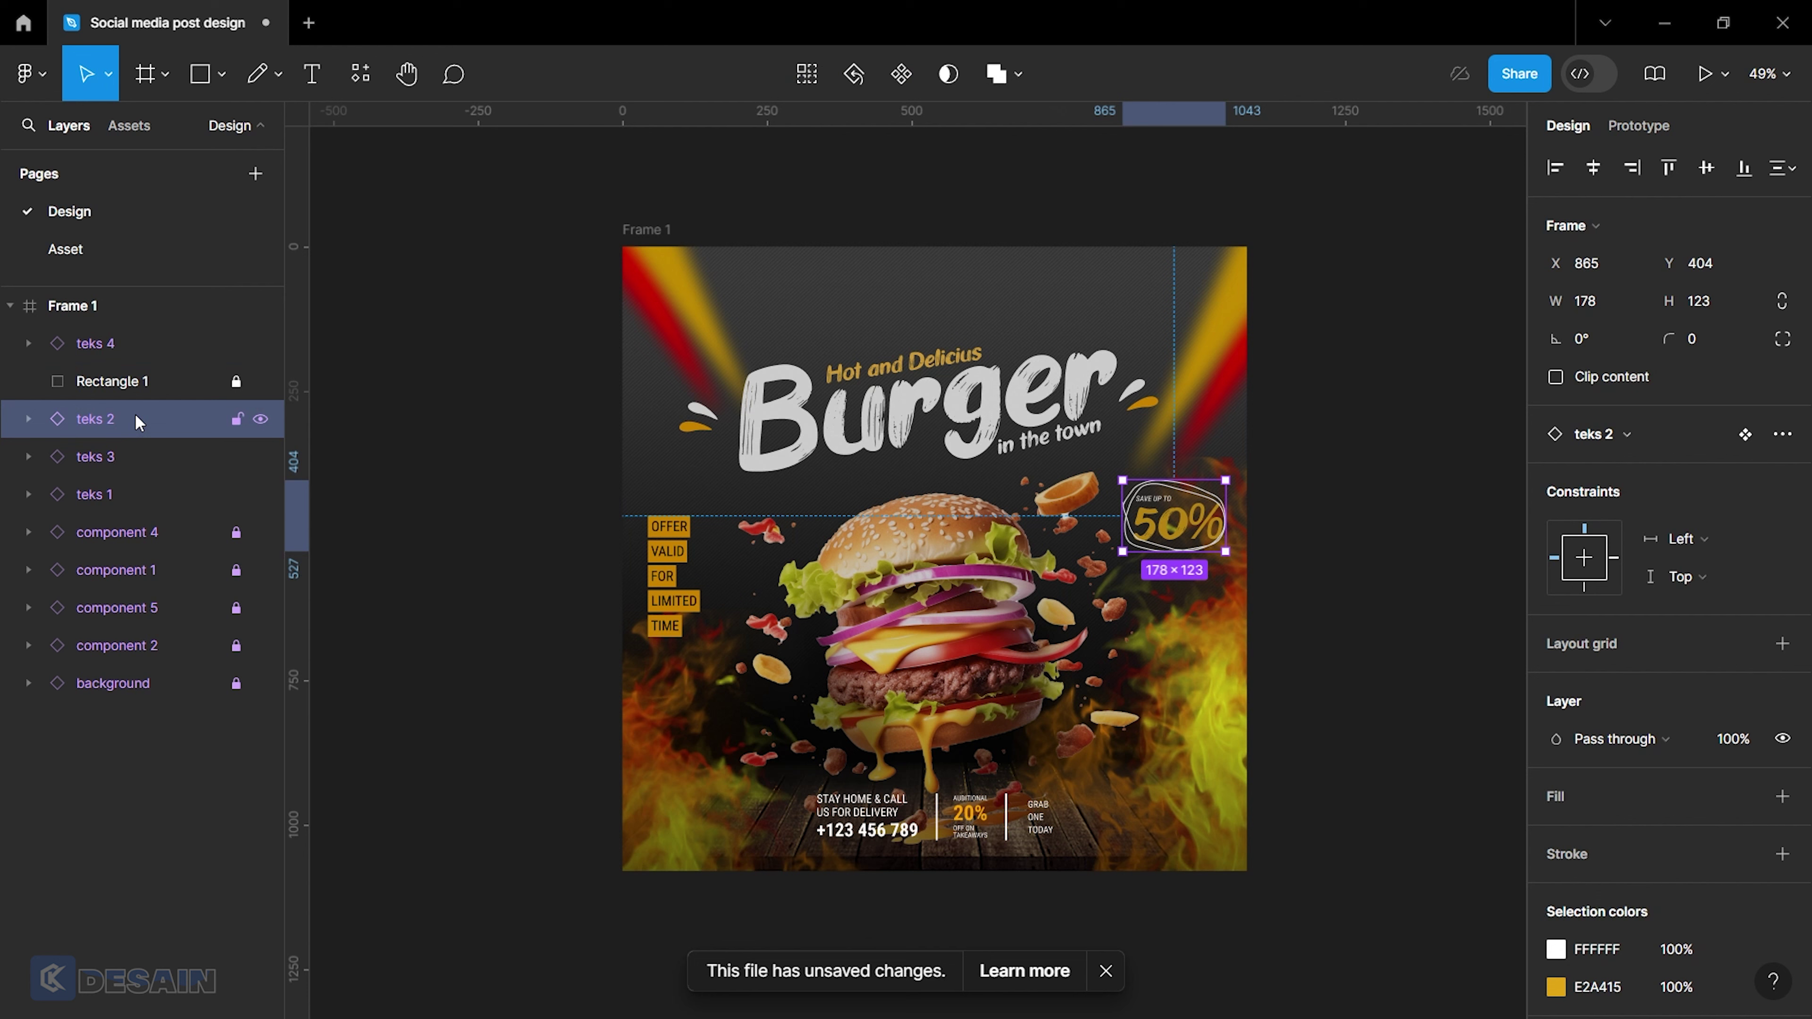
left_click(121, 457, "shift")
left_click(114, 496, "shift")
left_click_drag(125, 495, 150, 379)
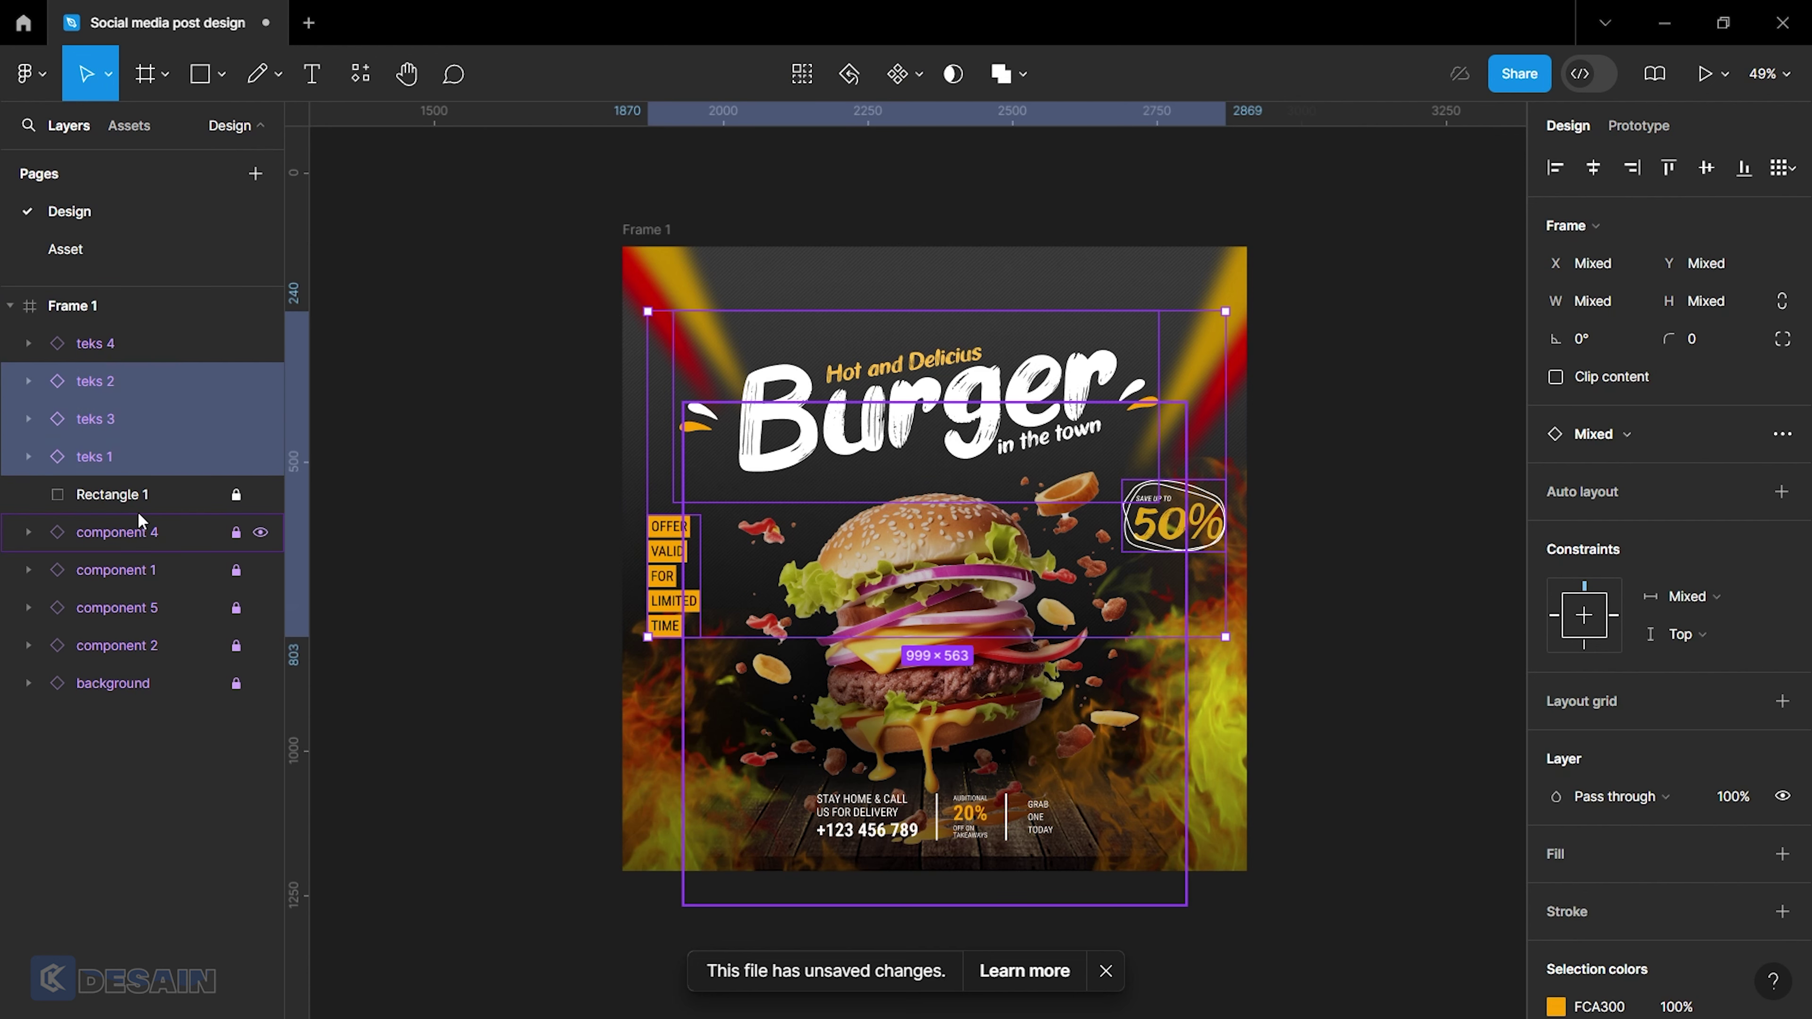
Try moving the burger layer above the overlay, then undo it.
left_click(139, 533)
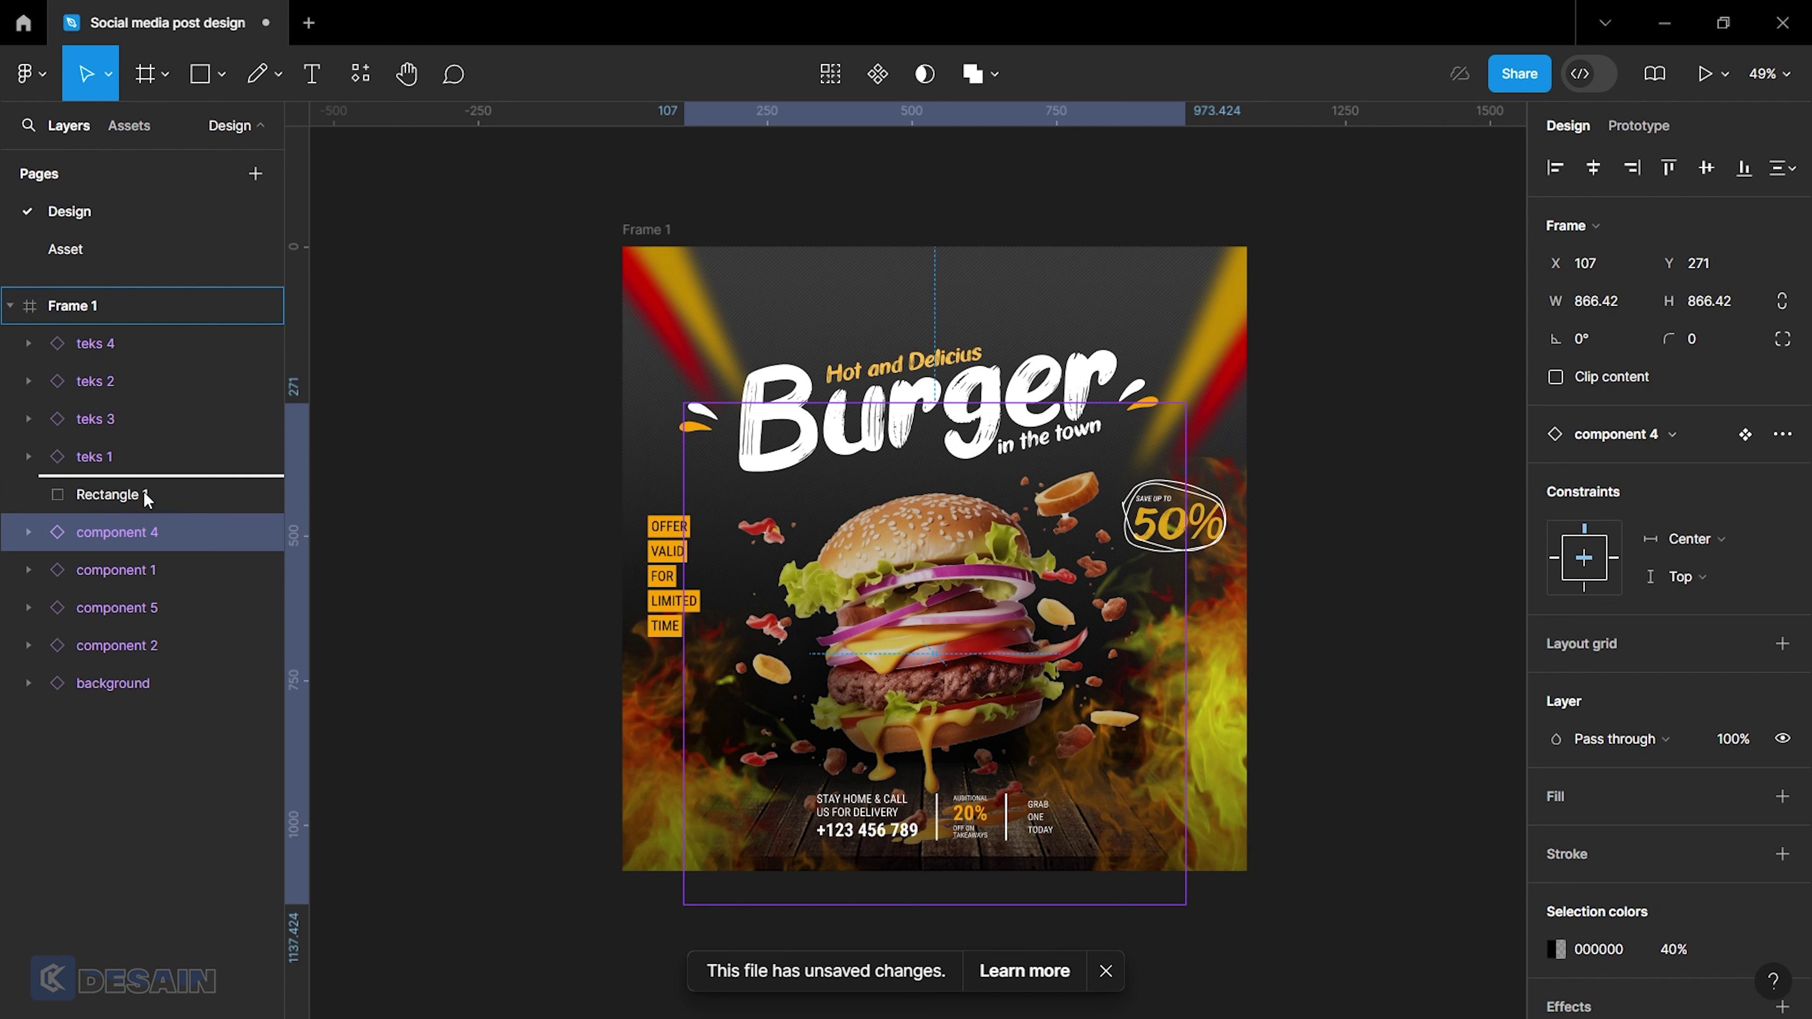
left_click_drag(145, 543, 143, 490)
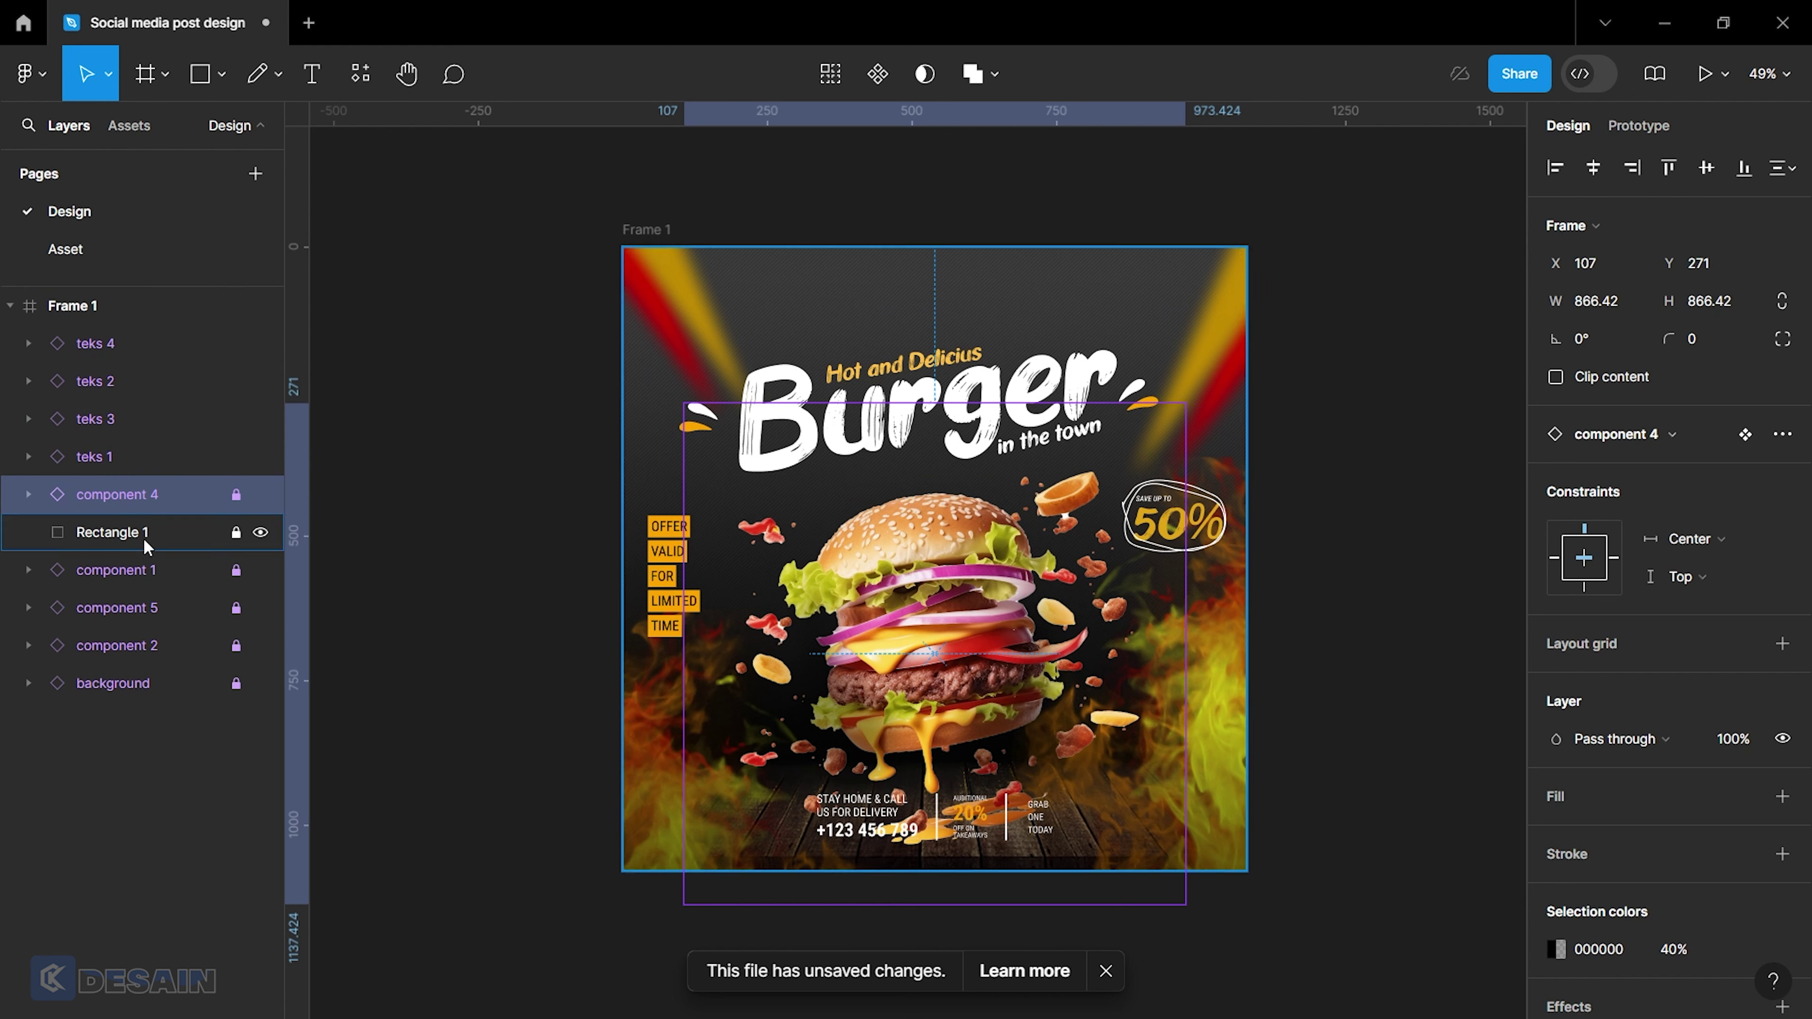
mouse_move(126, 531)
key("ctrl+z")
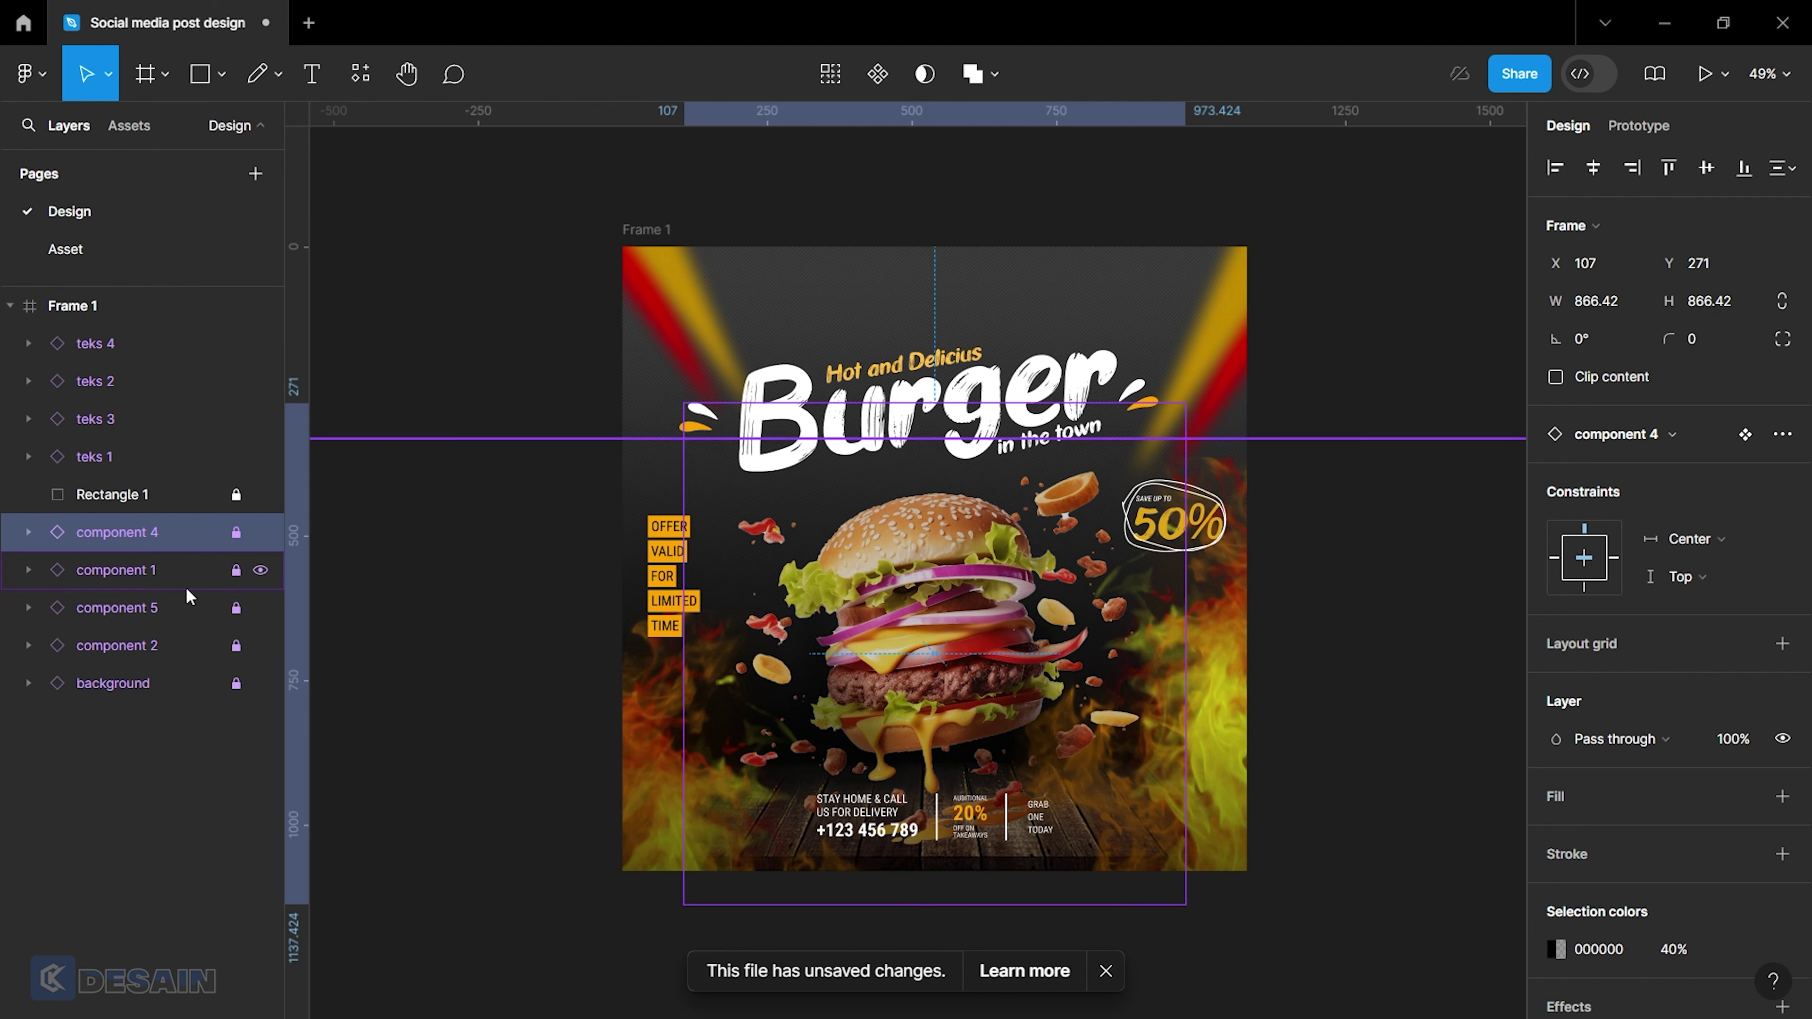
left_click(515, 805)
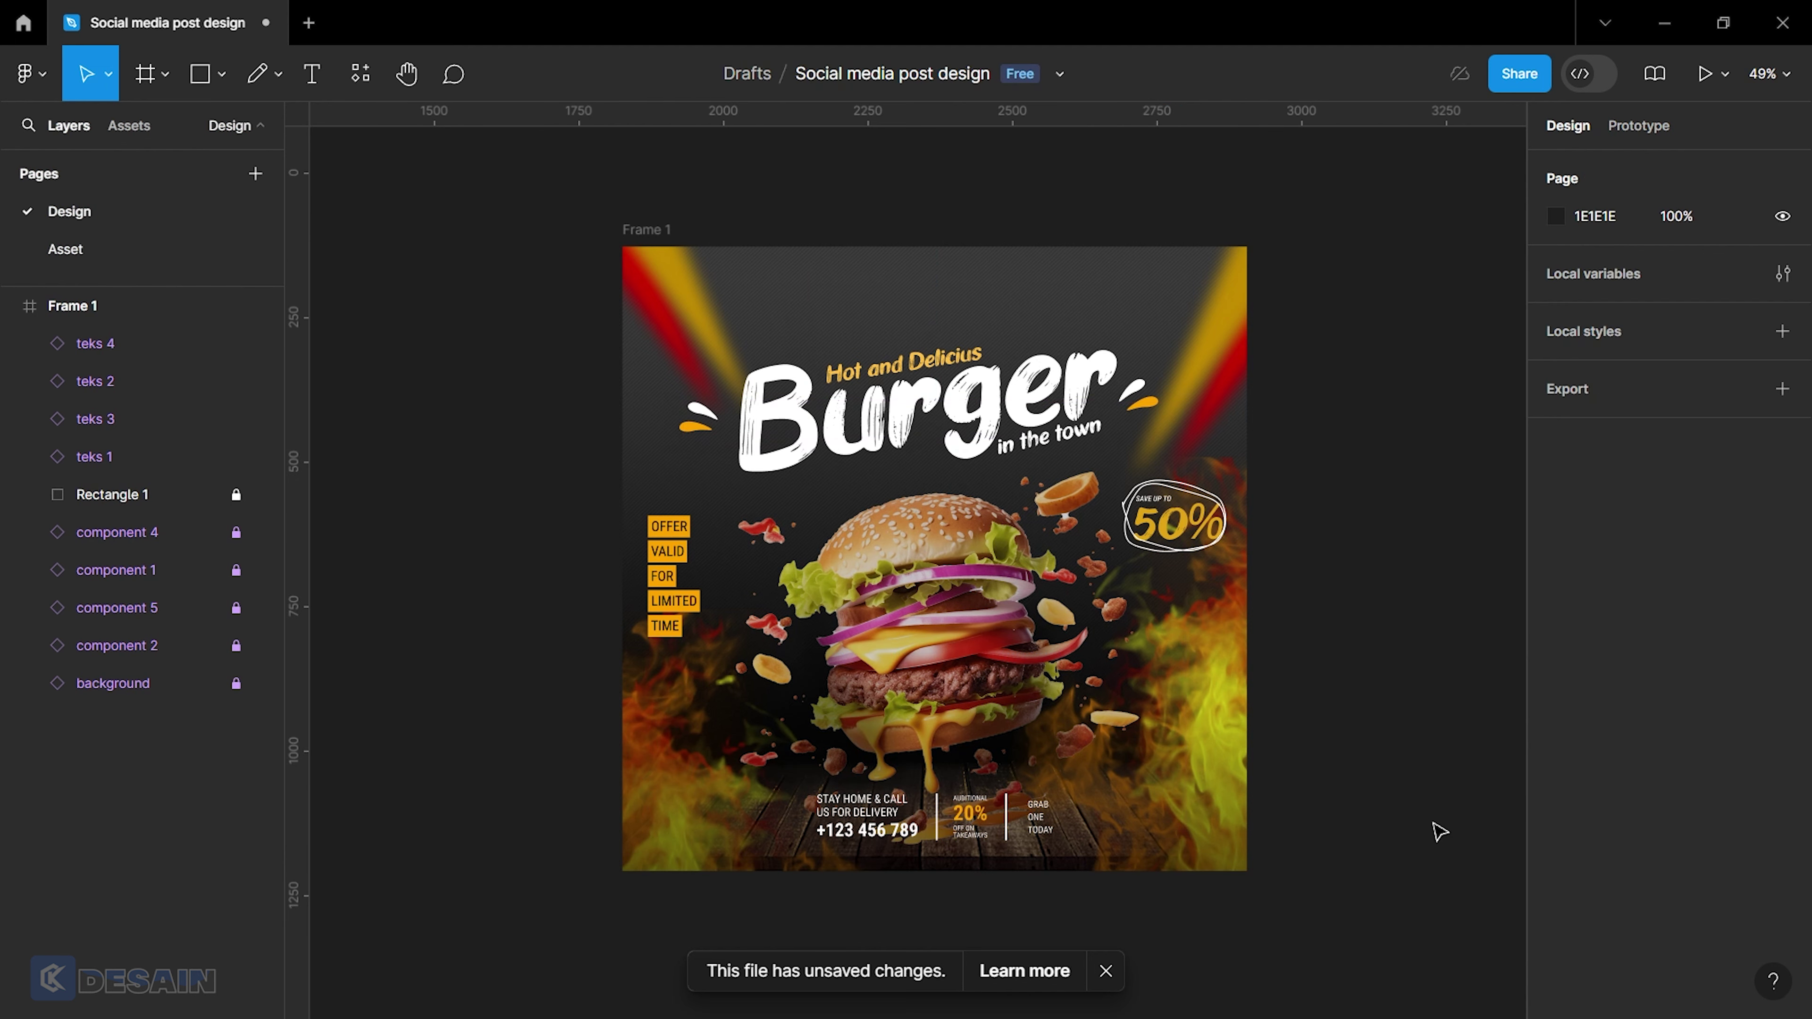
Scroll the layers list and dismiss the unsaved-changes notice.
scroll(987, 913, "up", 5)
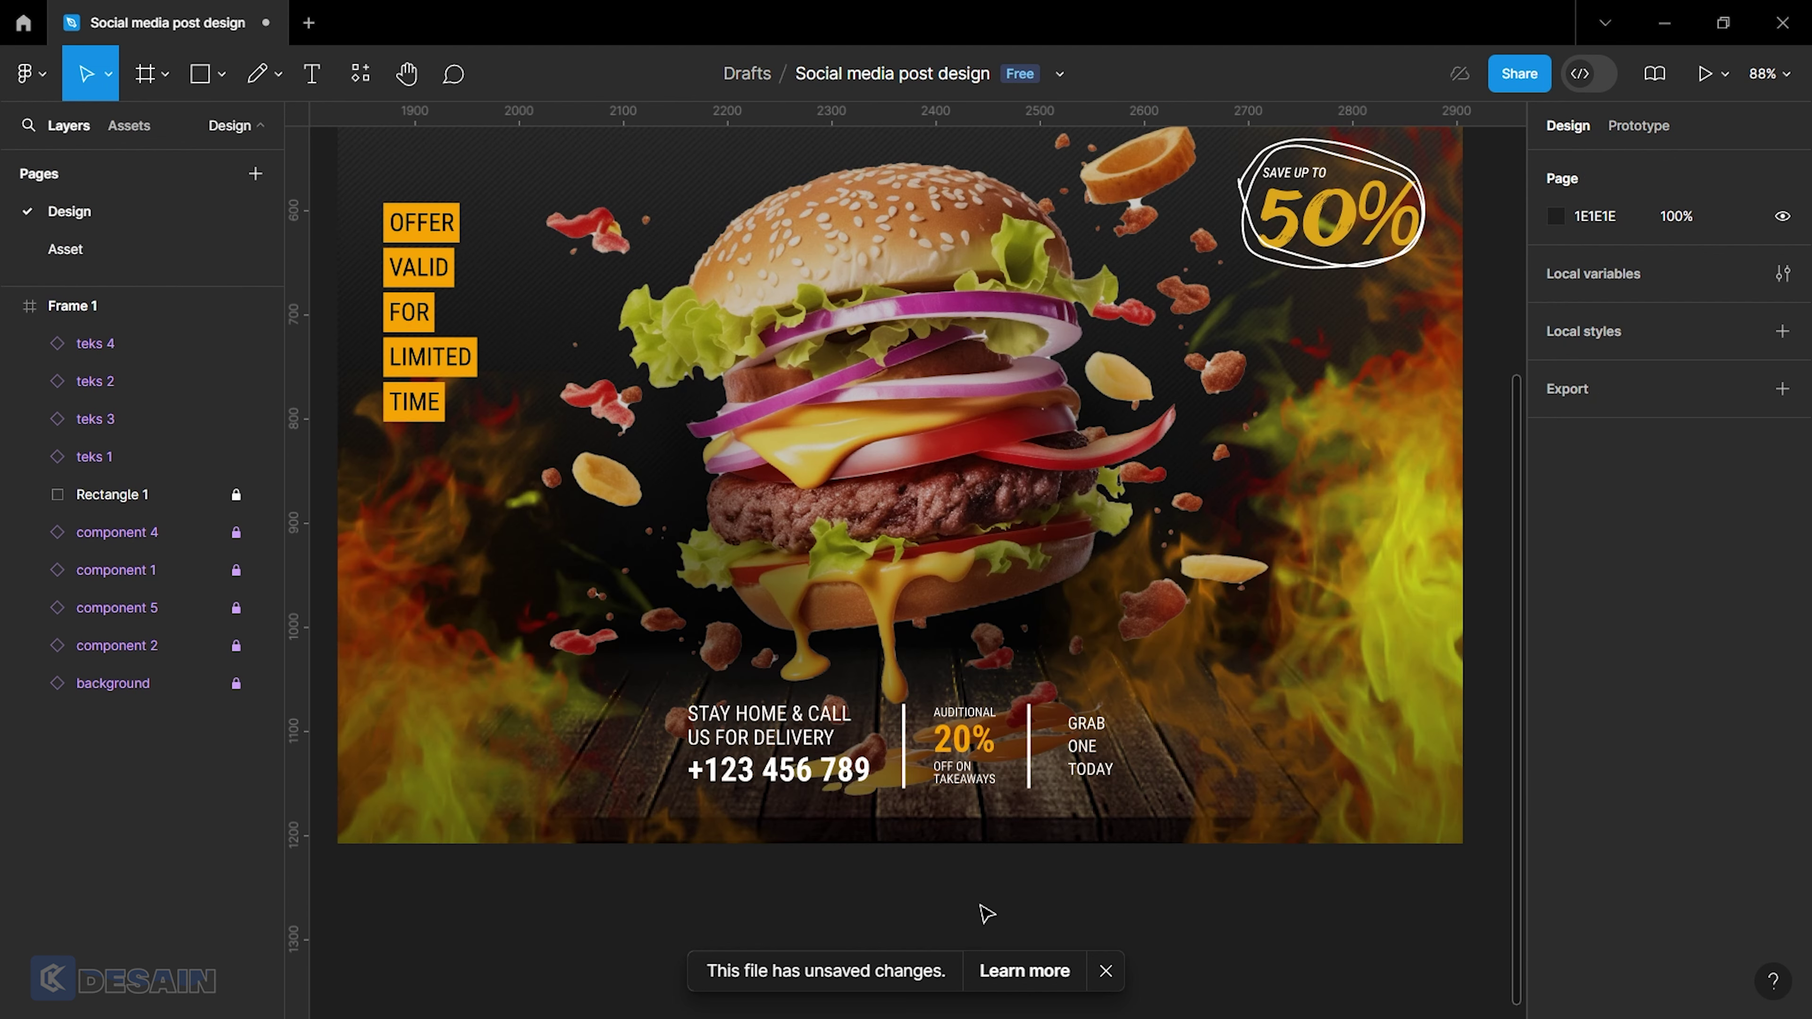
scroll(986, 913, "down", 3)
scroll(986, 914, "up", 3)
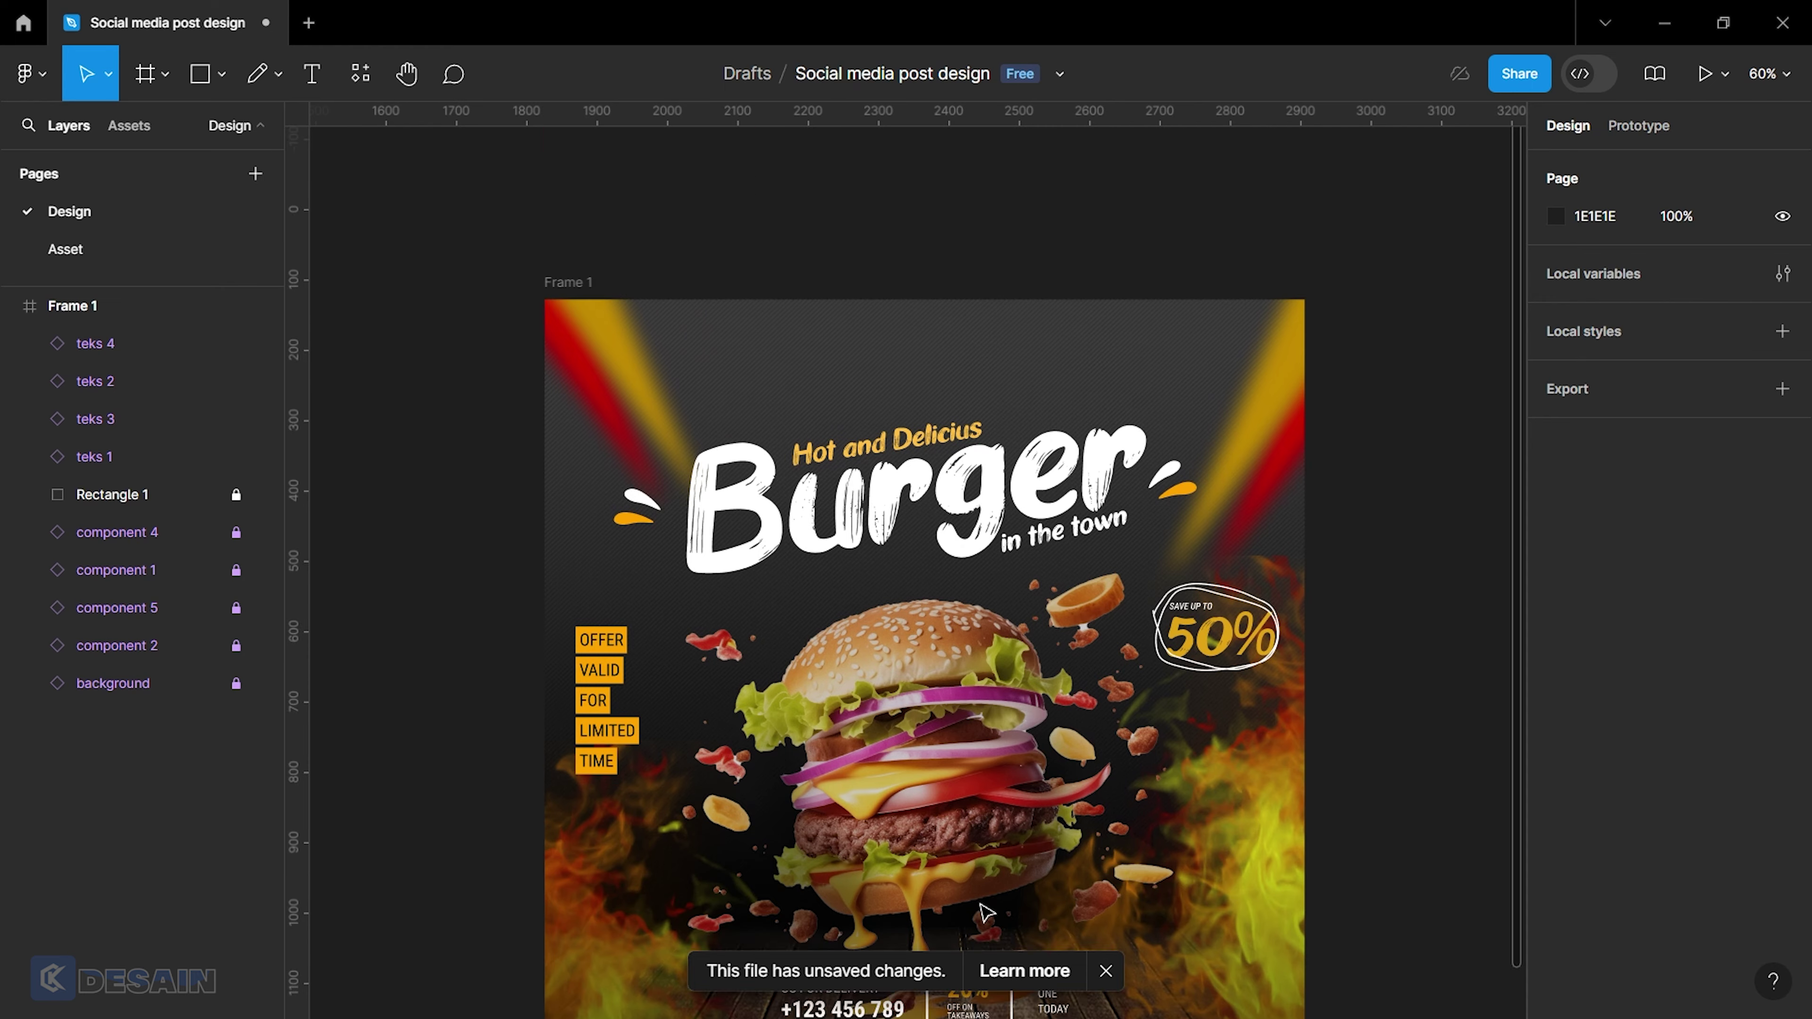
scroll(987, 913, "up", 2)
scroll(985, 900, "down", 4)
scroll(983, 888, "up", 1)
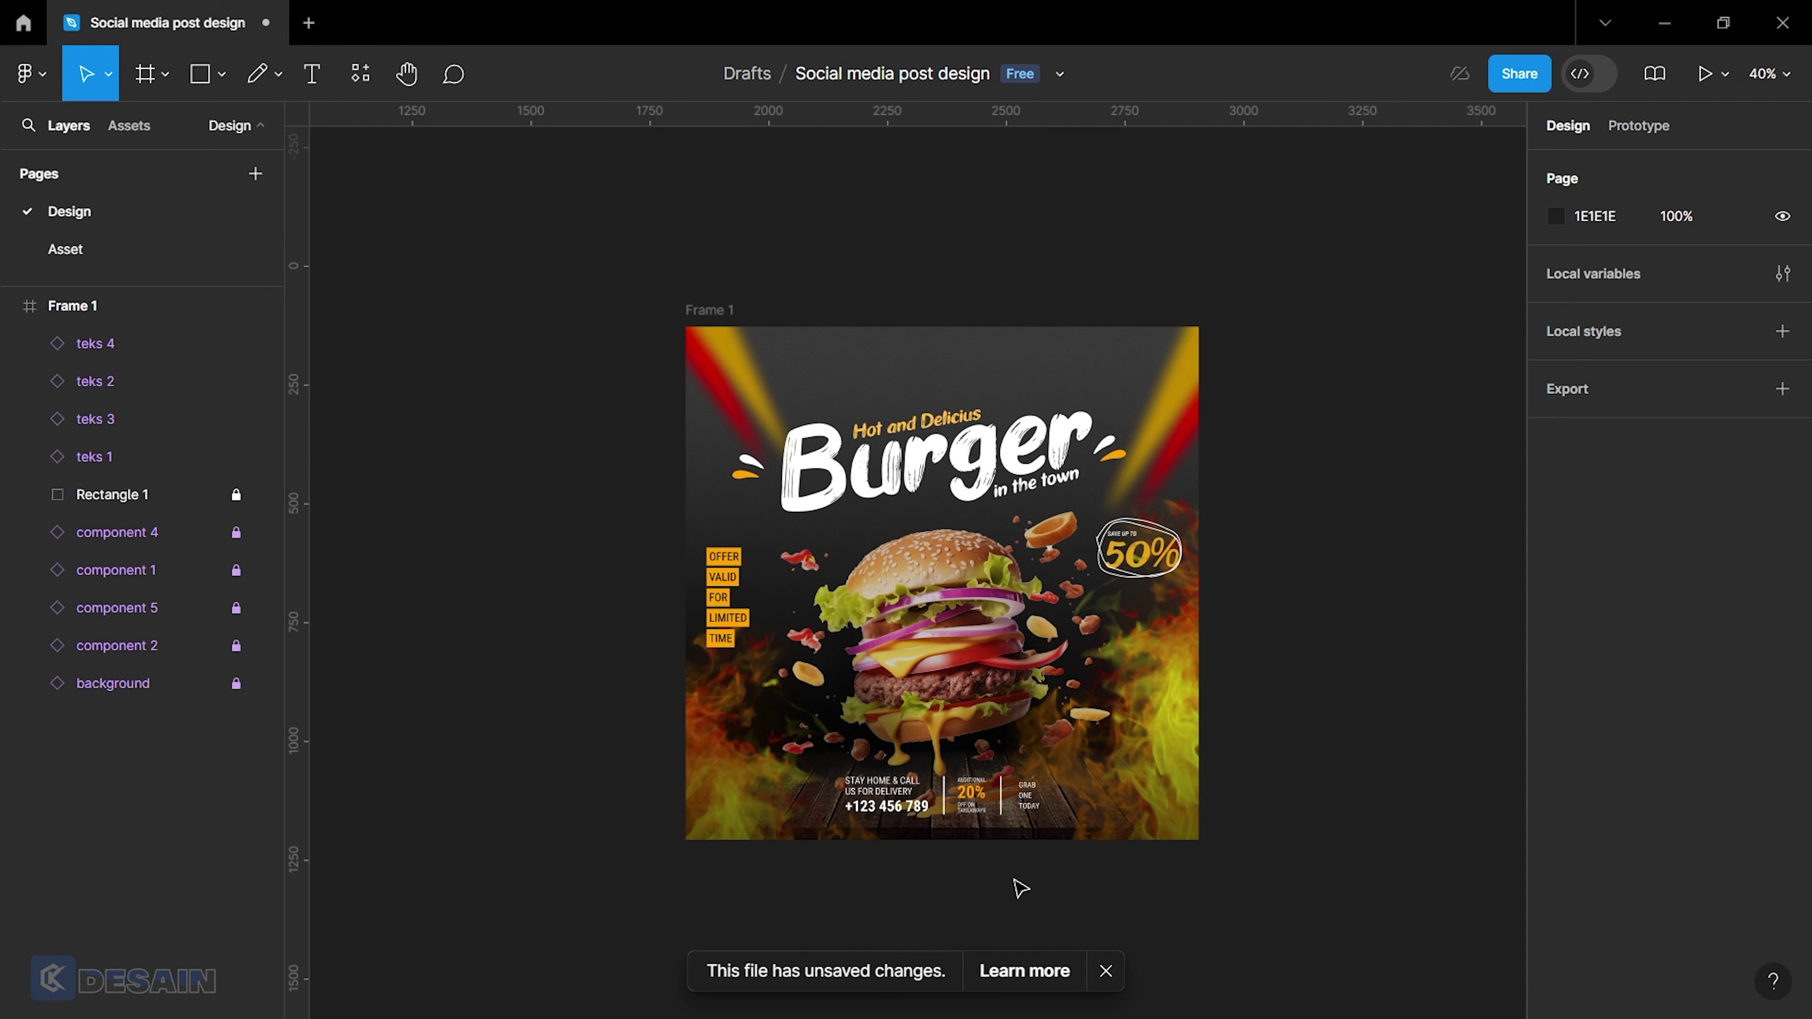
left_click(1105, 971)
Place the component 5 squiggle below the Burger headline and a copy above it.
left_click(356, 71)
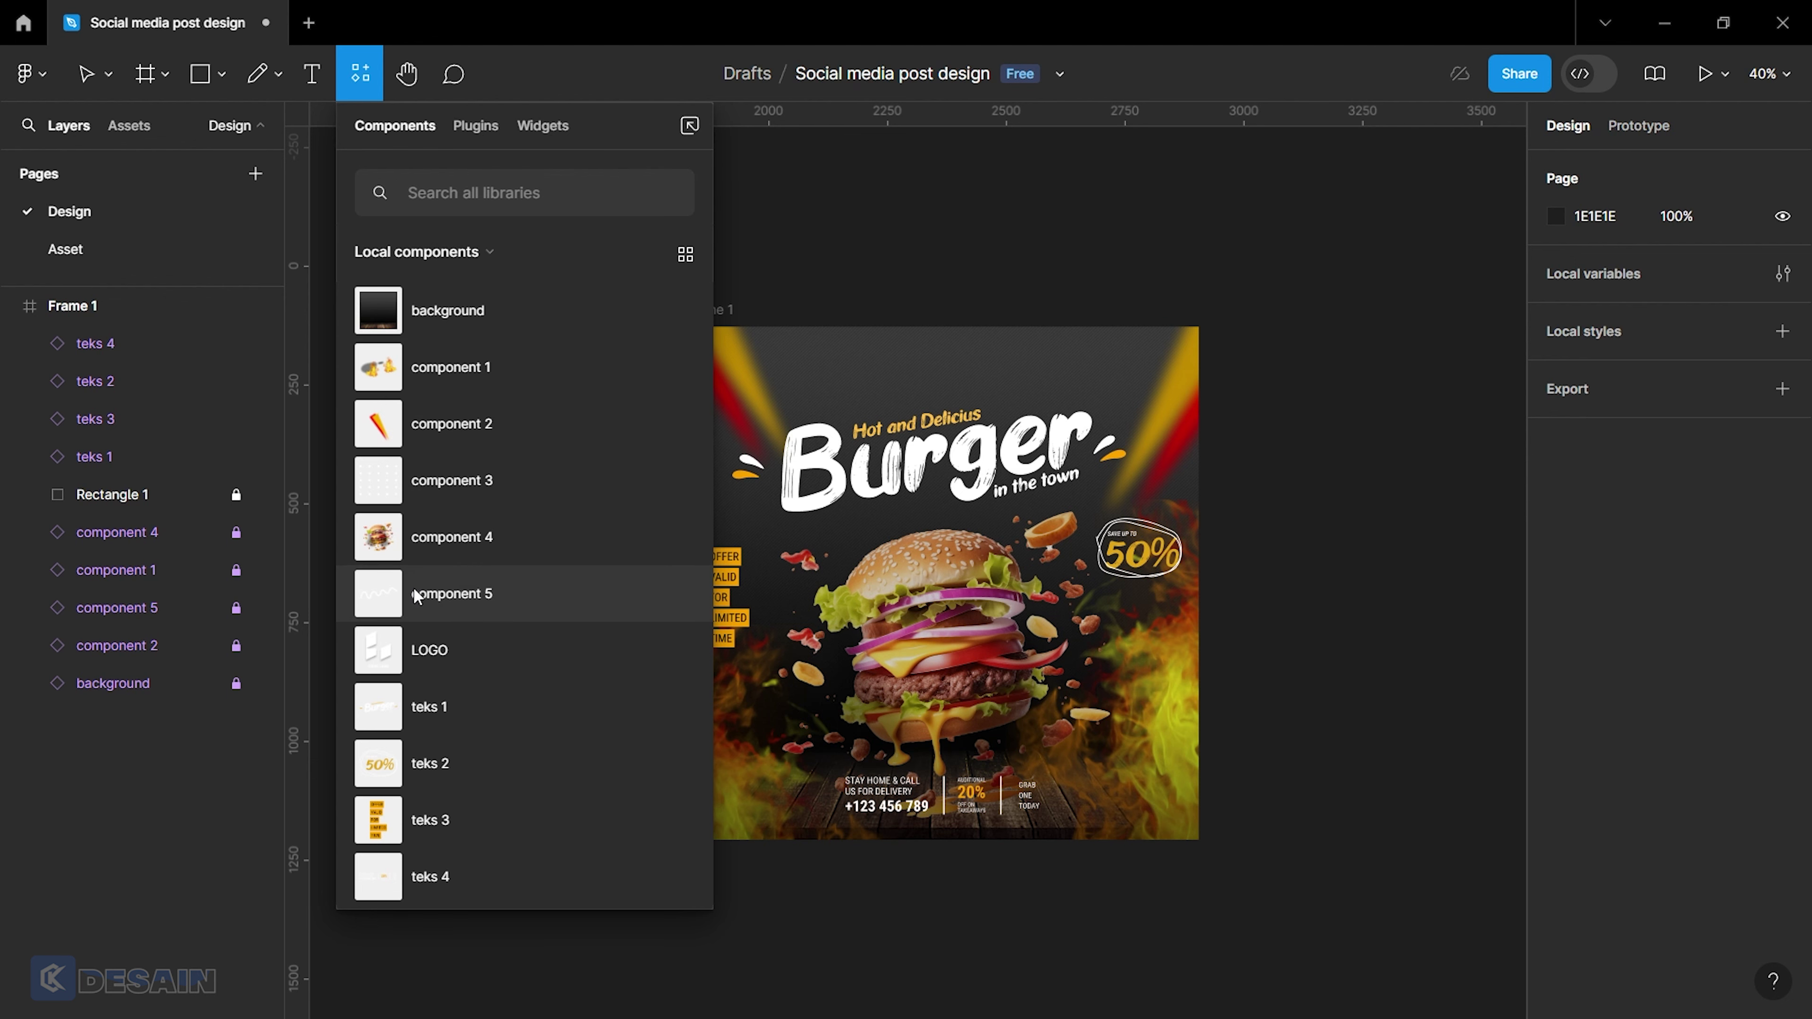
mouse_move(413, 586)
left_mouse_down()
mouse_move(902, 574)
mouse_move(911, 518)
left_mouse_up()
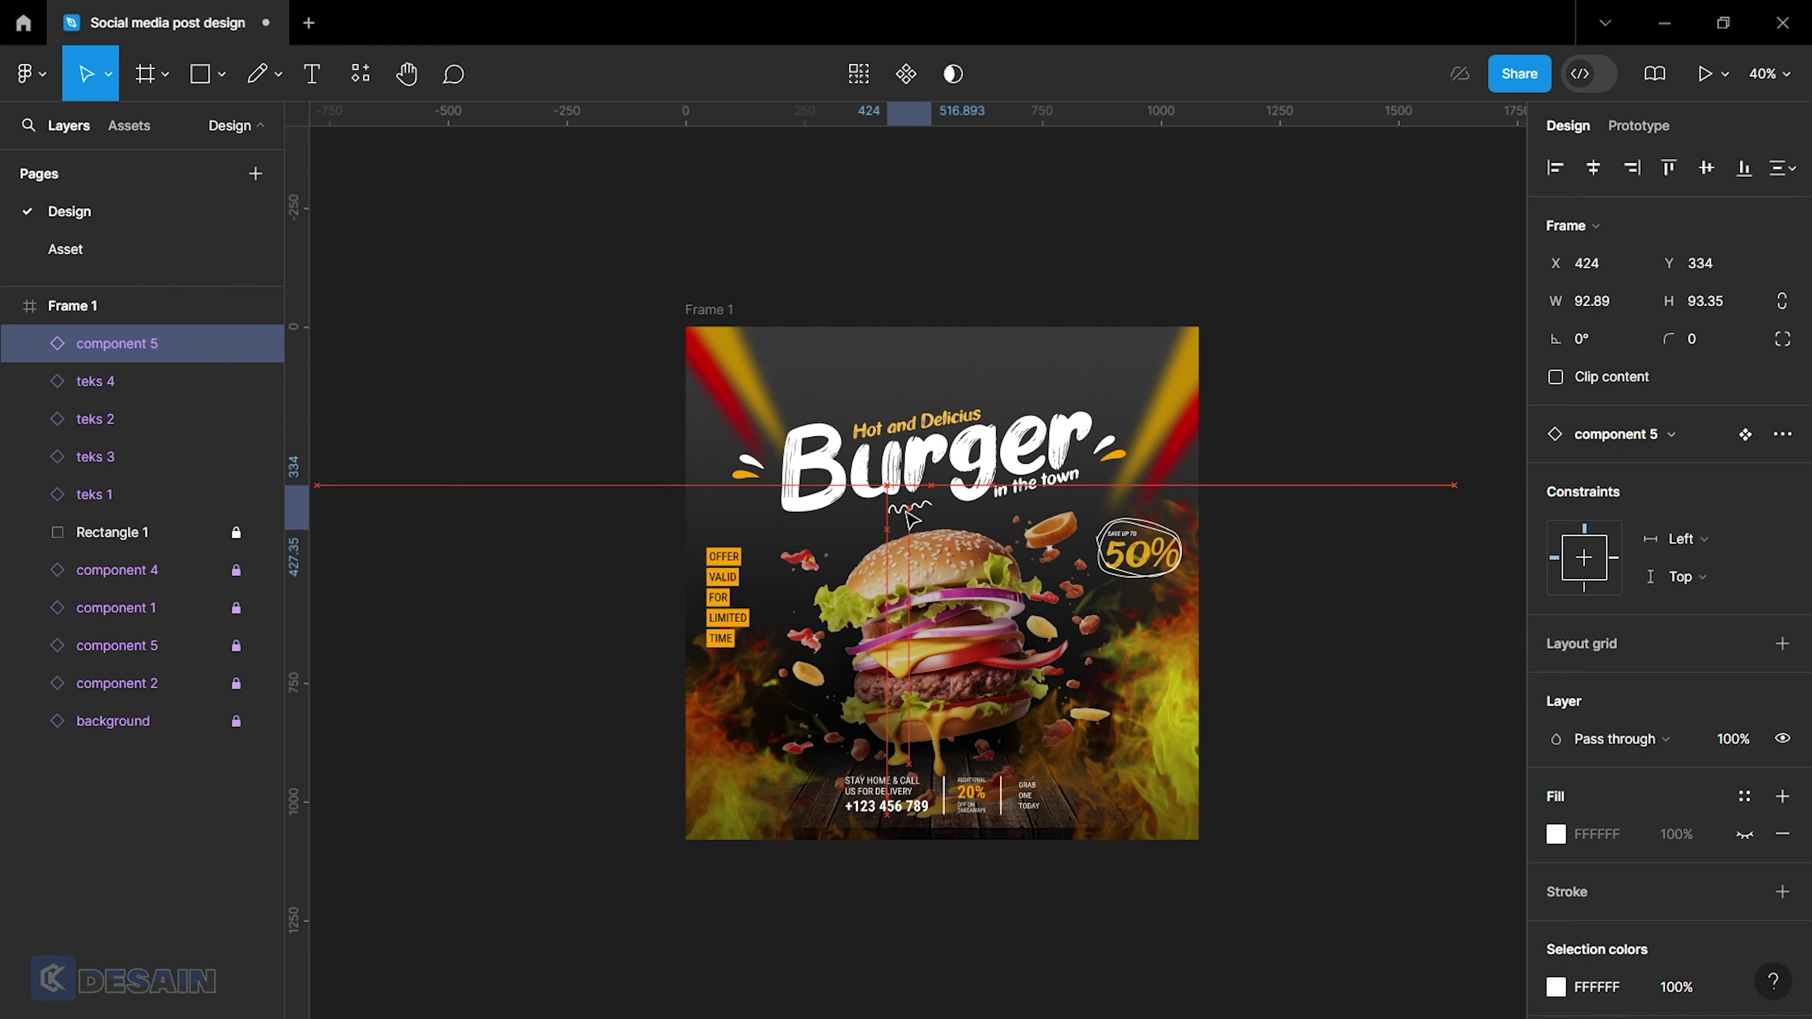
scroll(911, 517, "up", 5)
left_click_drag(943, 503, 1163, 280, "alt")
scroll(1102, 403, "down", 5)
scroll(1102, 404, "right", 3)
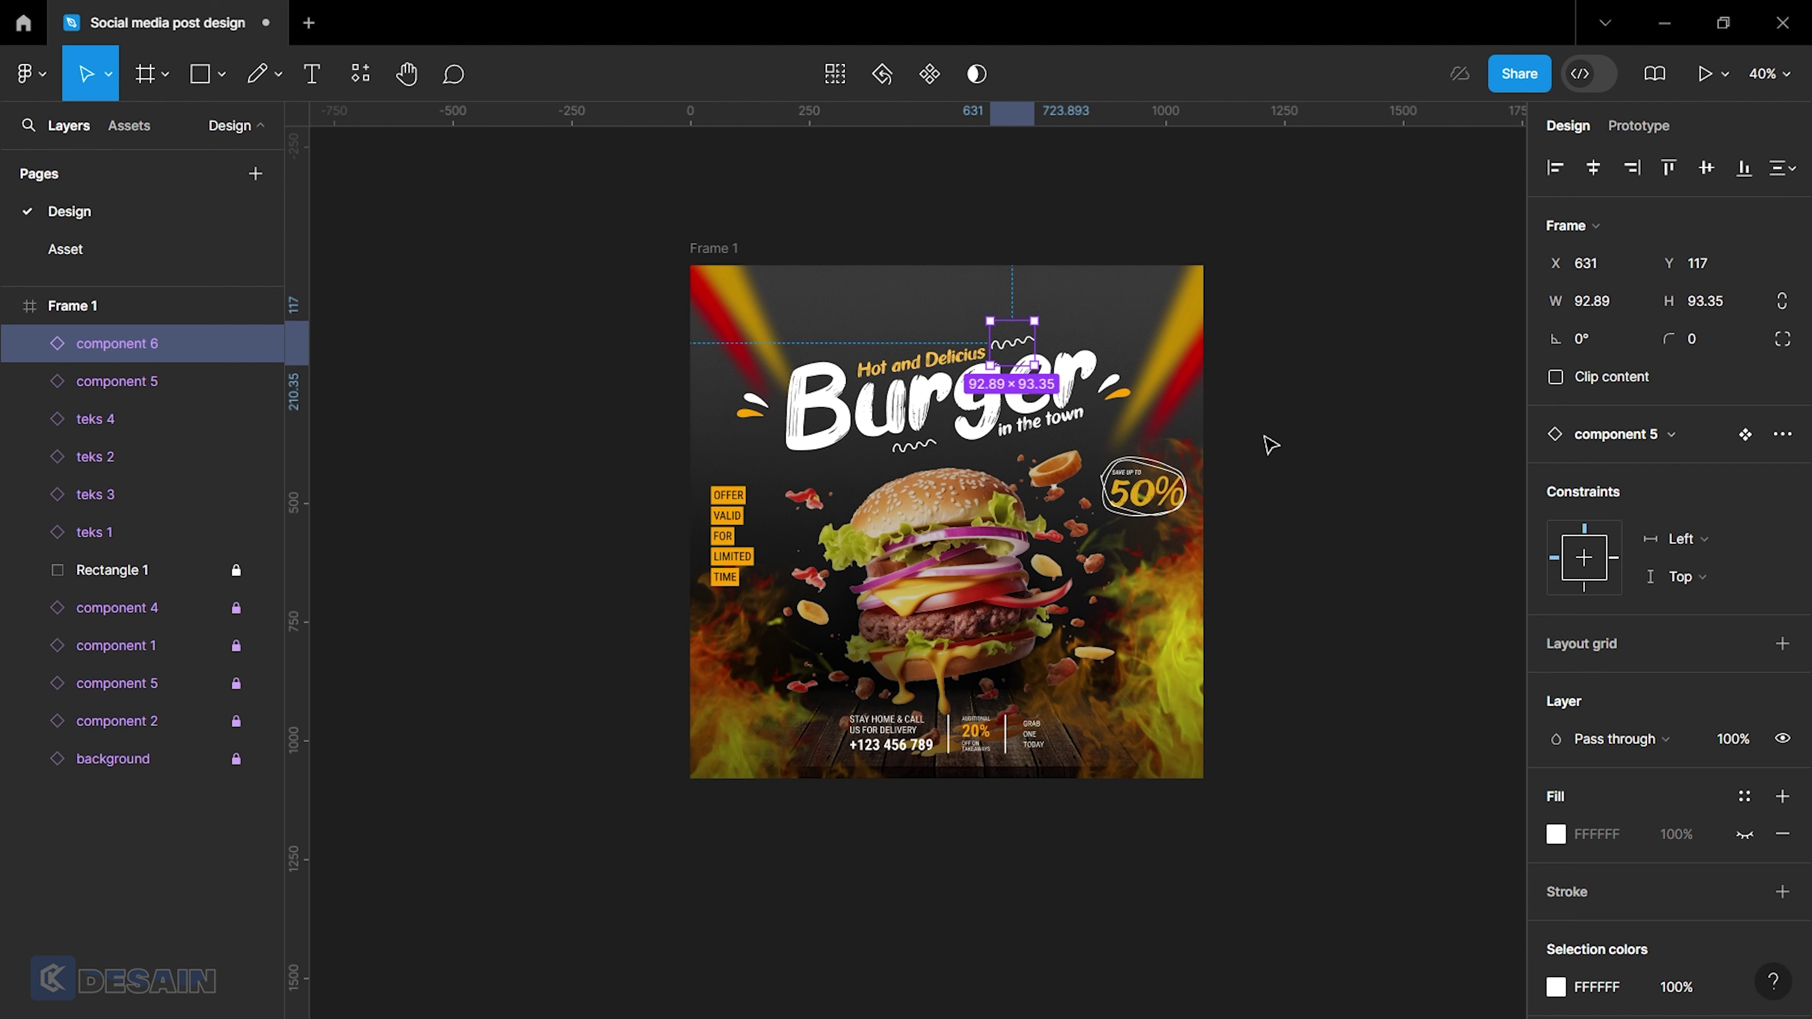
left_click(1115, 467)
left_click(358, 76)
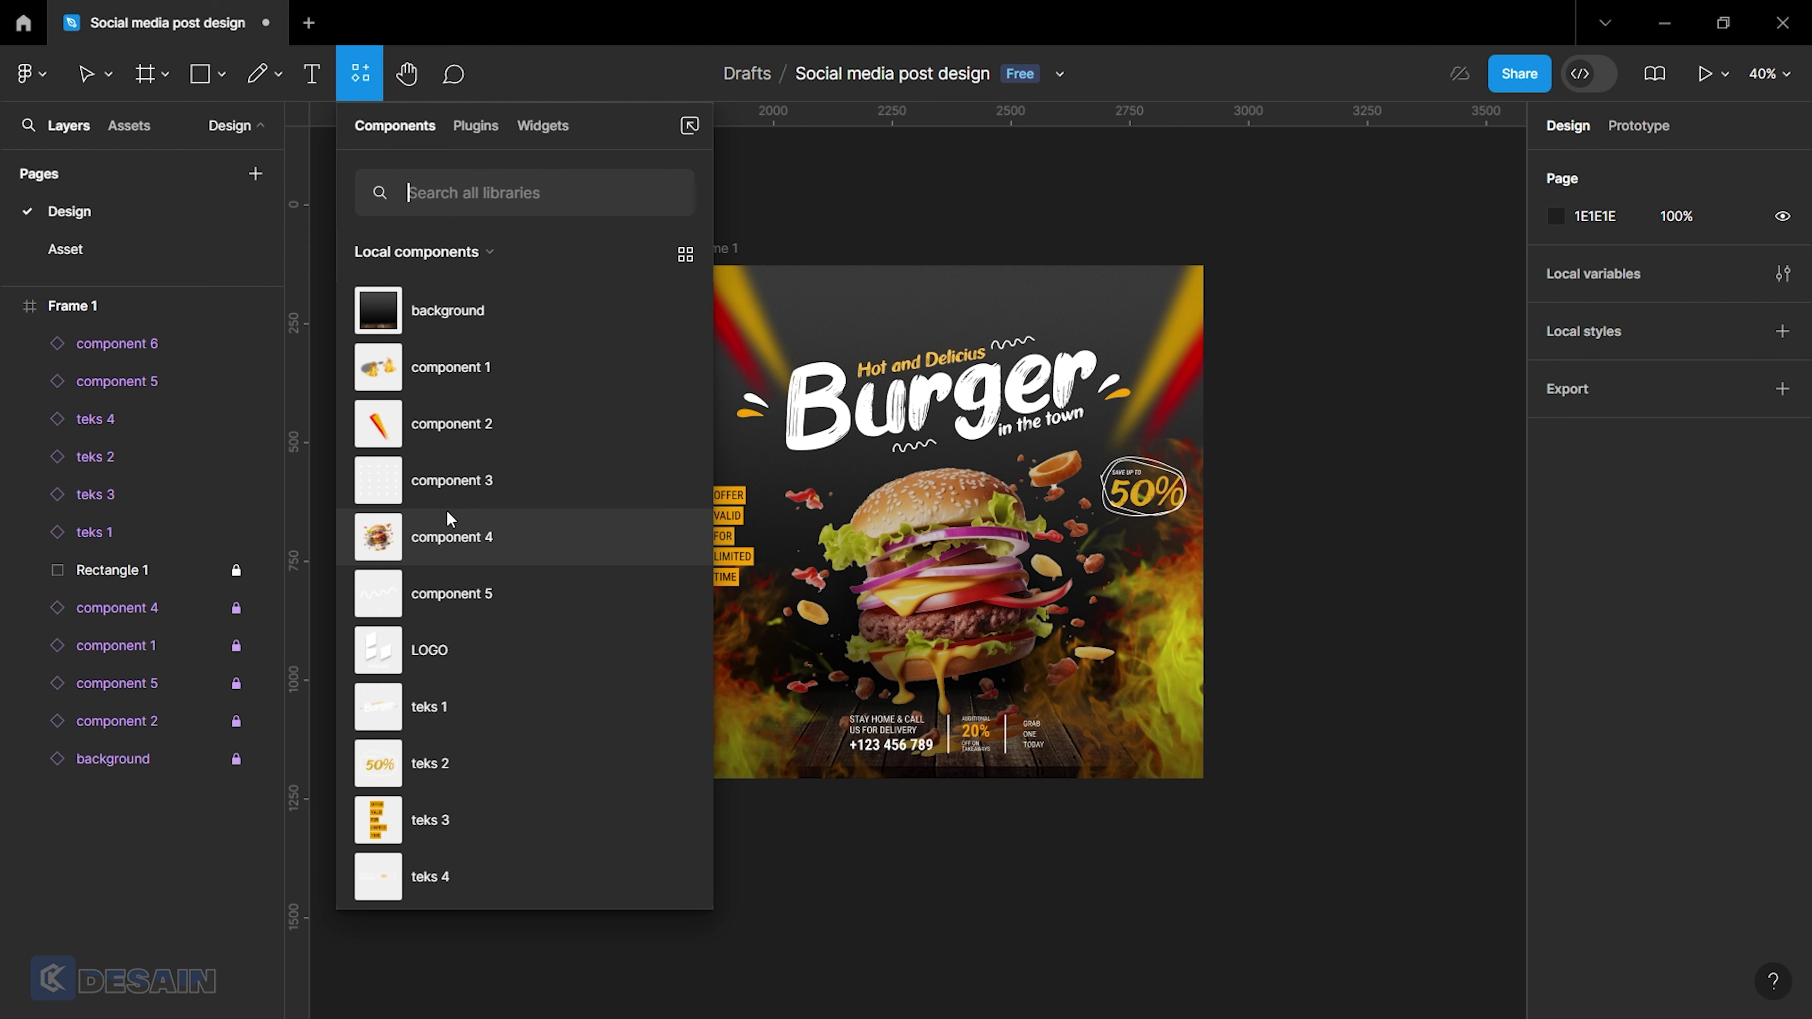
Place the dot-grid component and center it vertically with the contact text.
mouse_move(450, 490)
left_mouse_down()
mouse_move(936, 571)
mouse_move(1339, 929)
left_mouse_up()
scroll(863, 584, "up", 5)
scroll(1340, 929, "right", 3)
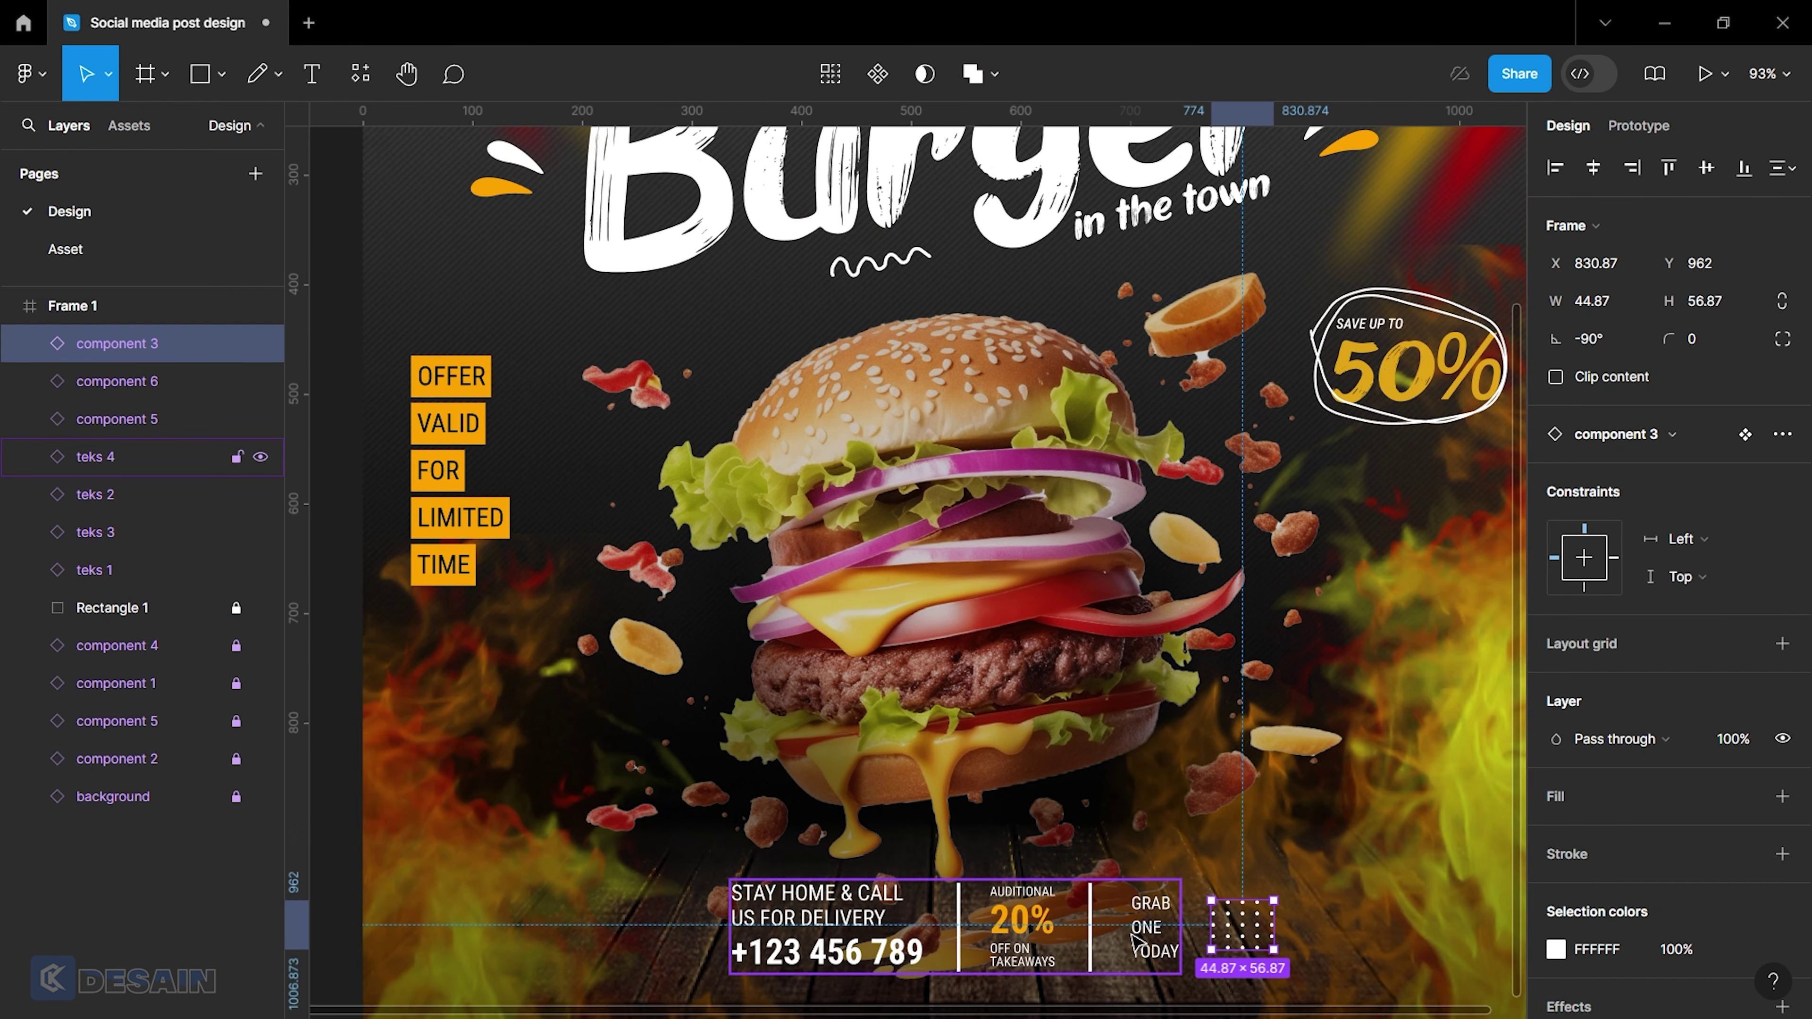
left_click(927, 921, "shift")
left_click(1706, 169)
scroll(942, 571, "down", 3)
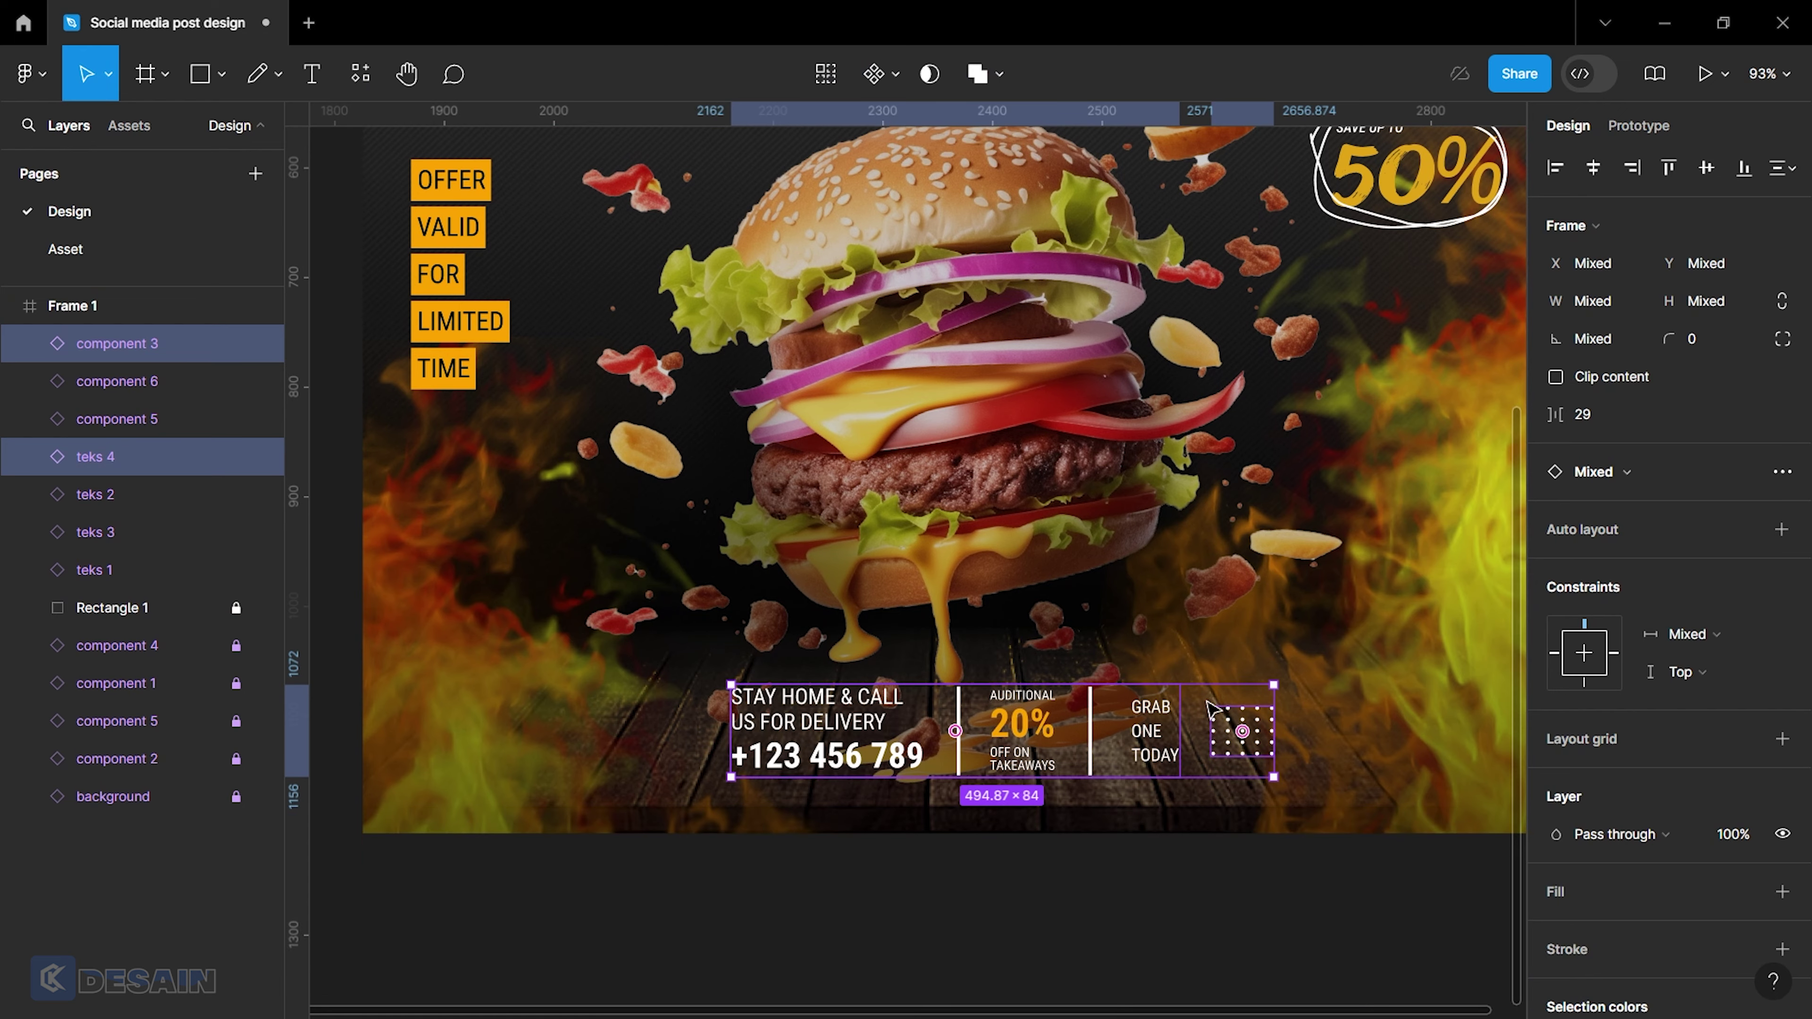
key("Return")
key("Escape")
Set 50 spacing between the dot grid and the contact text.
left_click(1256, 755)
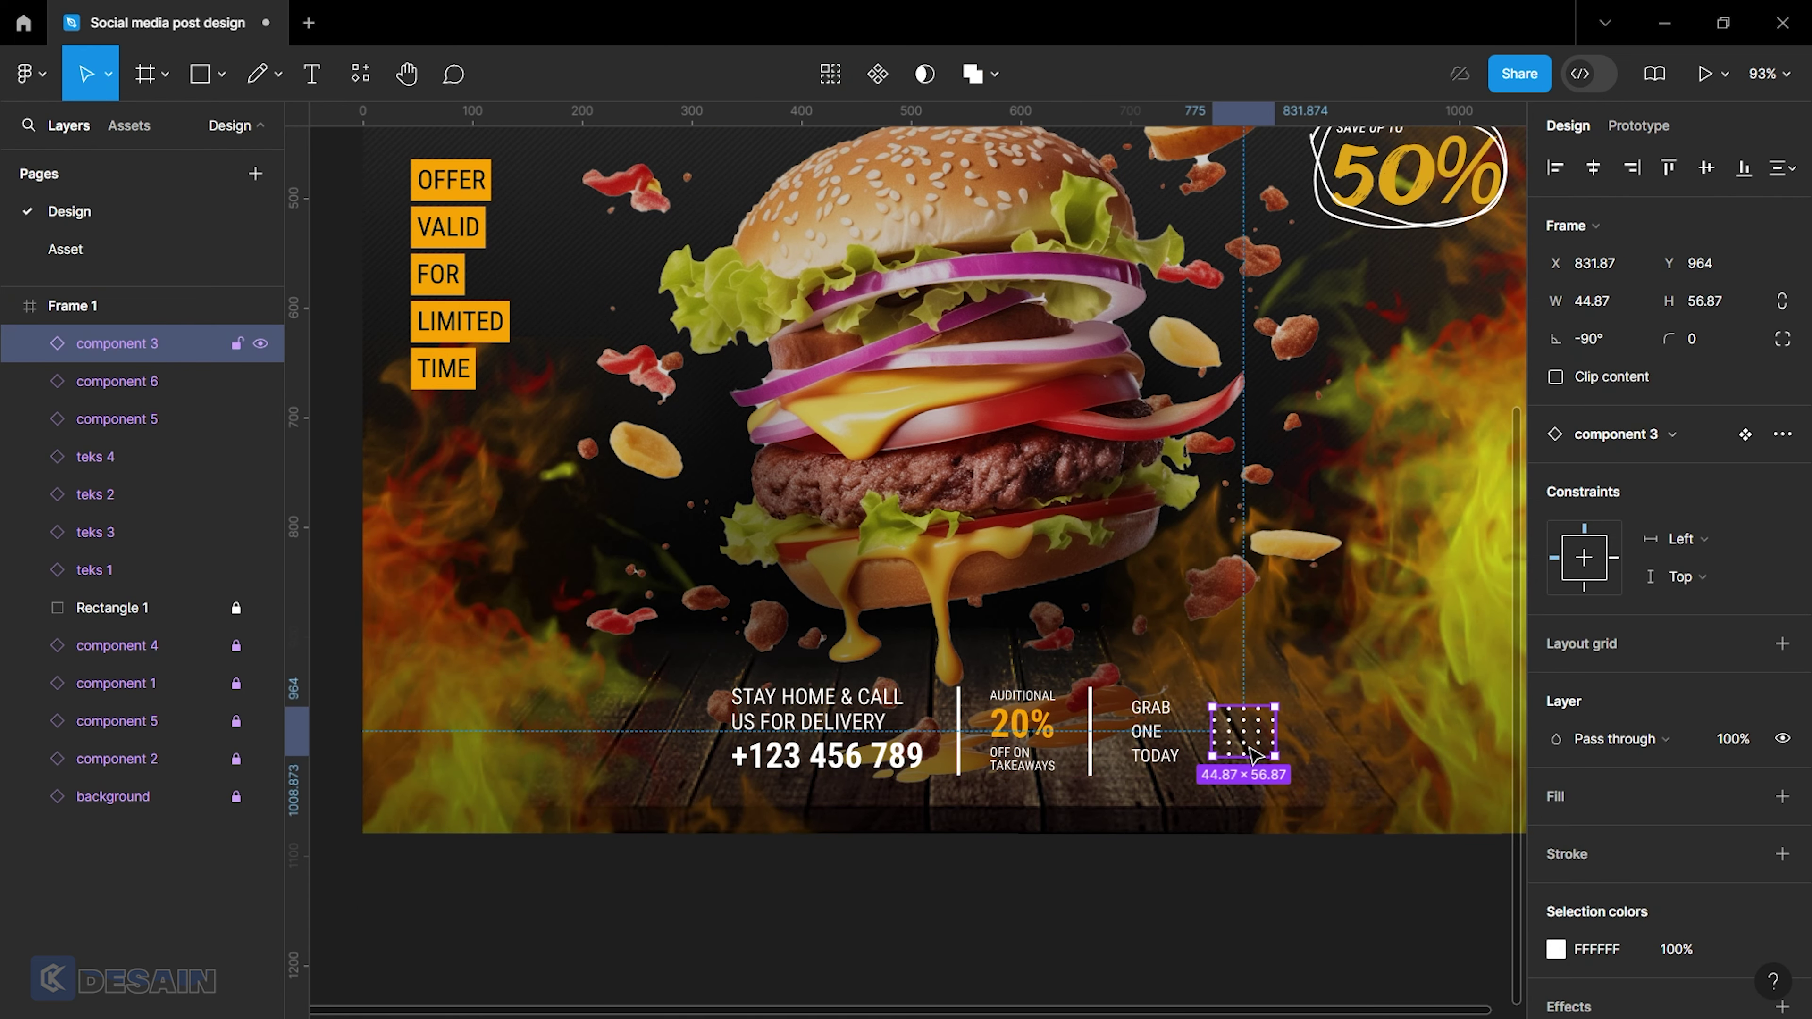
left_click(1170, 742, "shift")
left_click(1591, 415)
type("50")
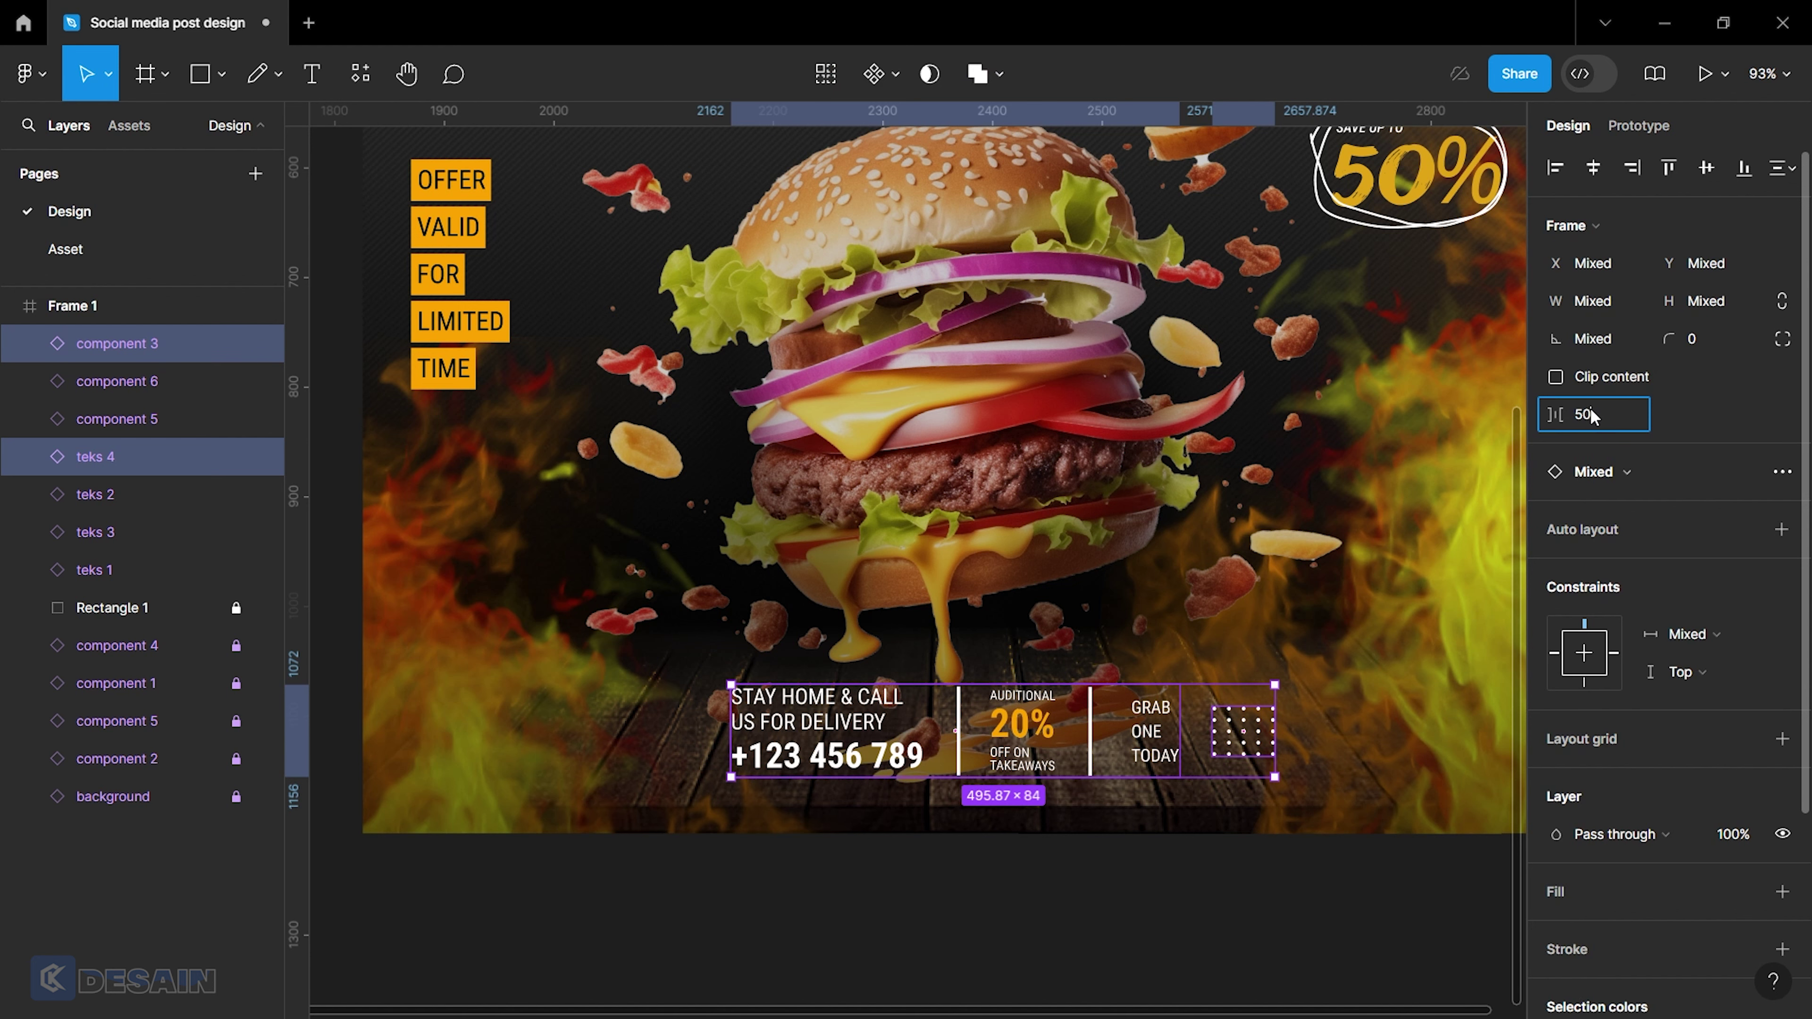
key("Return")
key("Escape")
Copy the dot grid to the left of the contact text with 50 spacing.
left_click(1273, 755)
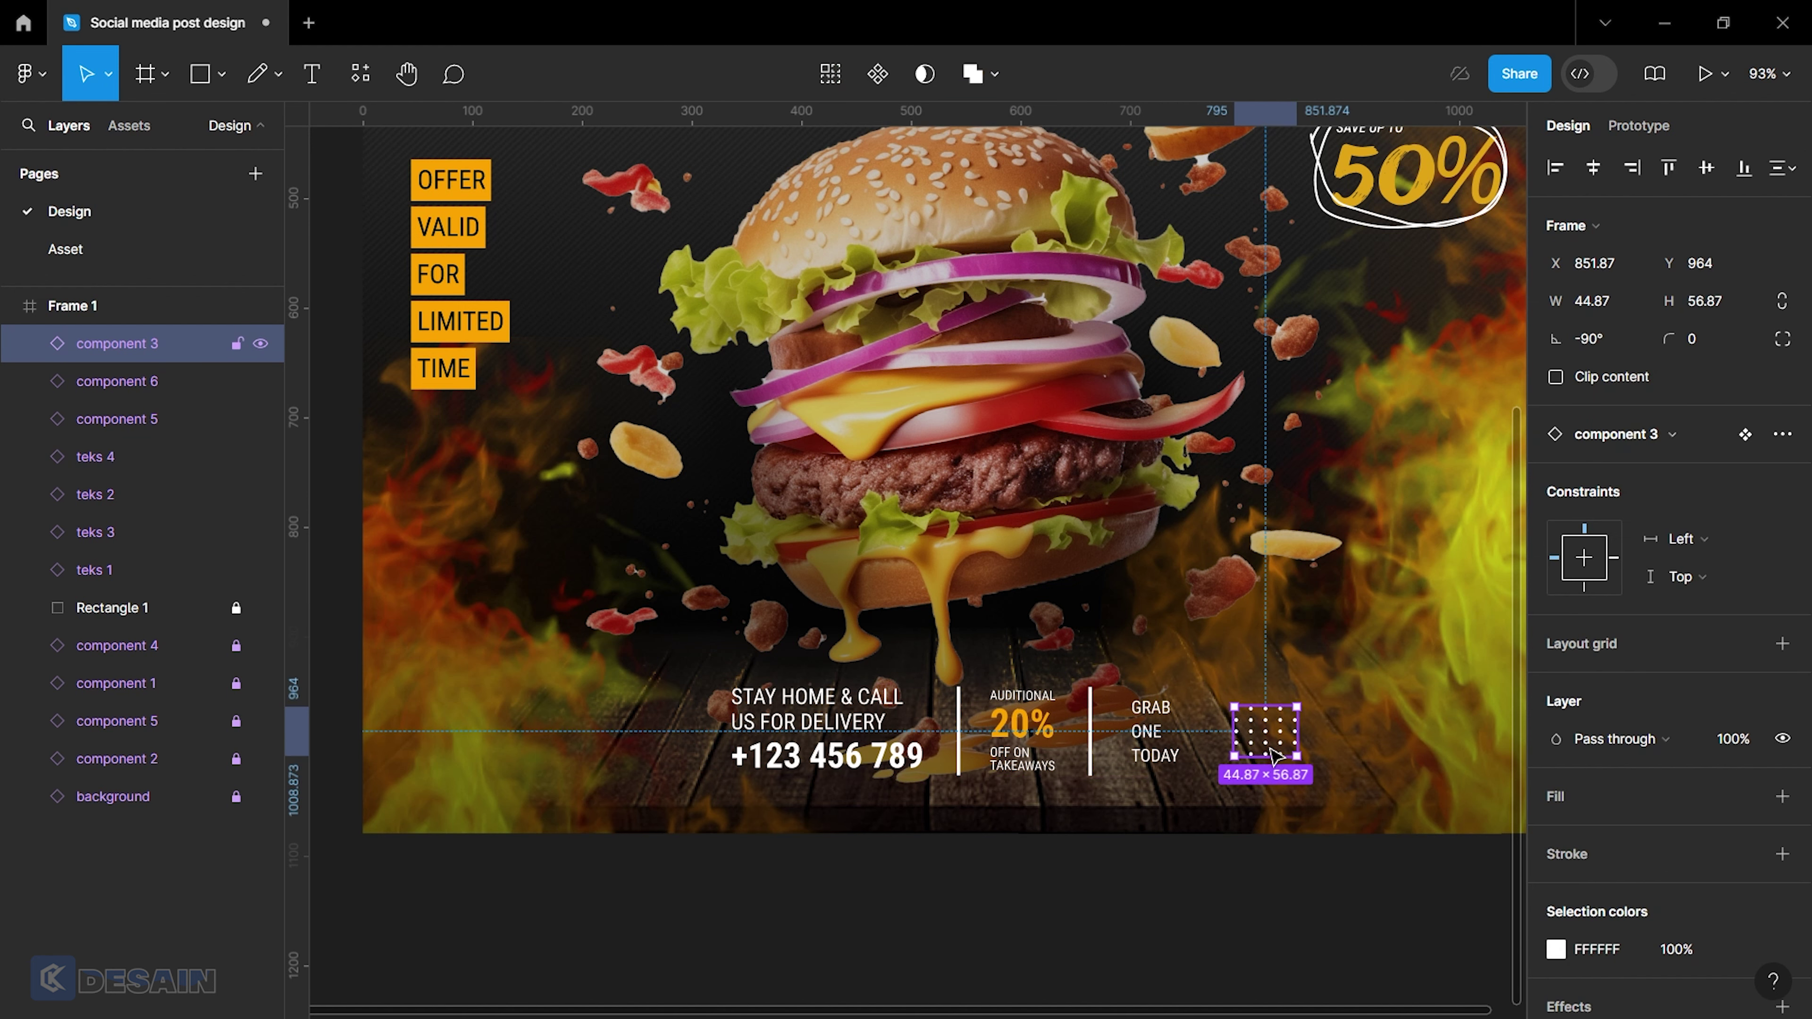
left_click_drag(1273, 755, 661, 755)
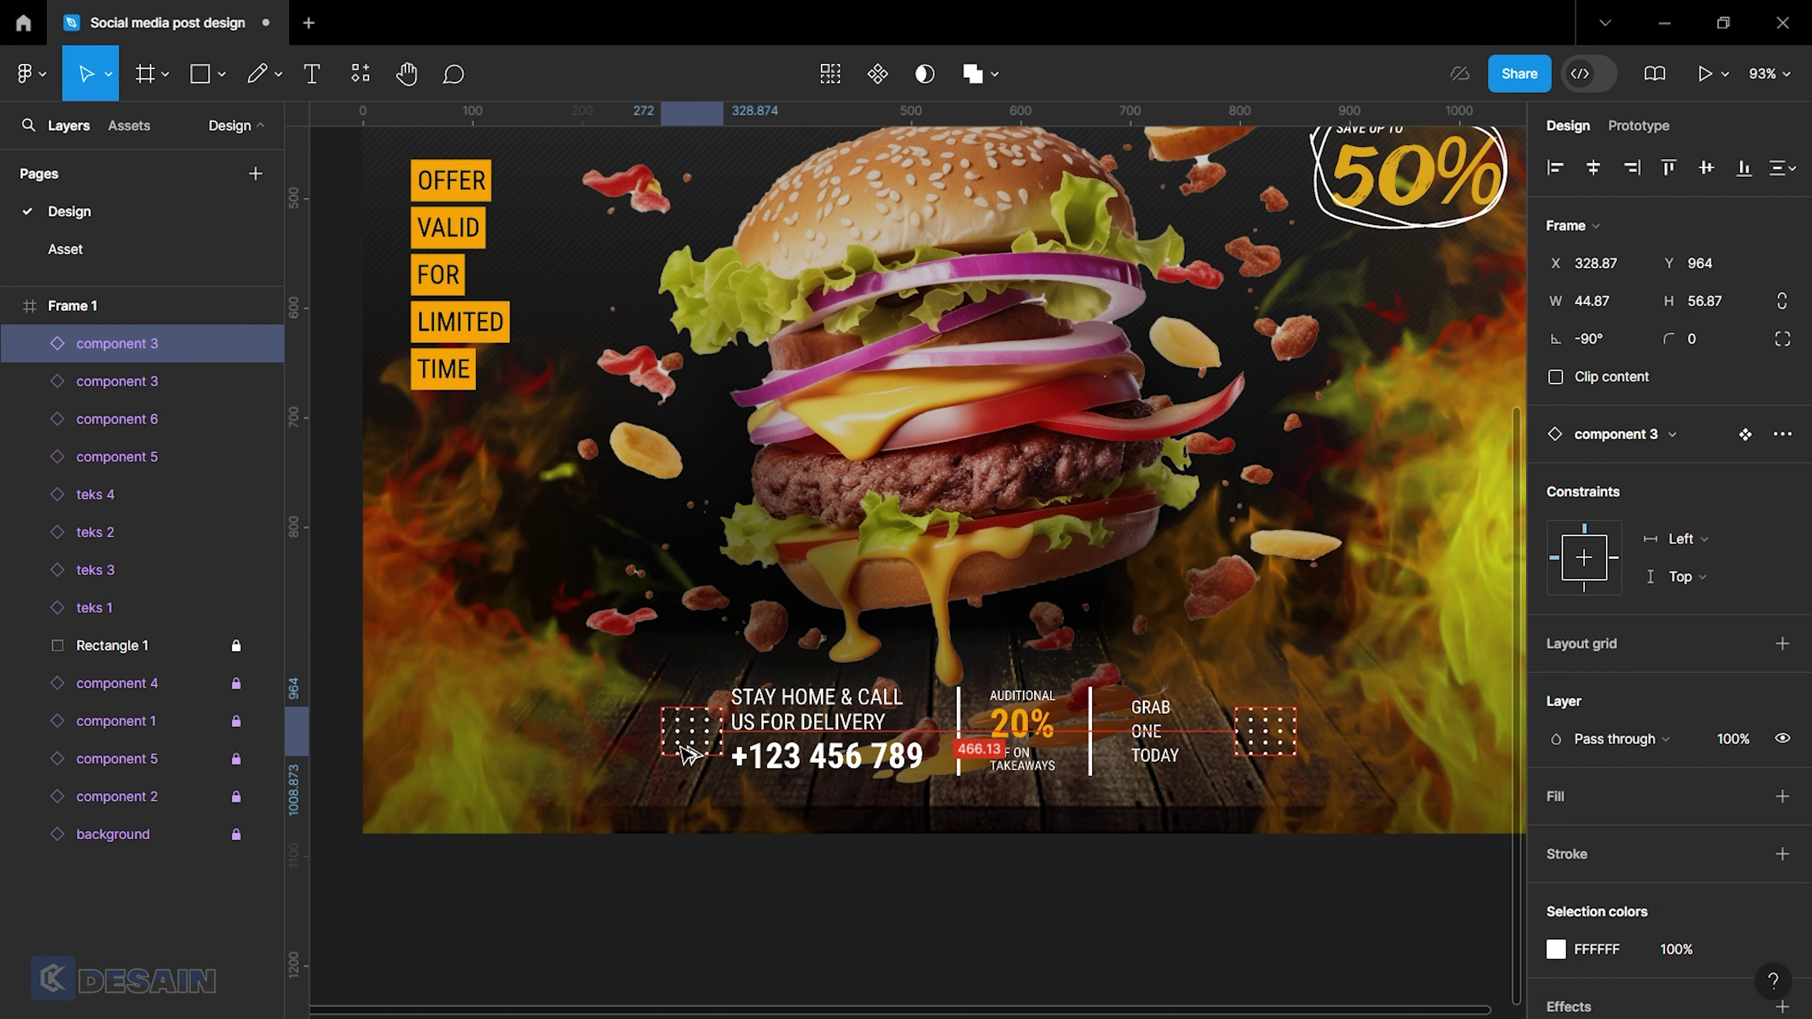
left_click(800, 745, "shift")
left_click(1589, 414)
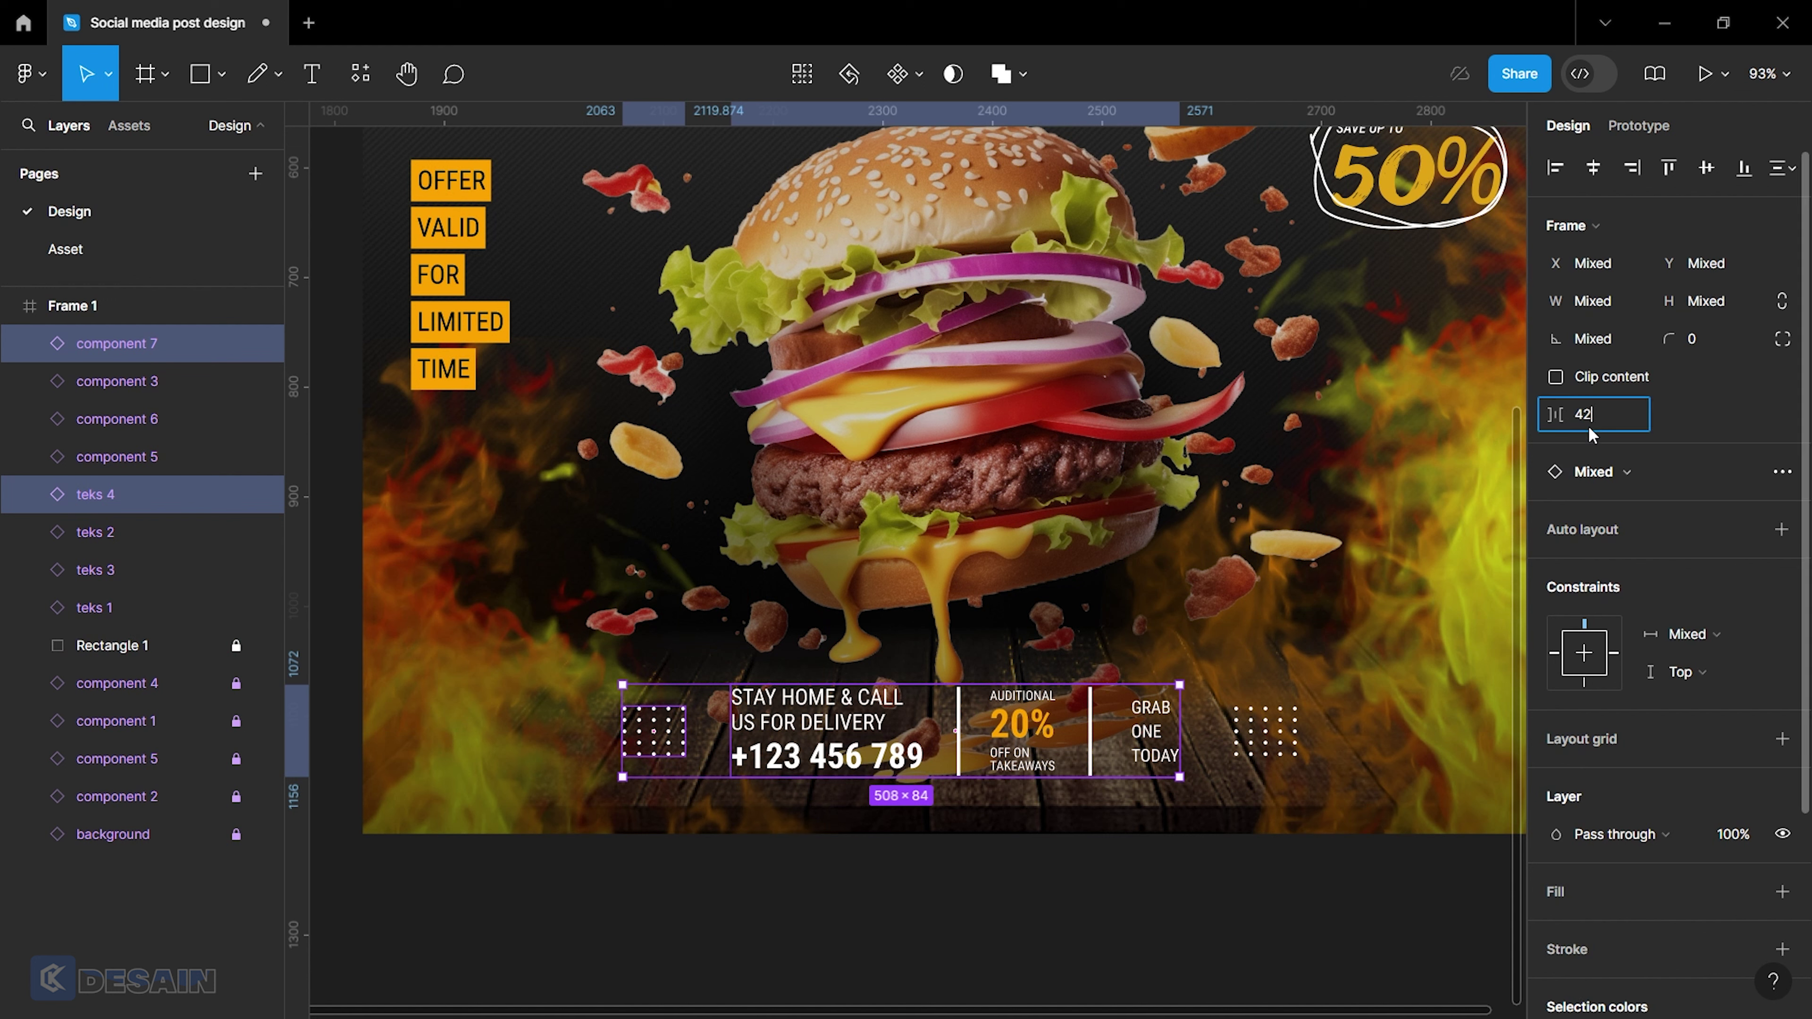
type("50")
key("Return")
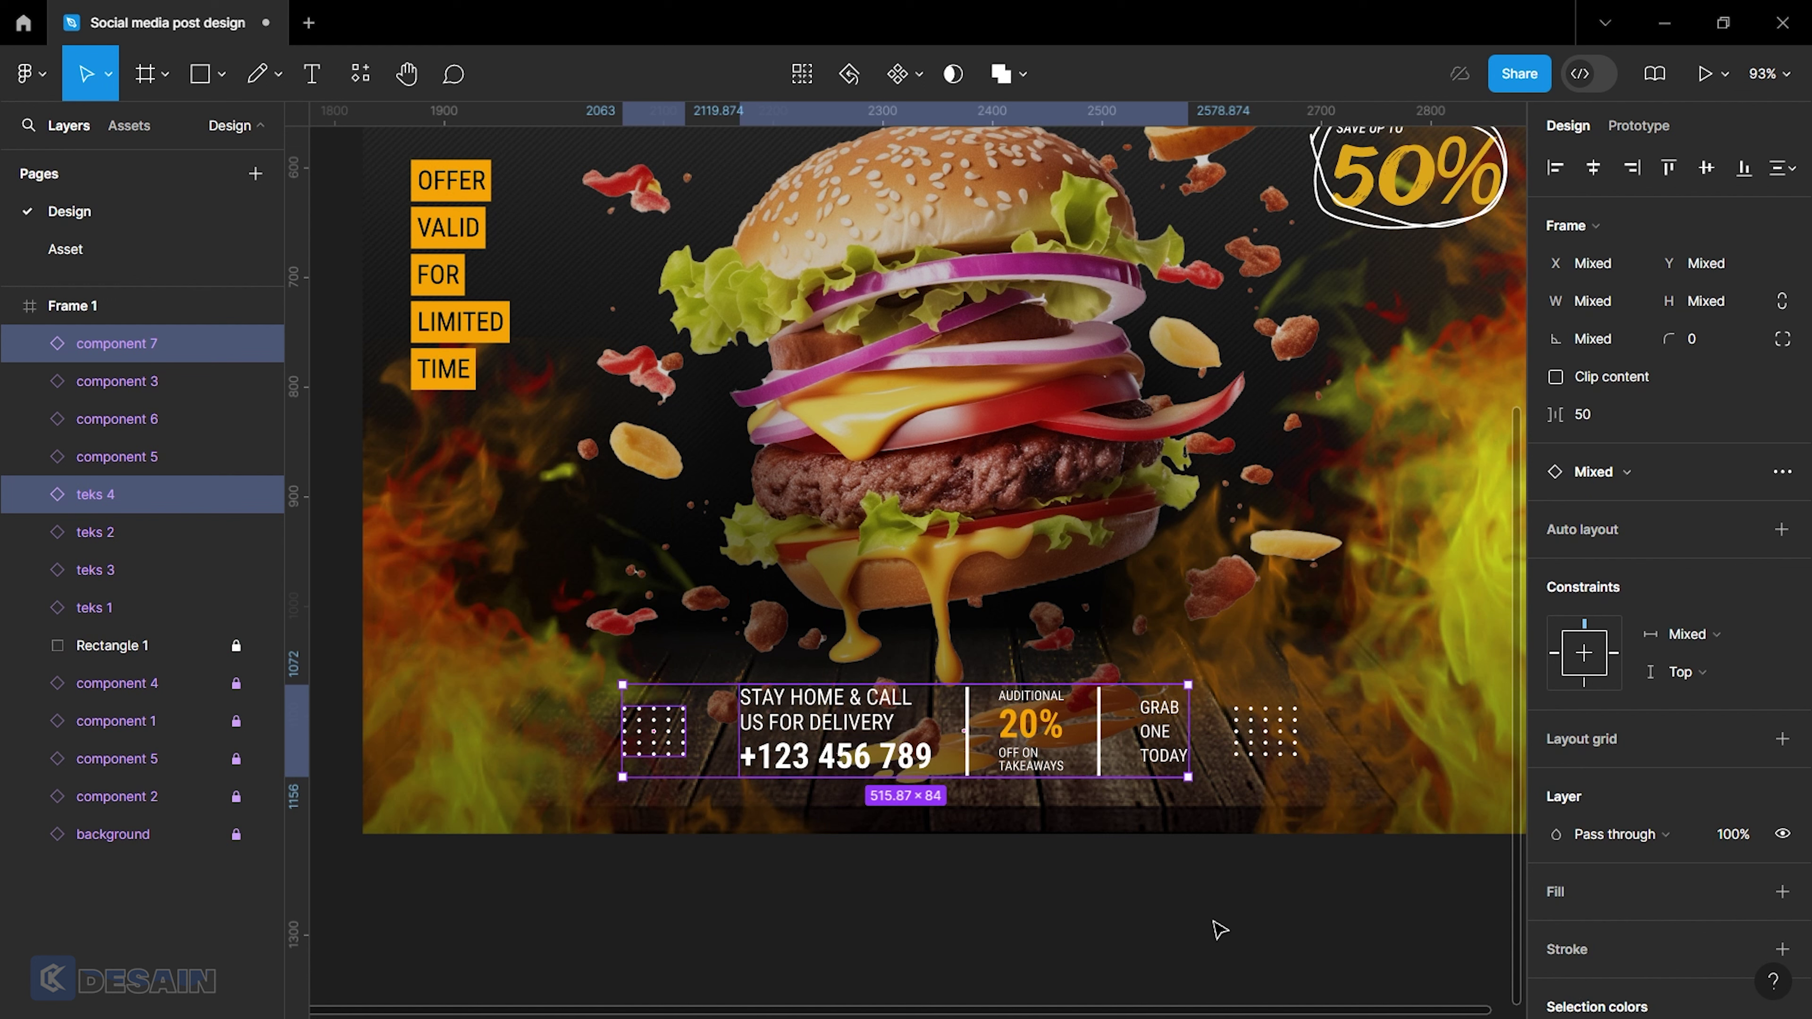
Distribute all contact bar items horizontally with 50 spacing.
left_click(1262, 742, "shift")
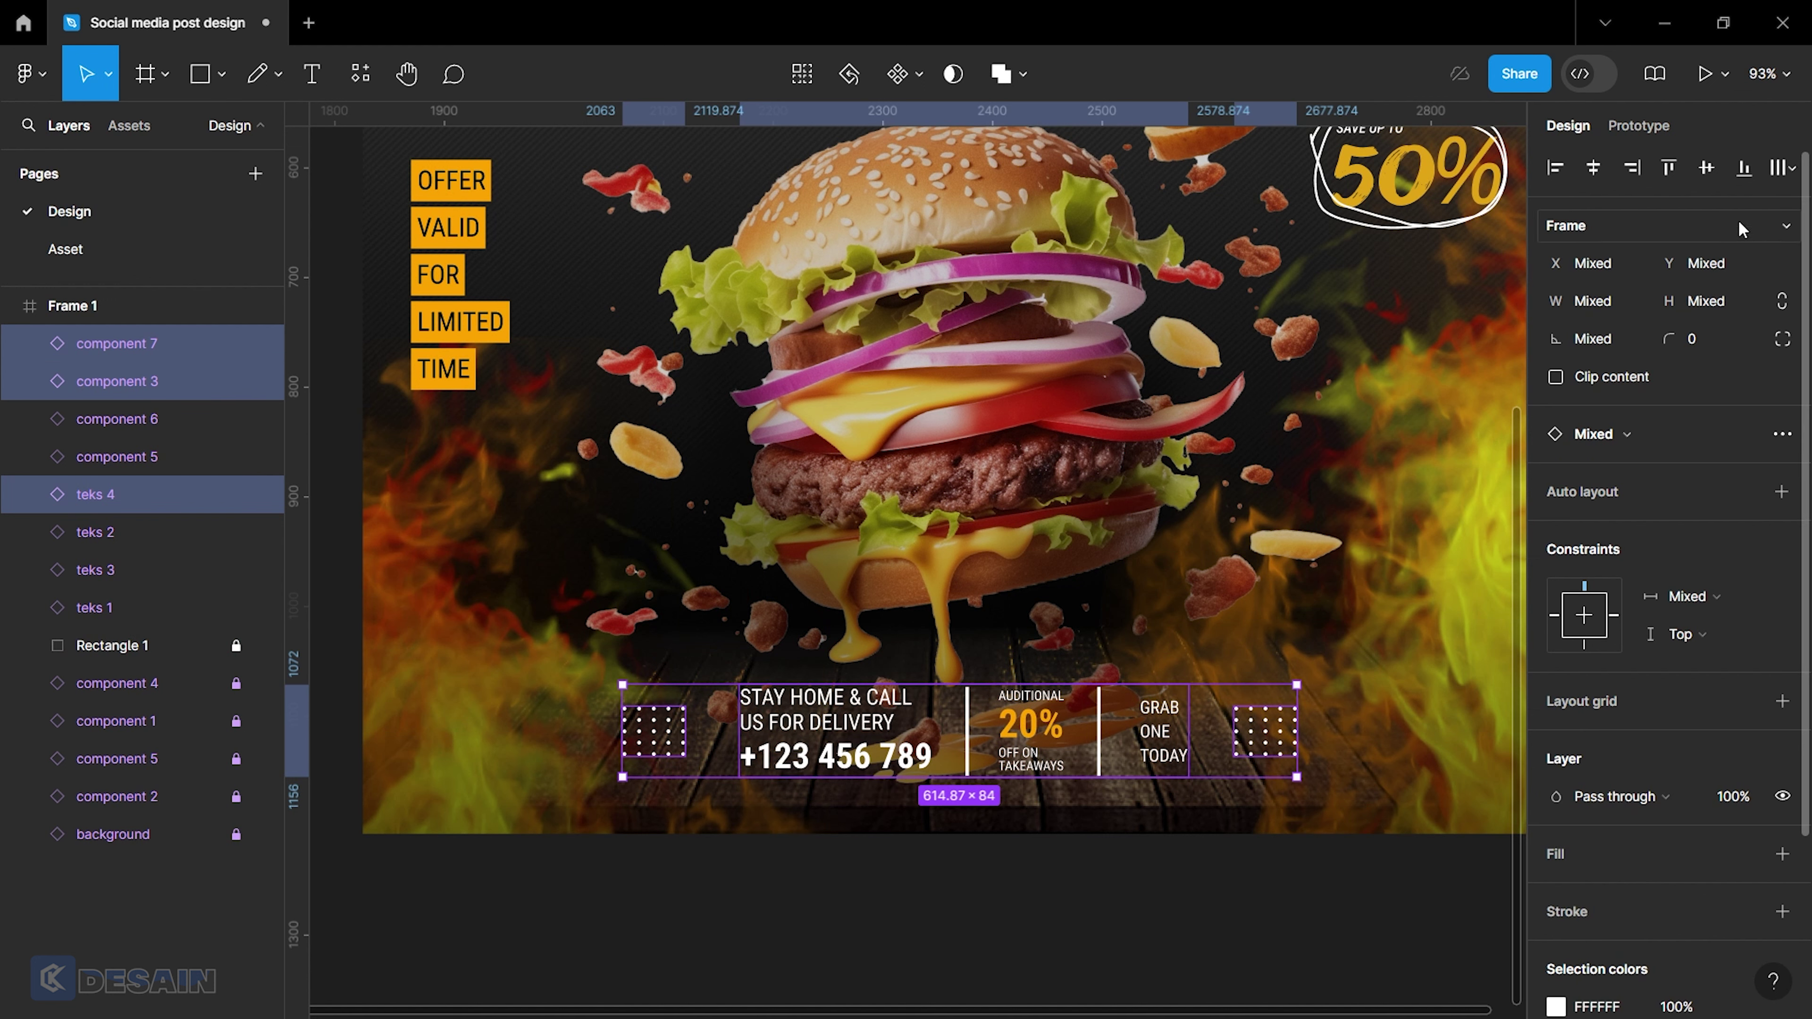
left_click(1783, 168)
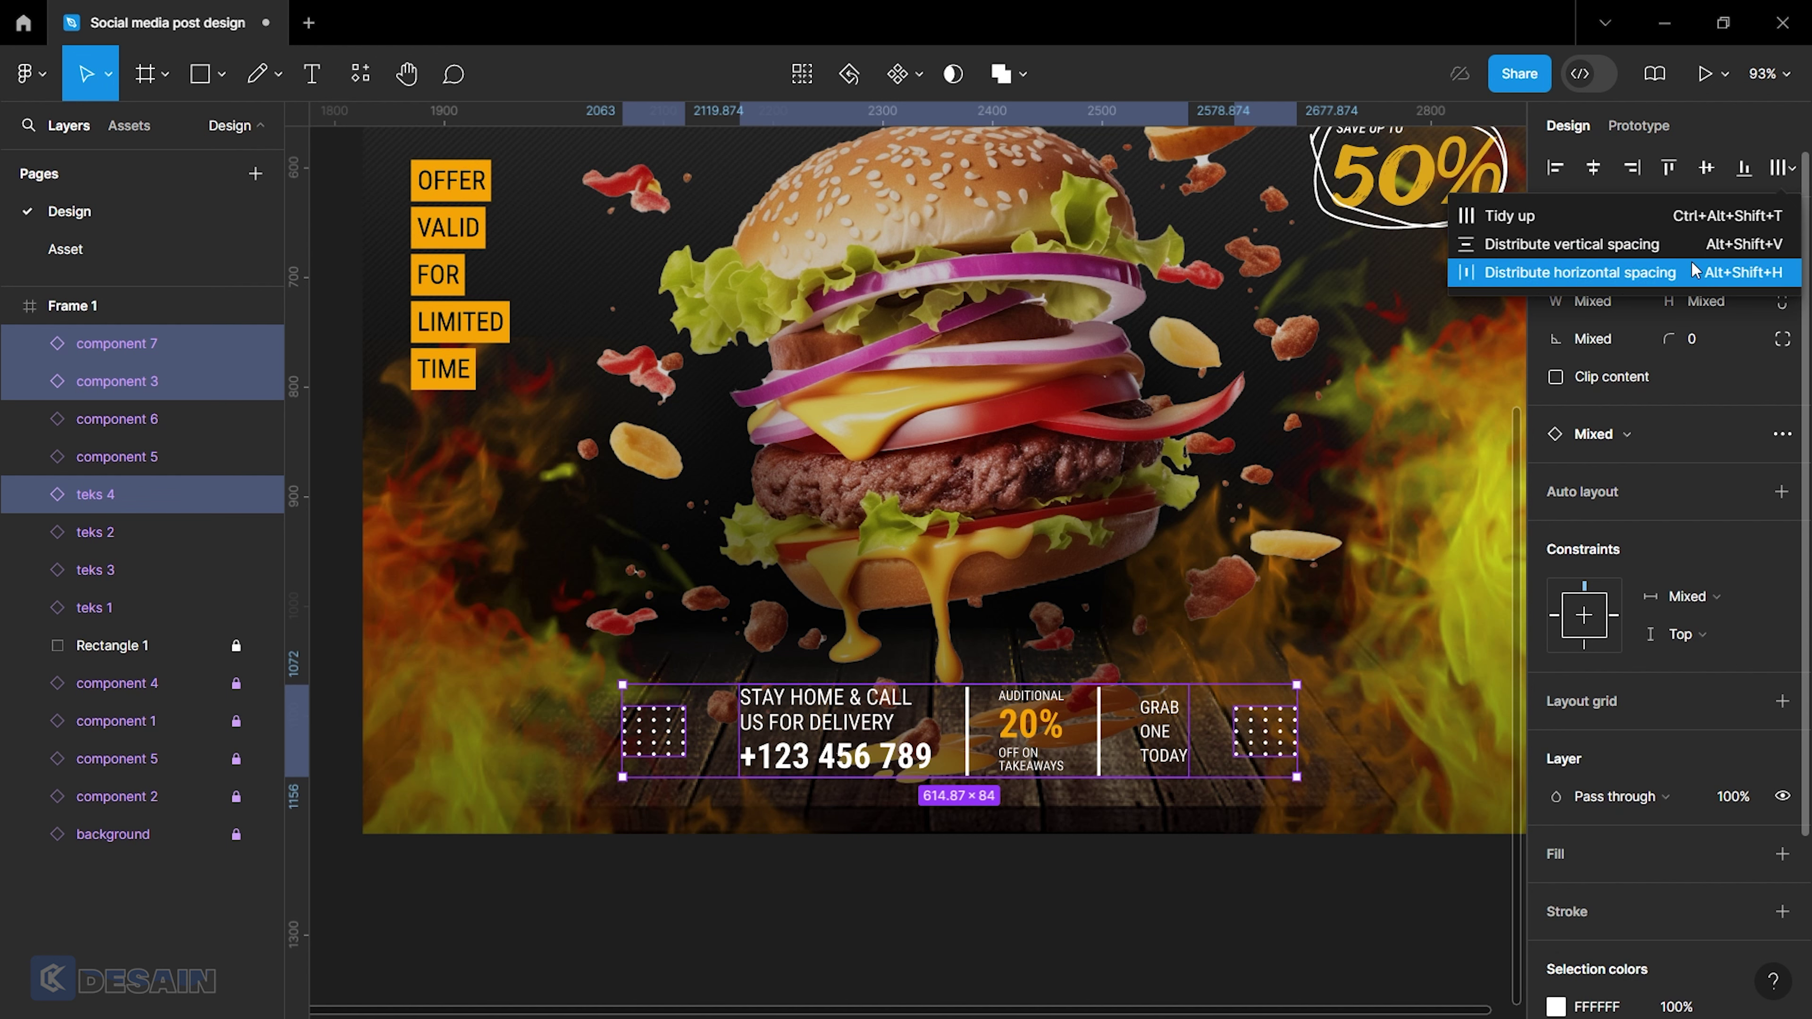
left_click(1690, 272)
left_click(1596, 417)
type("50")
key("Return")
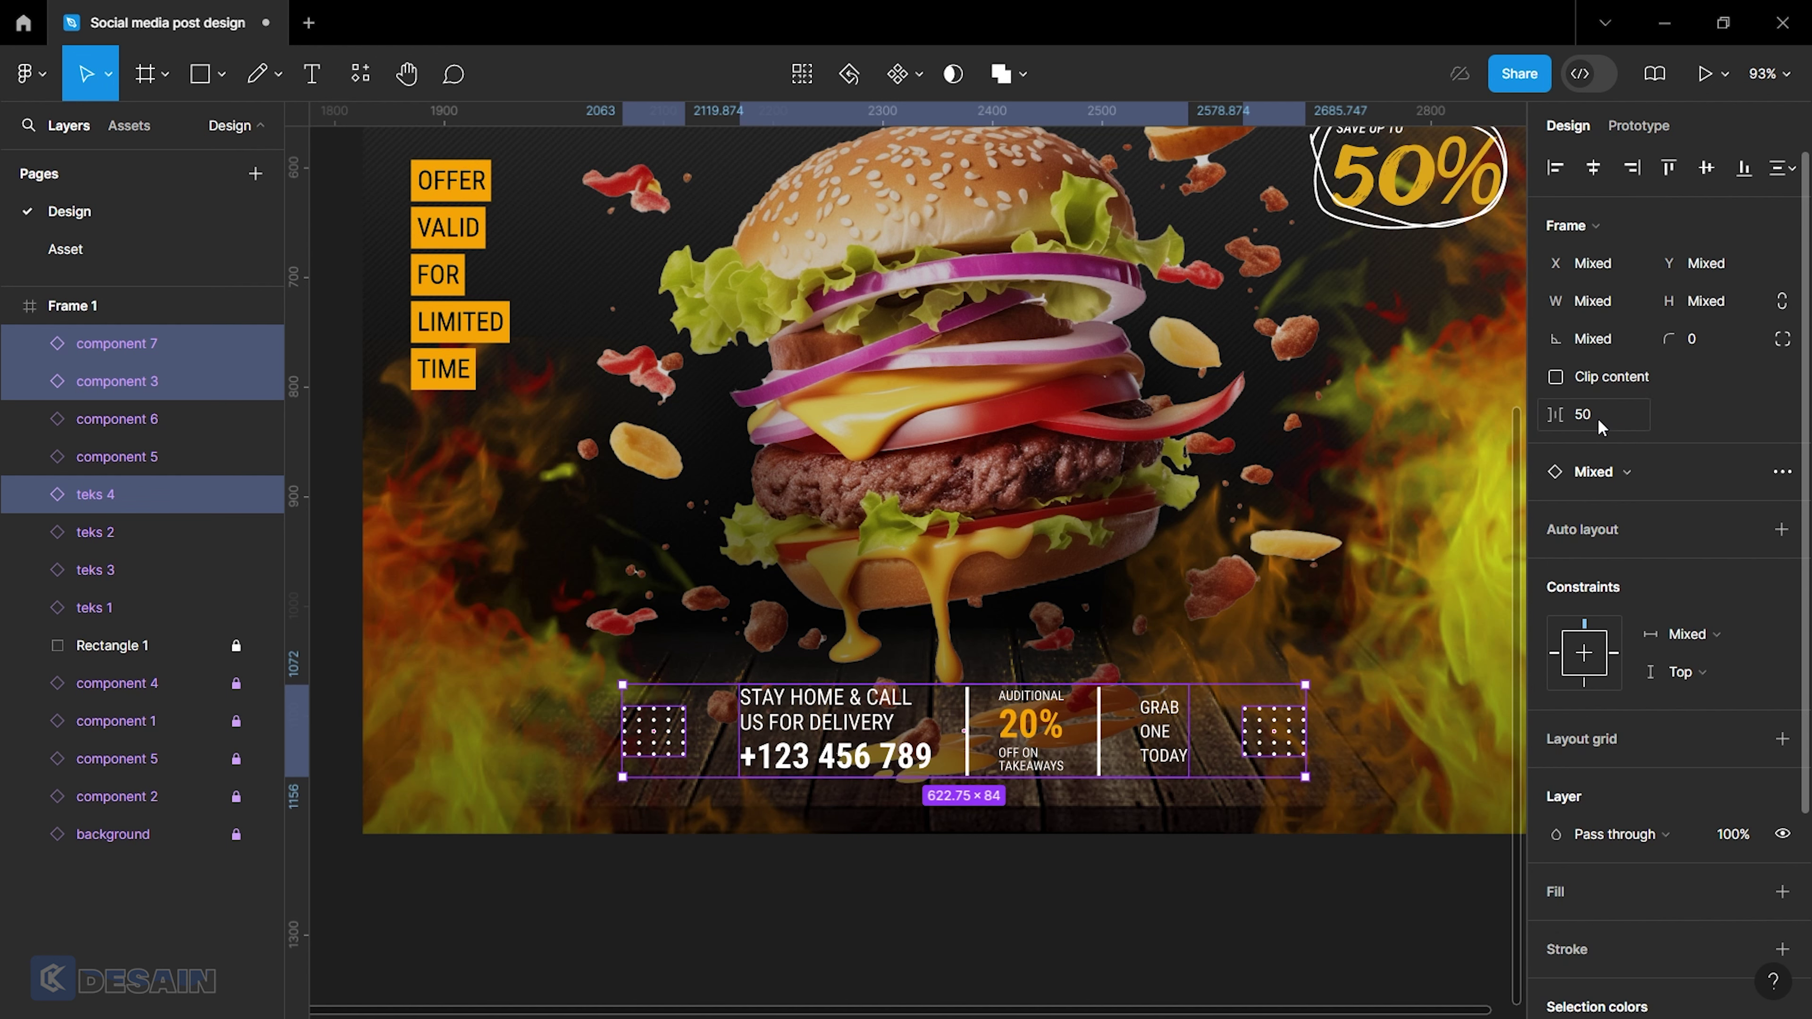
Group the contact bar items, then ungroup them again.
right_click(1079, 731)
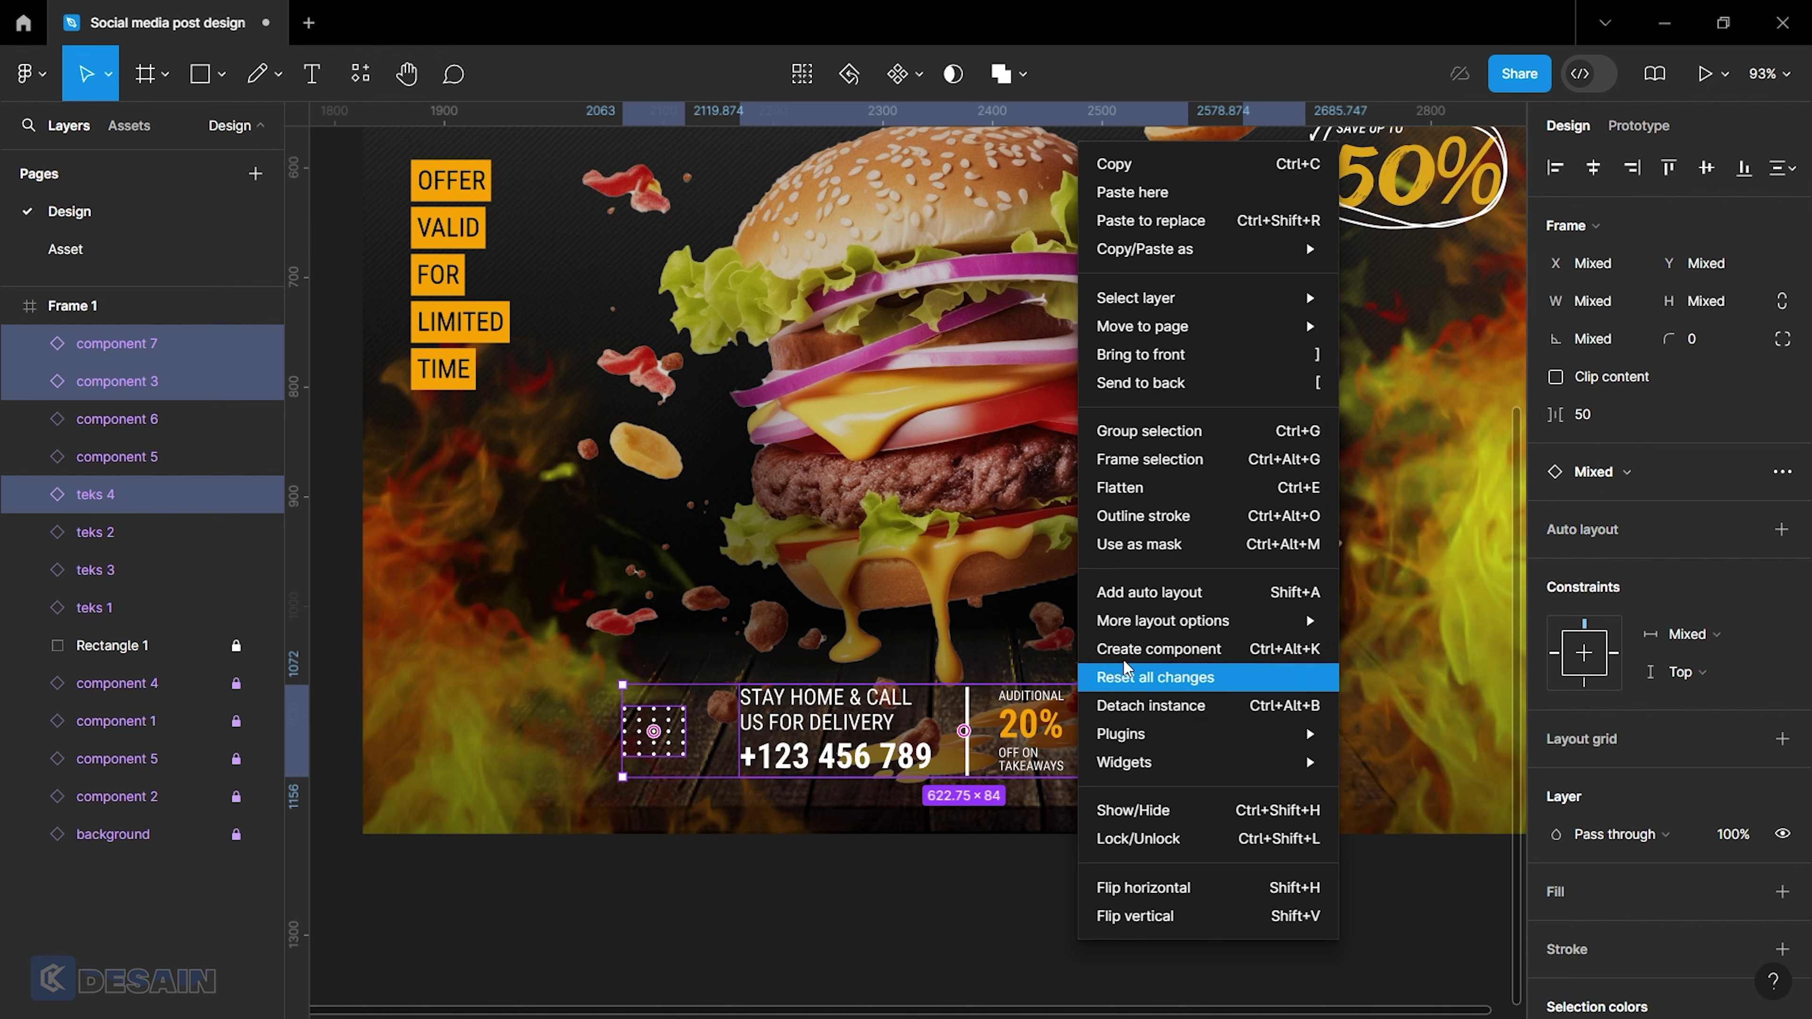
left_click(1150, 432)
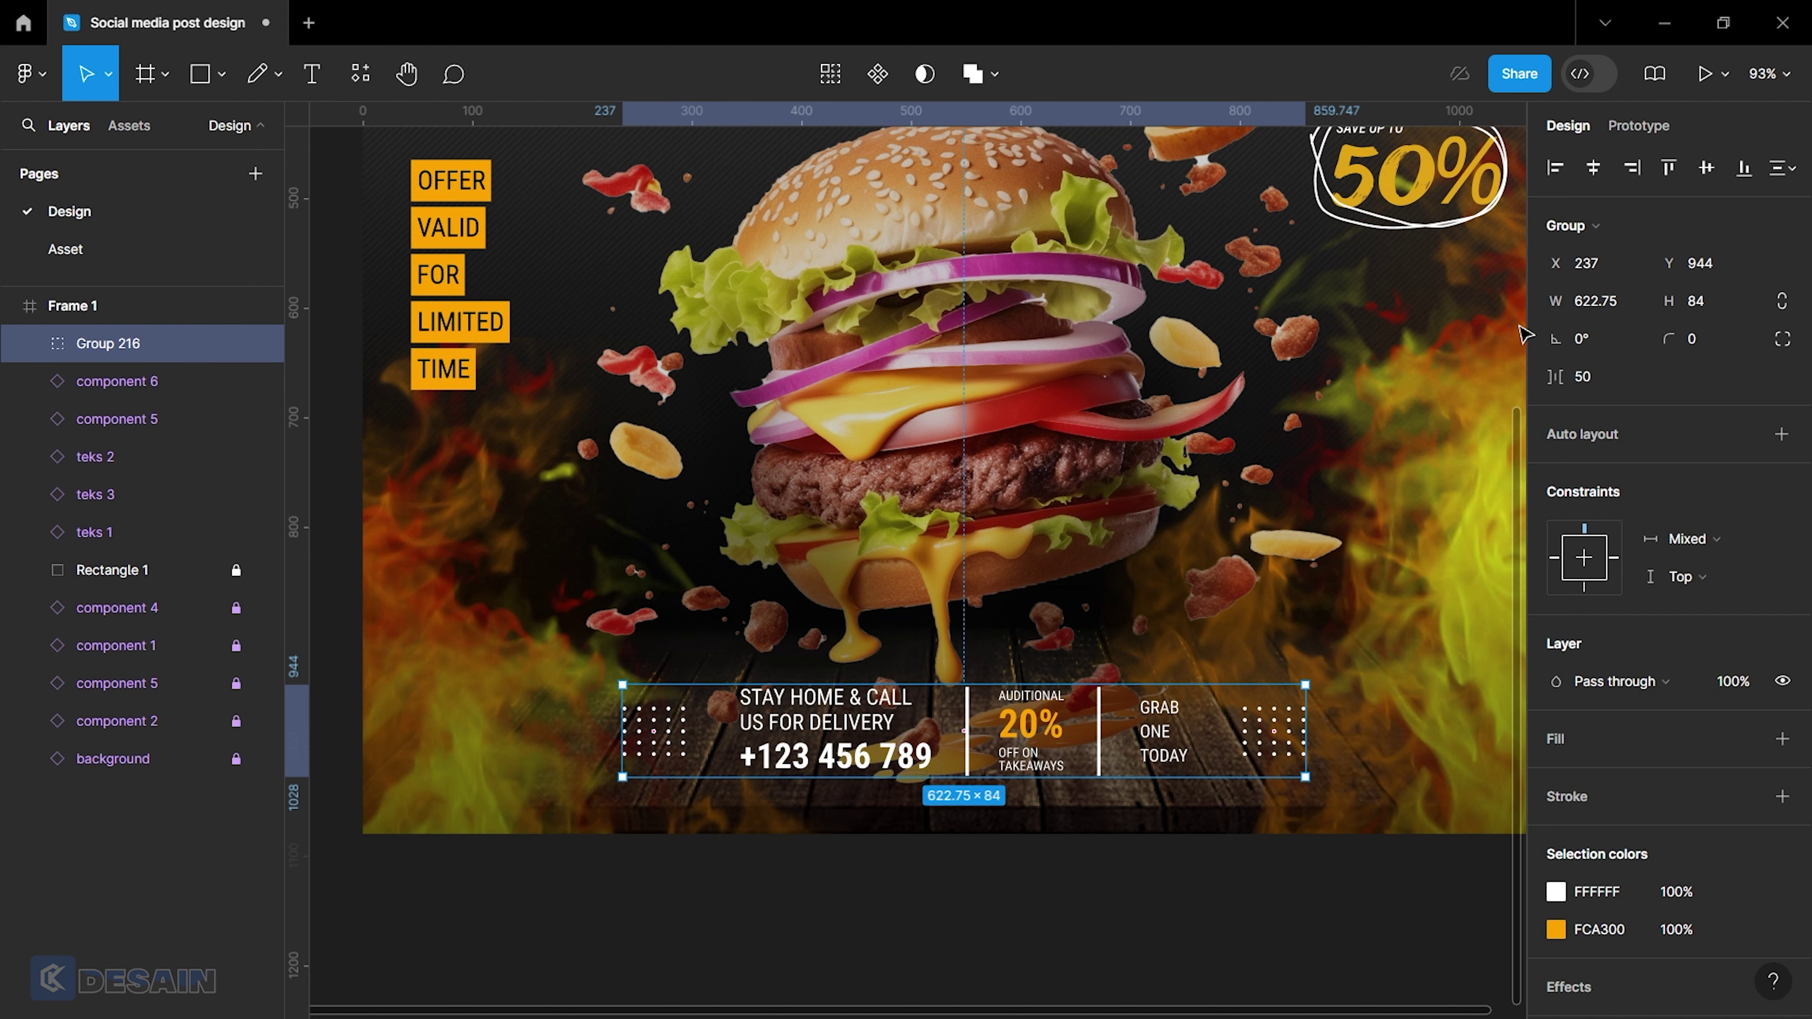
right_click(1084, 692)
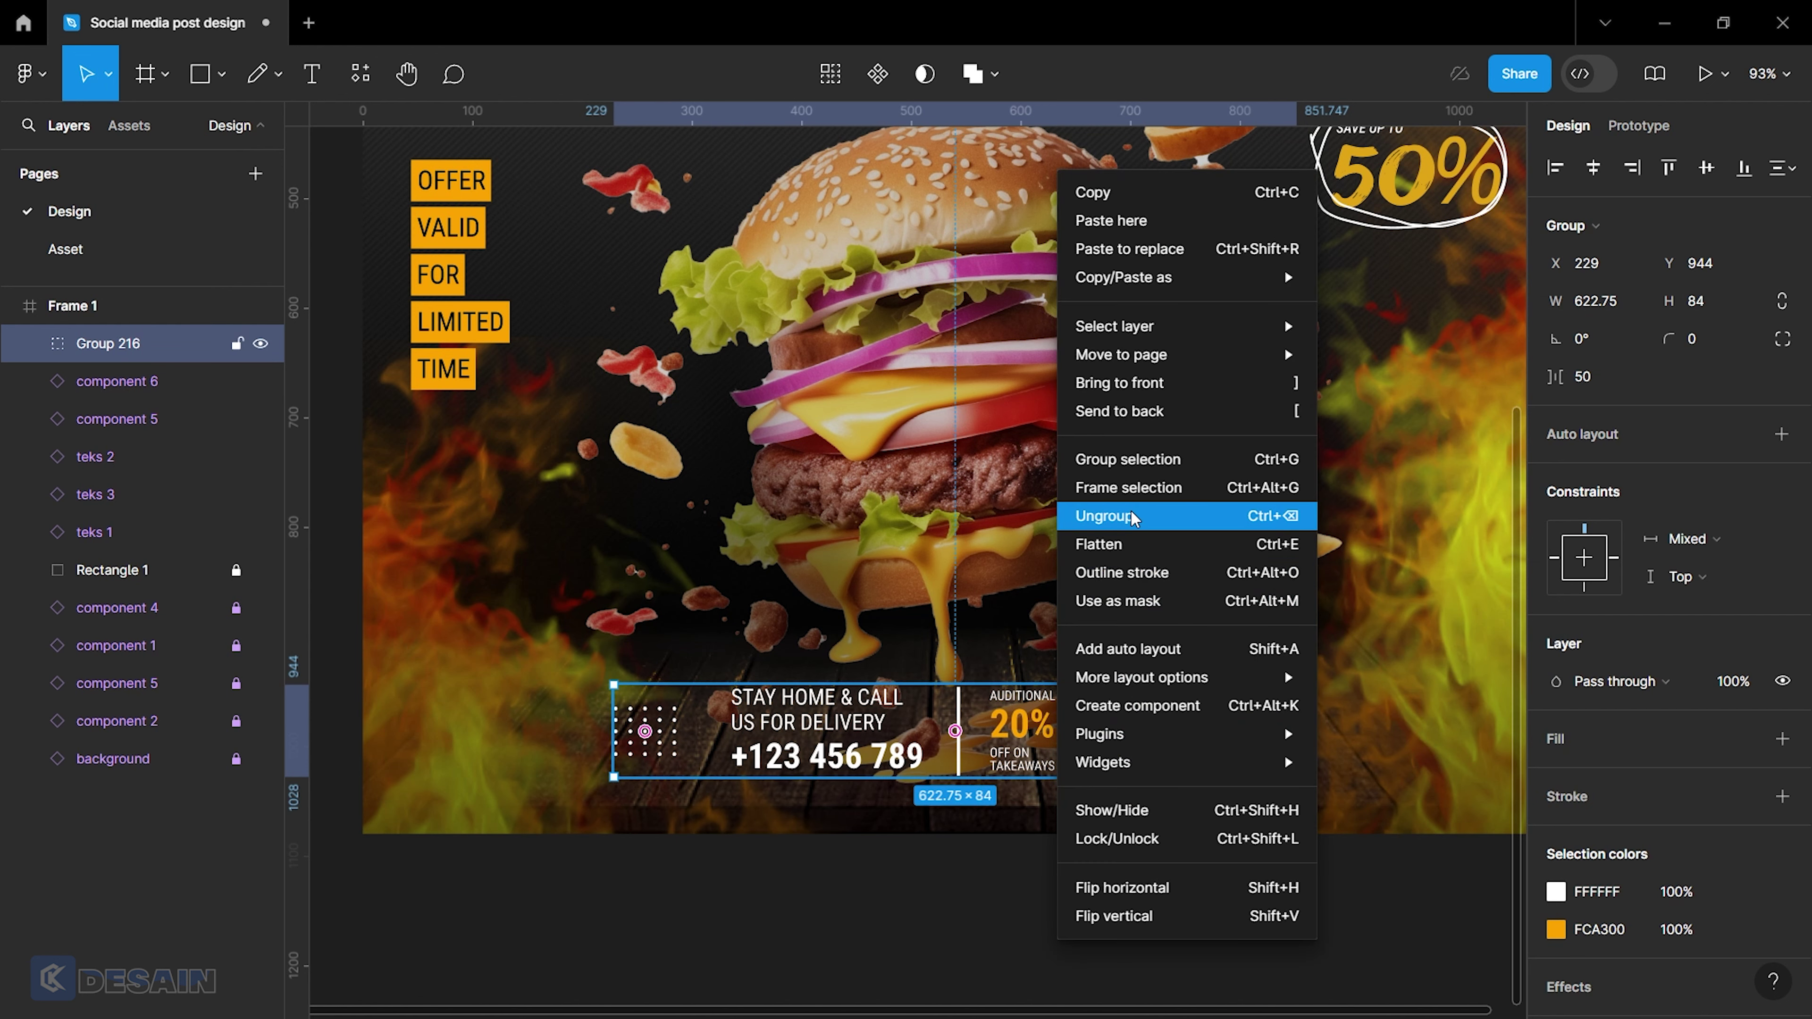
left_click(1134, 515)
left_click(1142, 963)
Drag the 'YOUR LOGO' LOGO component into the post's top-left corner above the headline.
scroll(1142, 963, "up", 2)
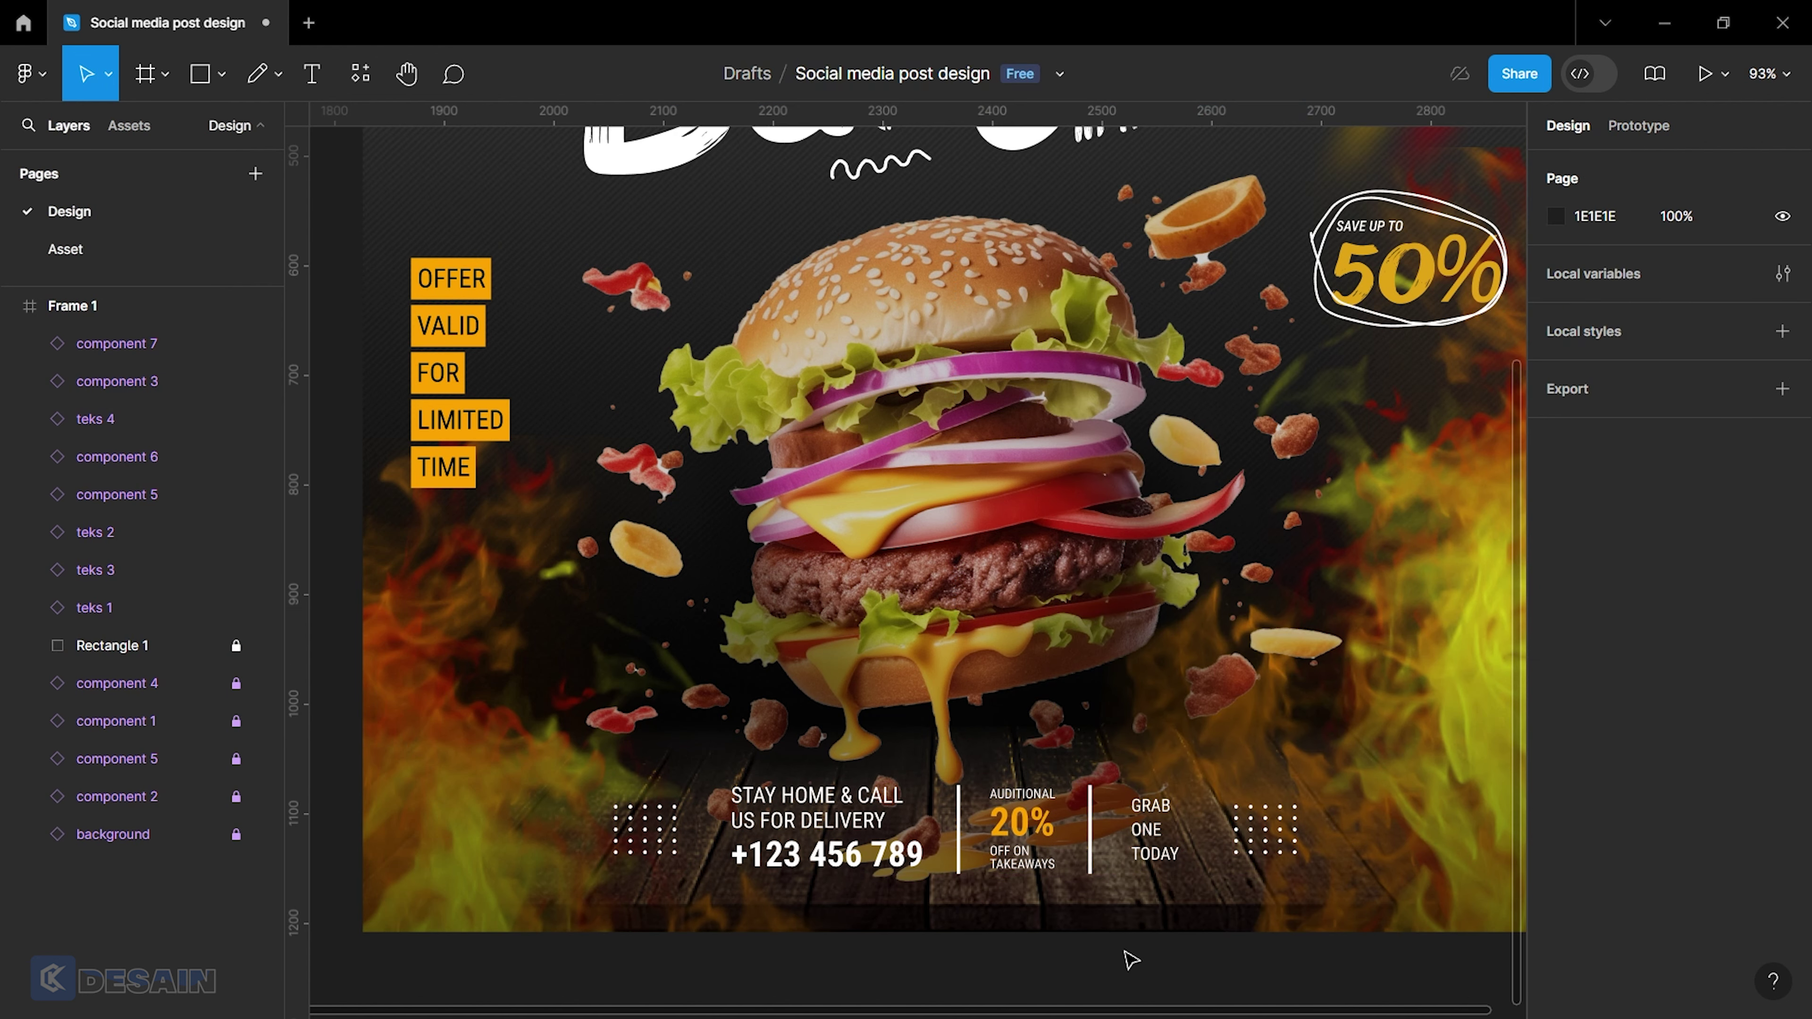
scroll(1134, 960, "down", 2, "ctrl")
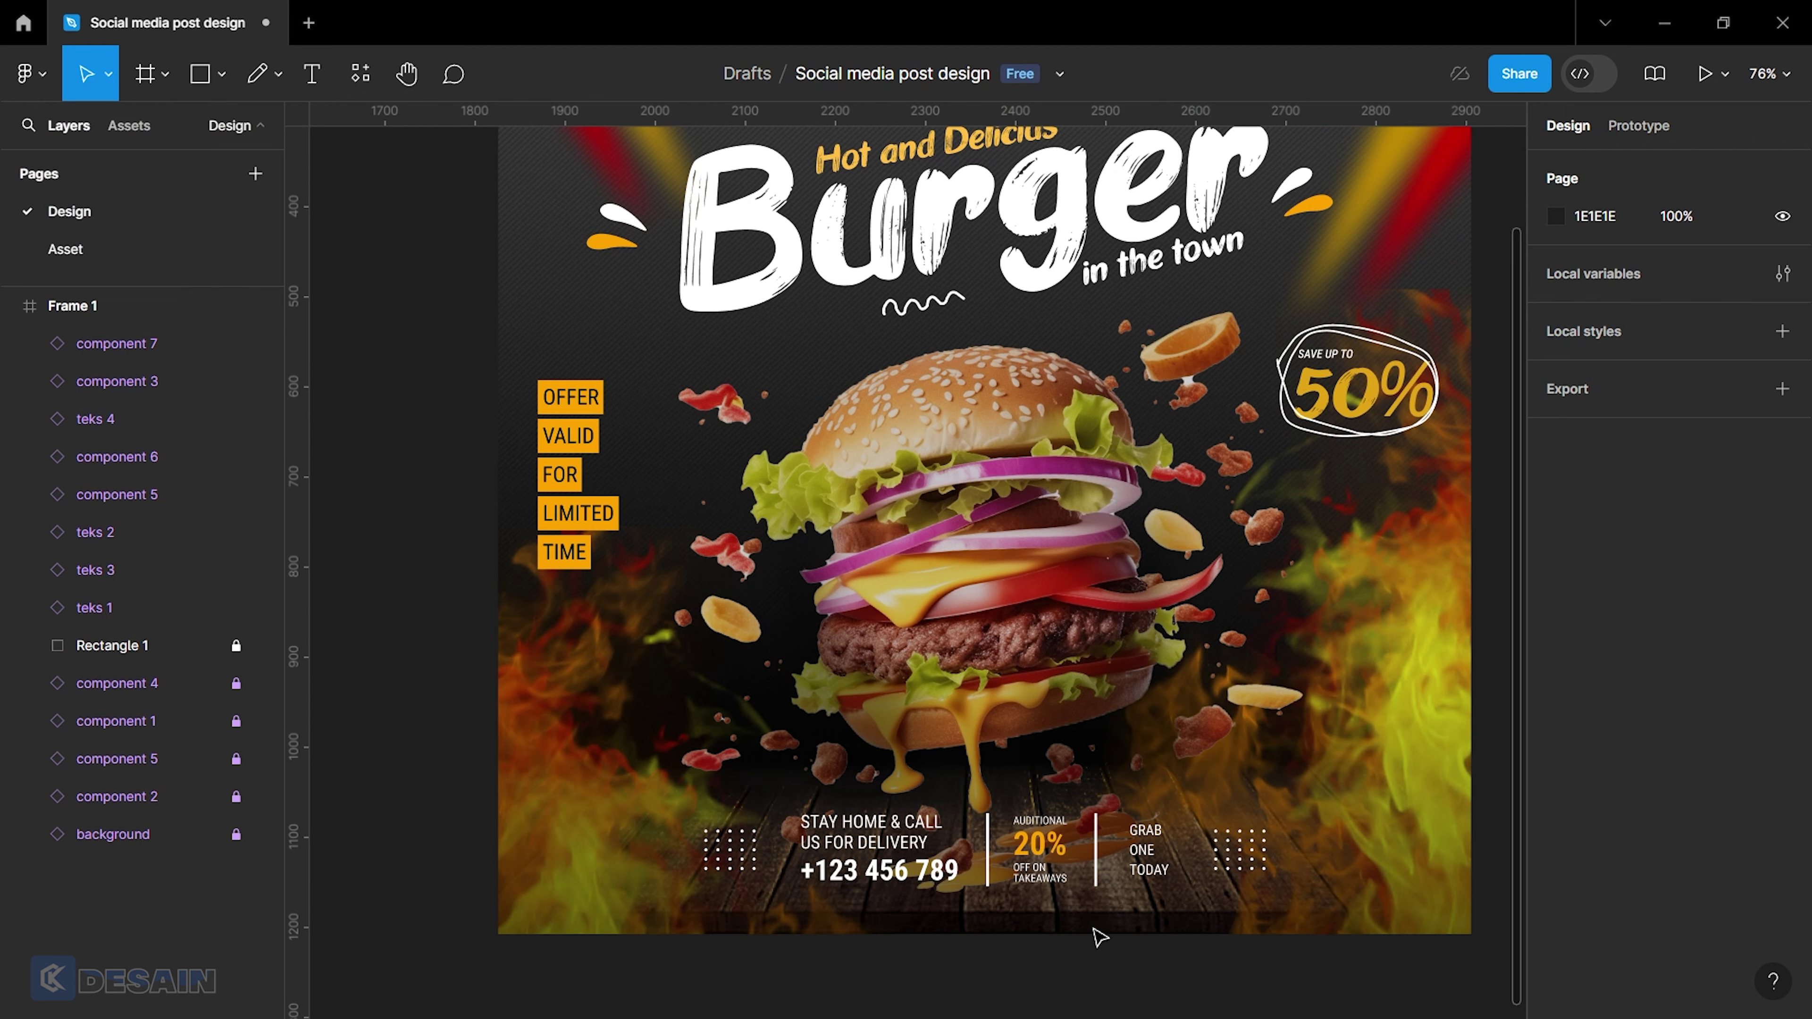
scroll(1081, 842, "up", 3)
left_click(360, 74)
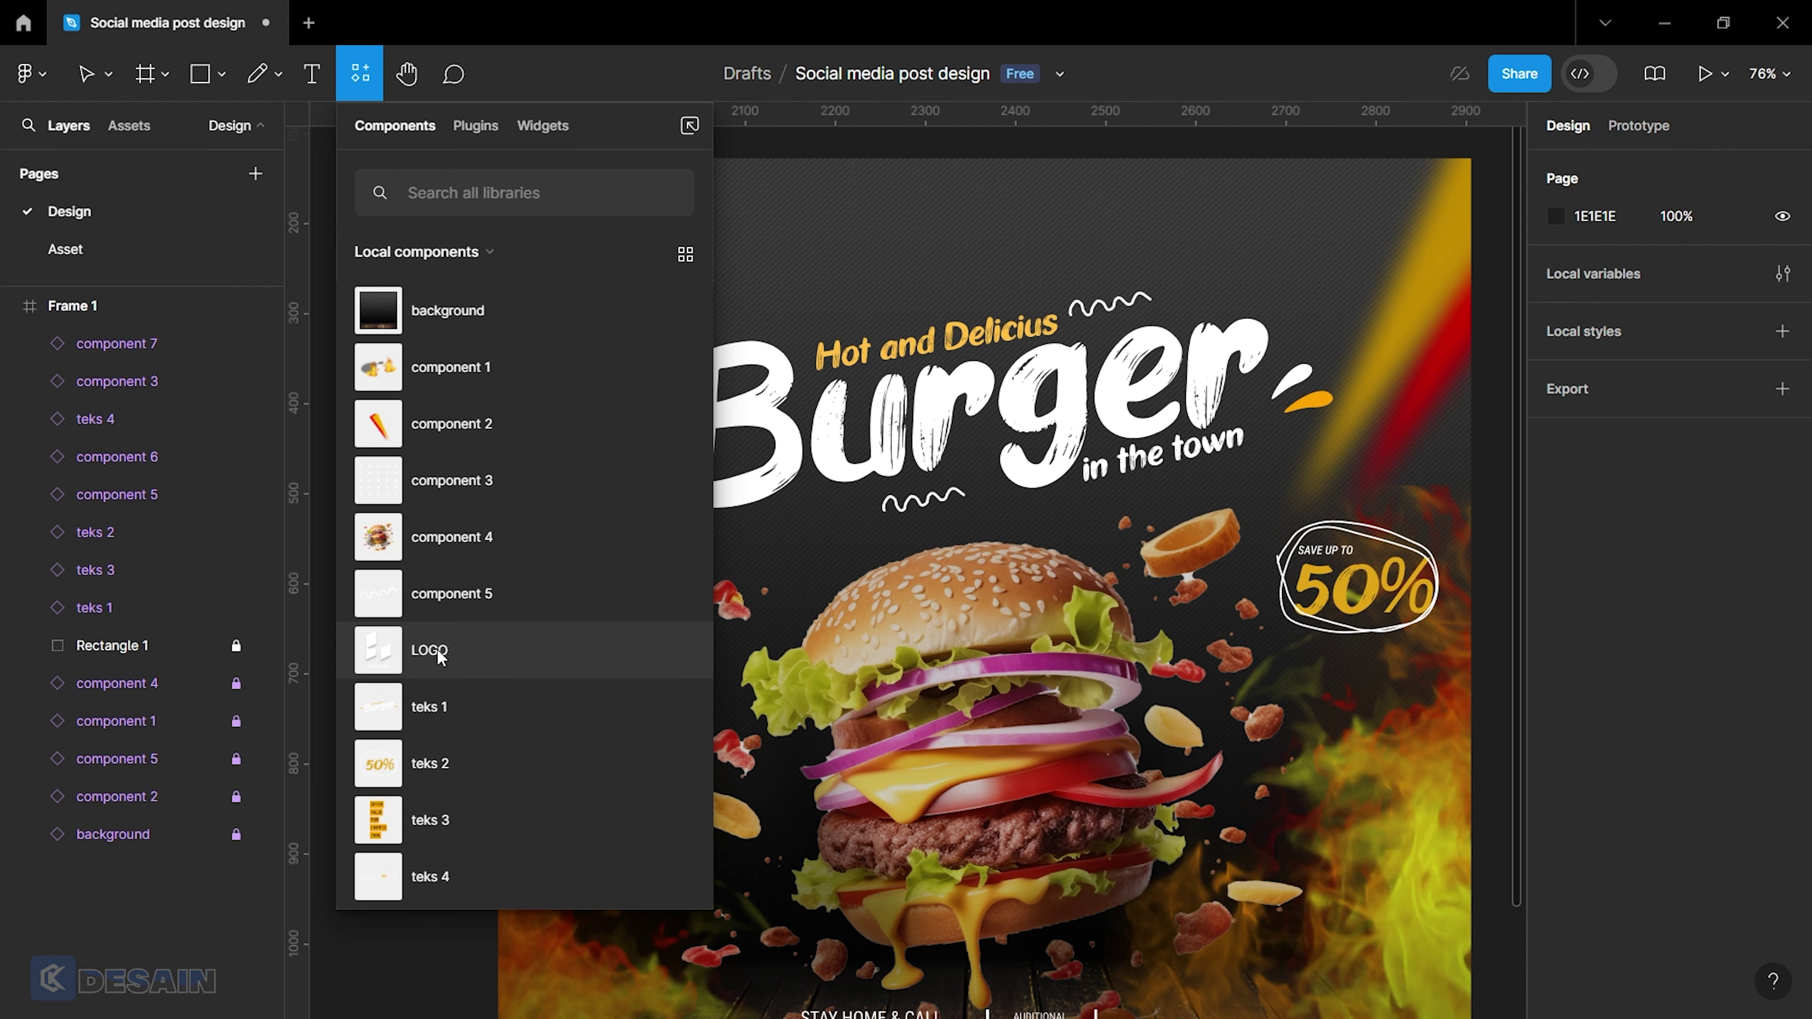
left_click_drag(440, 657, 877, 531)
scroll(879, 727, "up", 3)
left_click_drag(879, 728, 558, 442)
left_click(683, 295)
scroll(683, 295, "down", 2)
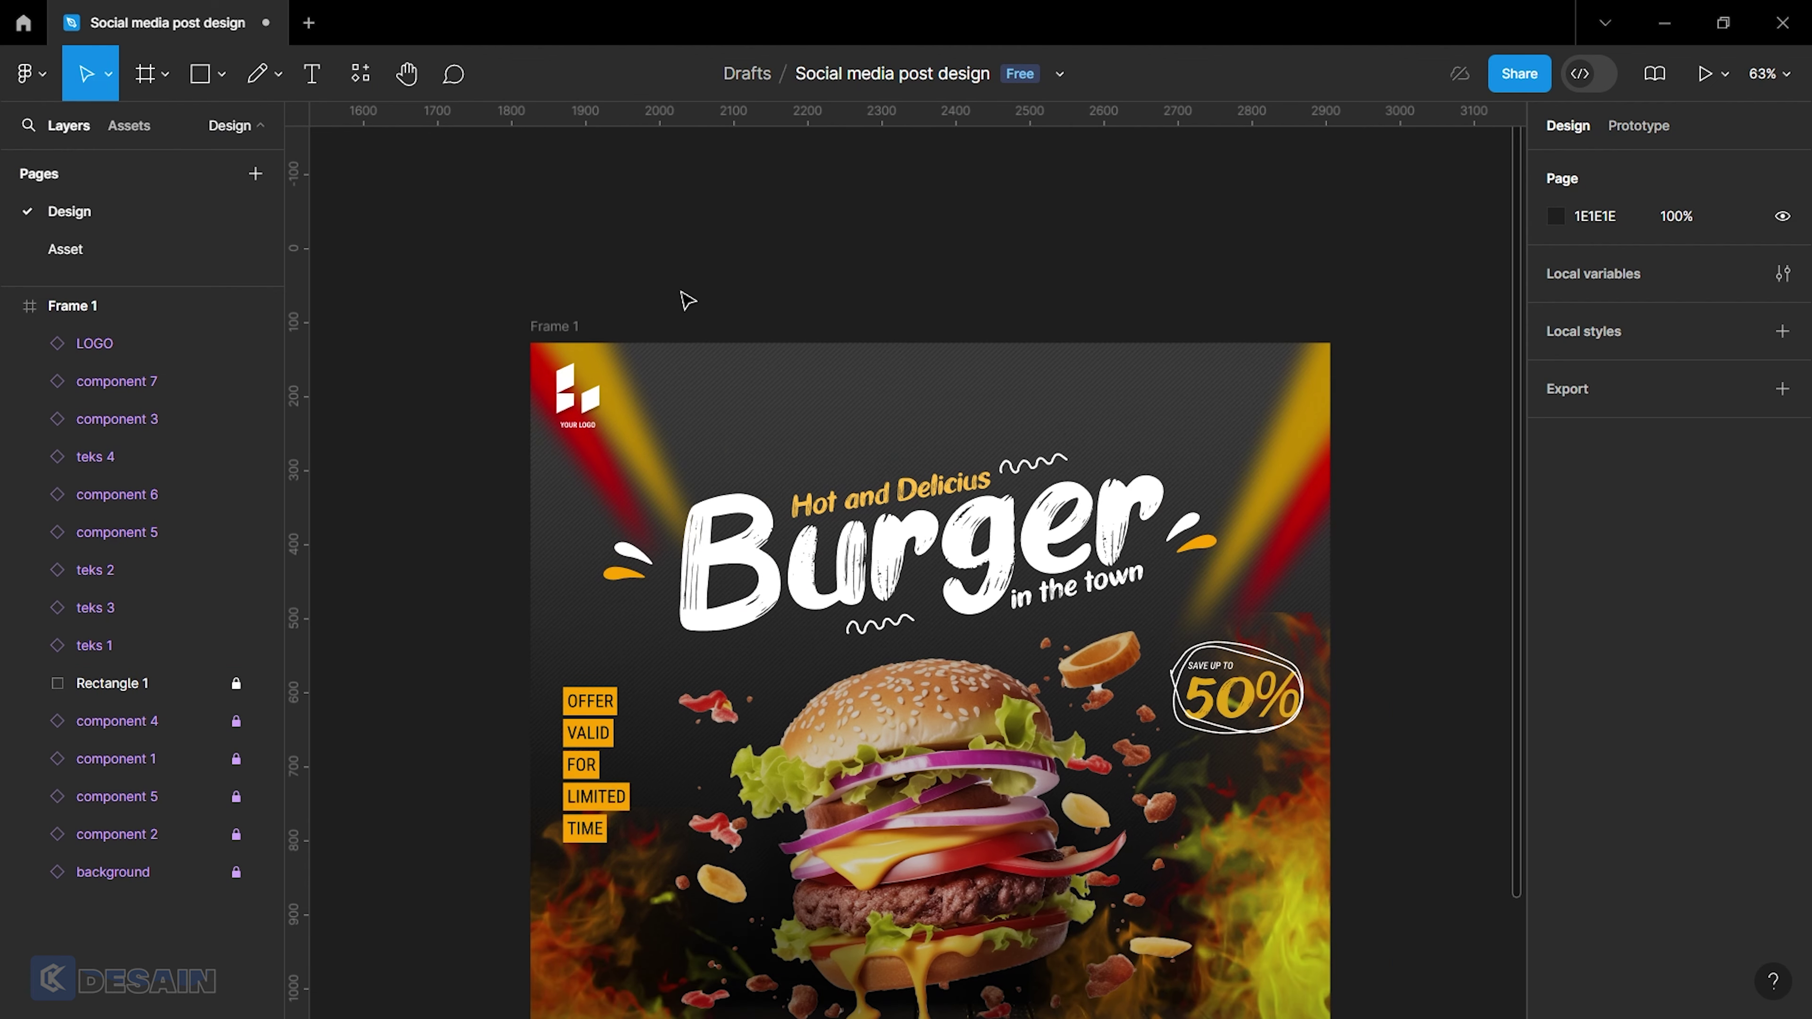
scroll(833, 414, "down", 4)
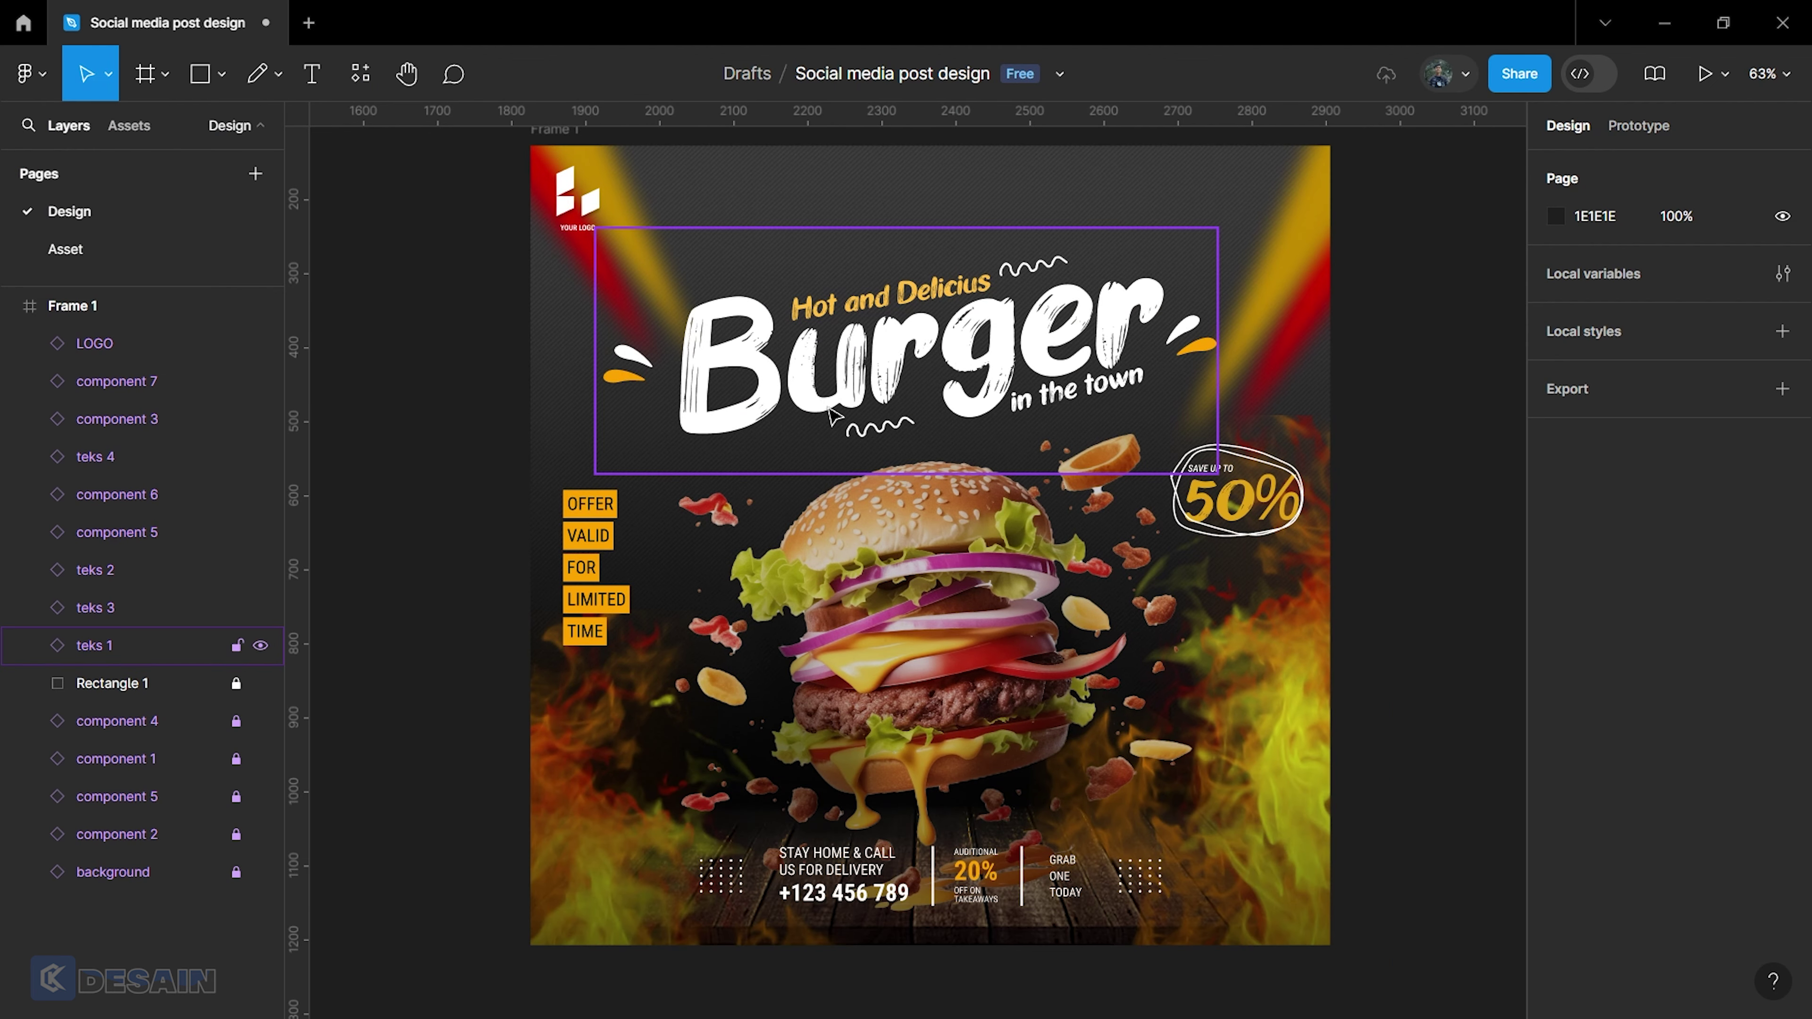
Copy the squiggle beside the burger and a dot grid up to the frame's top edge.
left_click(1041, 271)
mouse_move(1041, 271)
left_mouse_down()
mouse_move(1255, 698)
mouse_move(633, 763)
left_mouse_up()
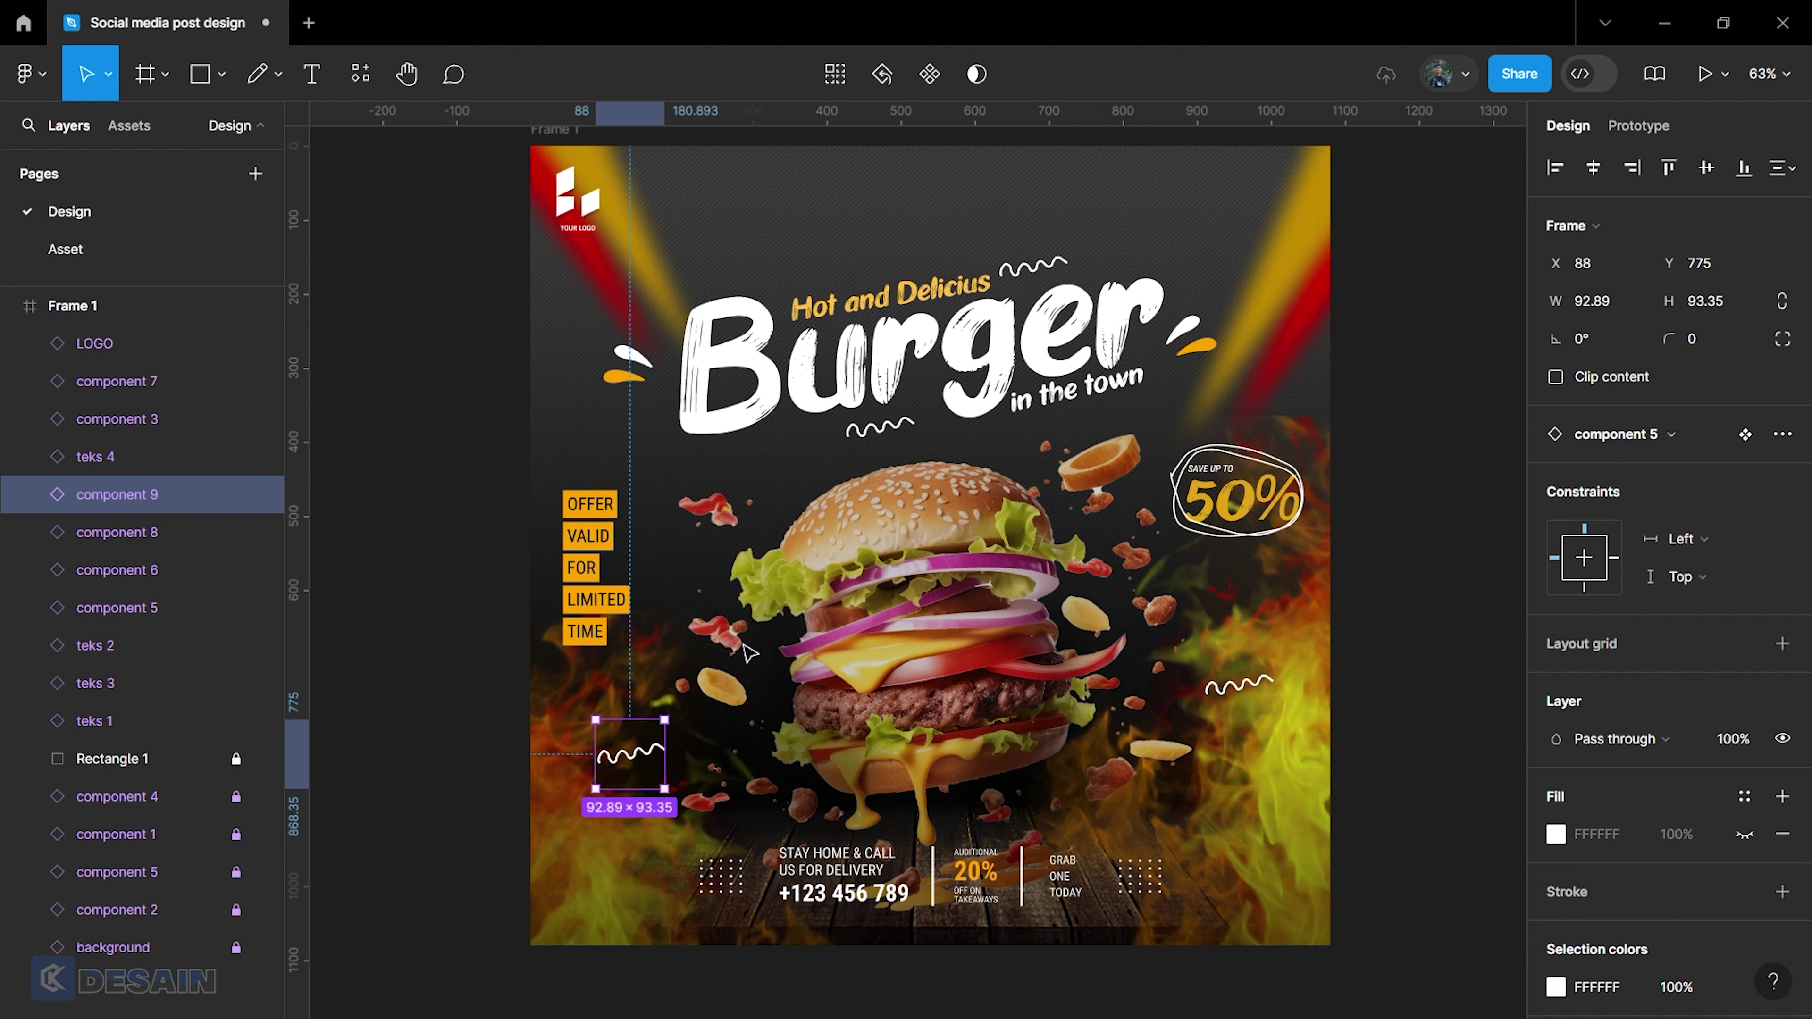
left_click(1139, 887)
mouse_move(1139, 887)
left_mouse_down()
mouse_move(1206, 642)
mouse_move(1205, 467)
left_mouse_up()
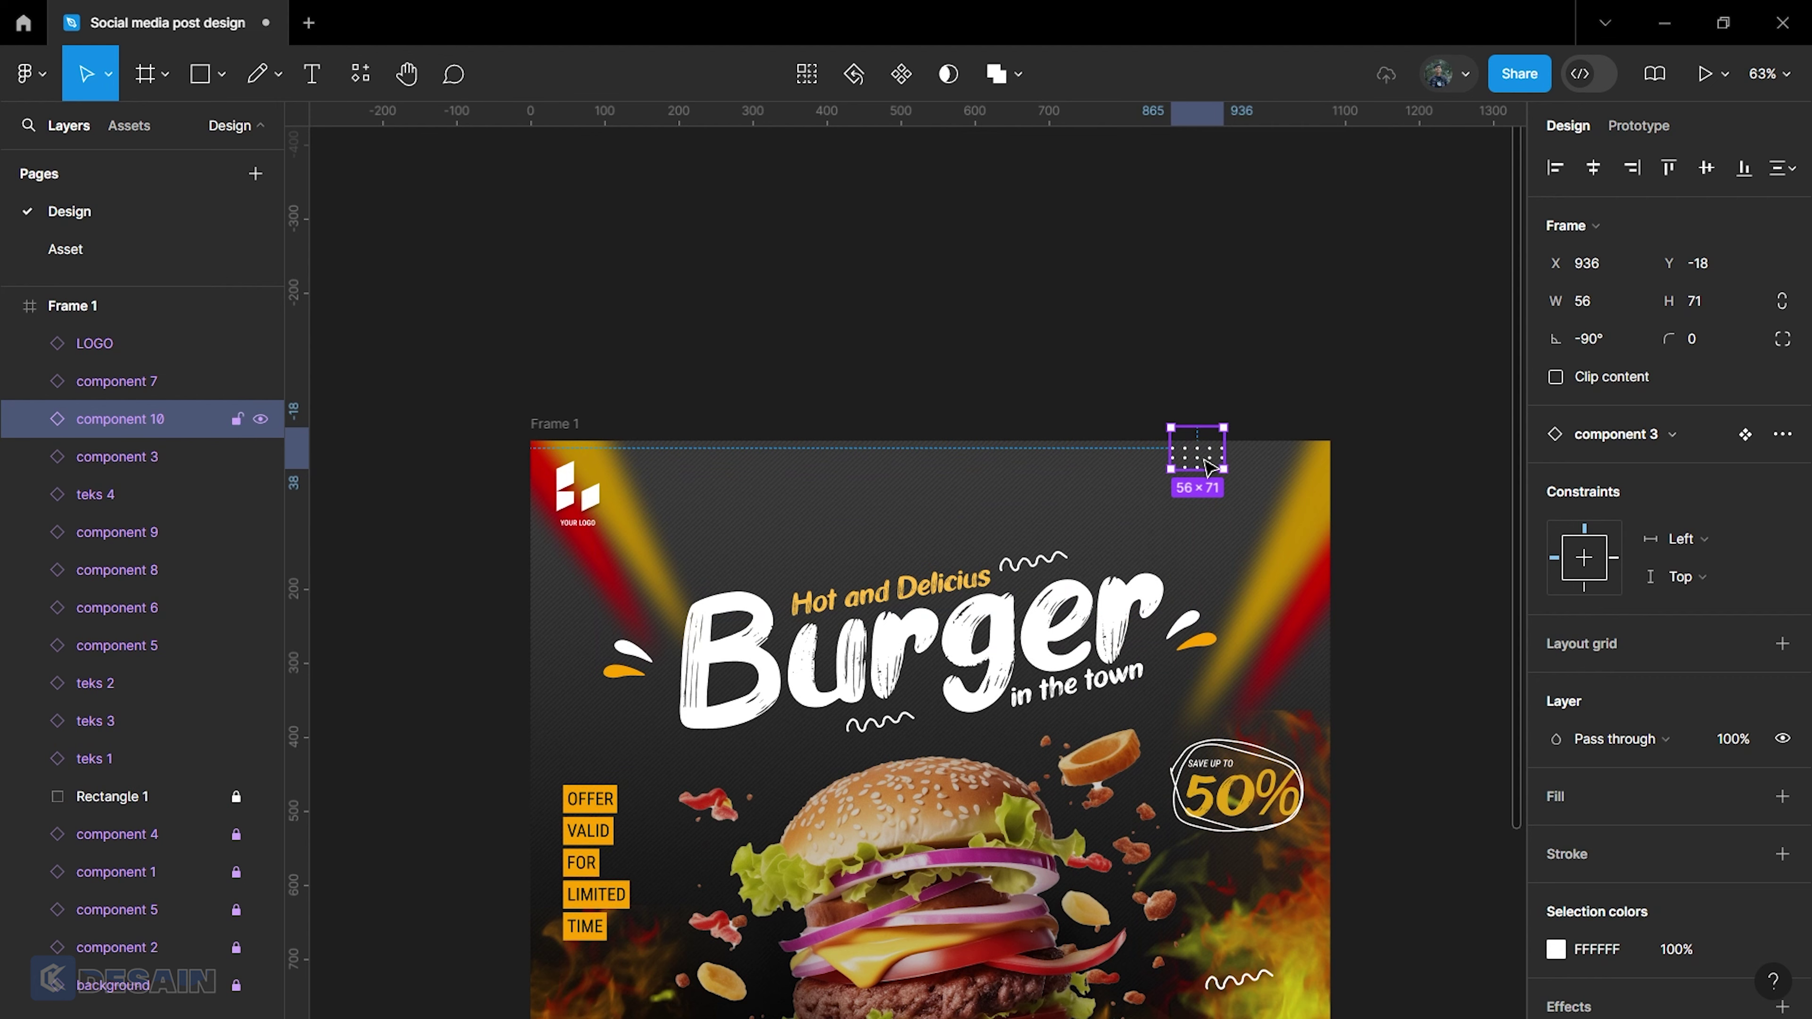
Copy the top dot grid to the left edge beside the Burger headline.
left_click(1284, 446)
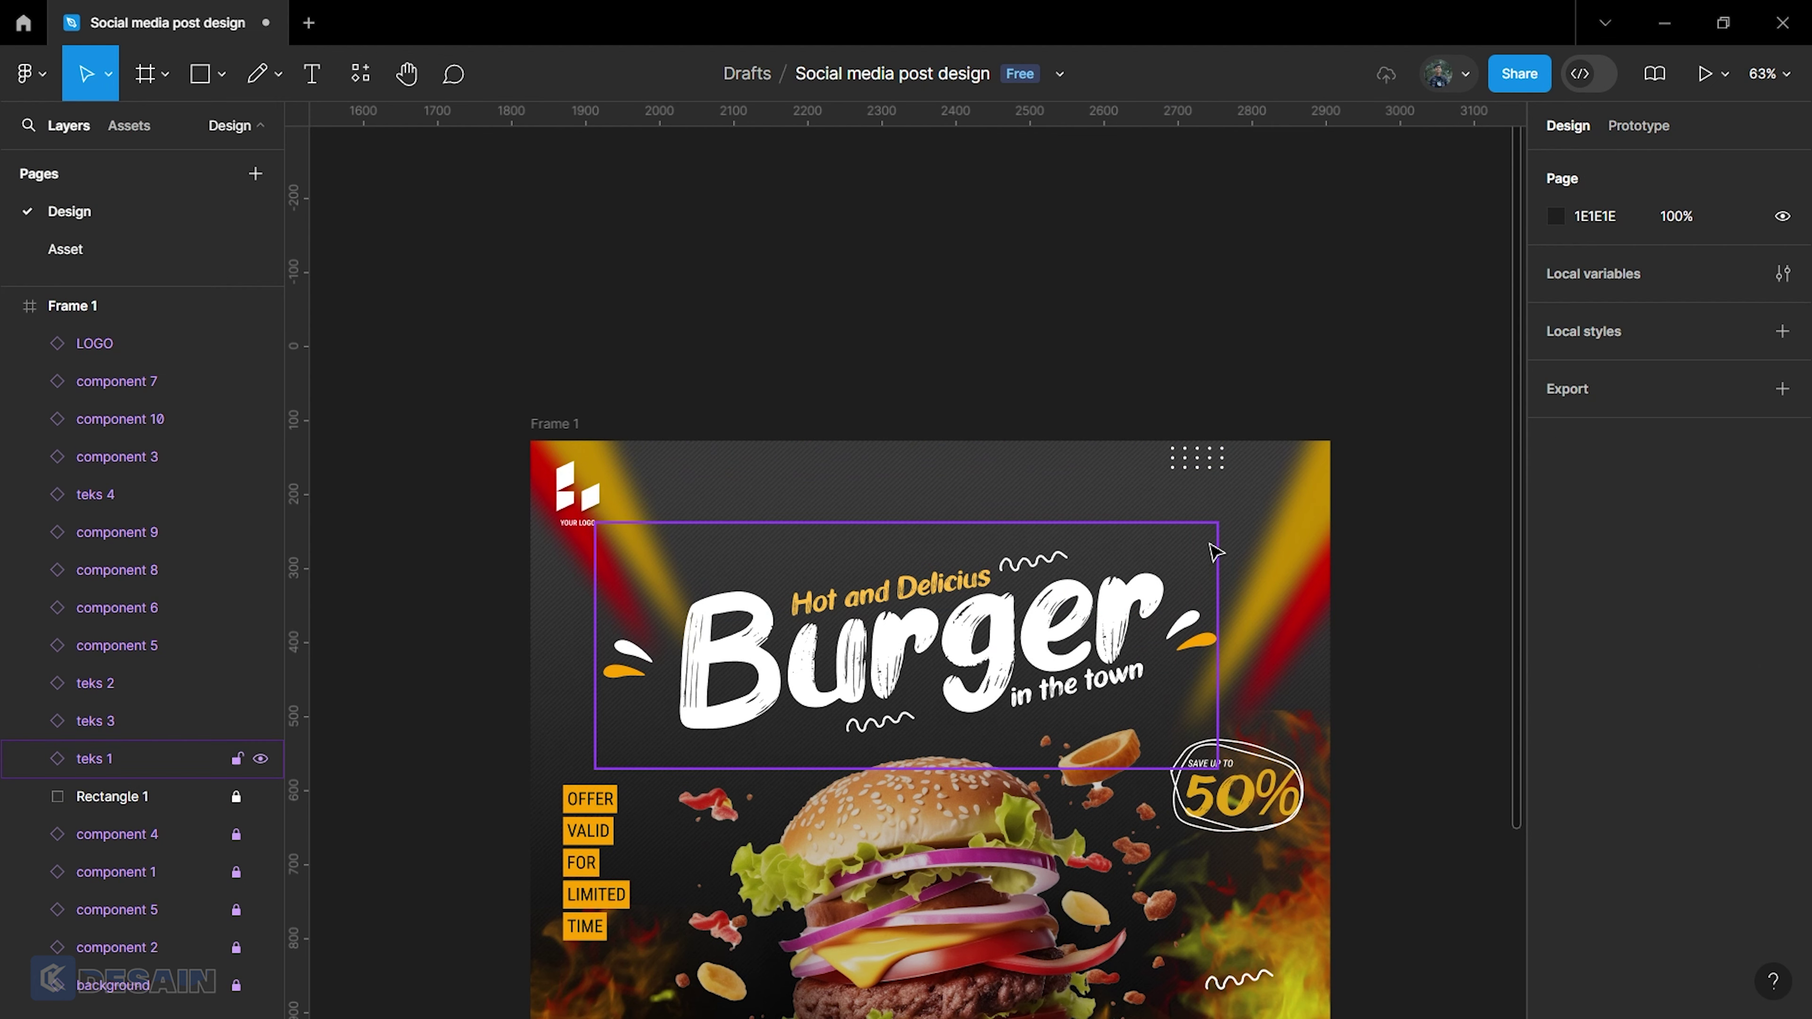
left_click(1209, 457)
mouse_move(1209, 457)
left_mouse_down()
mouse_move(647, 602)
mouse_move(590, 578)
mouse_move(552, 638)
left_mouse_up()
left_click(745, 365)
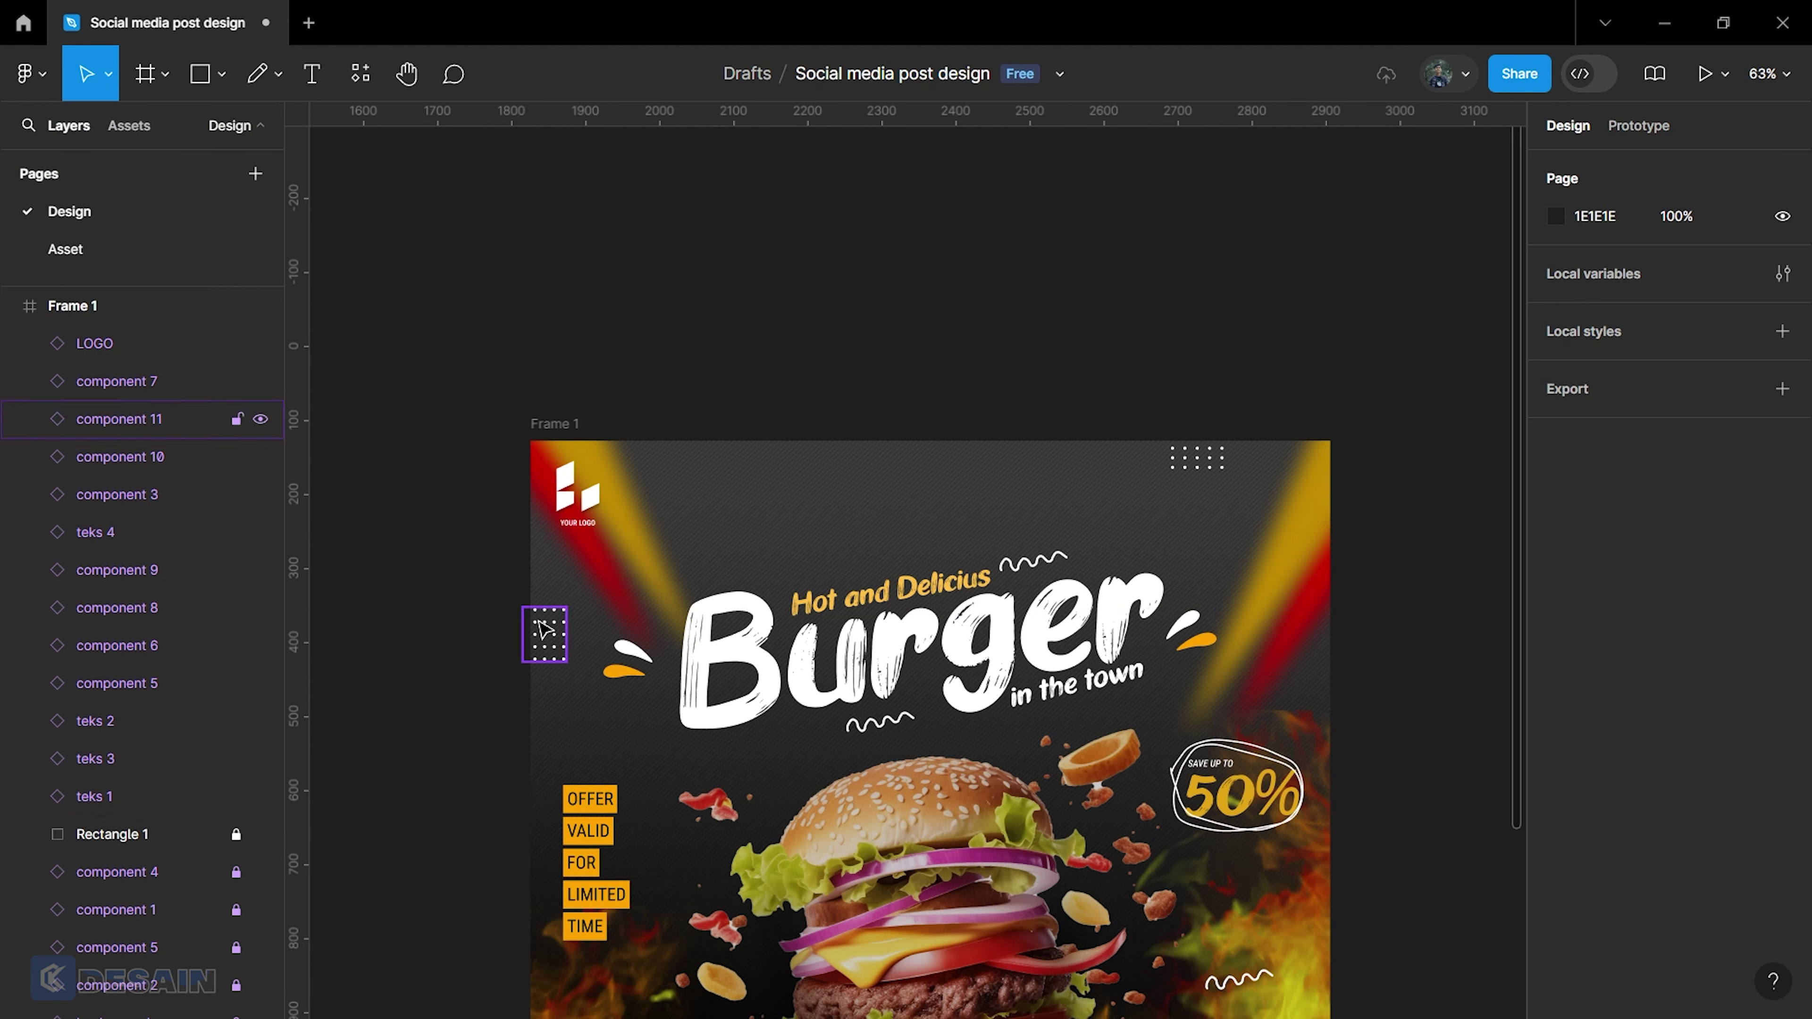
Duplicate that dot grid and place the copy right, beside the yellow beam.
left_click(546, 633)
key("ctrl+d")
left_click_drag(591, 628, 1371, 577)
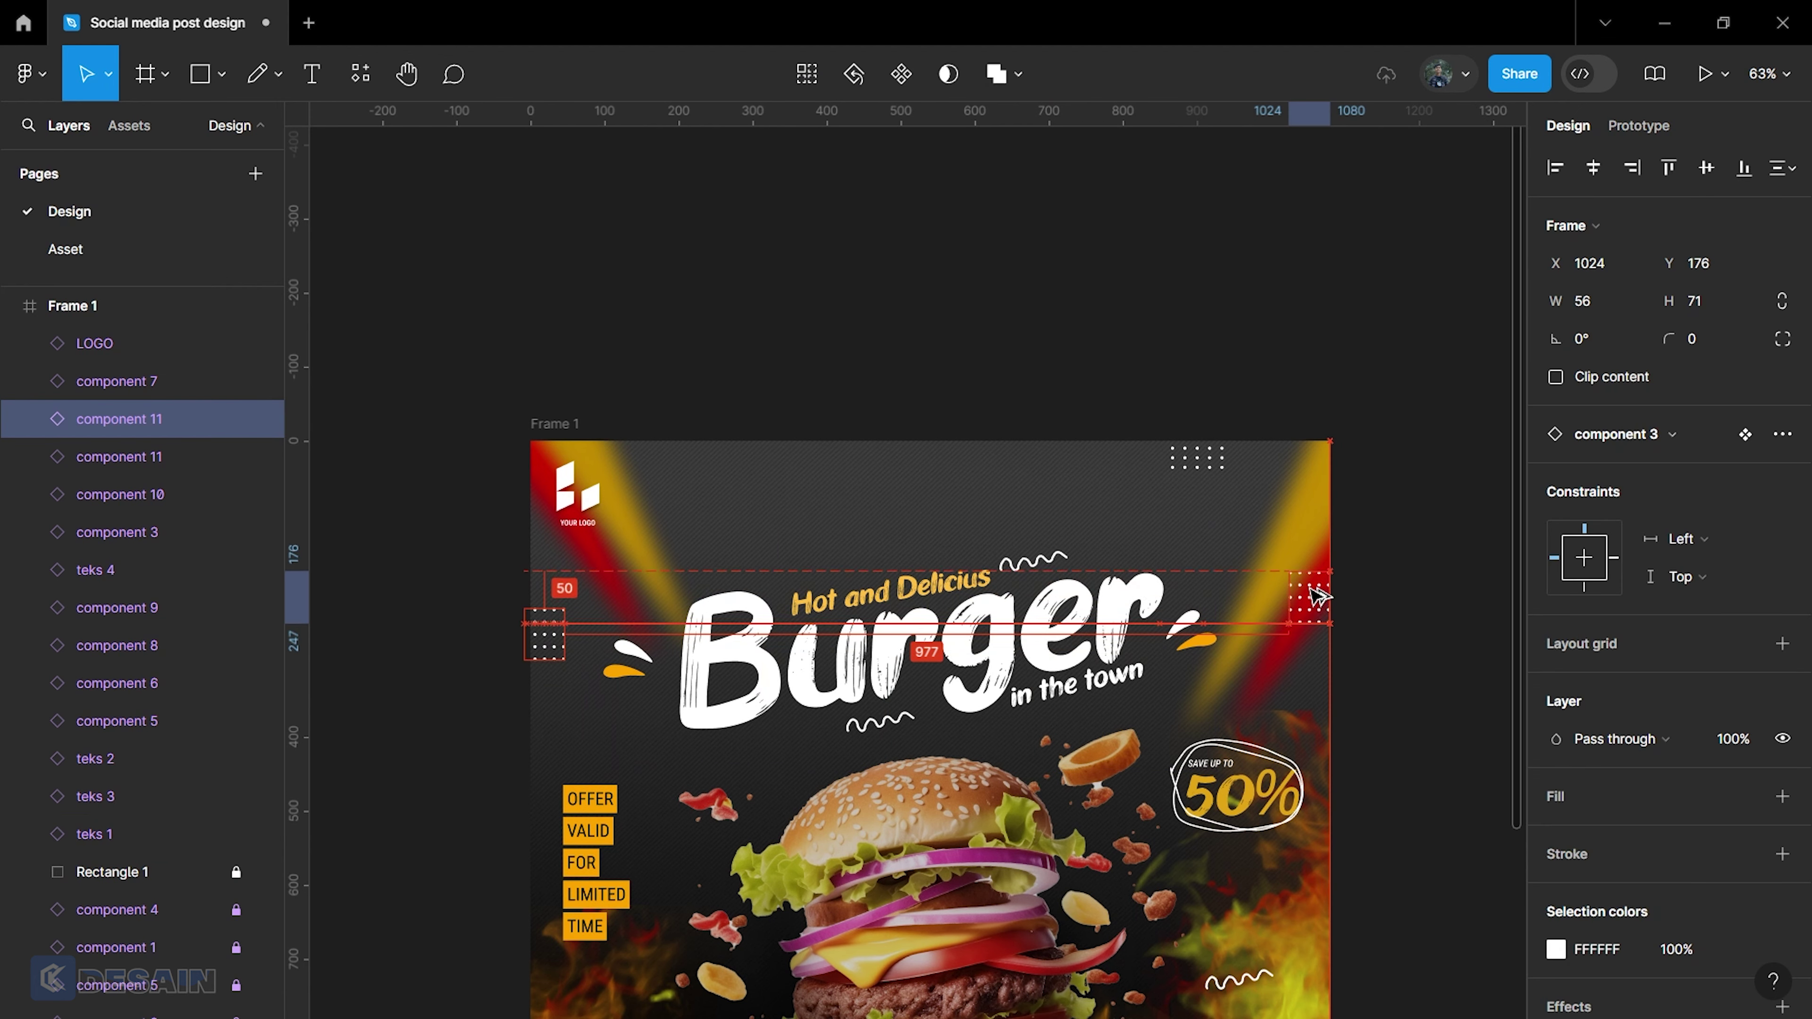
left_click(1430, 655)
scroll(1430, 654, "down", 3)
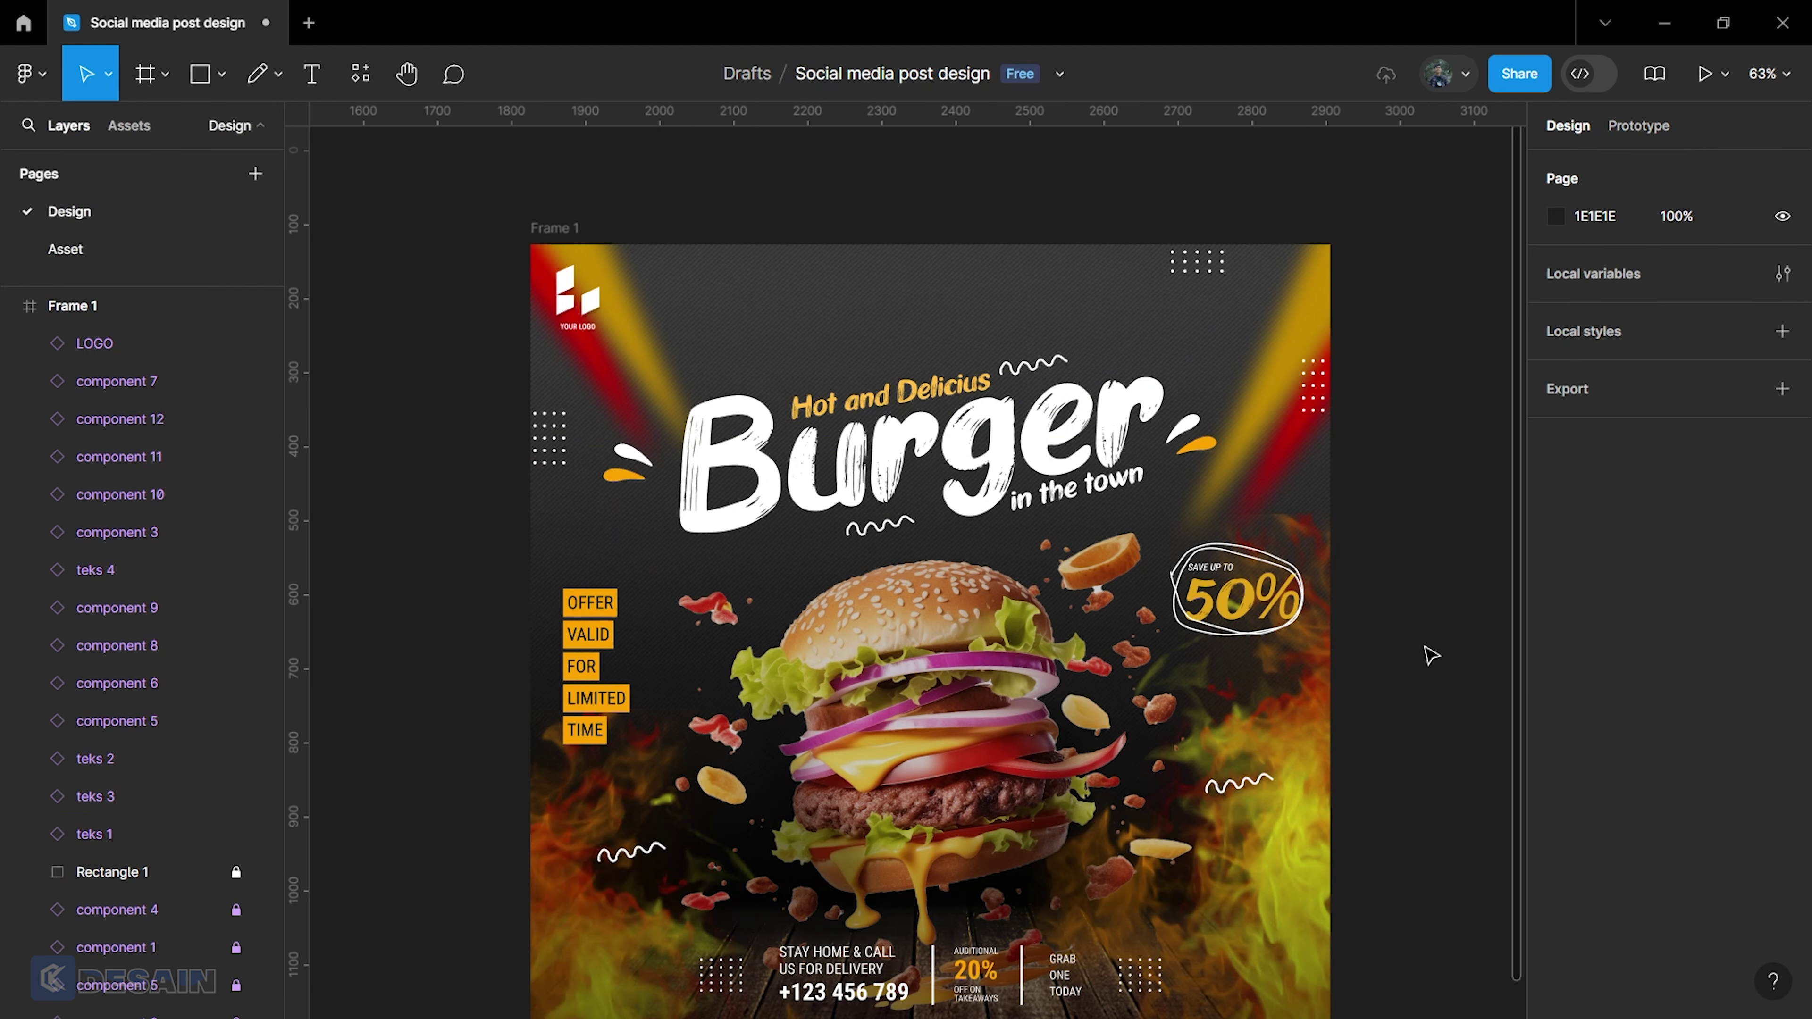
scroll(1429, 654, "down", 2)
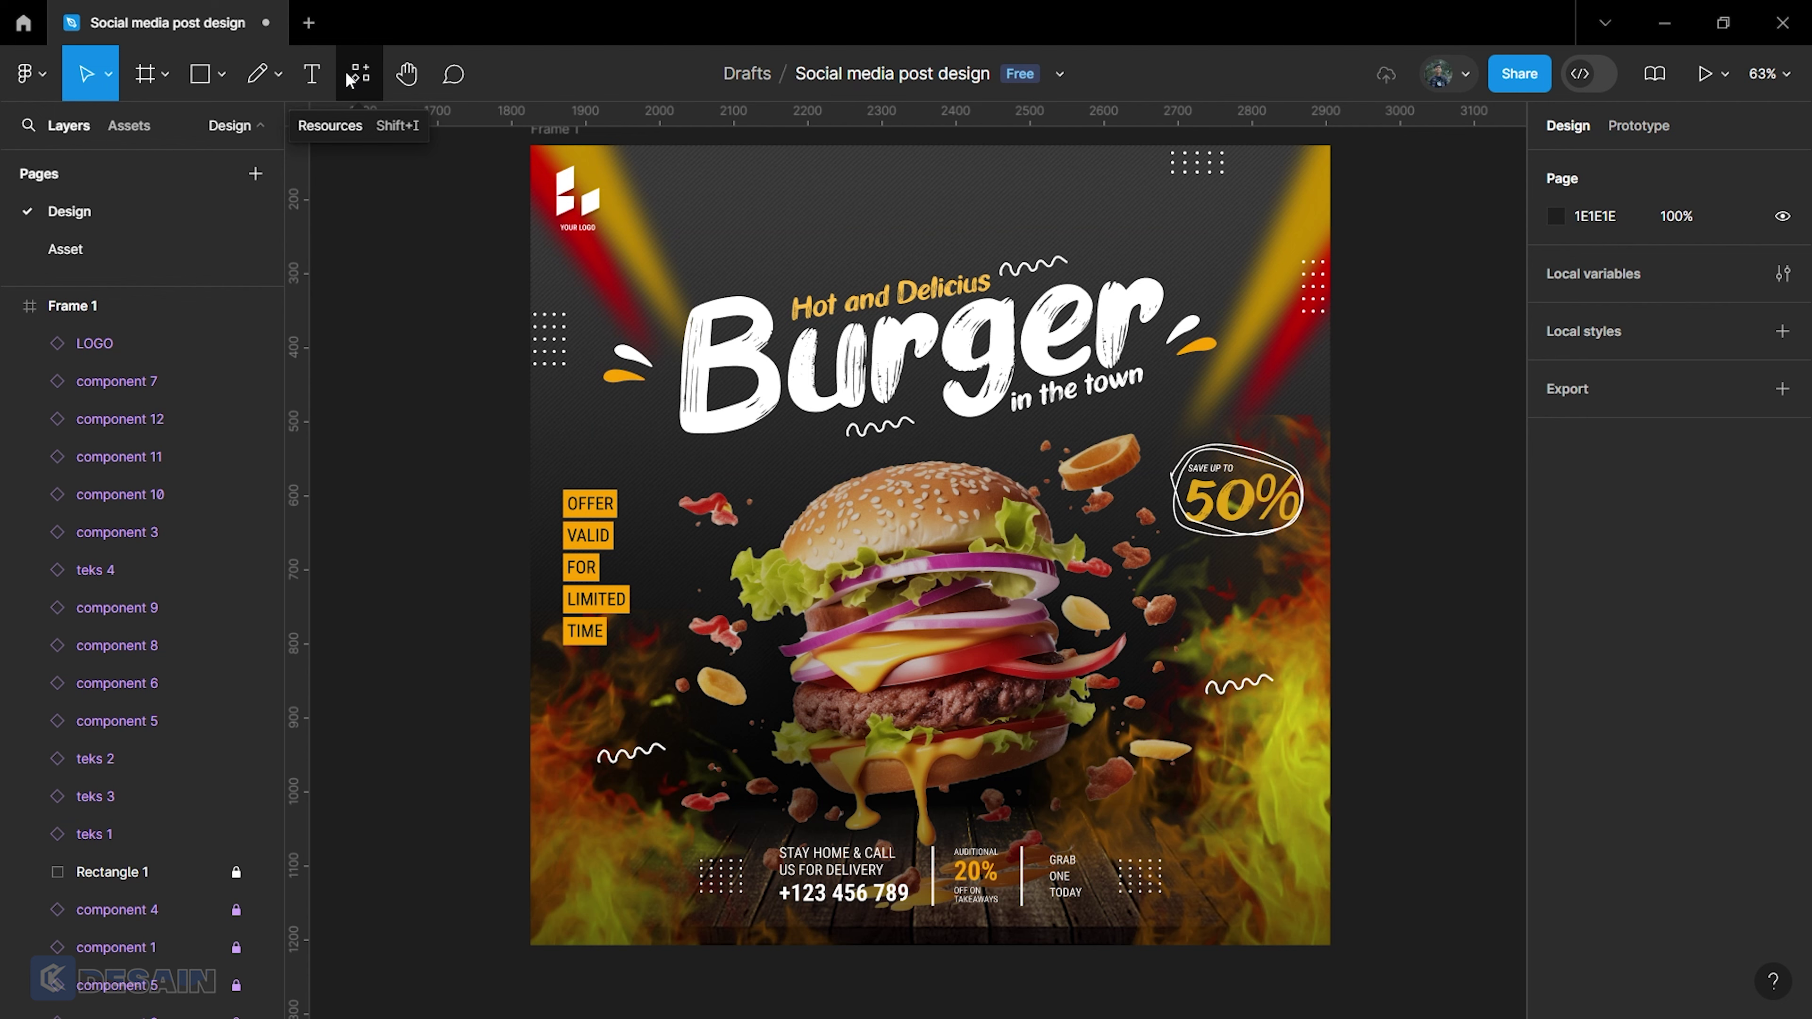
scroll(1368, 692, "down", 2)
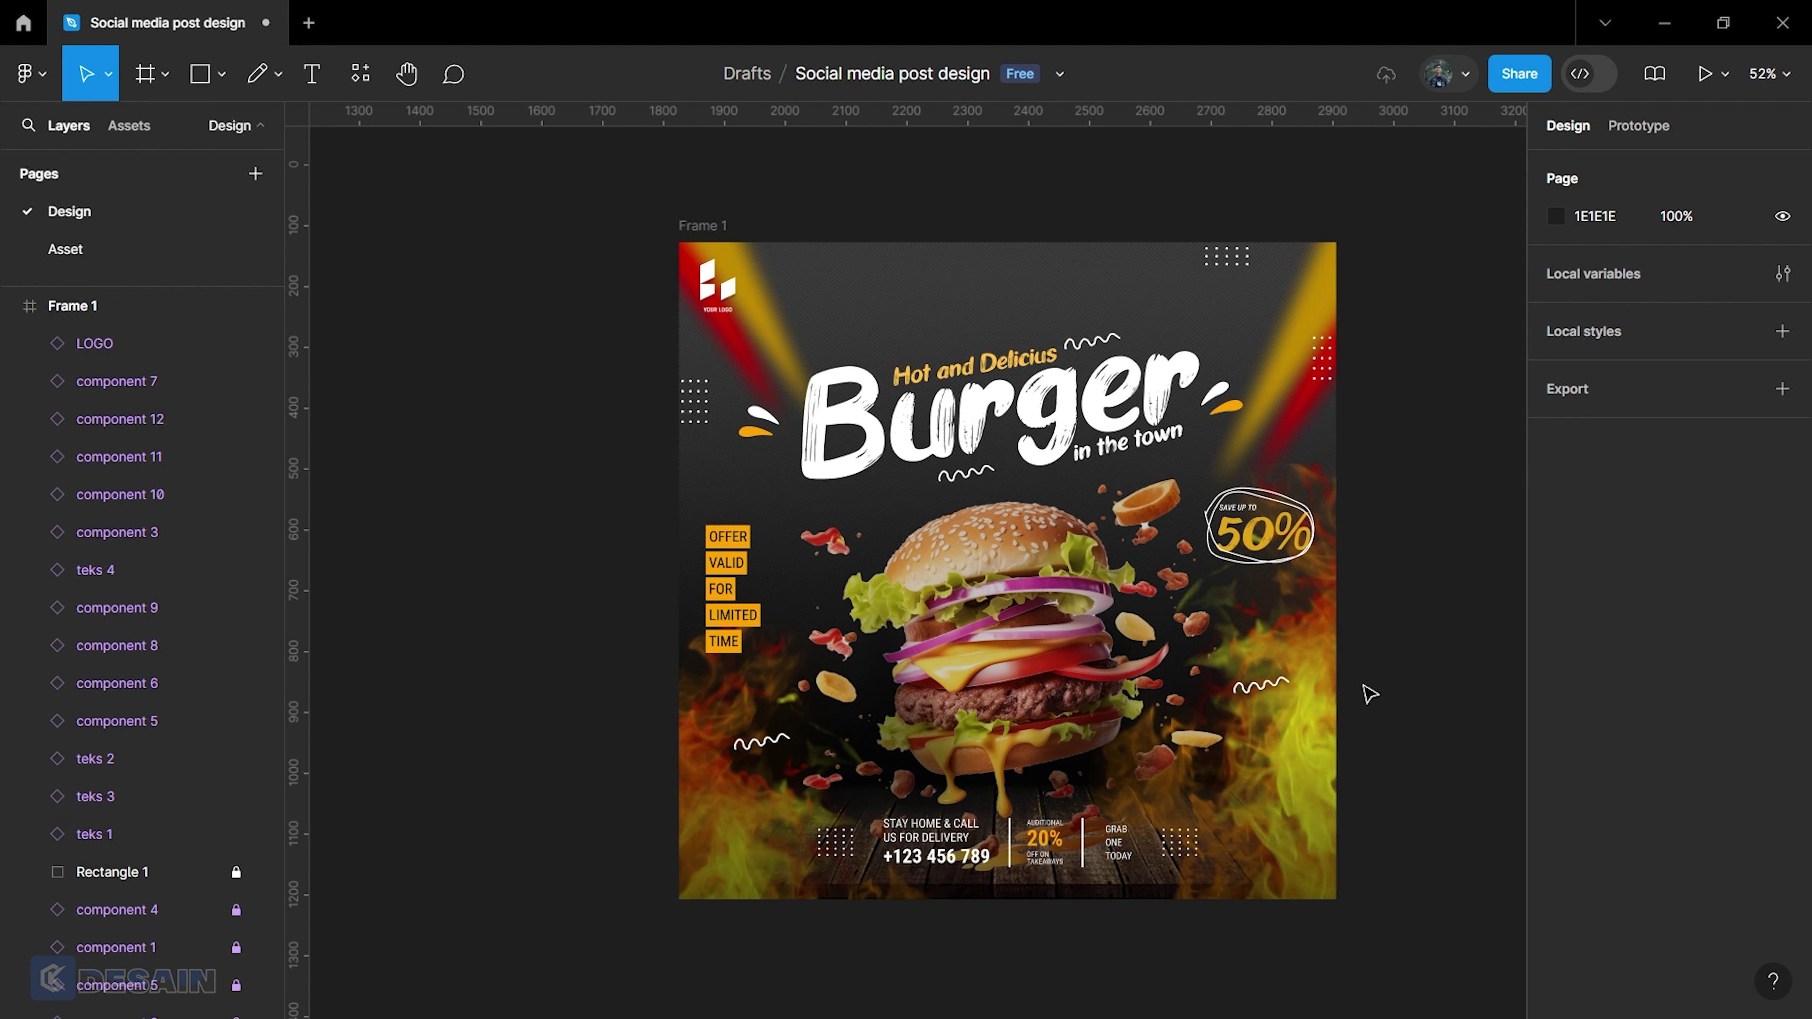
scroll(1368, 692, "right", 3)
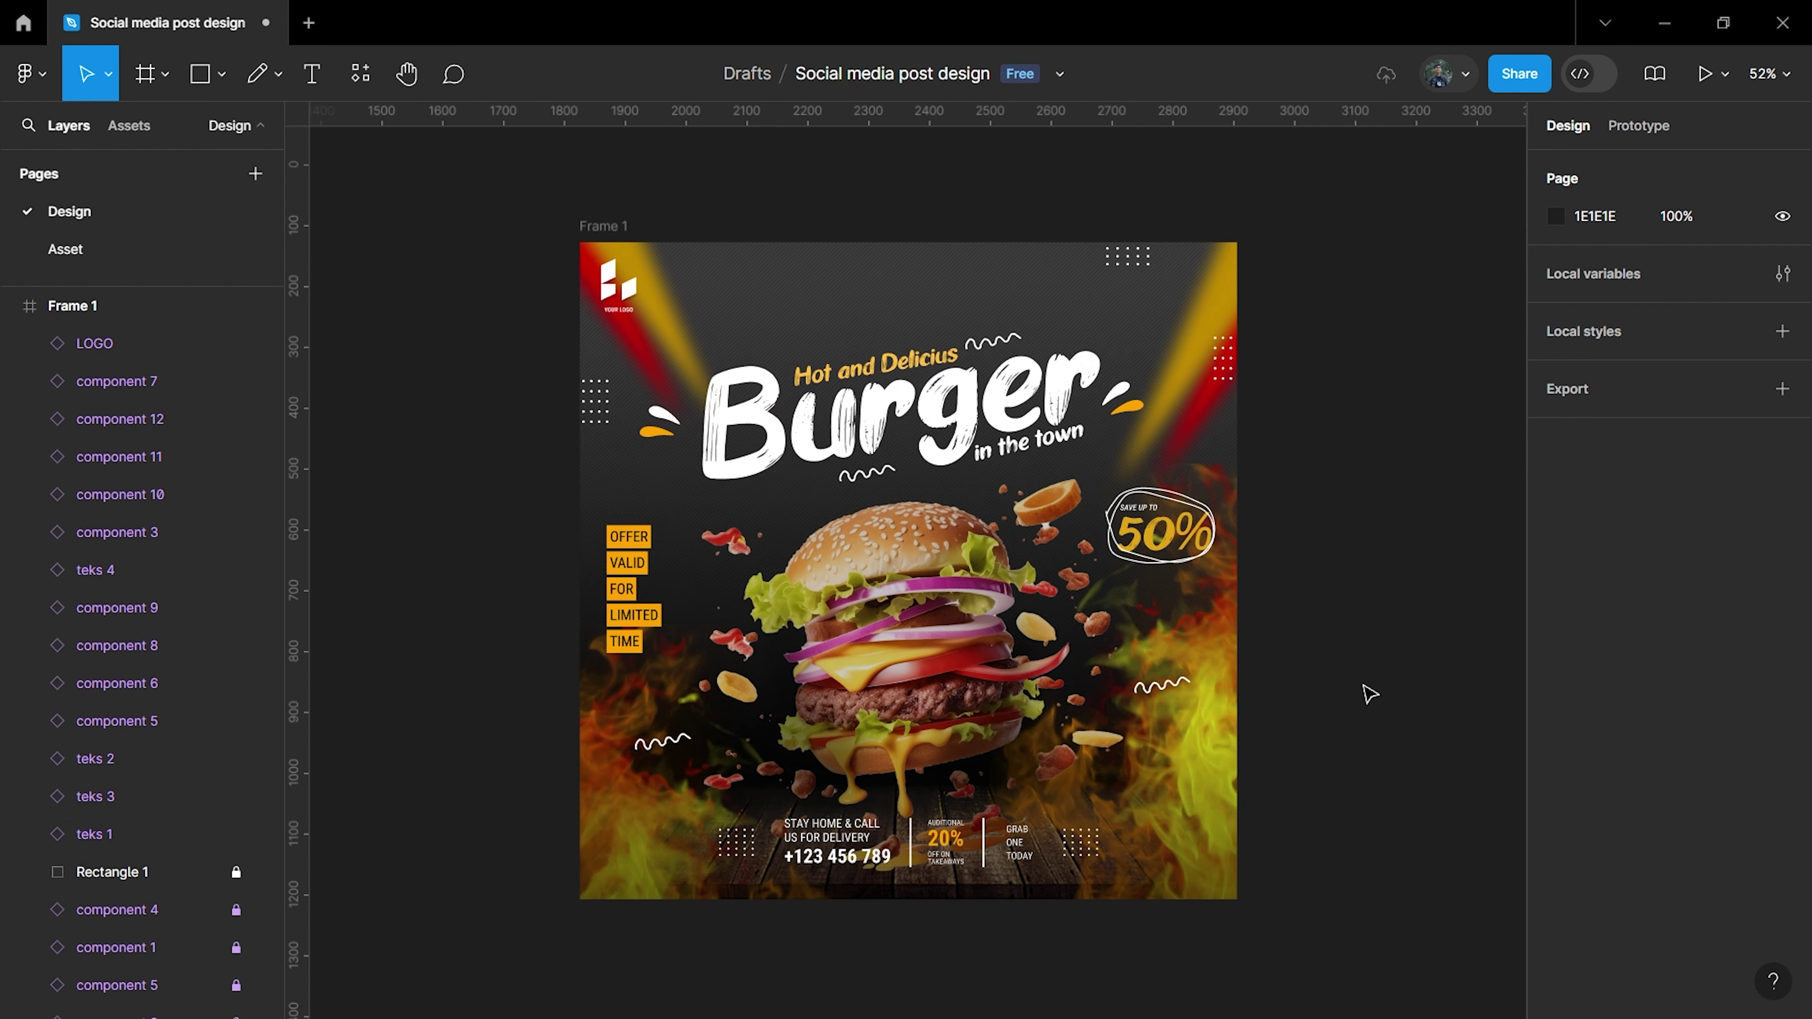